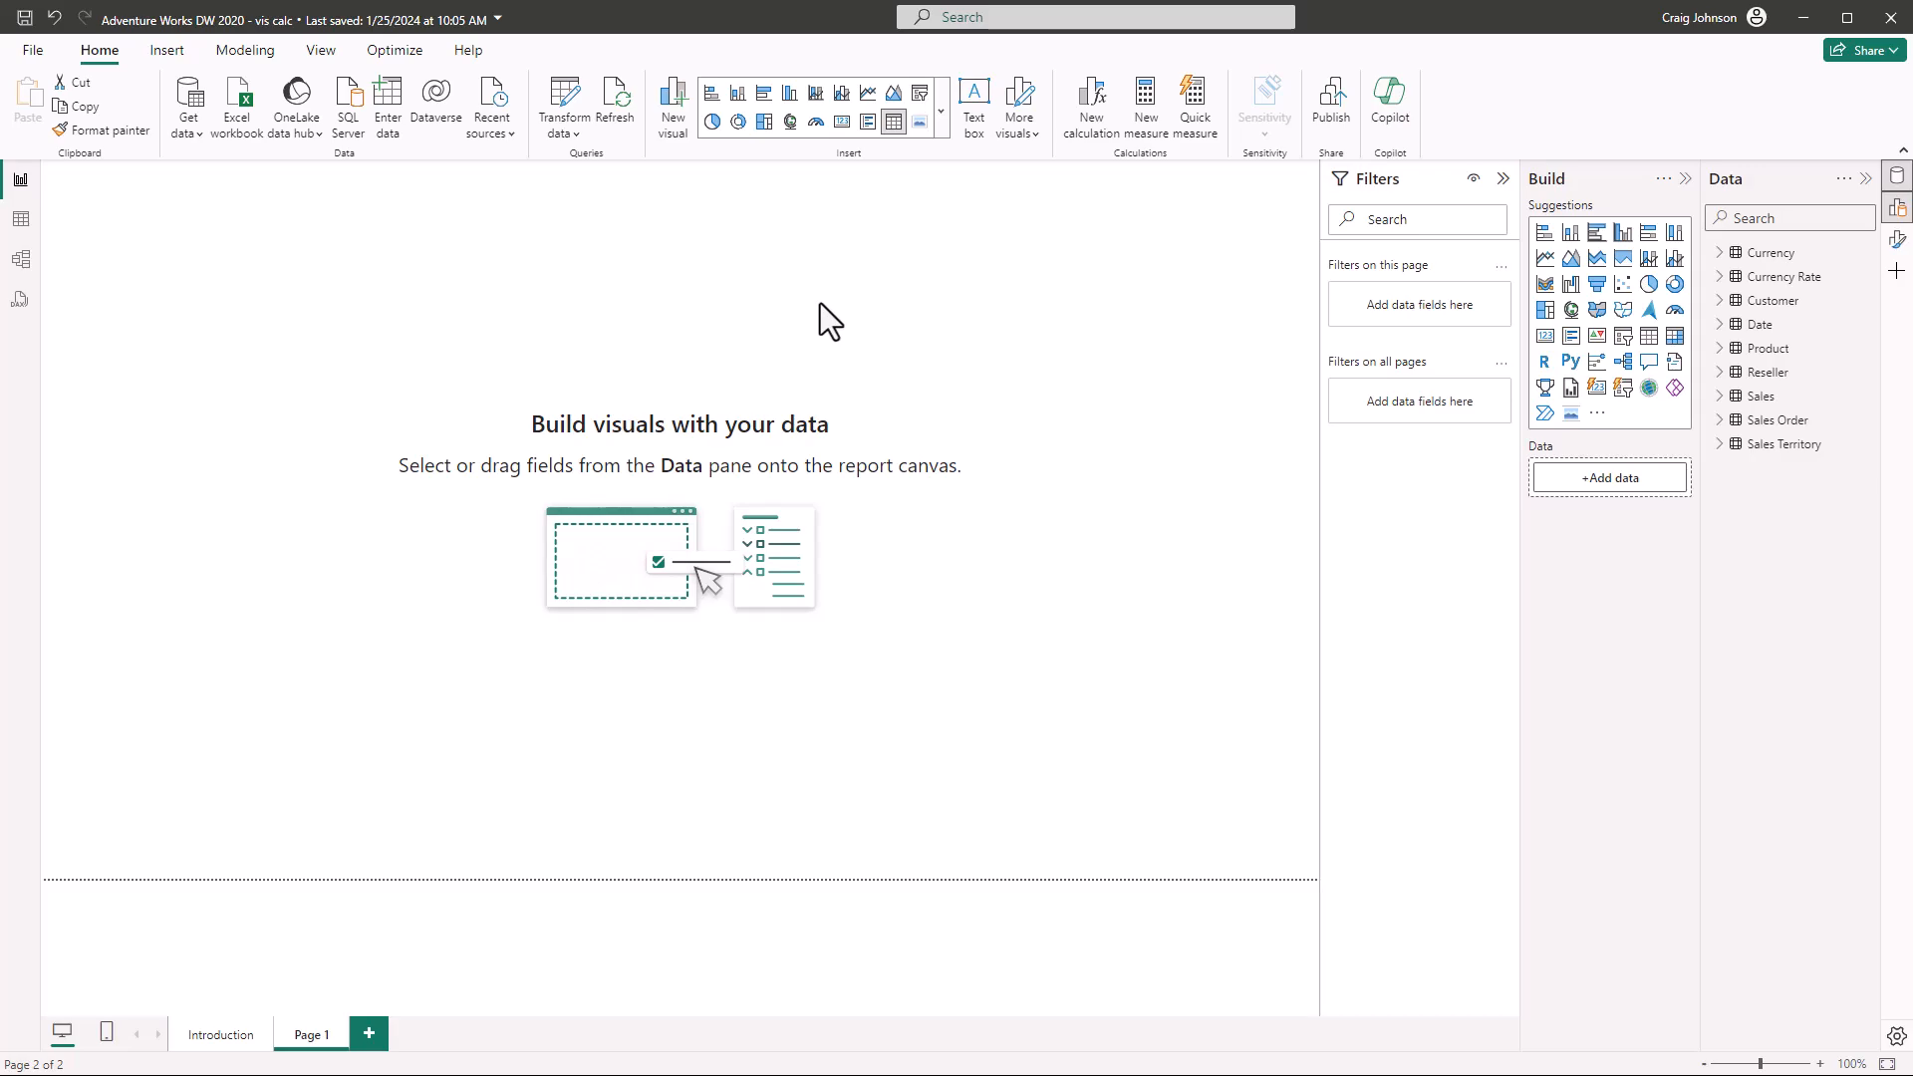
Review the table relationships in the data model and return to the report page.
left_click(22, 261)
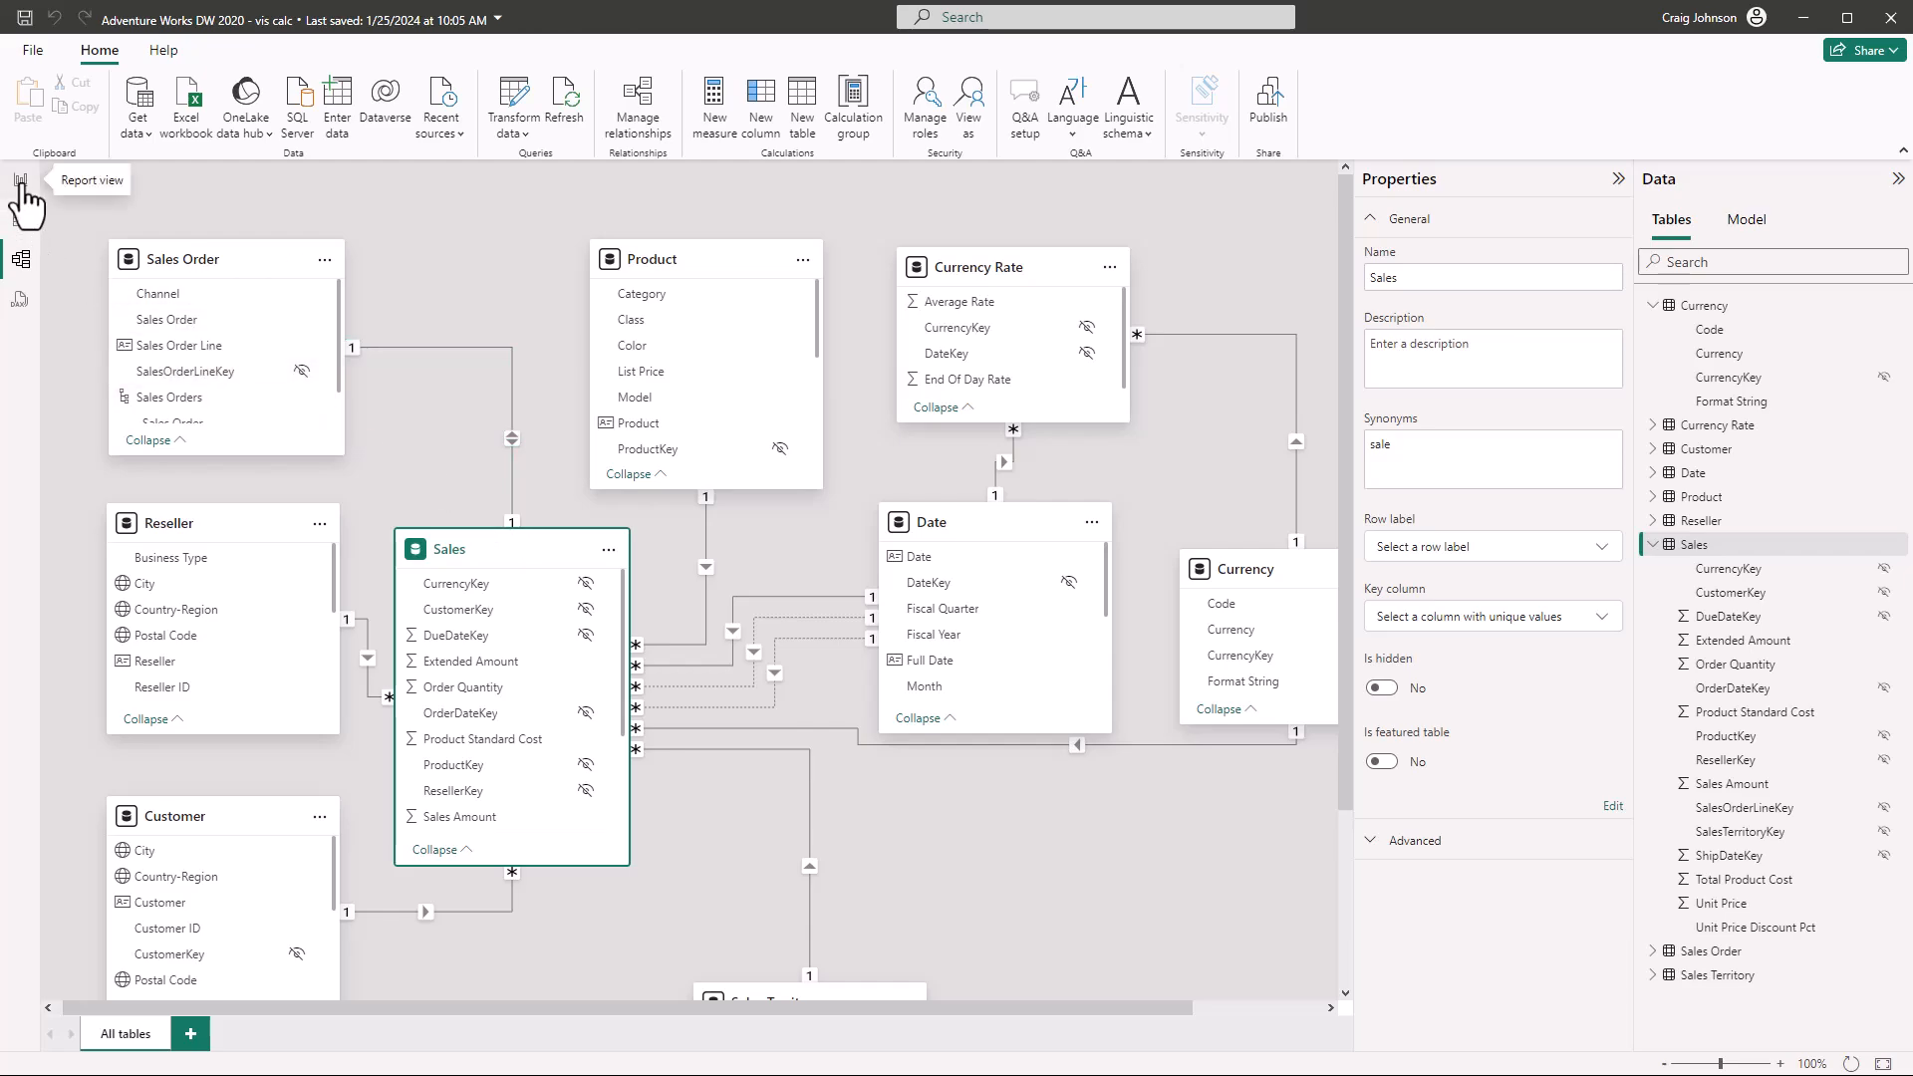
left_click(21, 181)
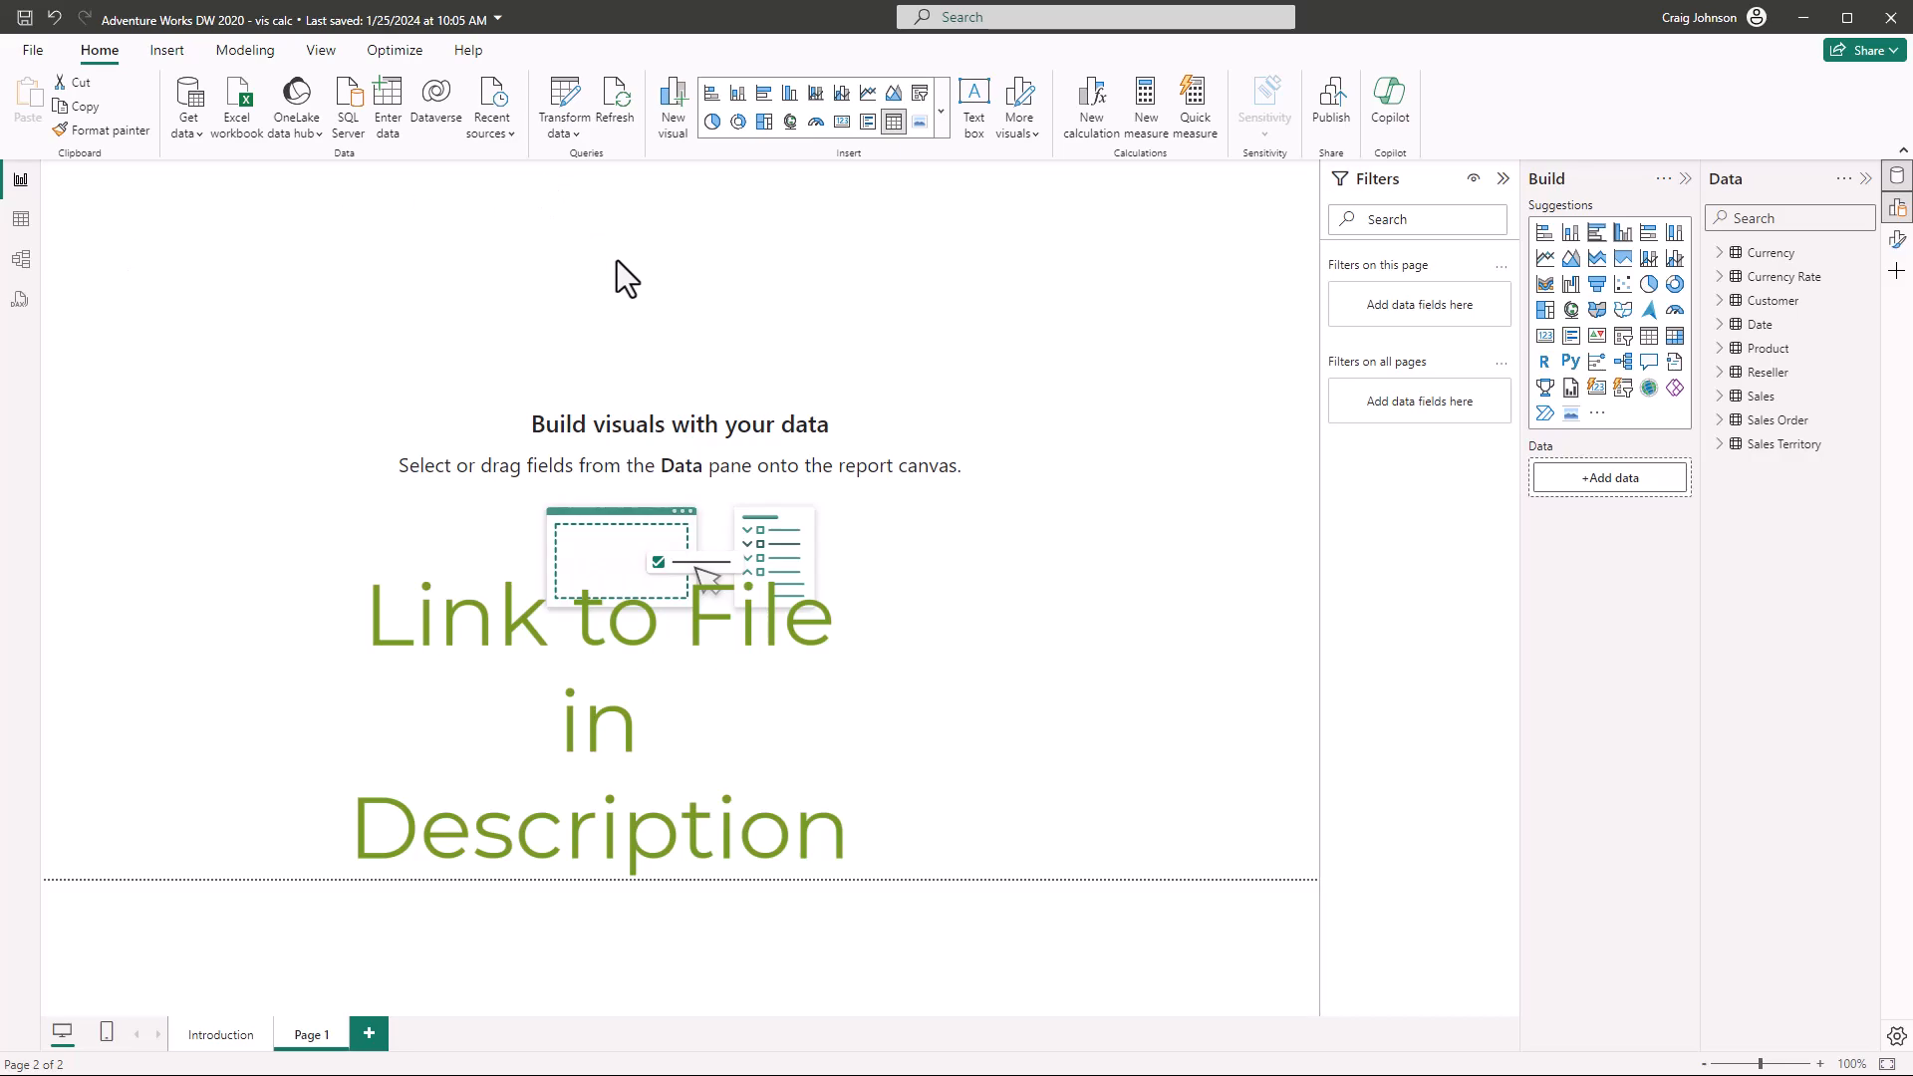
Start a new measure in the Sales table named Total Sales that uses the SUM function.
left_click(1719, 396)
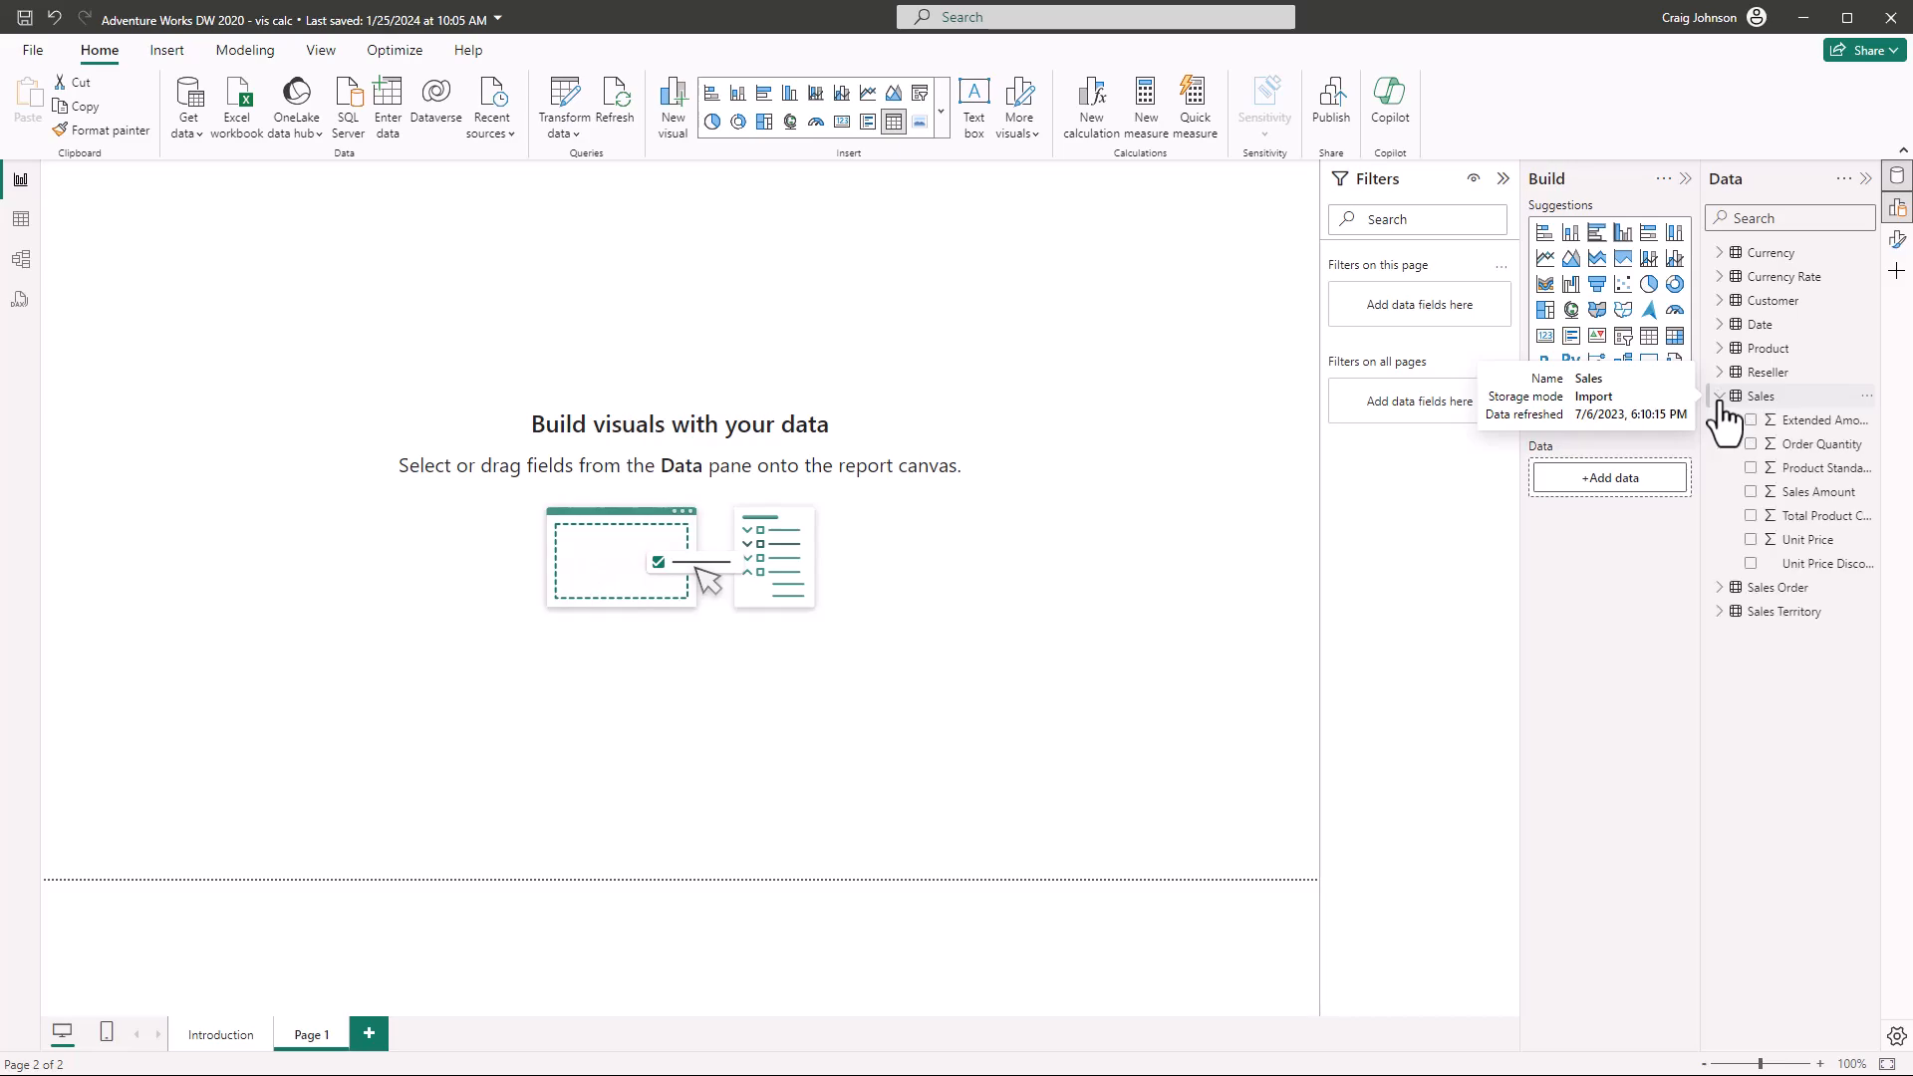
left_click(1777, 401)
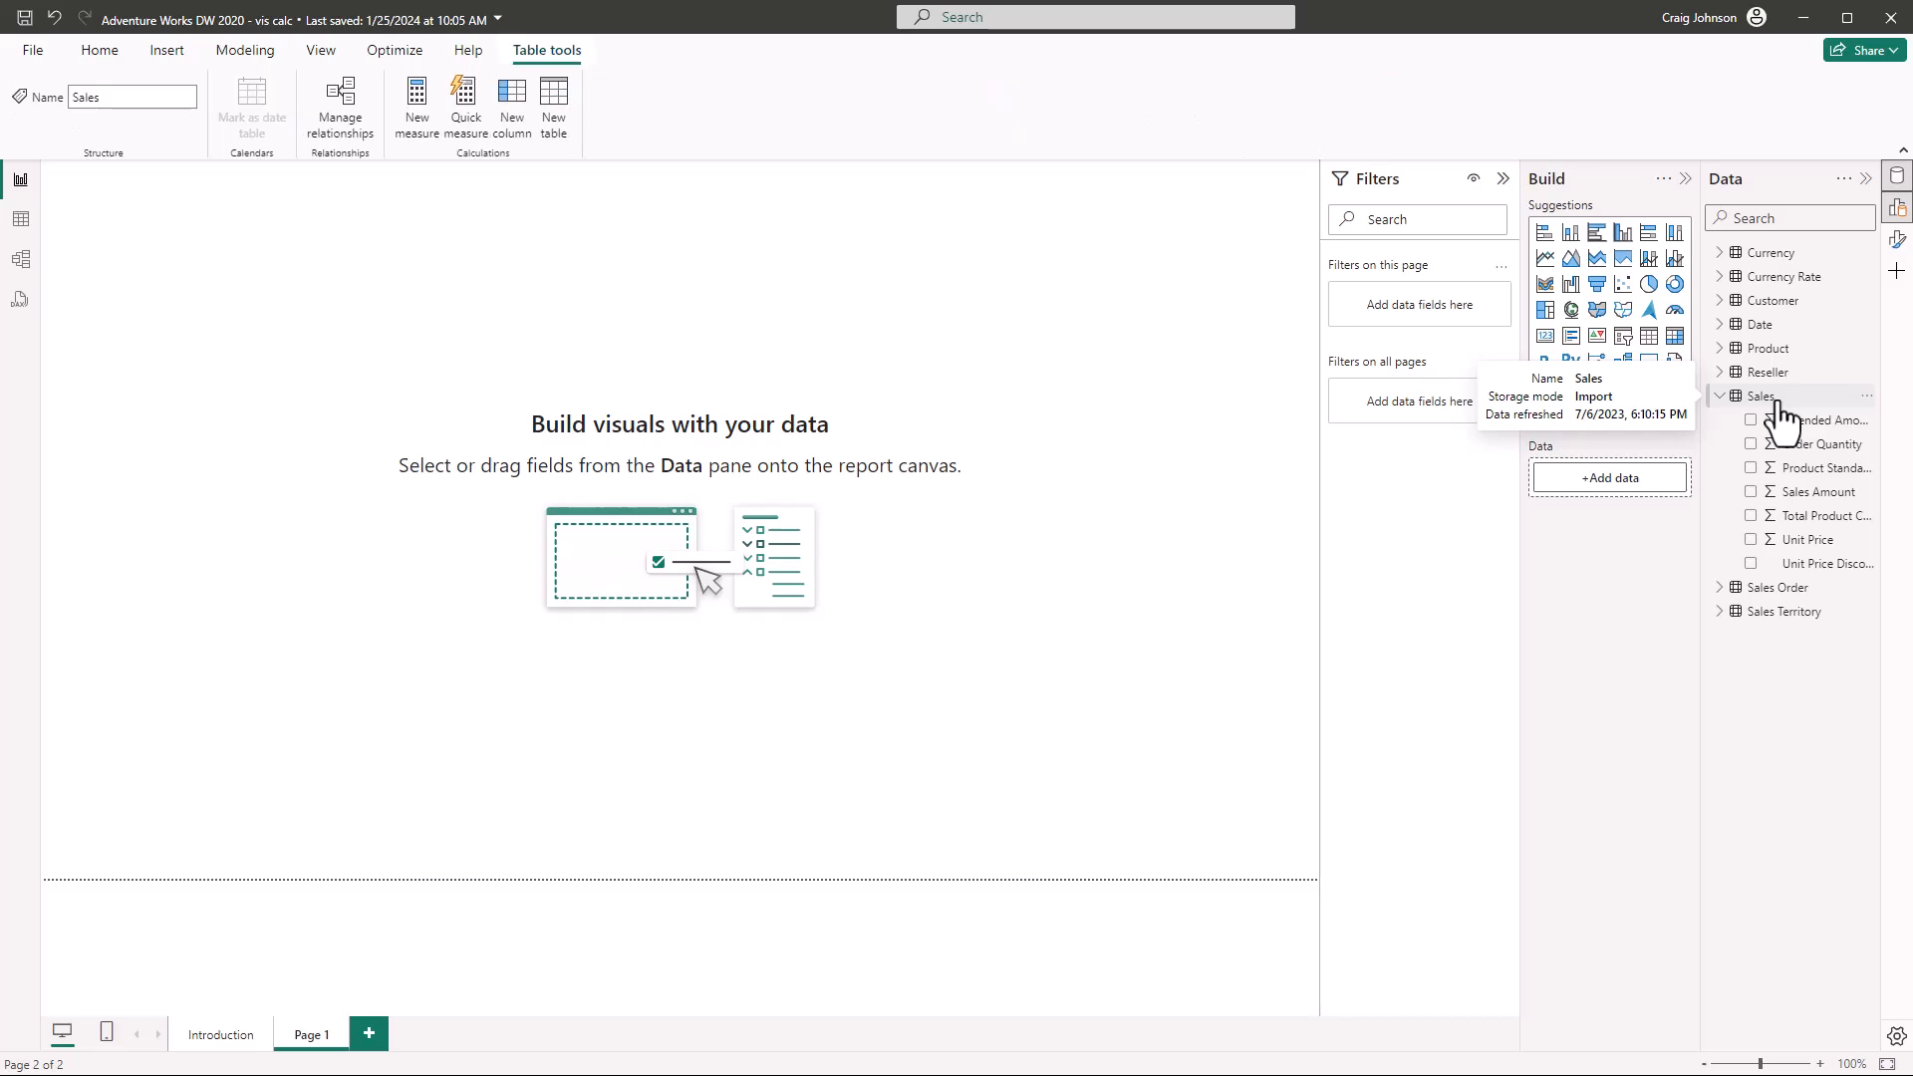
left_click(423, 134)
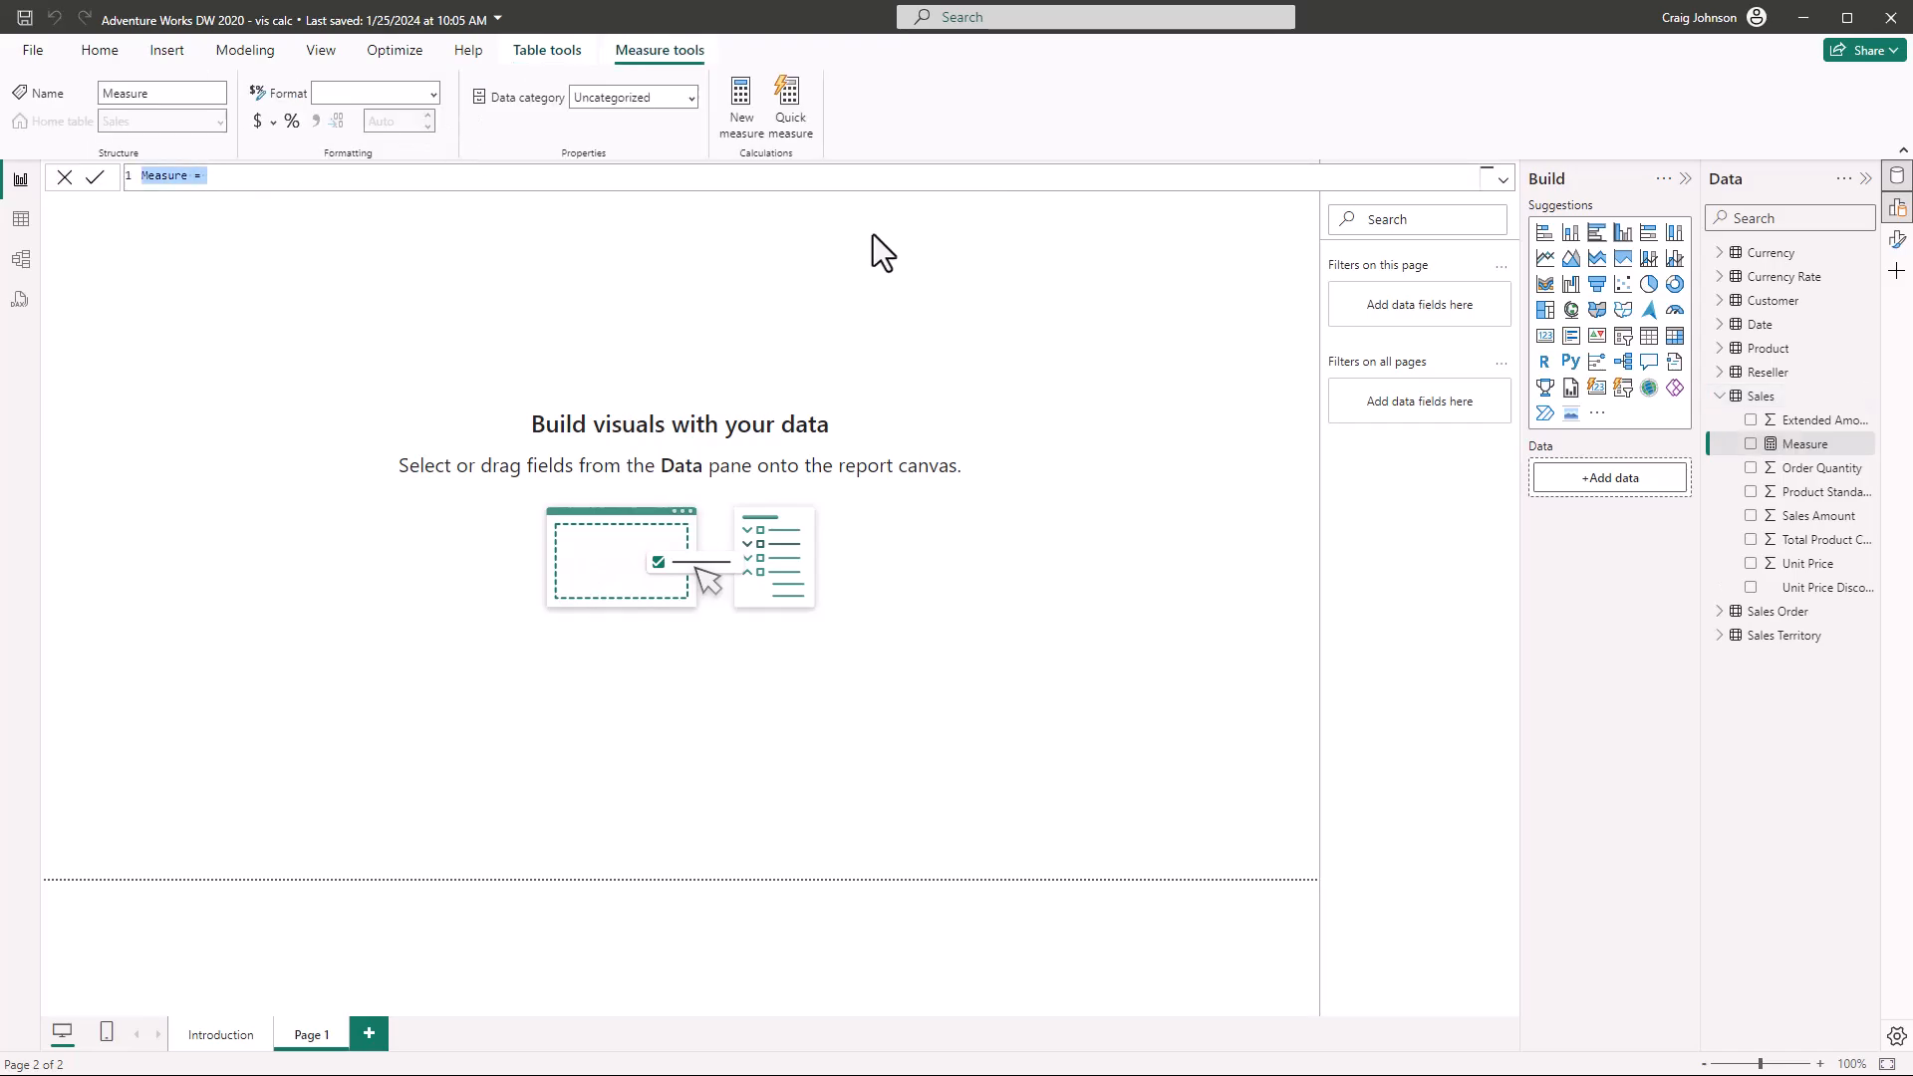
type("Tota")
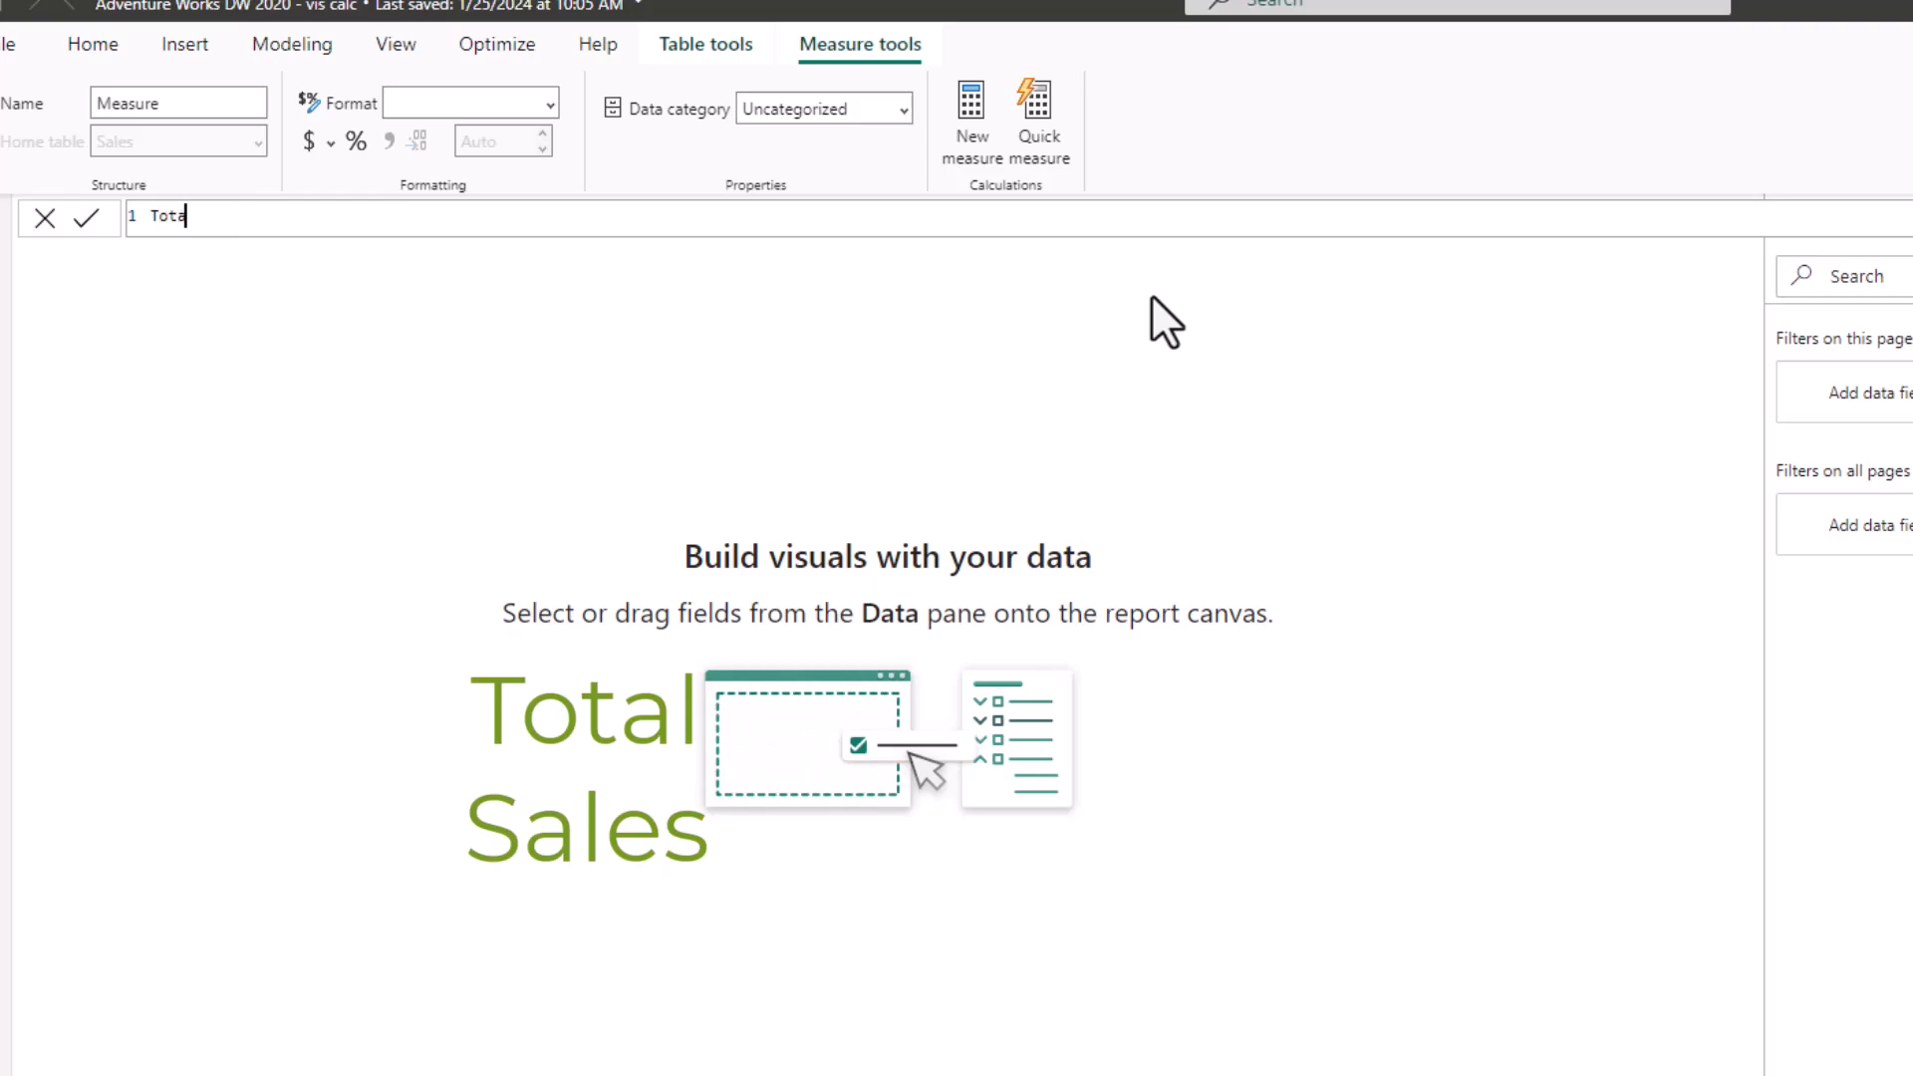
type("l Sales =")
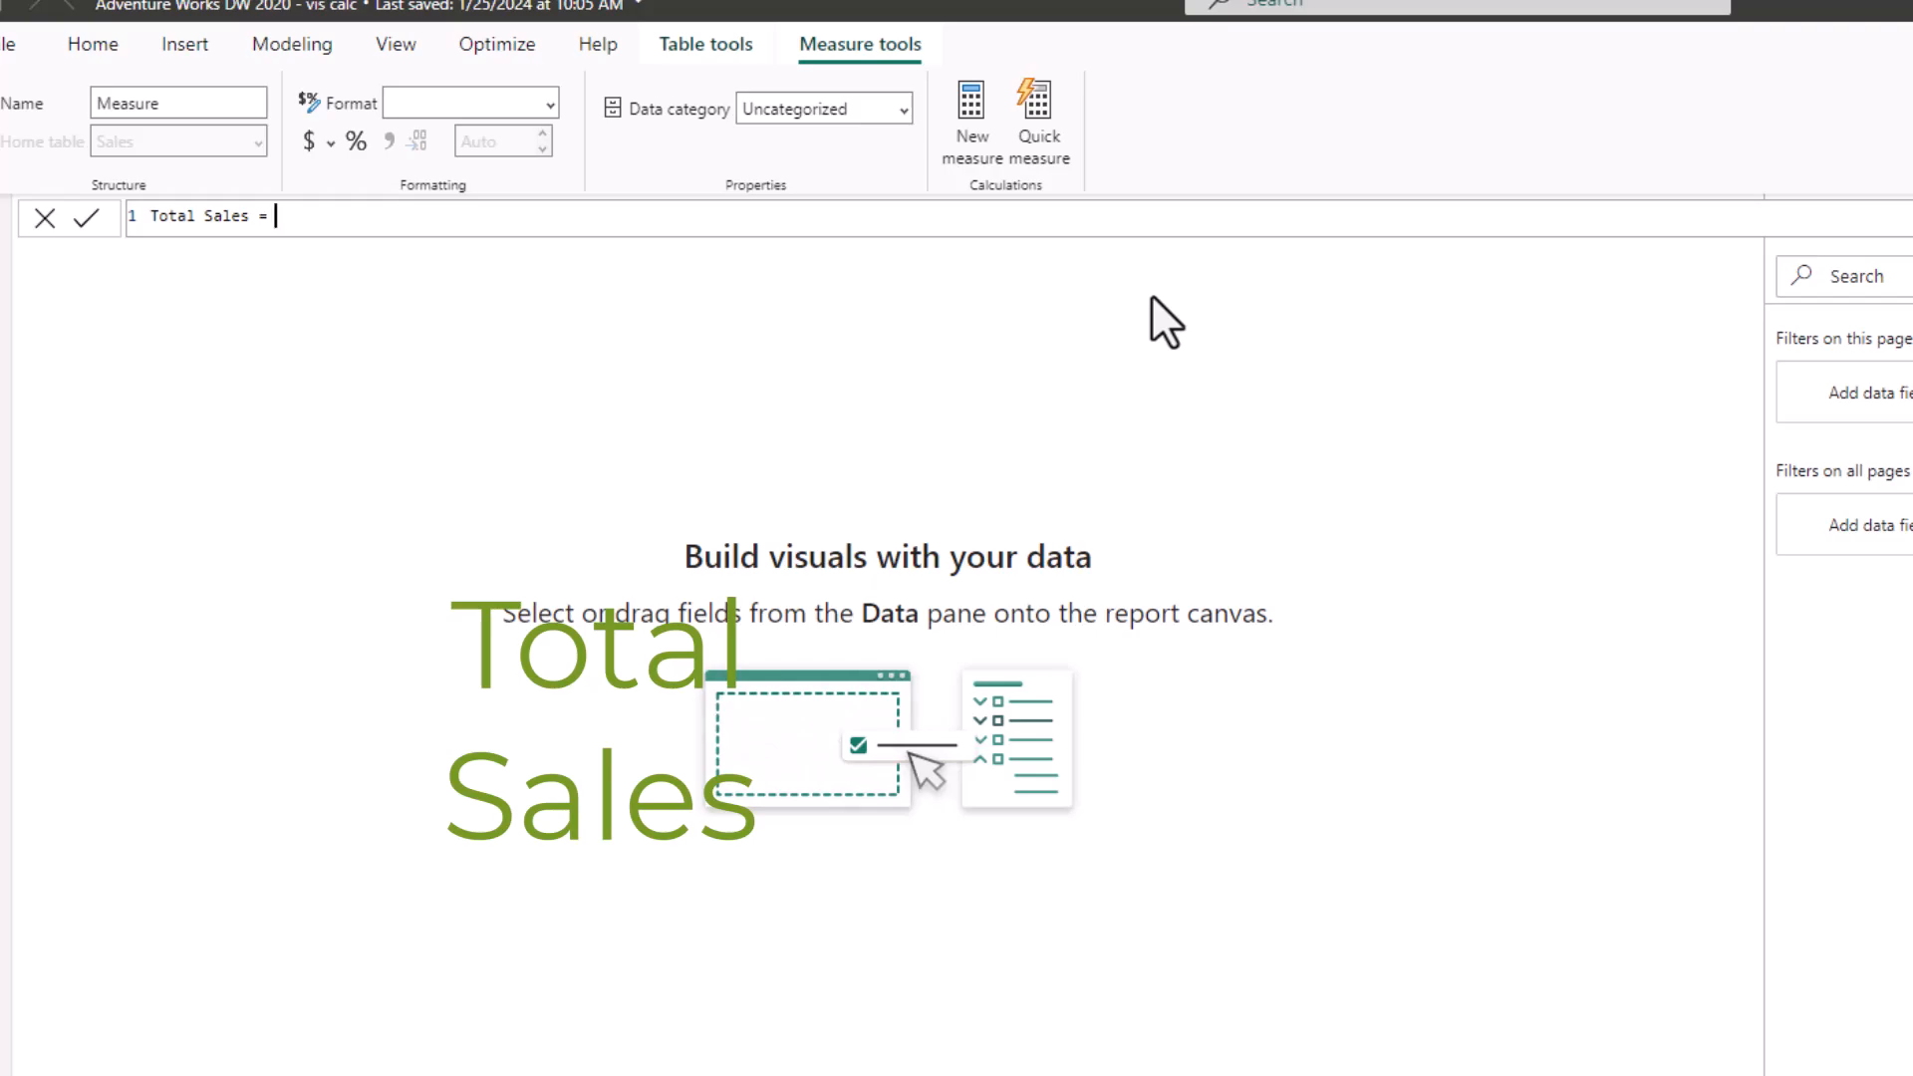
type("sum")
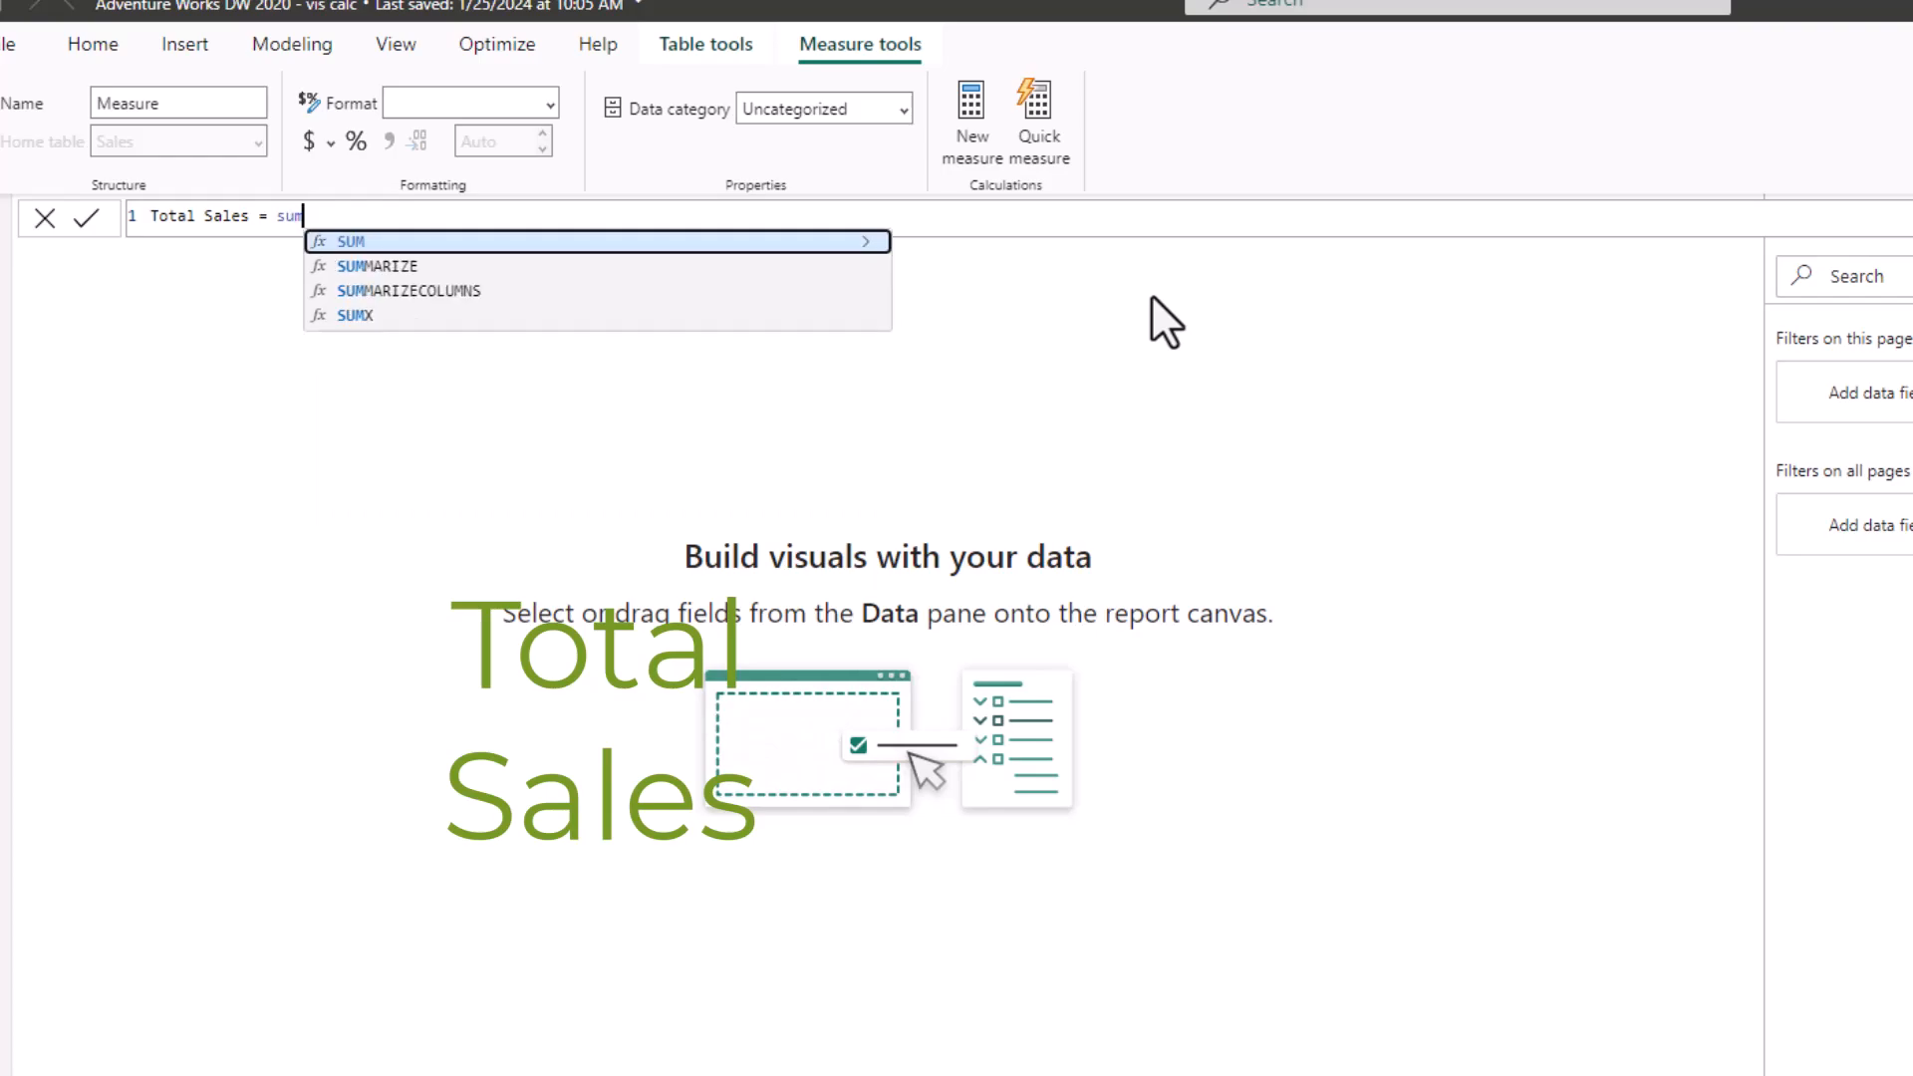
key("Tab")
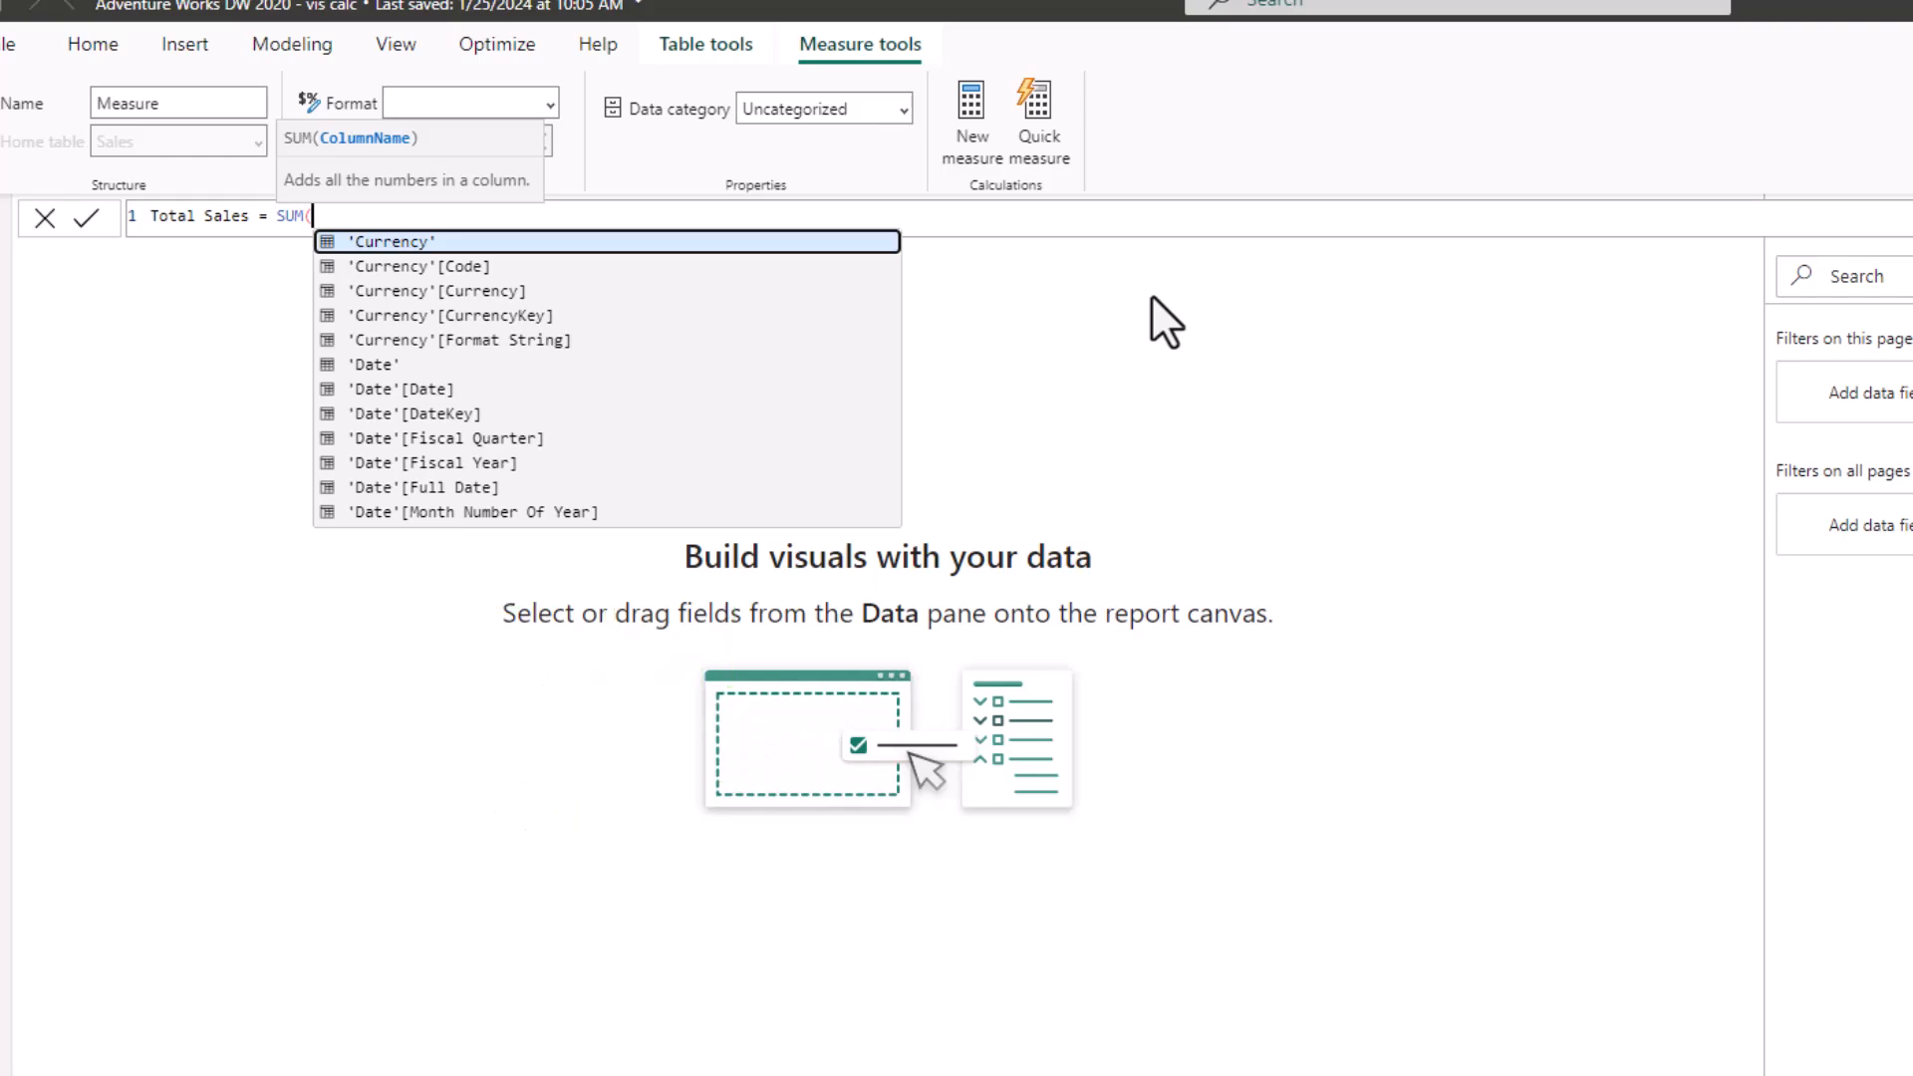
Complete the SUM formula with the Sales[Sales Amount] column and commit the Total Sales measure.
type("sal")
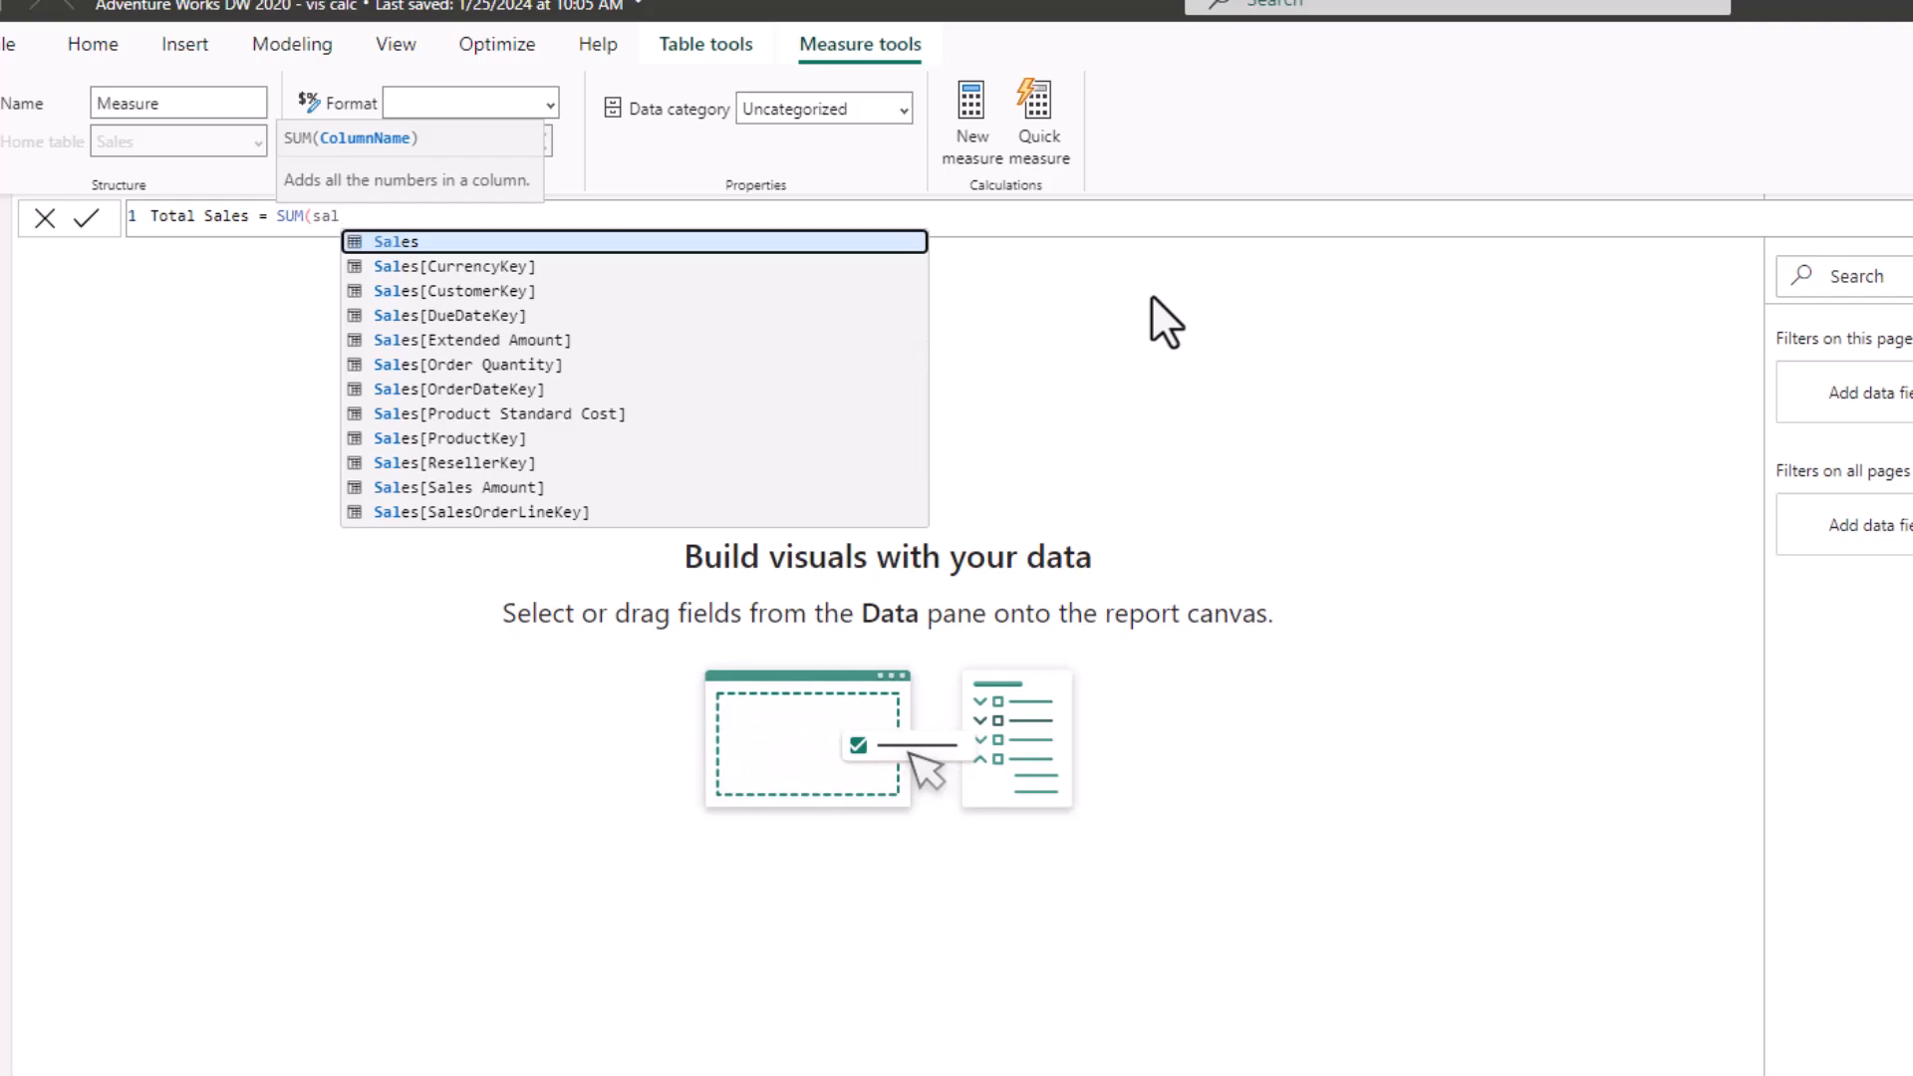
key("Down")
key("Down")
key("Down")
key("Down")
key("Down")
key("Down")
key("Down")
key("Down")
key("Down")
key("Down")
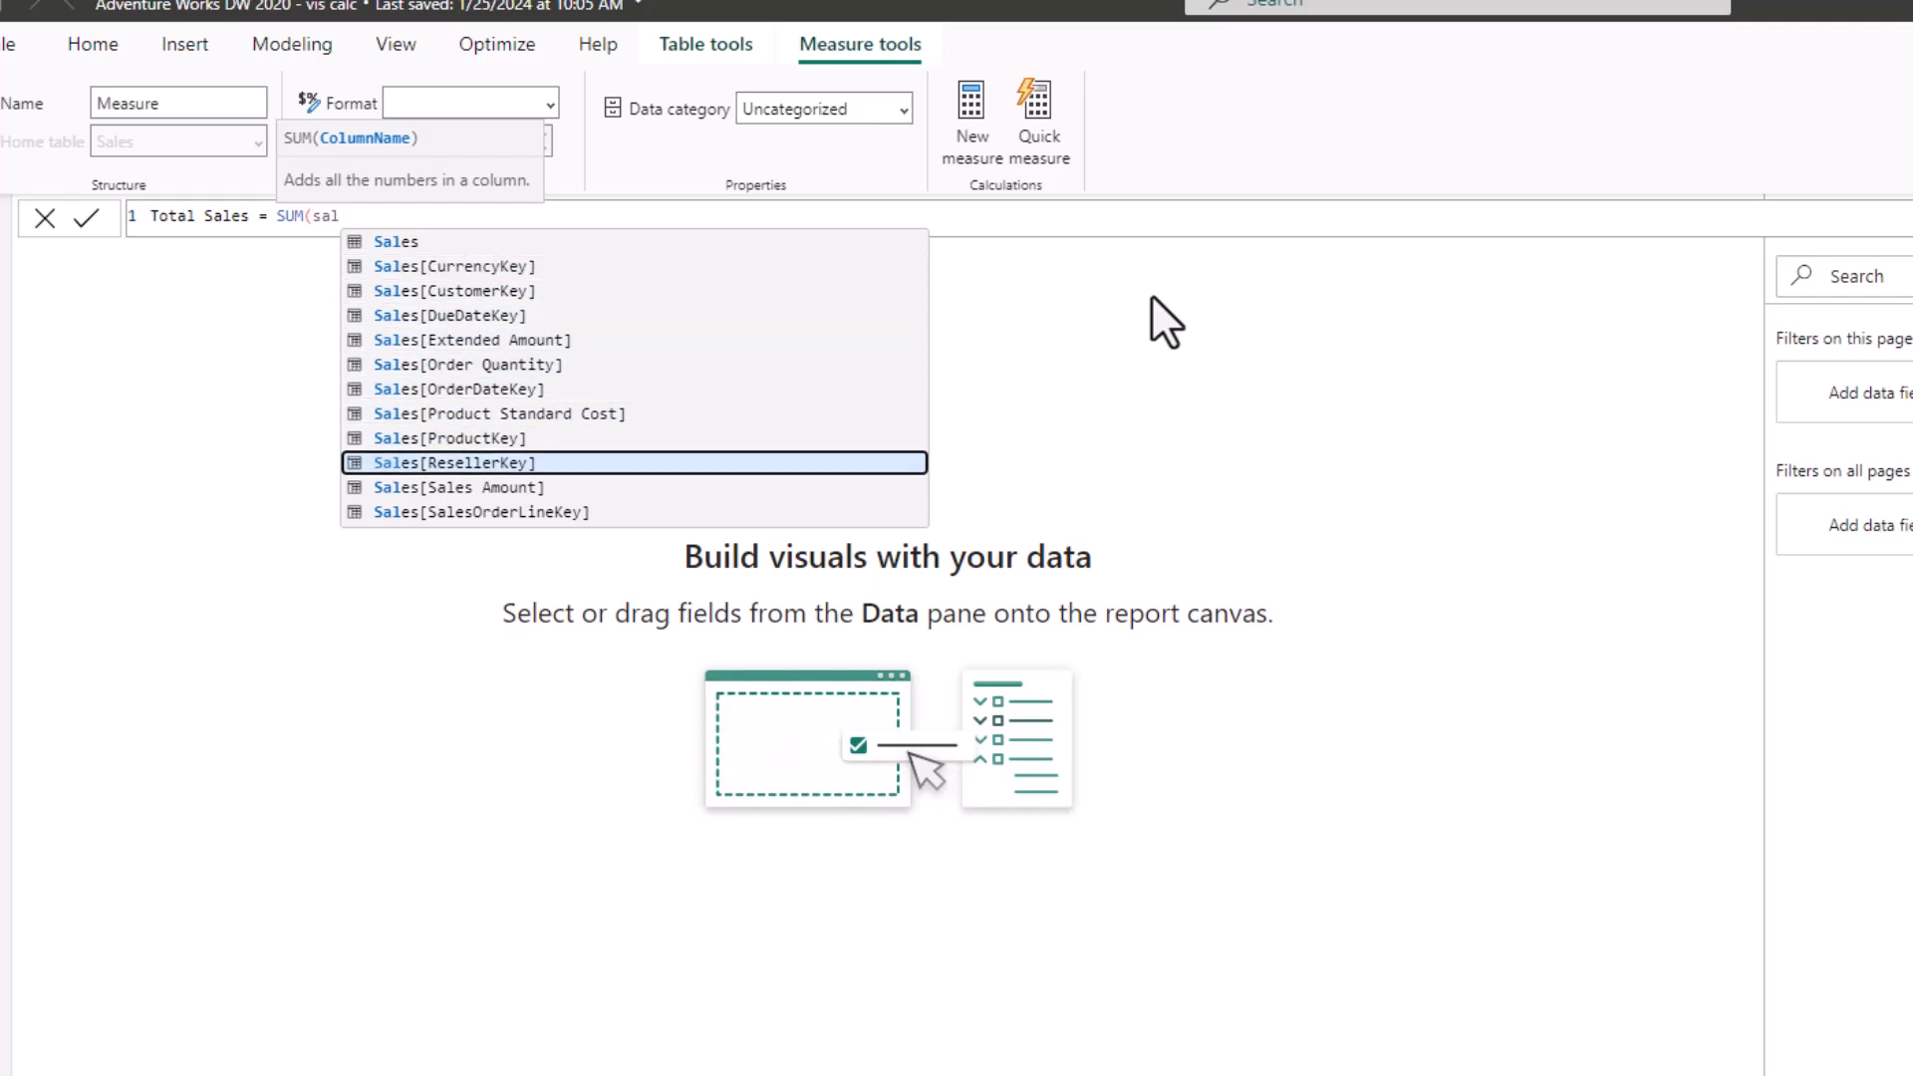
key("Tab")
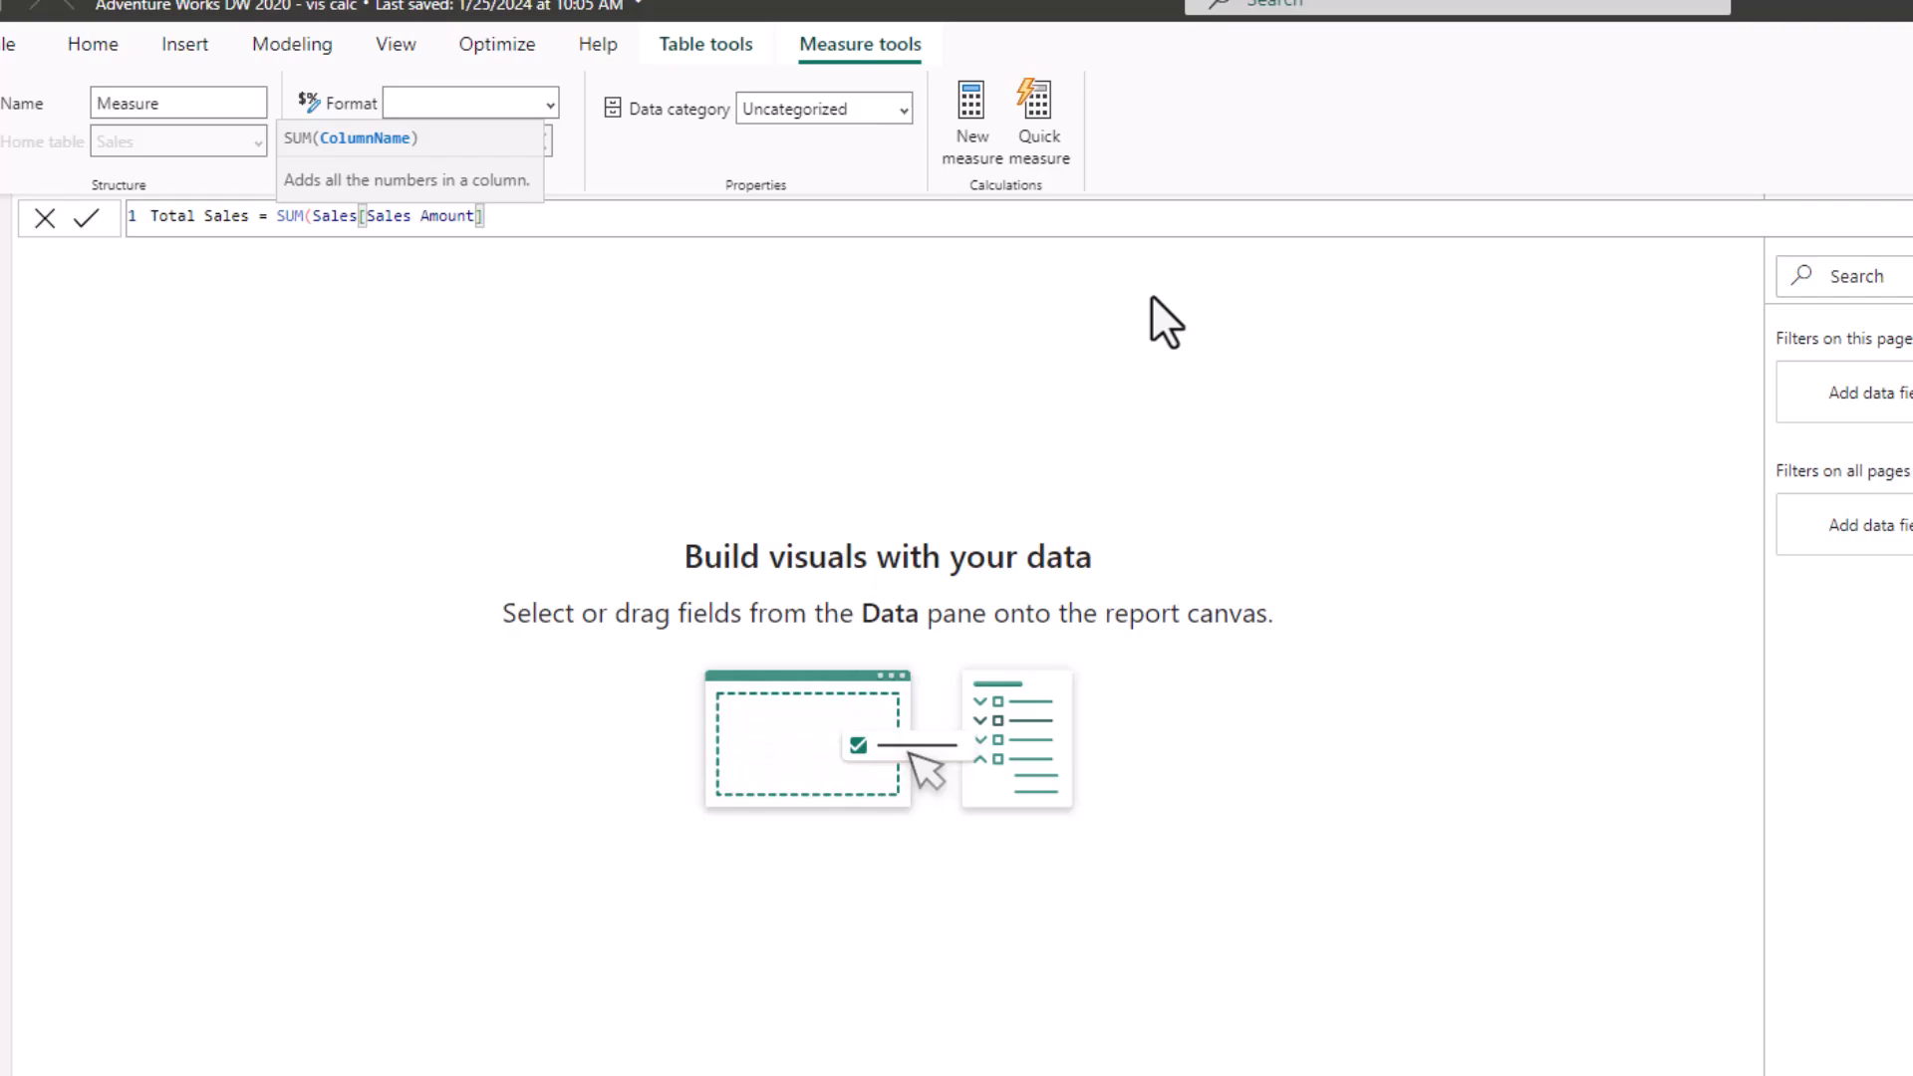
type(")")
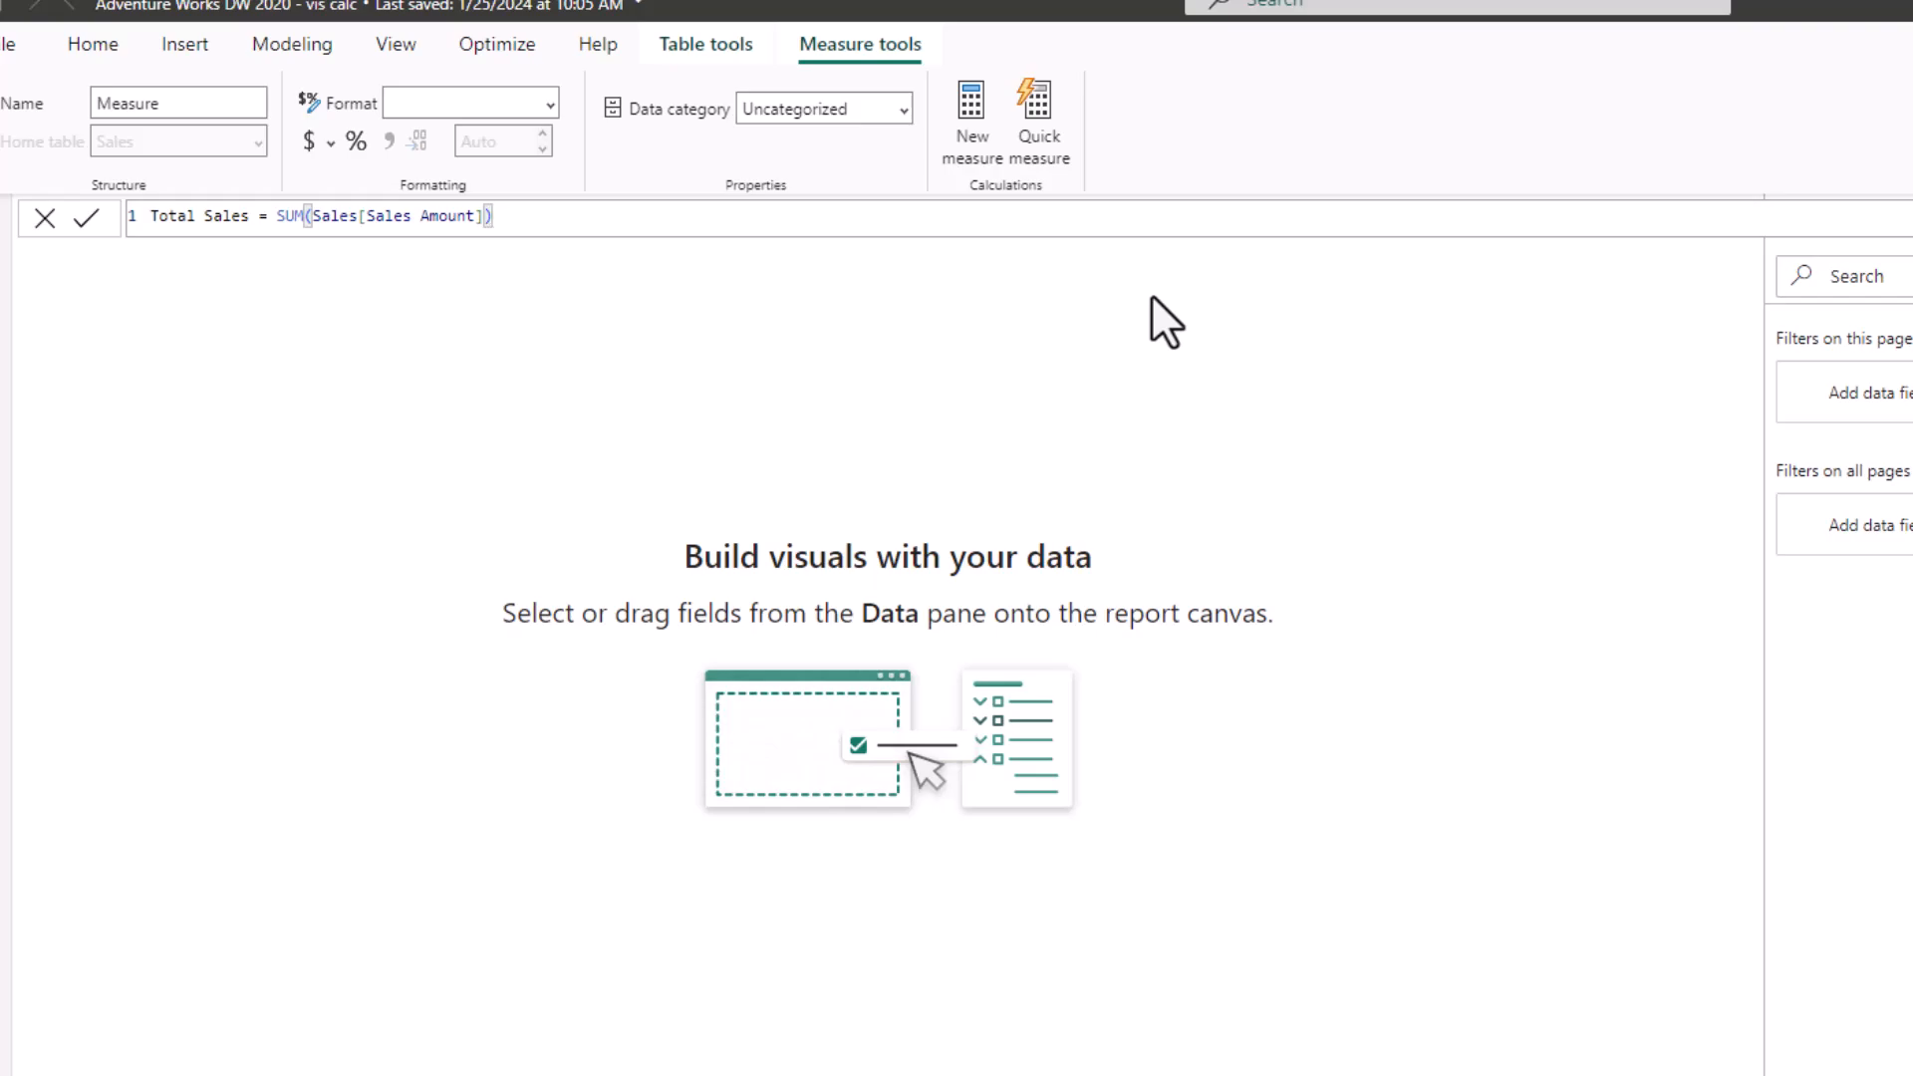
key("Return")
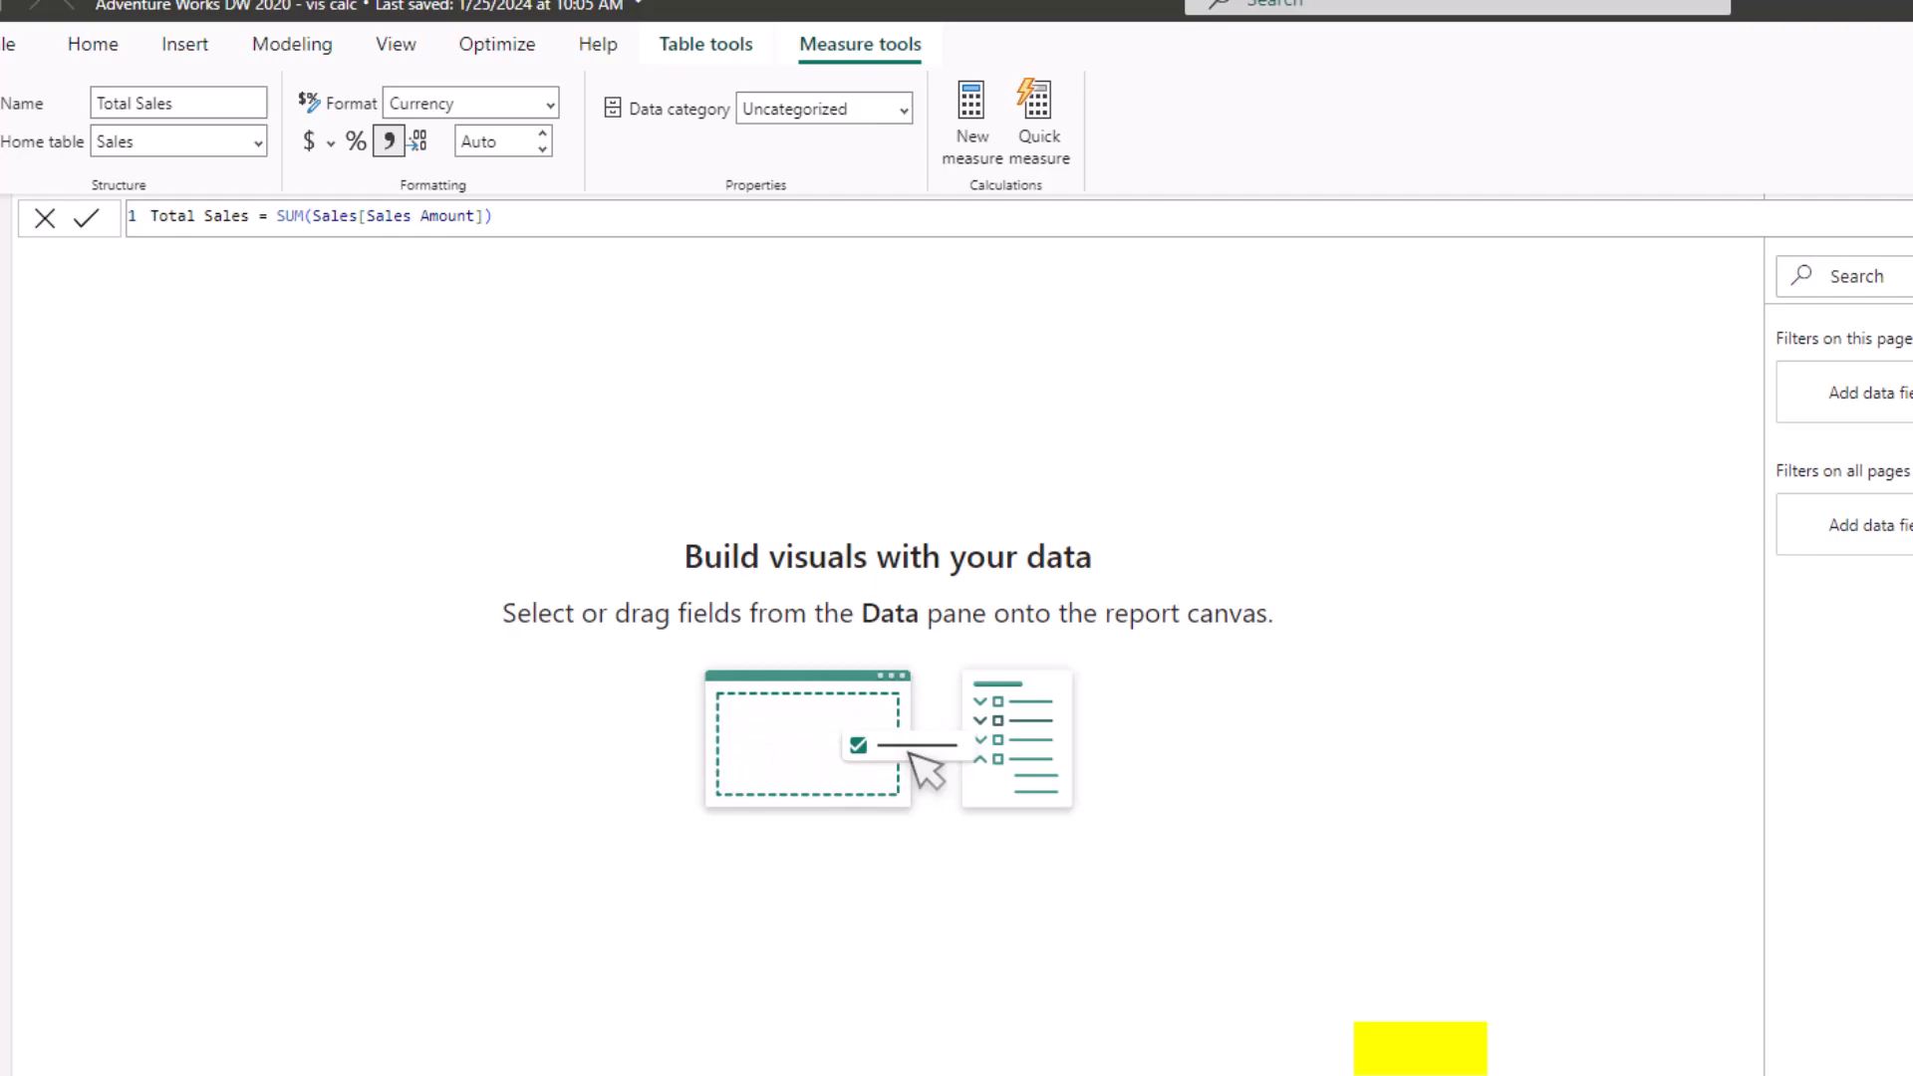
Insert an empty table visual on Page 1 and move it toward the middle of the canvas.
left_click(91, 43)
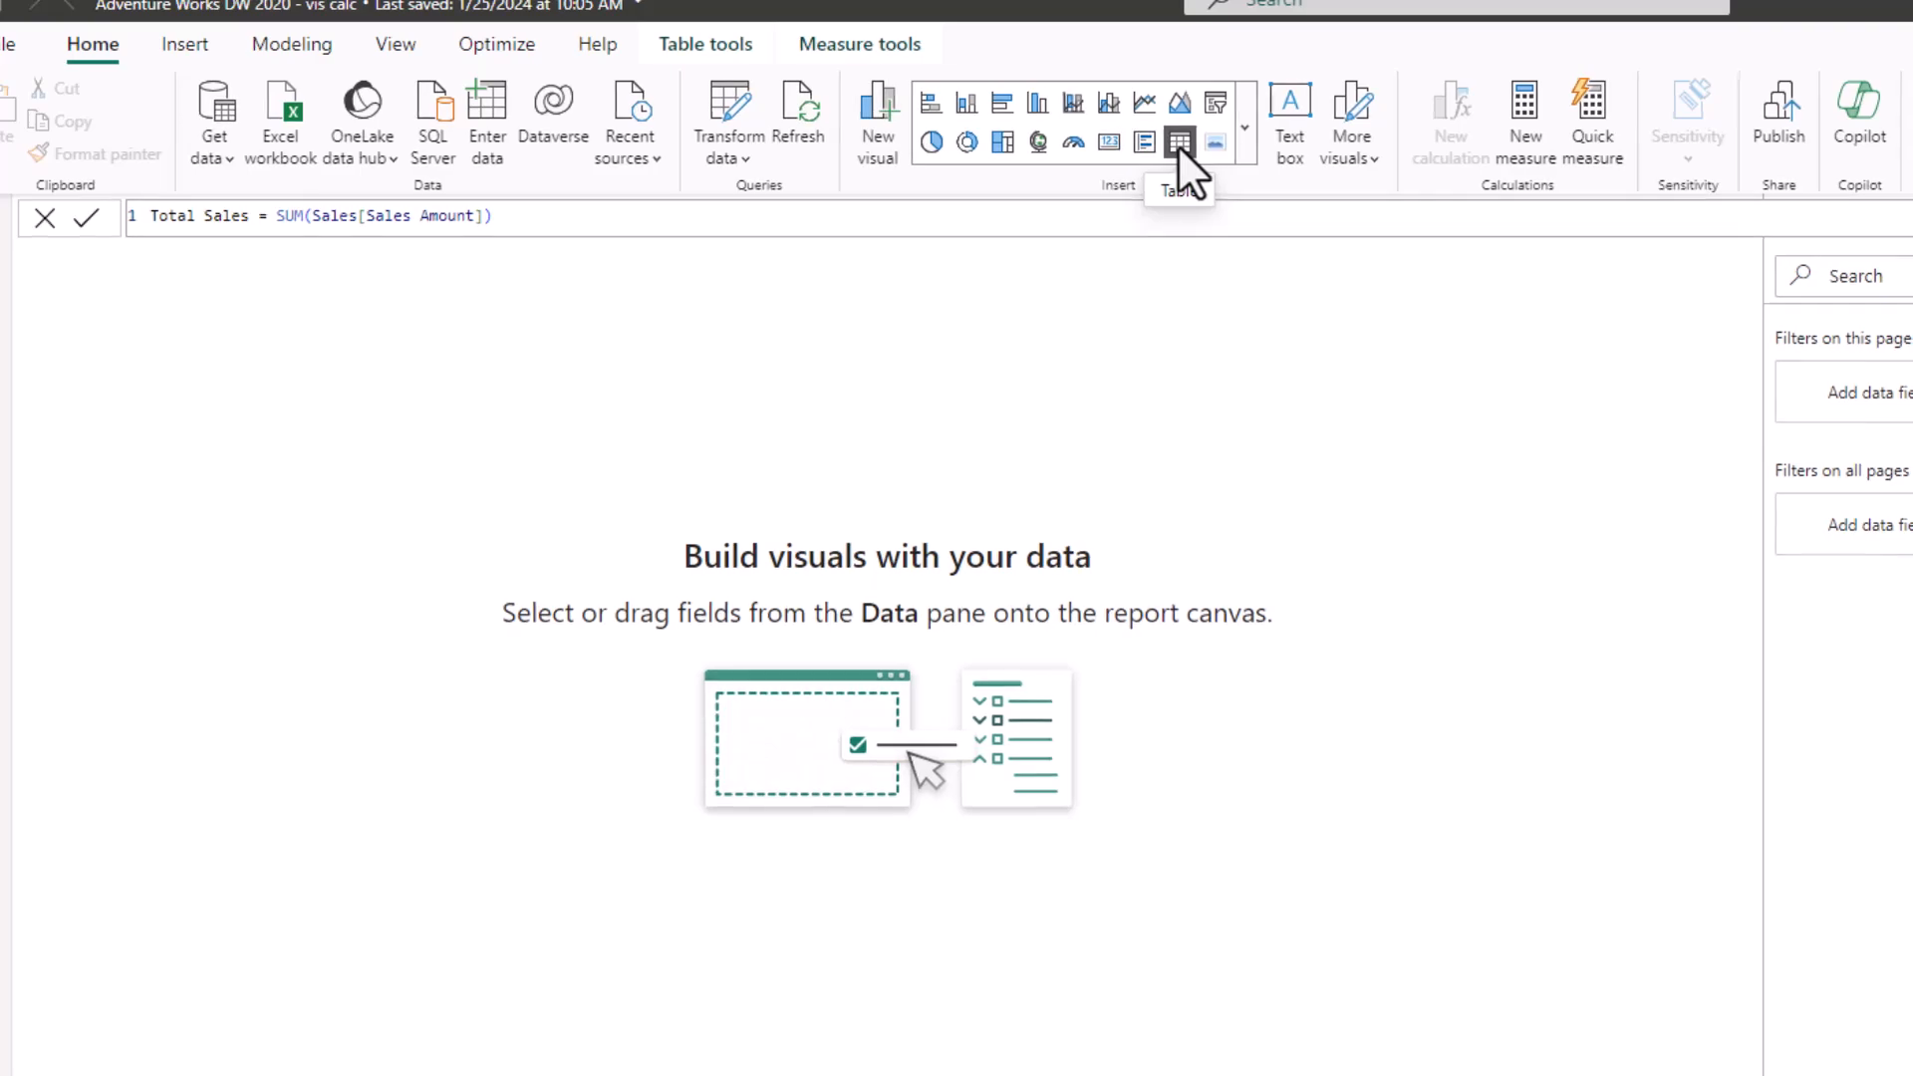
left_click(888, 107)
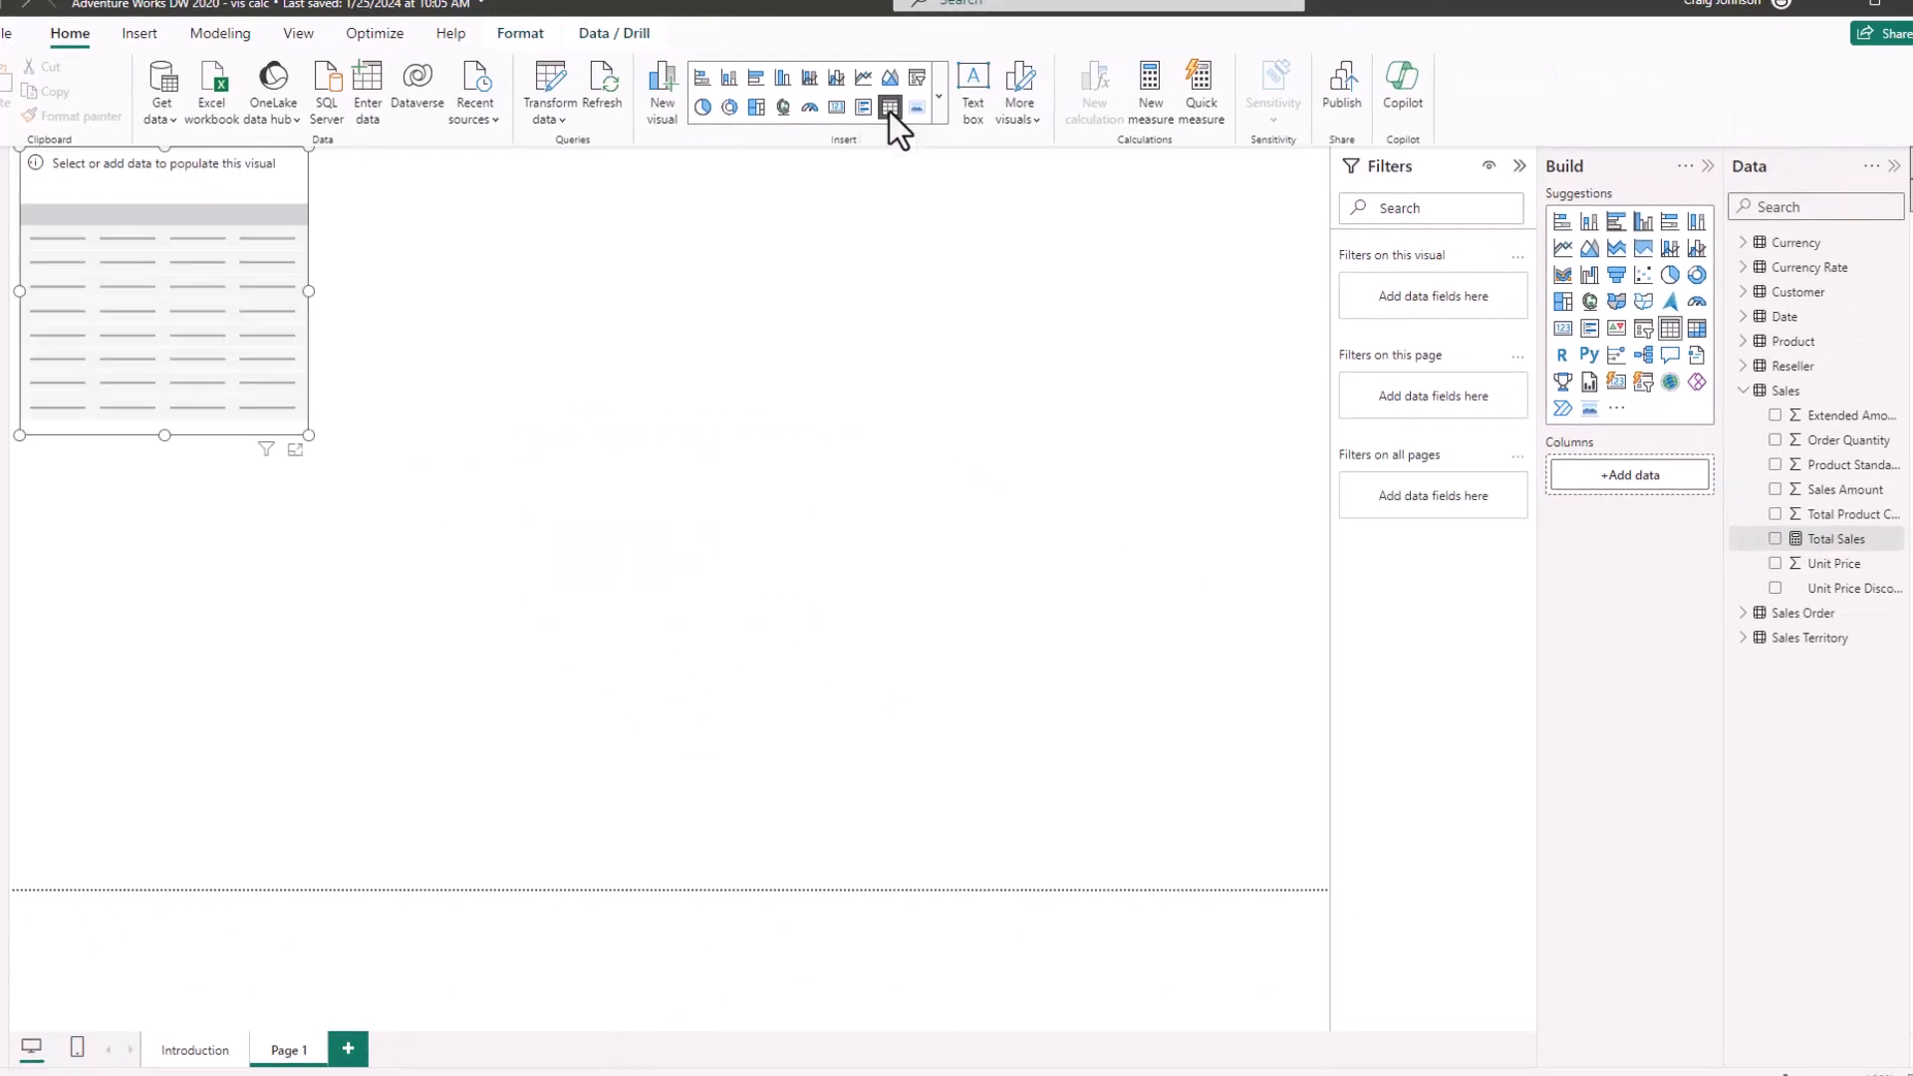
left_click_drag(99, 188, 534, 319)
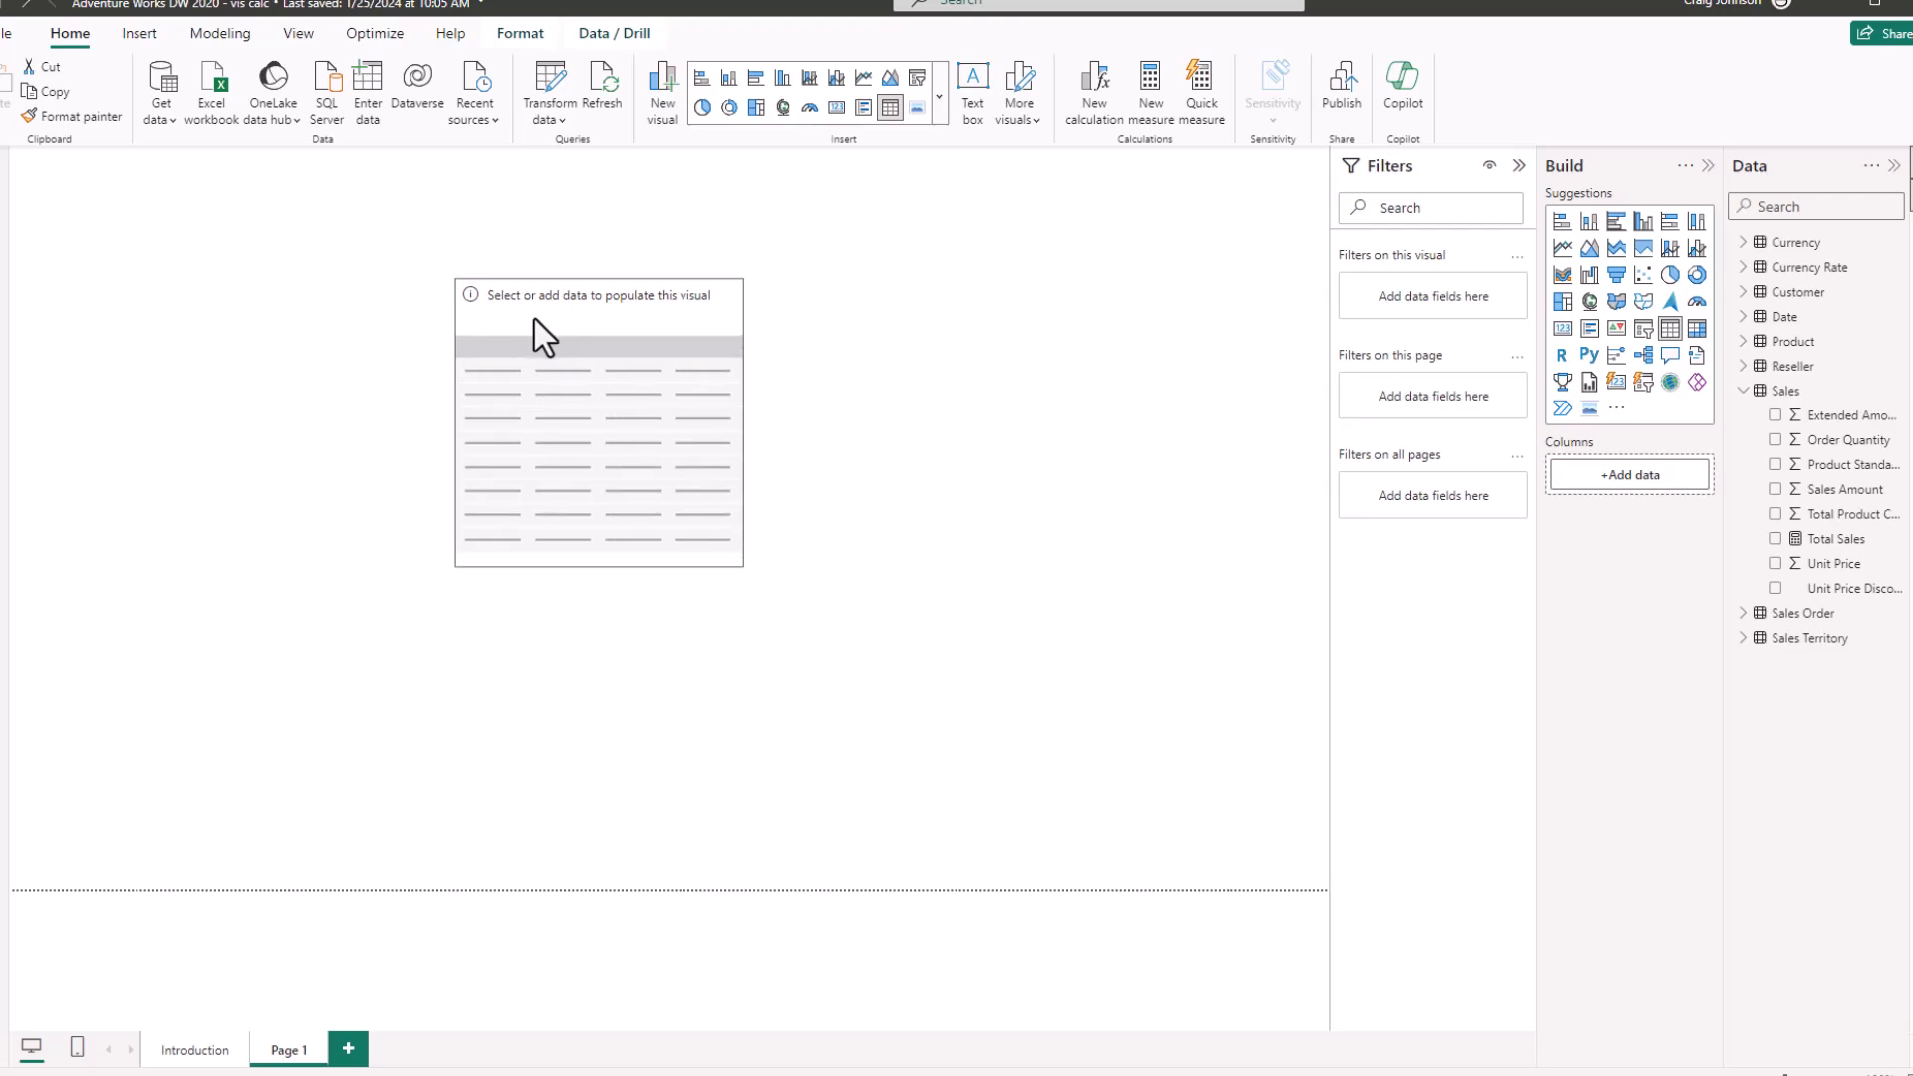
Fill the table visual with Region from Sales Territory and the Total Sales measure, enlarging it to make room for more columns.
left_click(1743, 638)
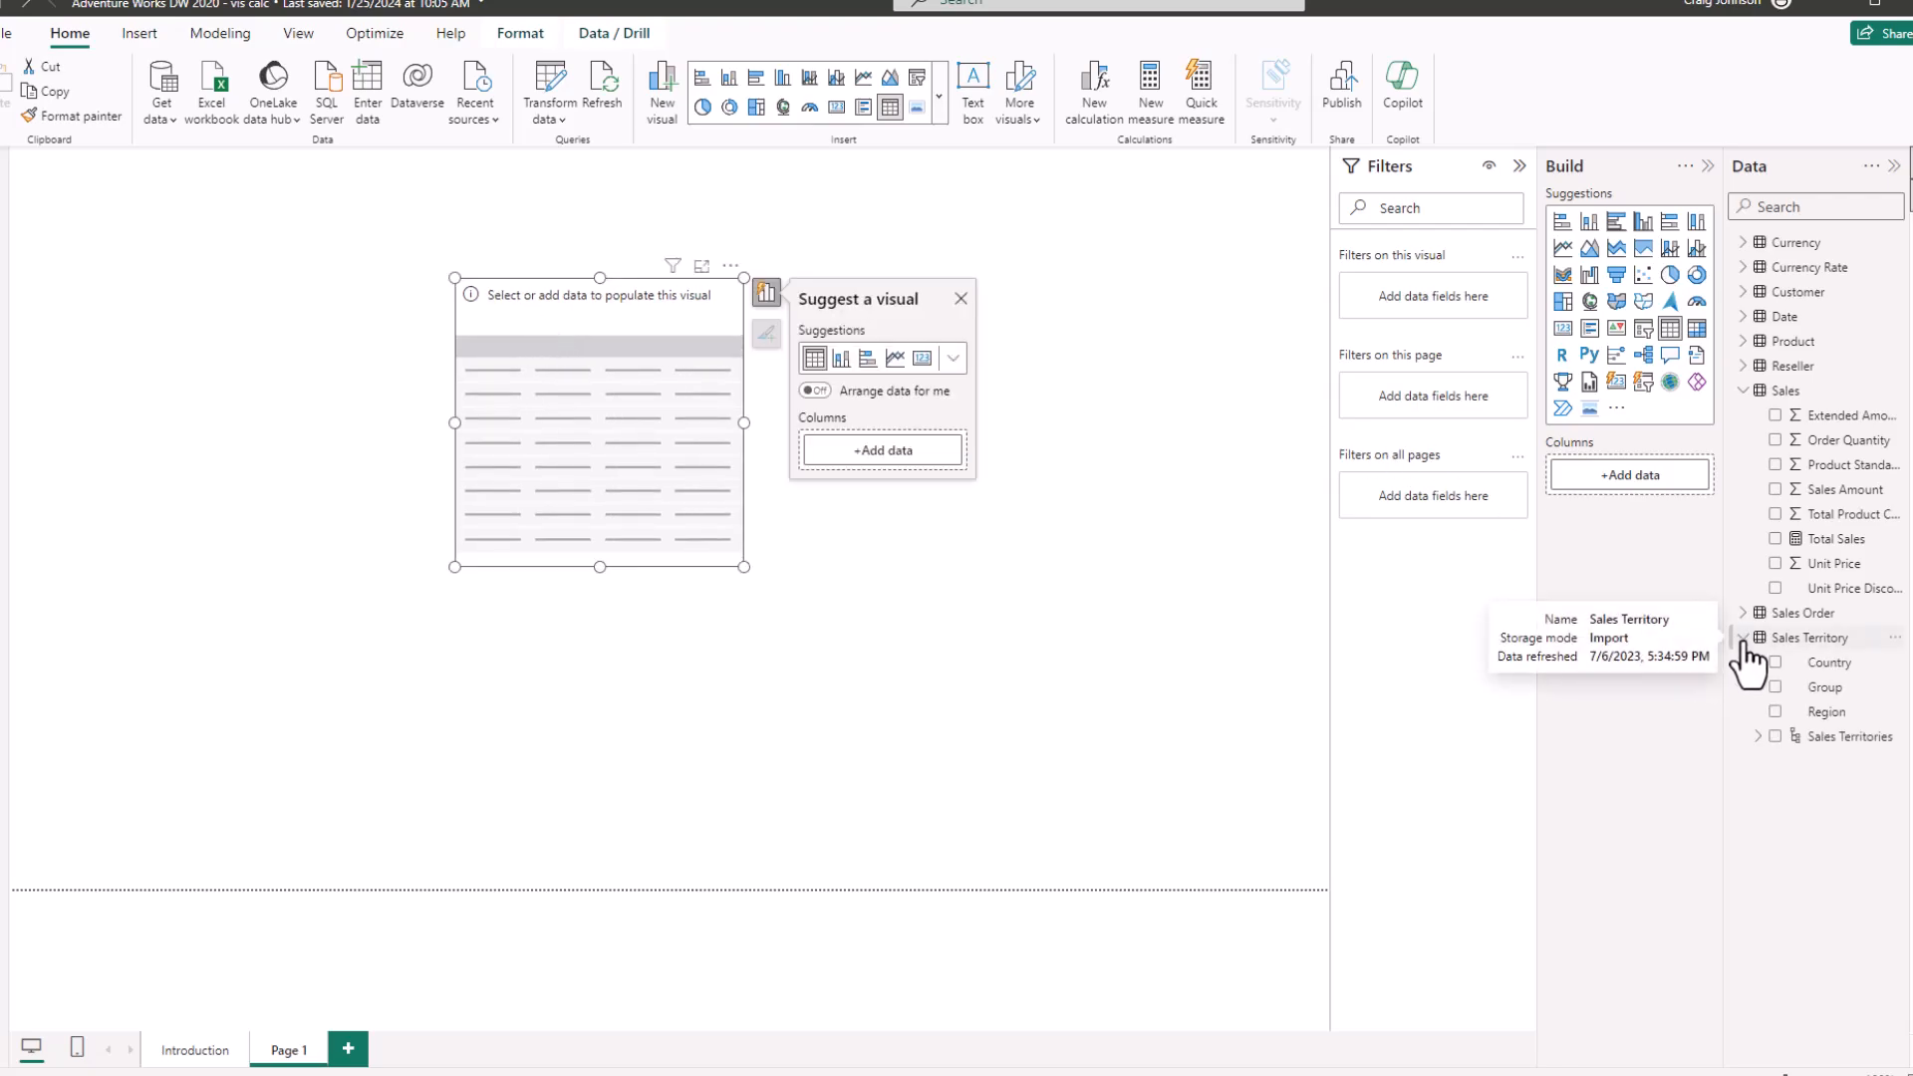
left_click_drag(1831, 722, 600, 475)
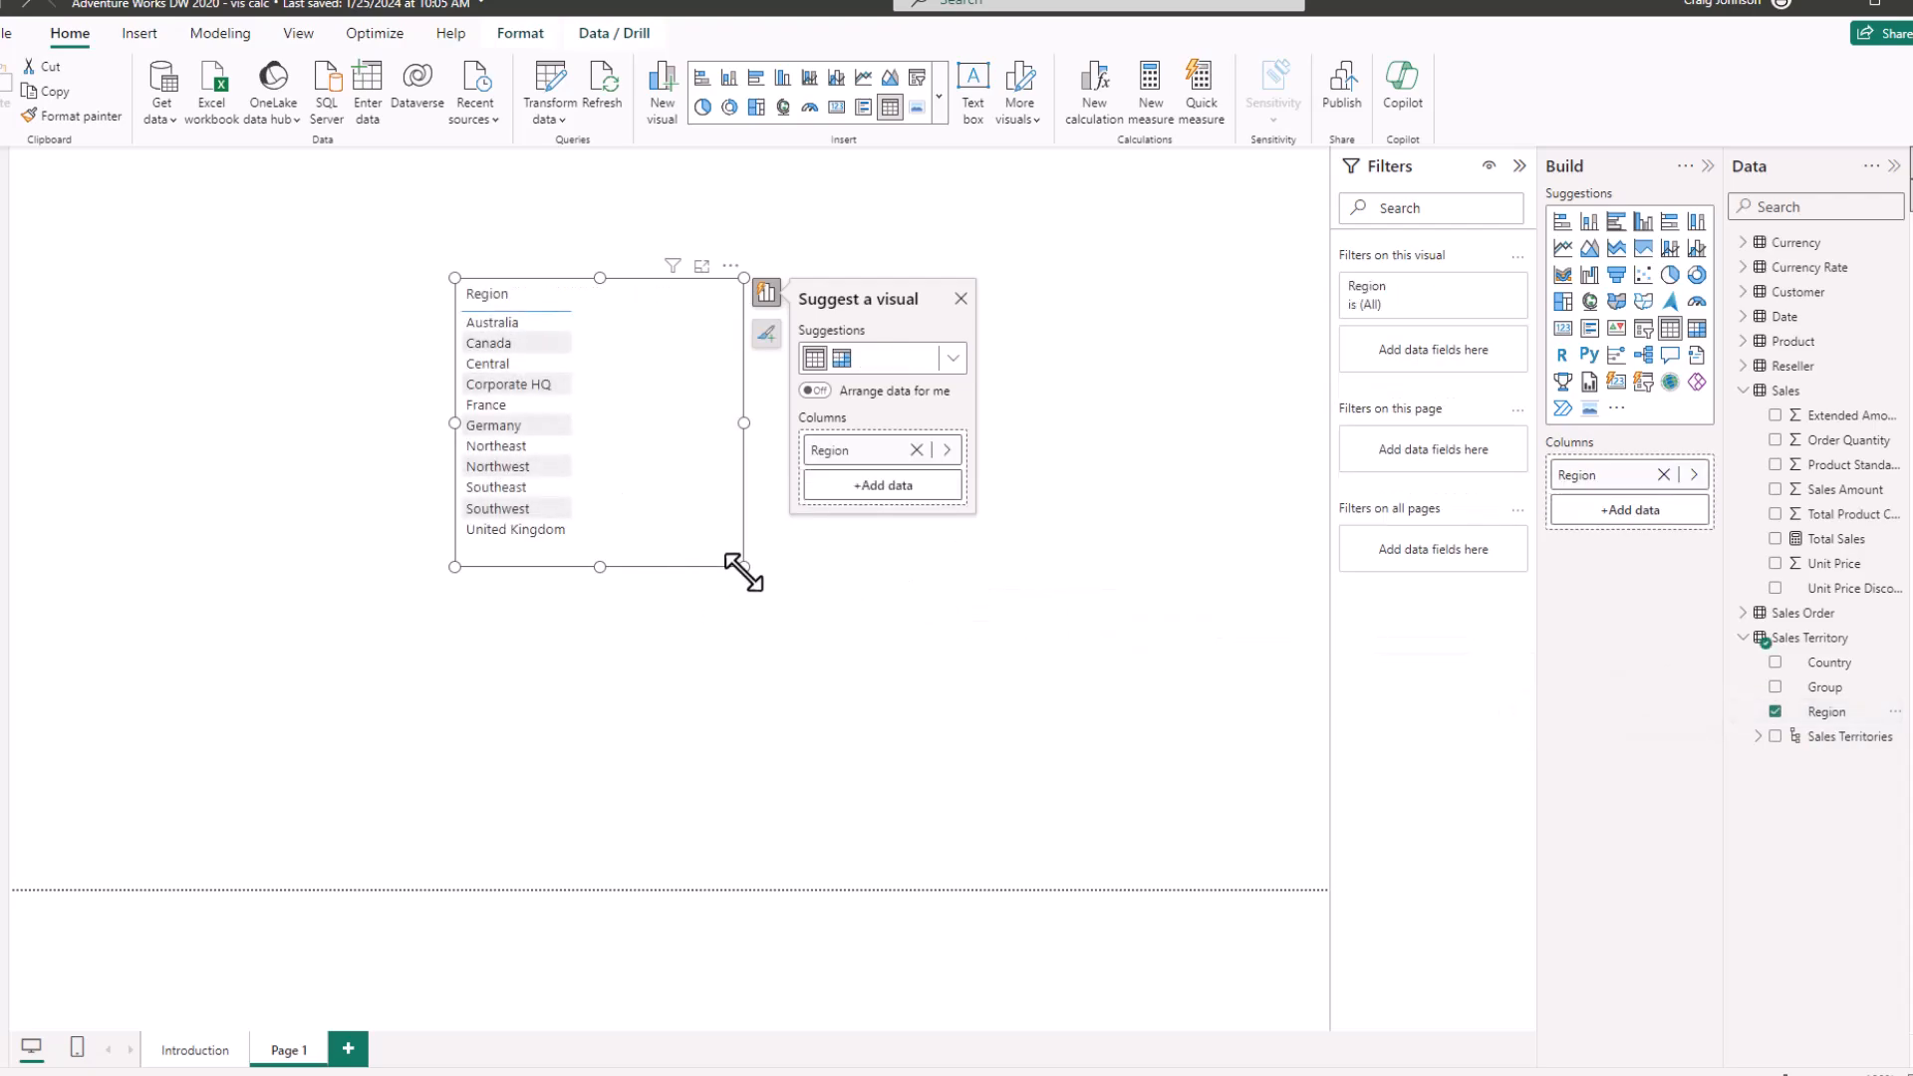
left_click_drag(794, 596, 978, 615)
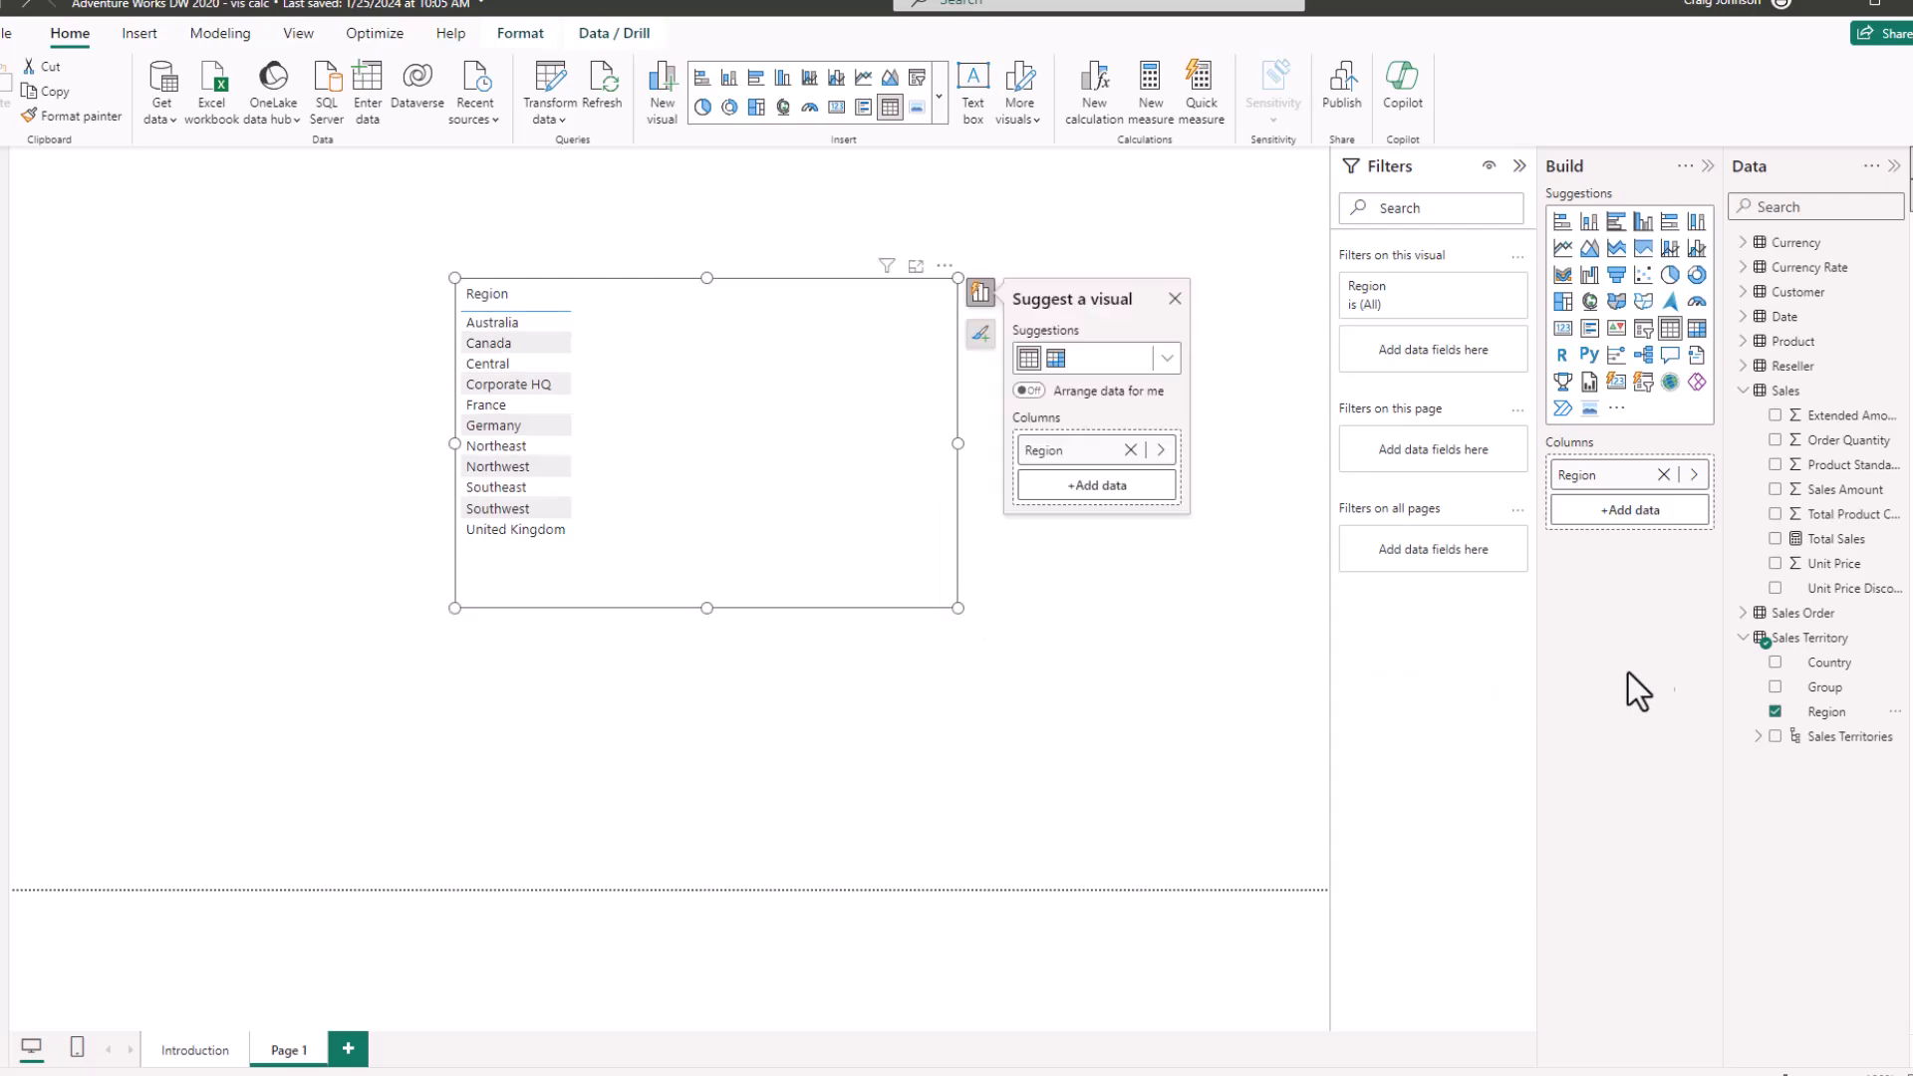
left_click_drag(1841, 558, 717, 478)
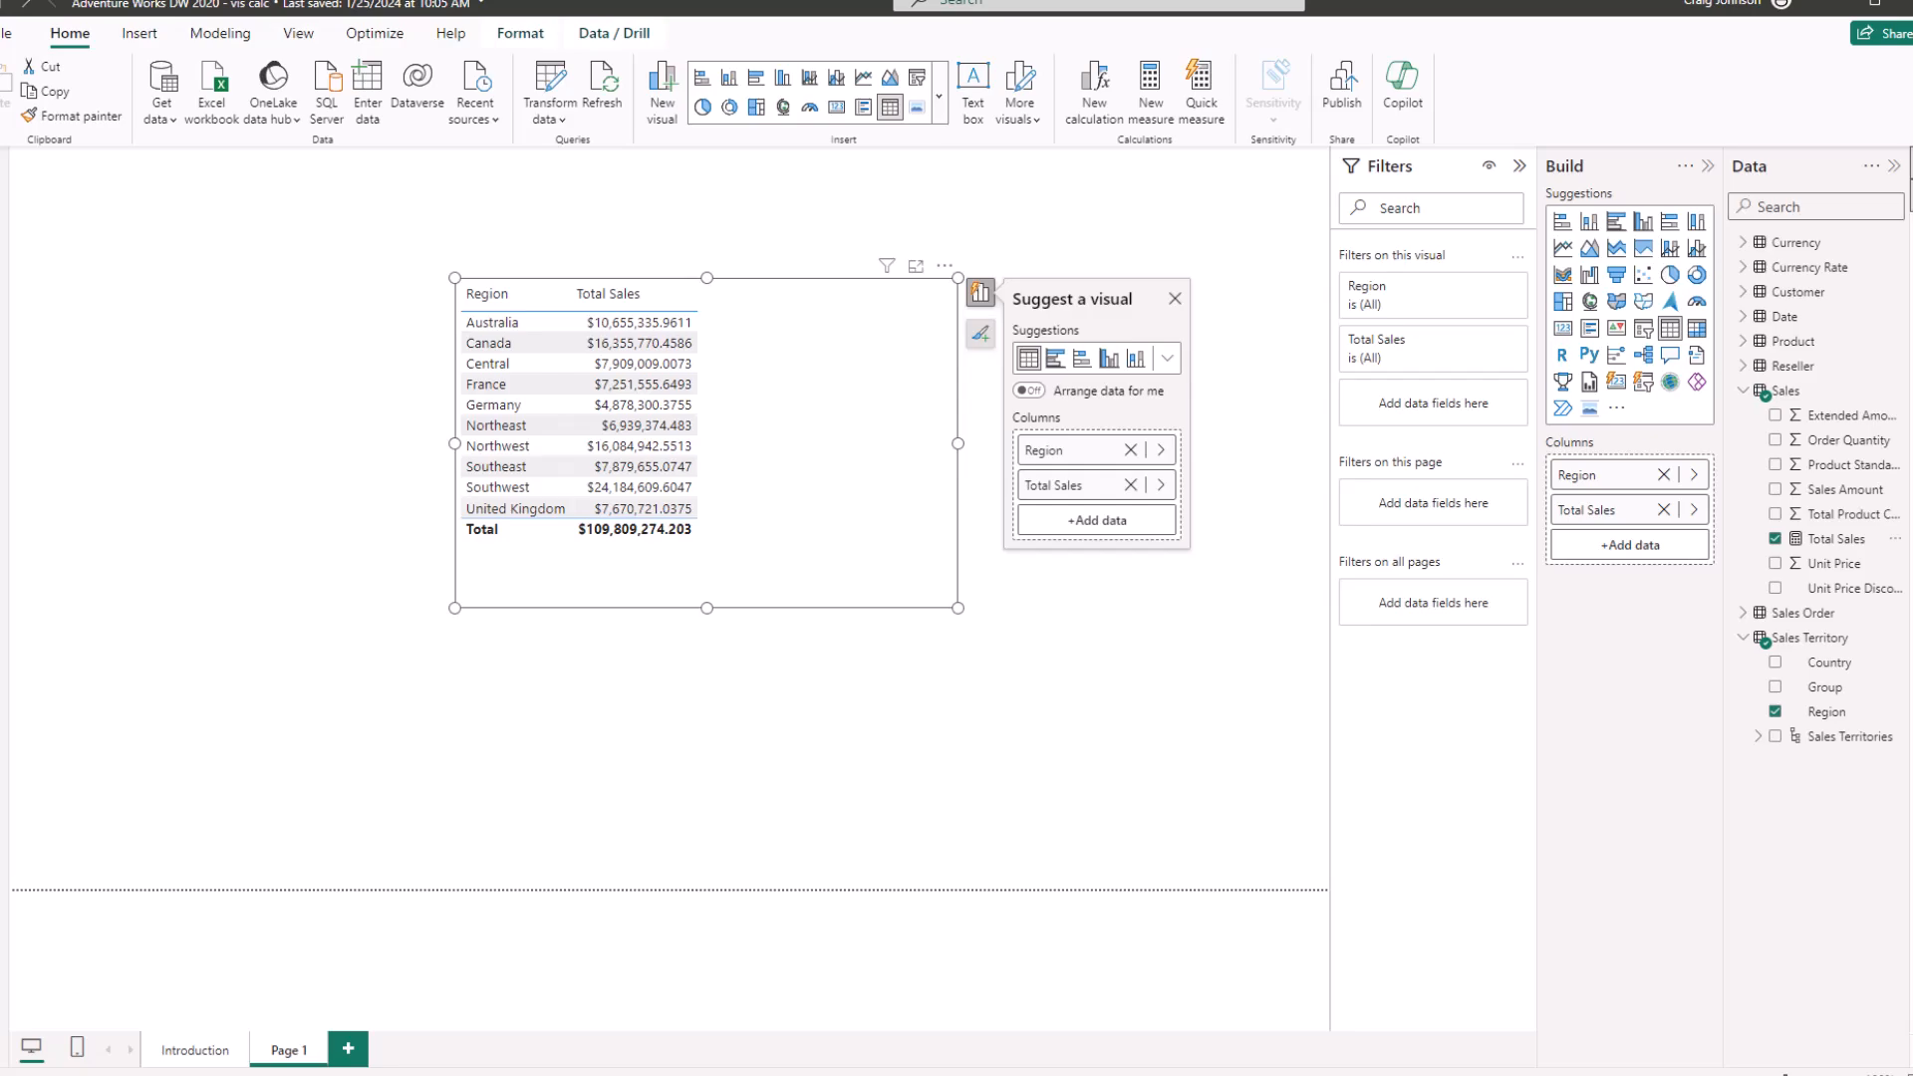
Start a new Sales table measure named Total Sales Red with CALCULATE and [Total Sales] as its expression.
left_click(1829, 398)
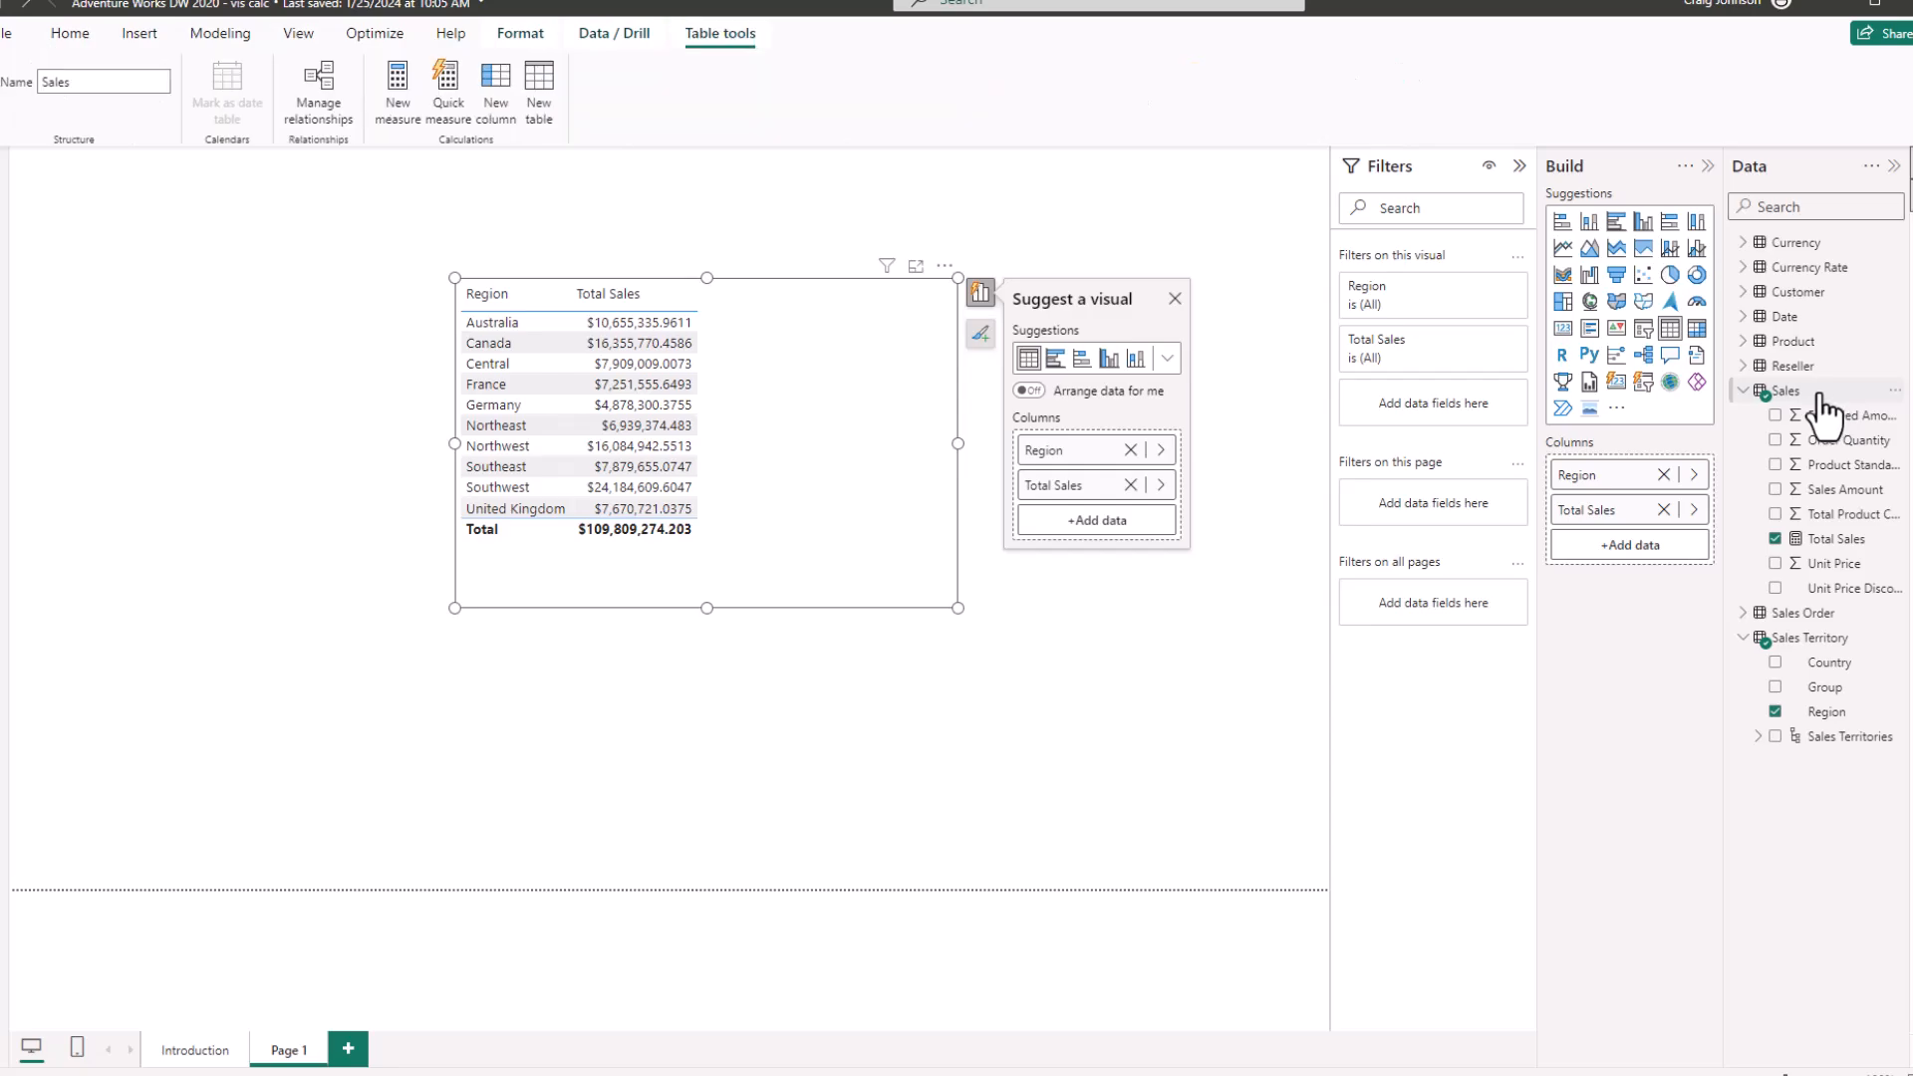
left_click(398, 106)
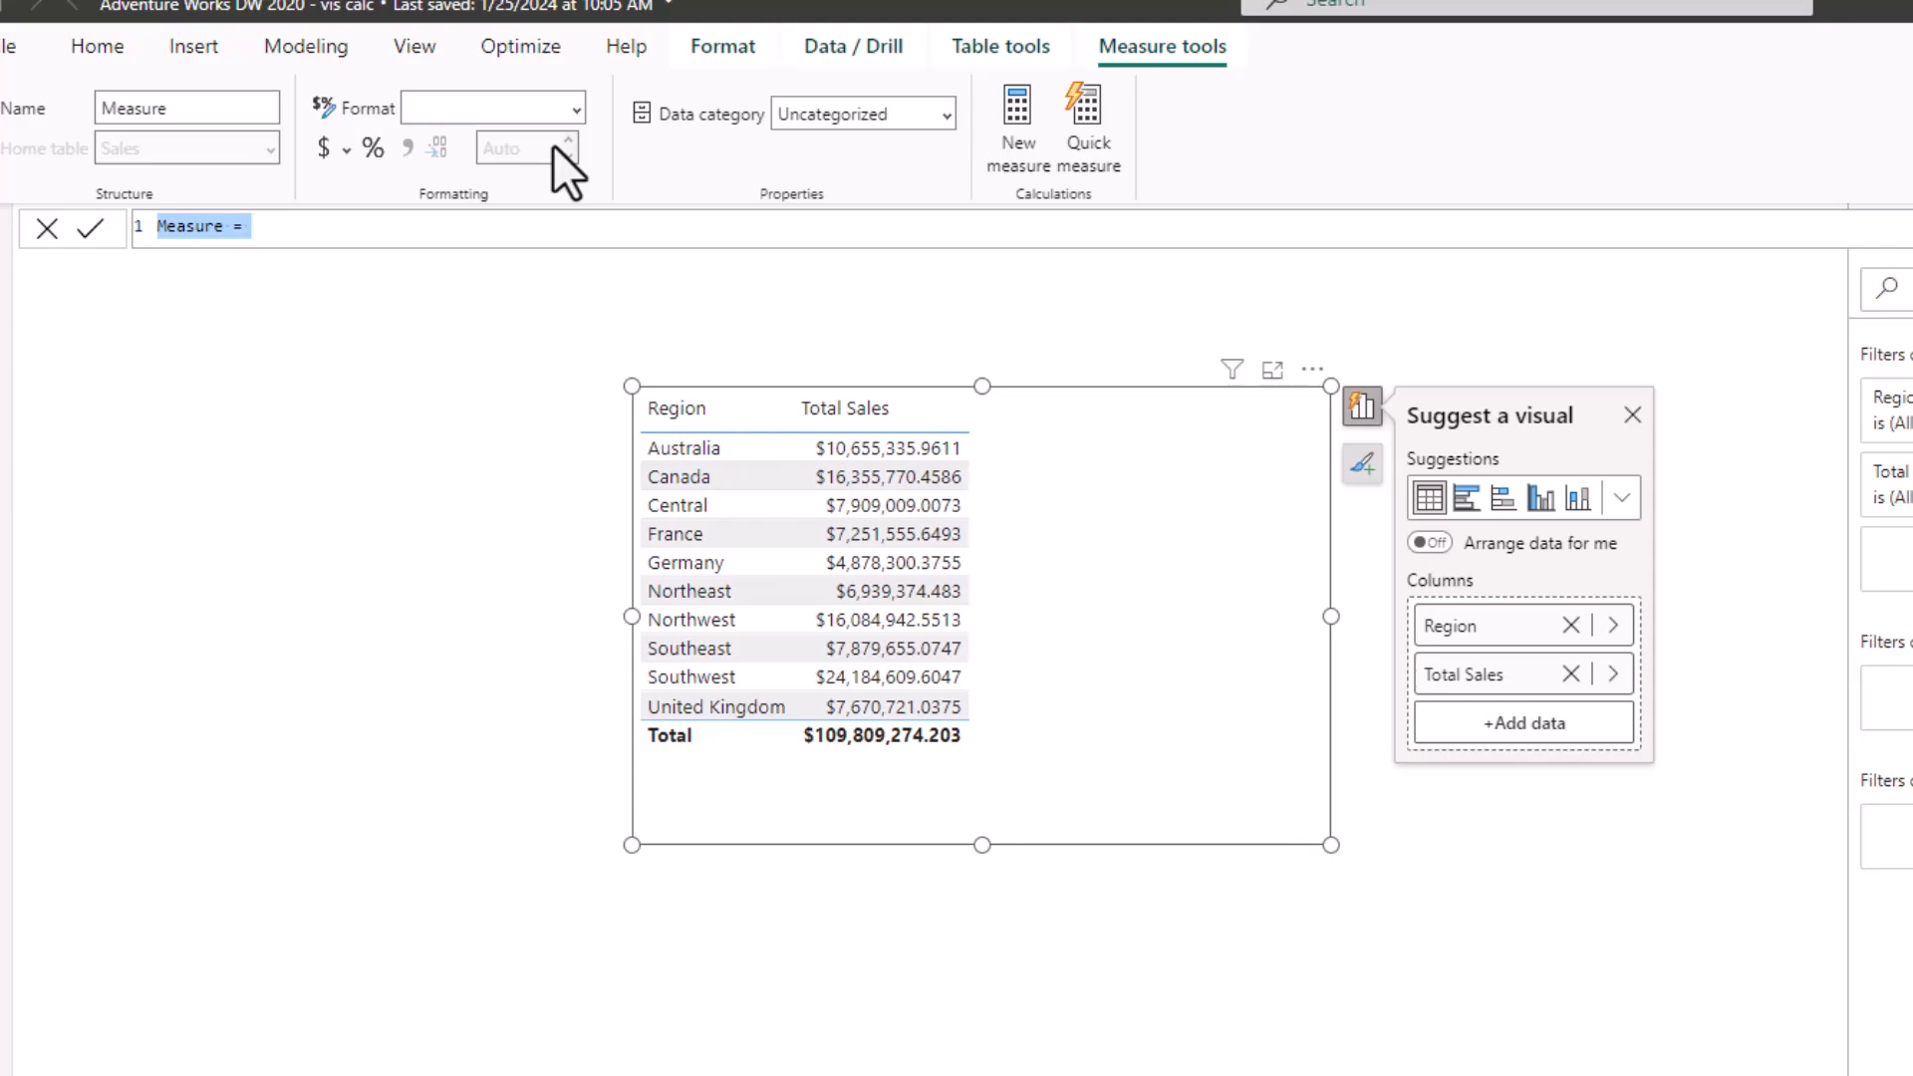
type("Total Sales ")
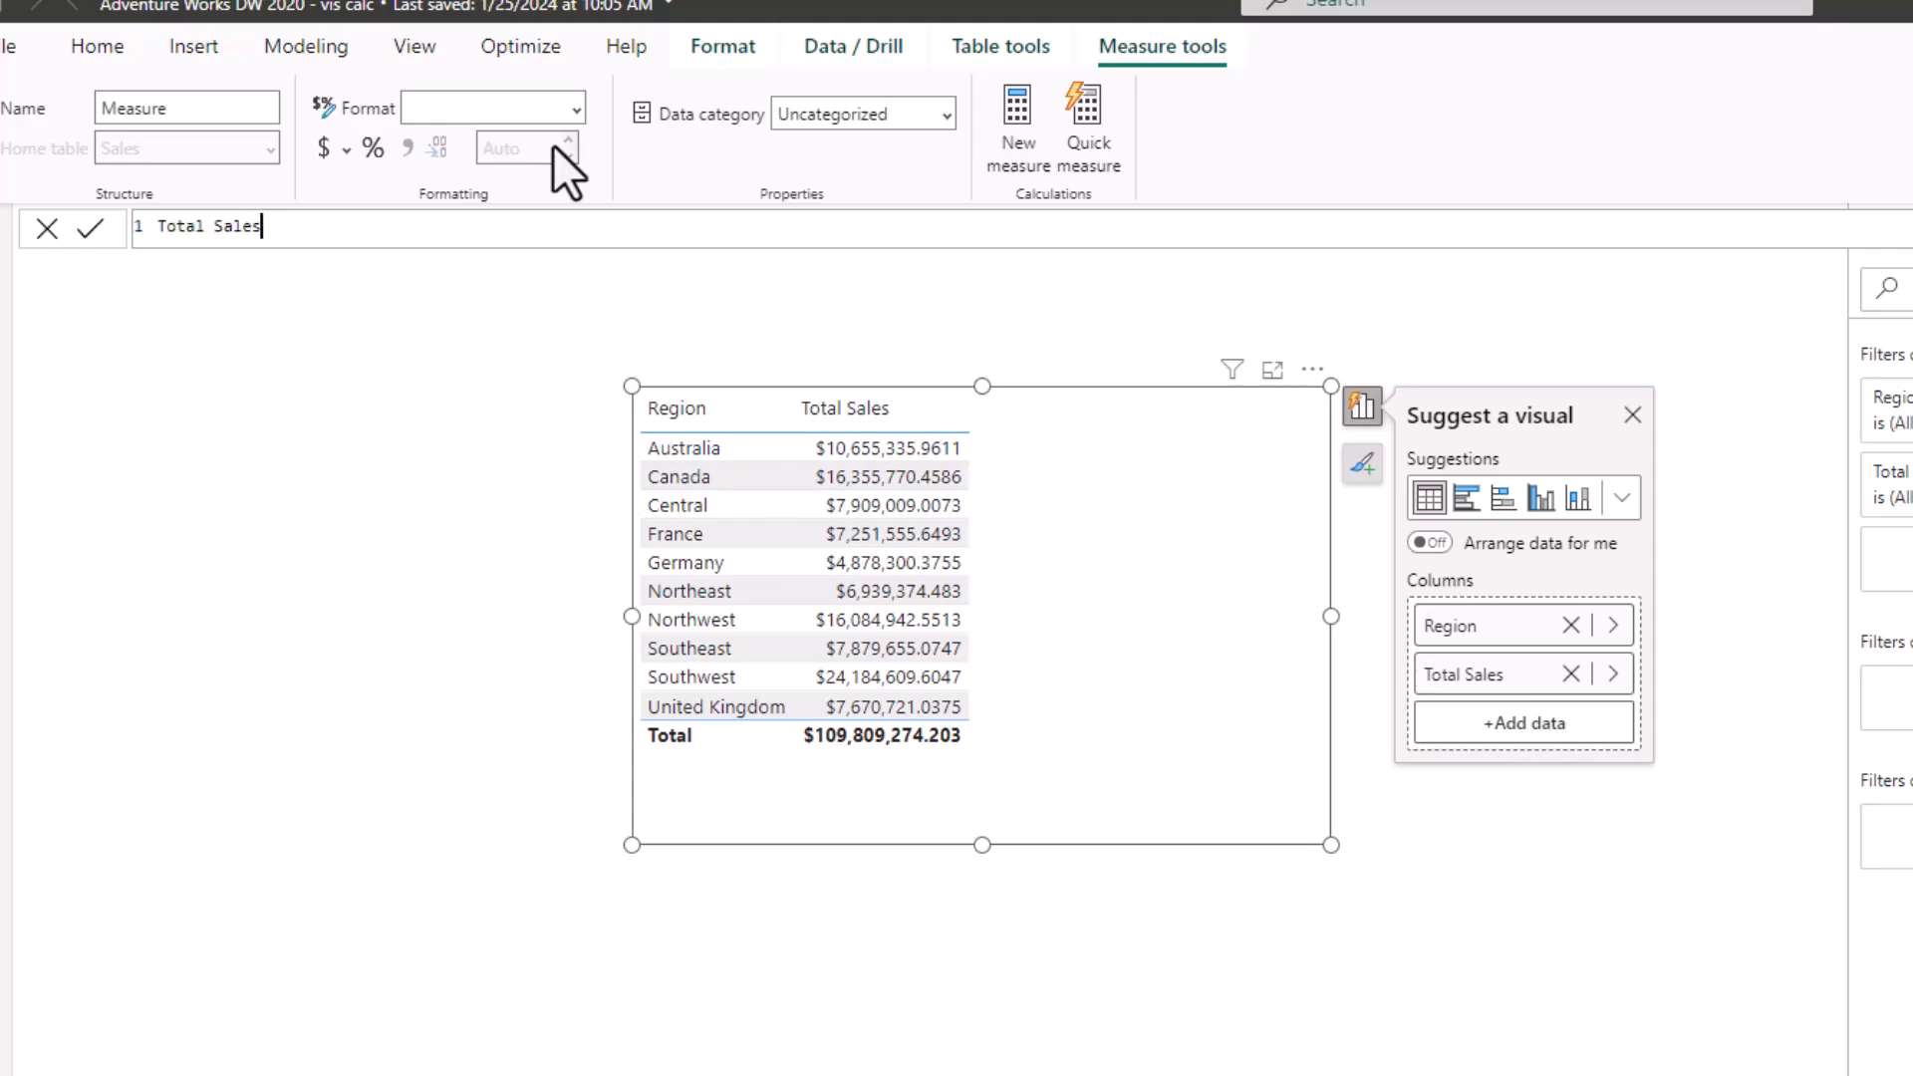
type("Red = cal")
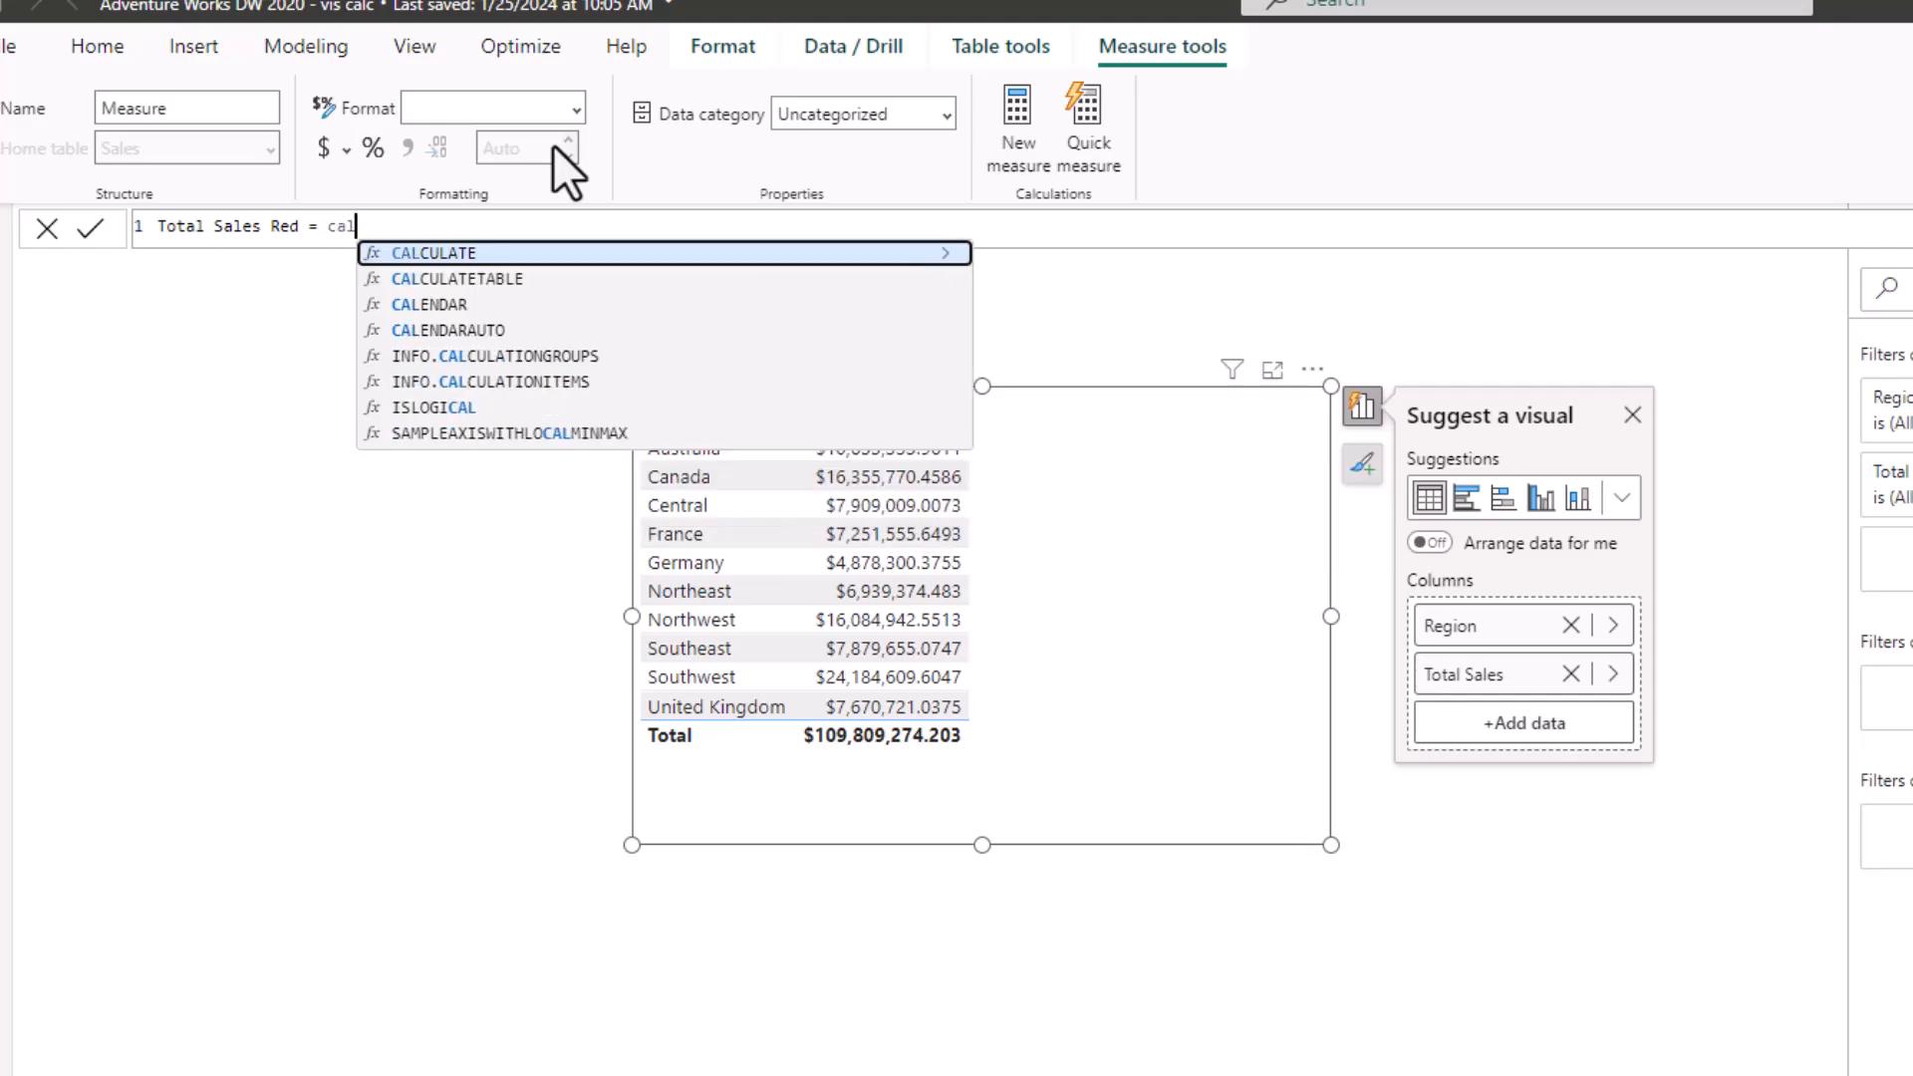
key("Tab")
type("(")
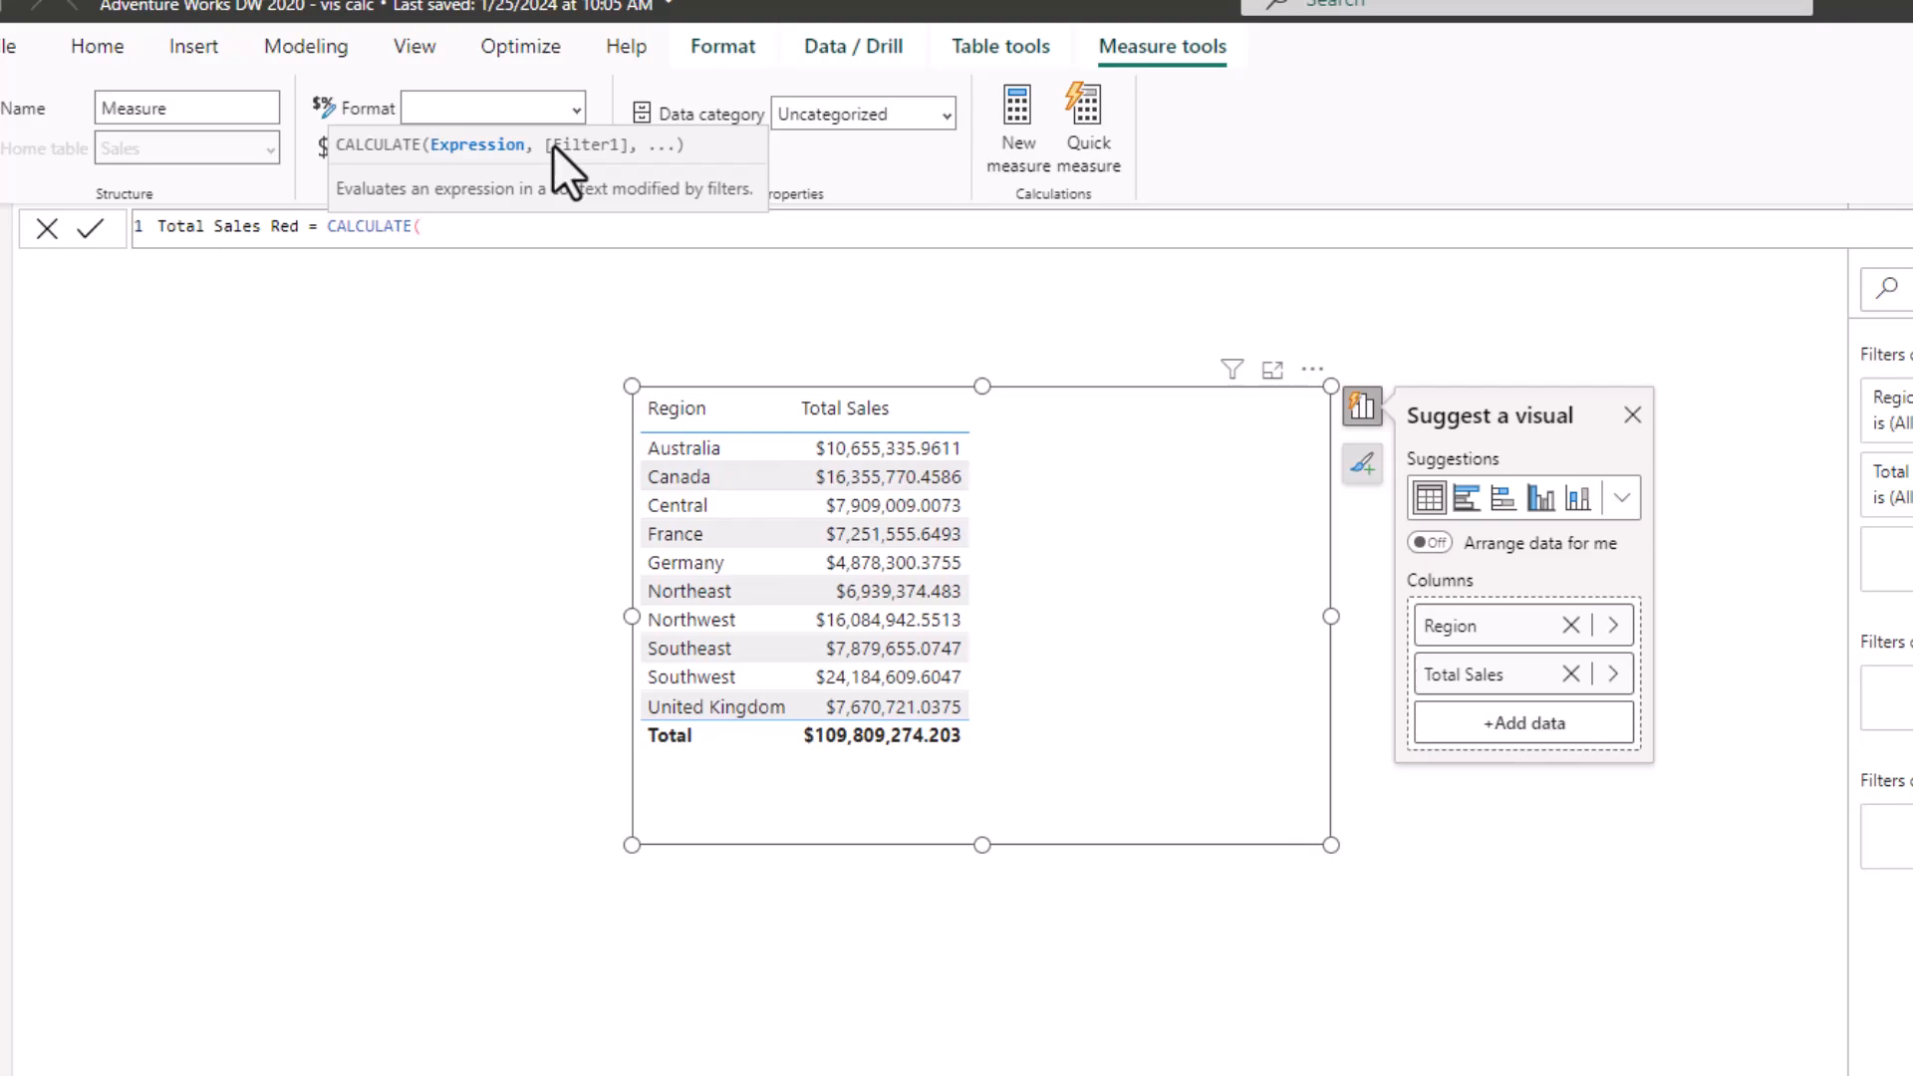
type("tot")
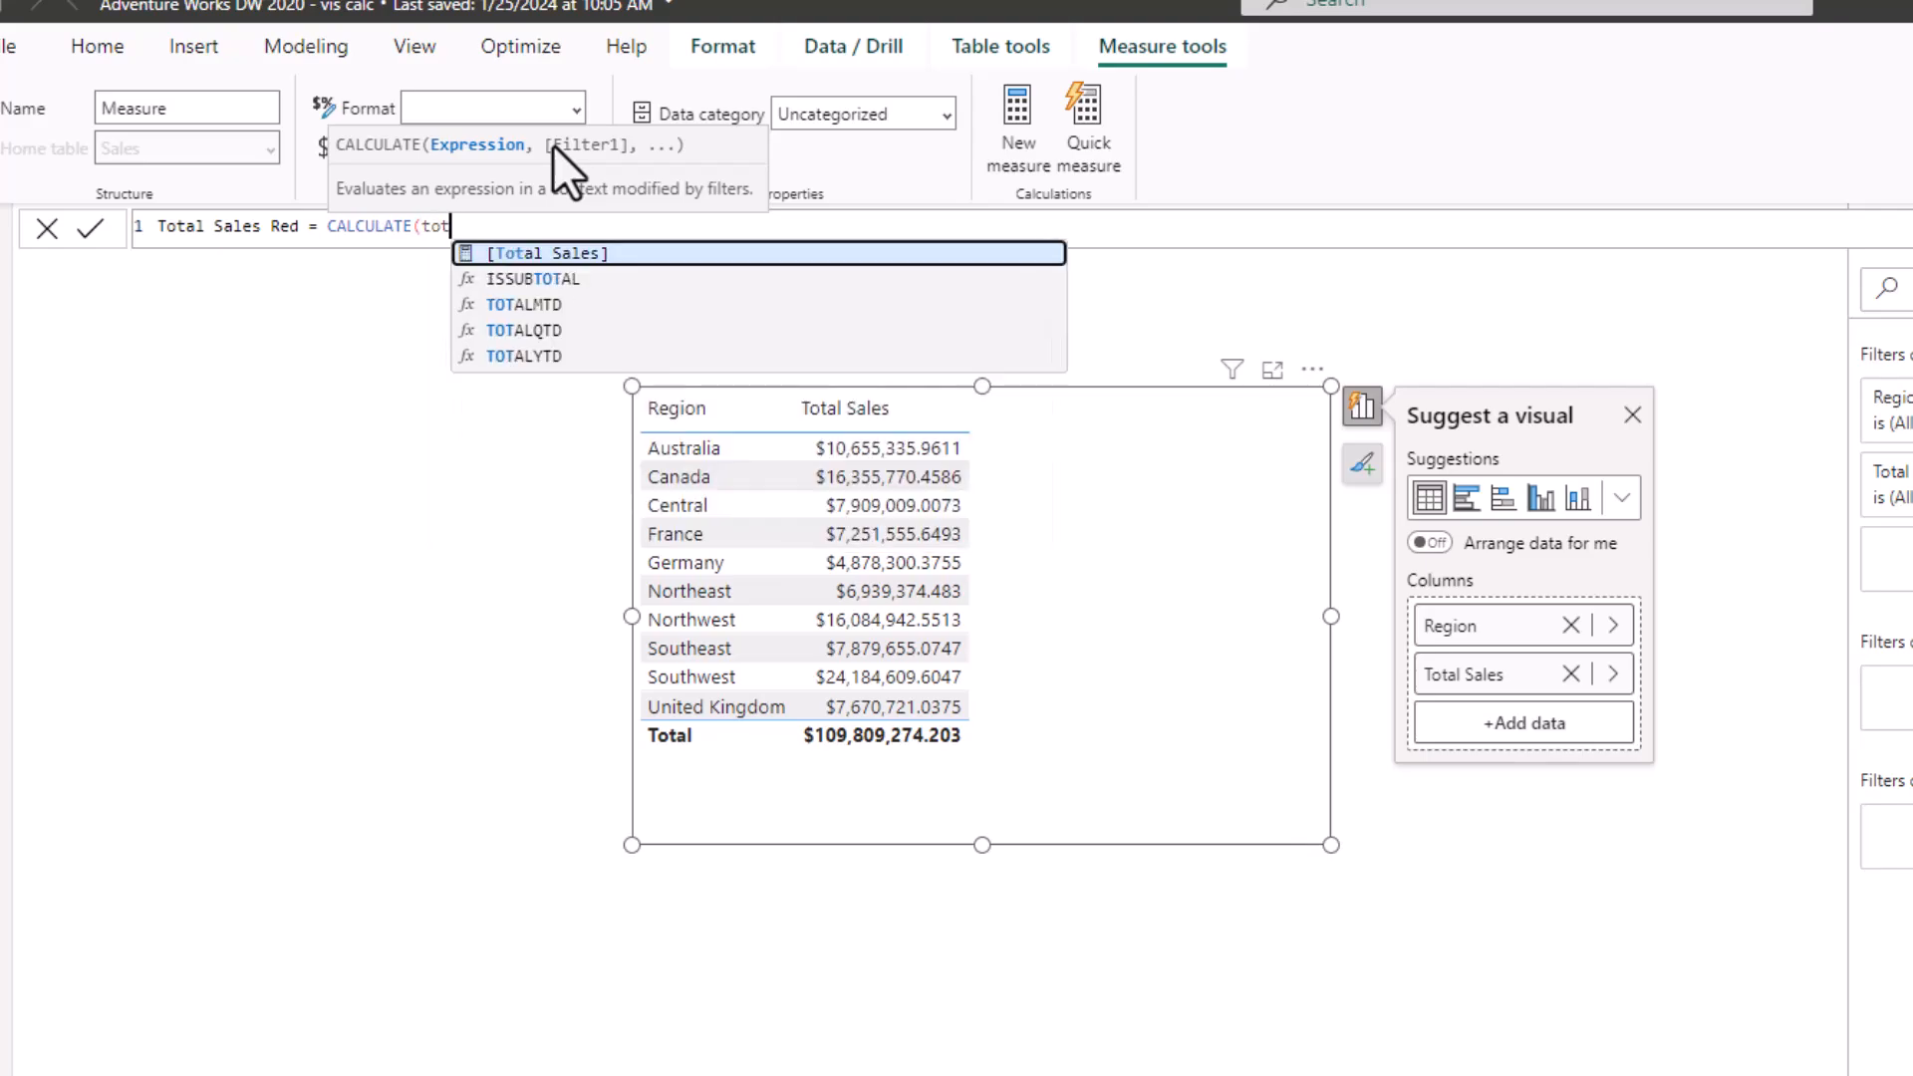
key("Tab")
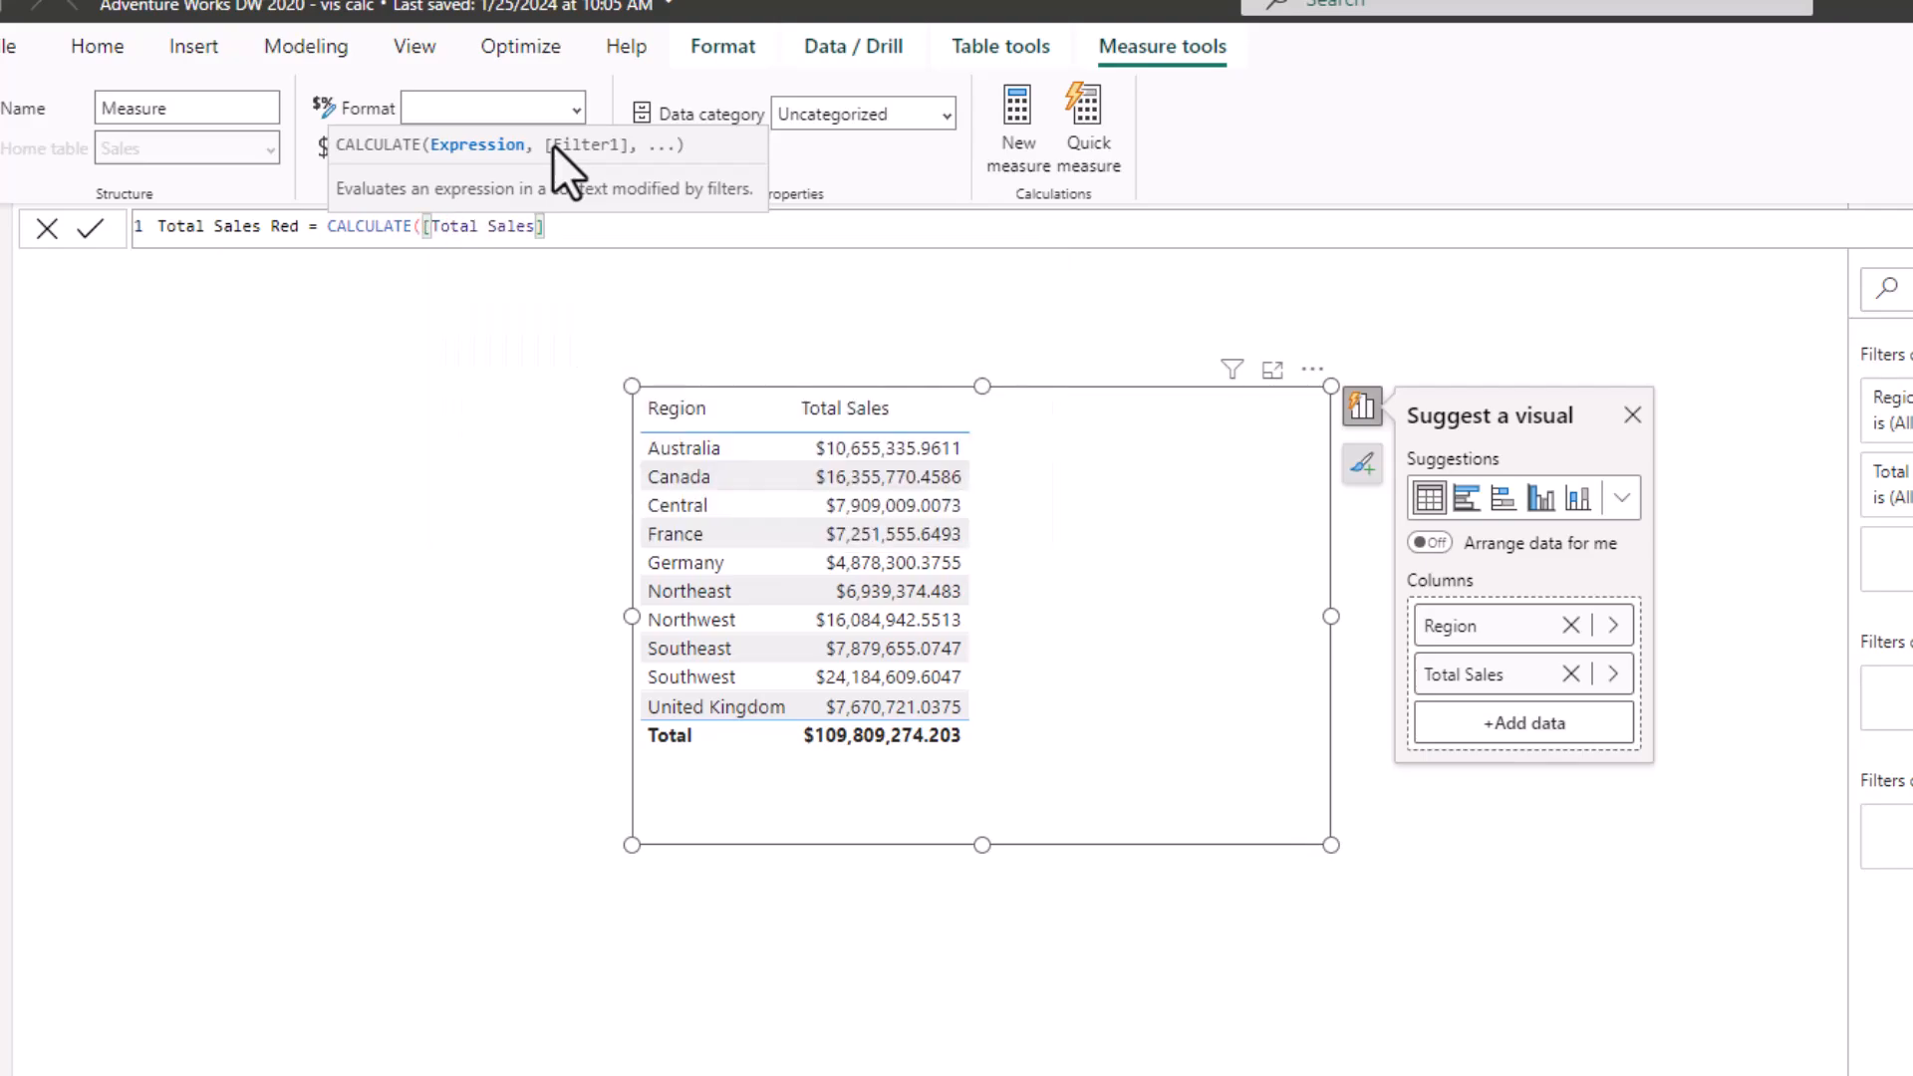
Add the filter 'Product'[Color] = "Red" to the CALCULATE formula and commit the Total Sales Red measure.
type(",")
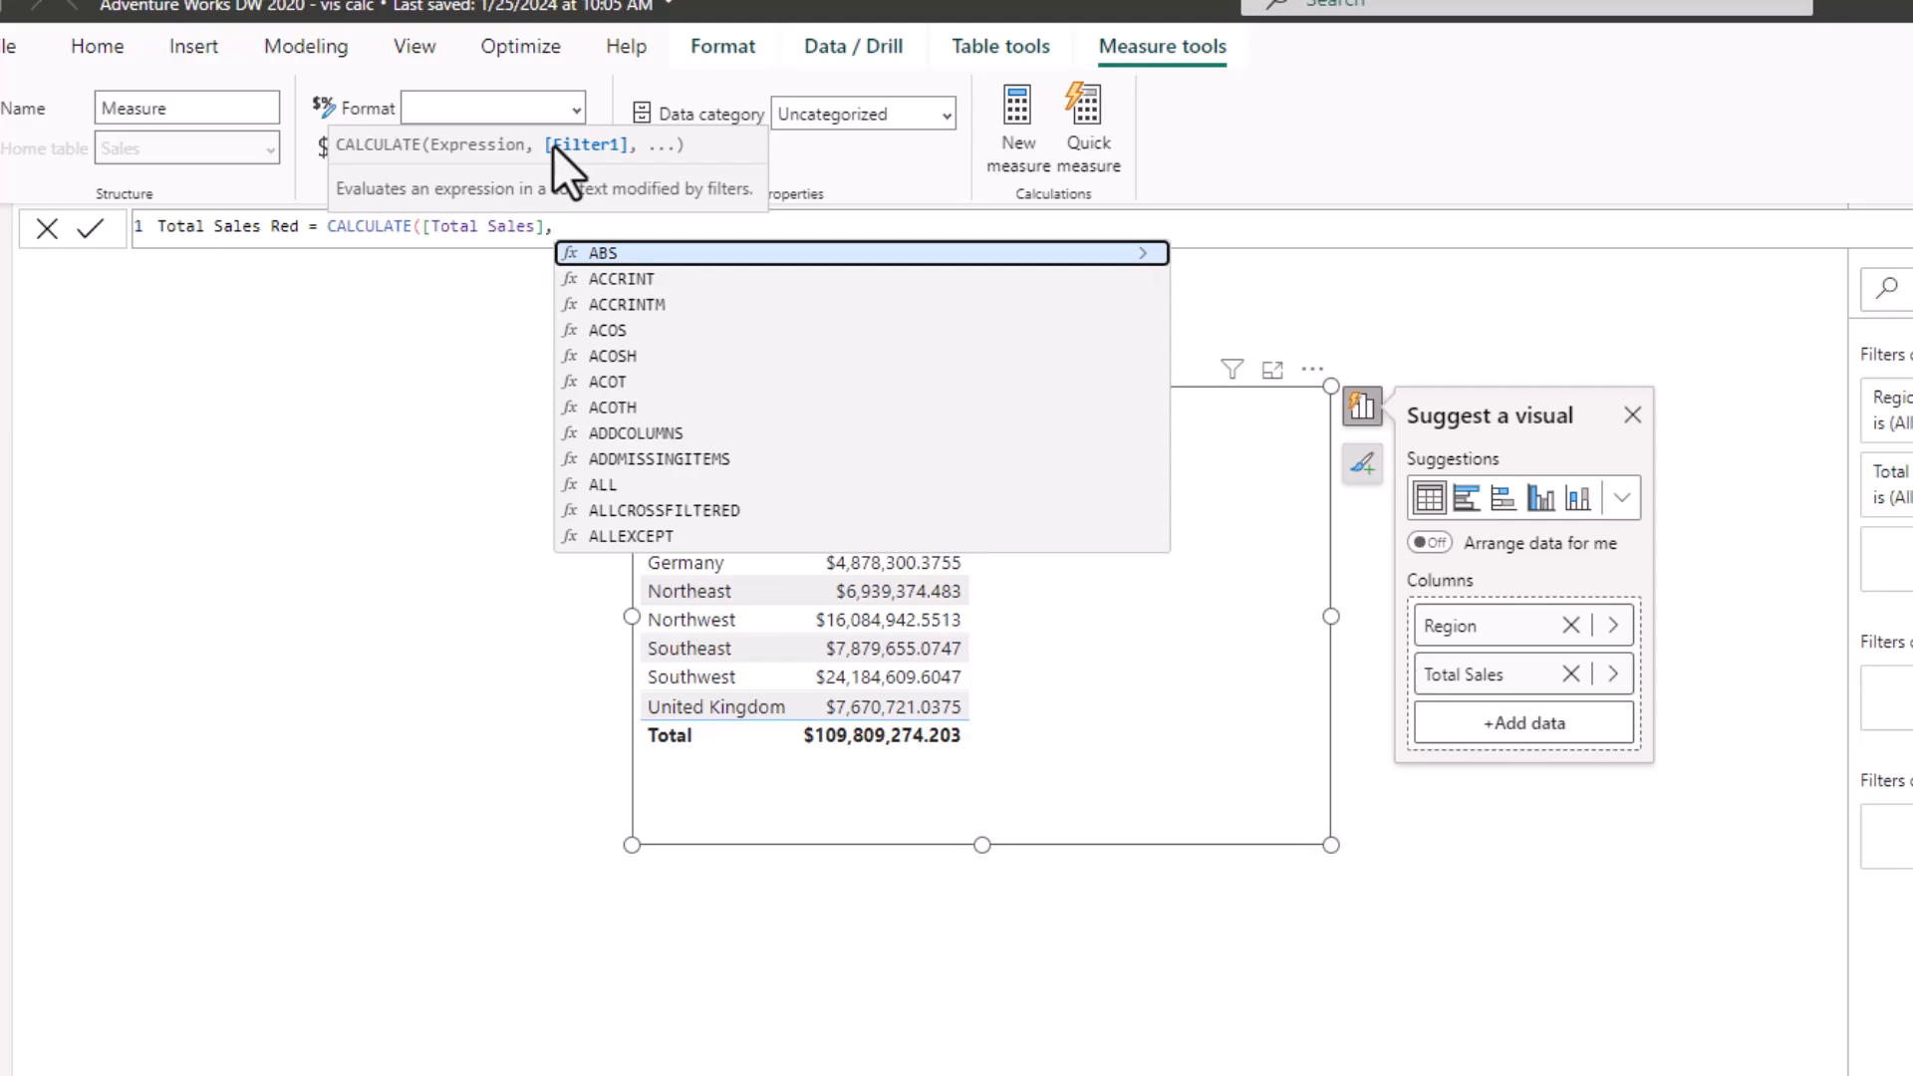
type("proc")
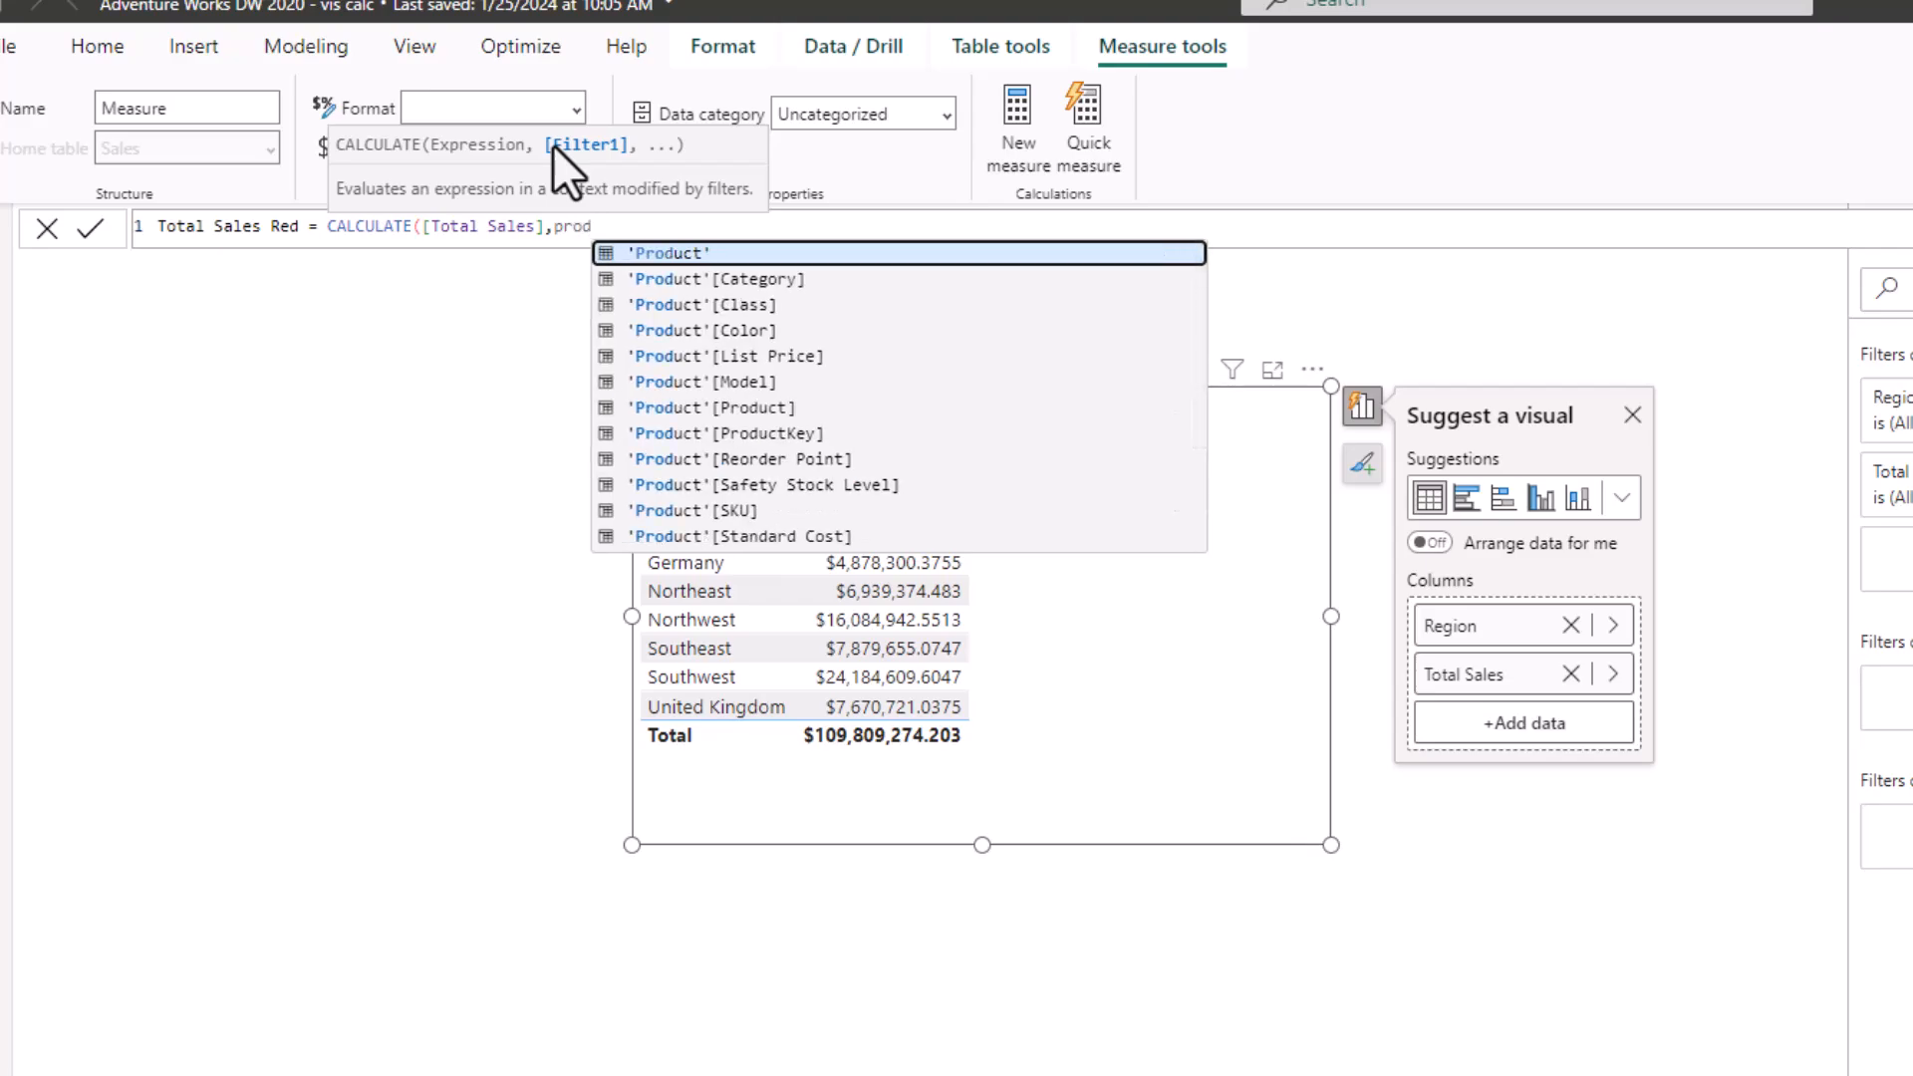
key("Down")
key("Down")
key("Down")
key("Down")
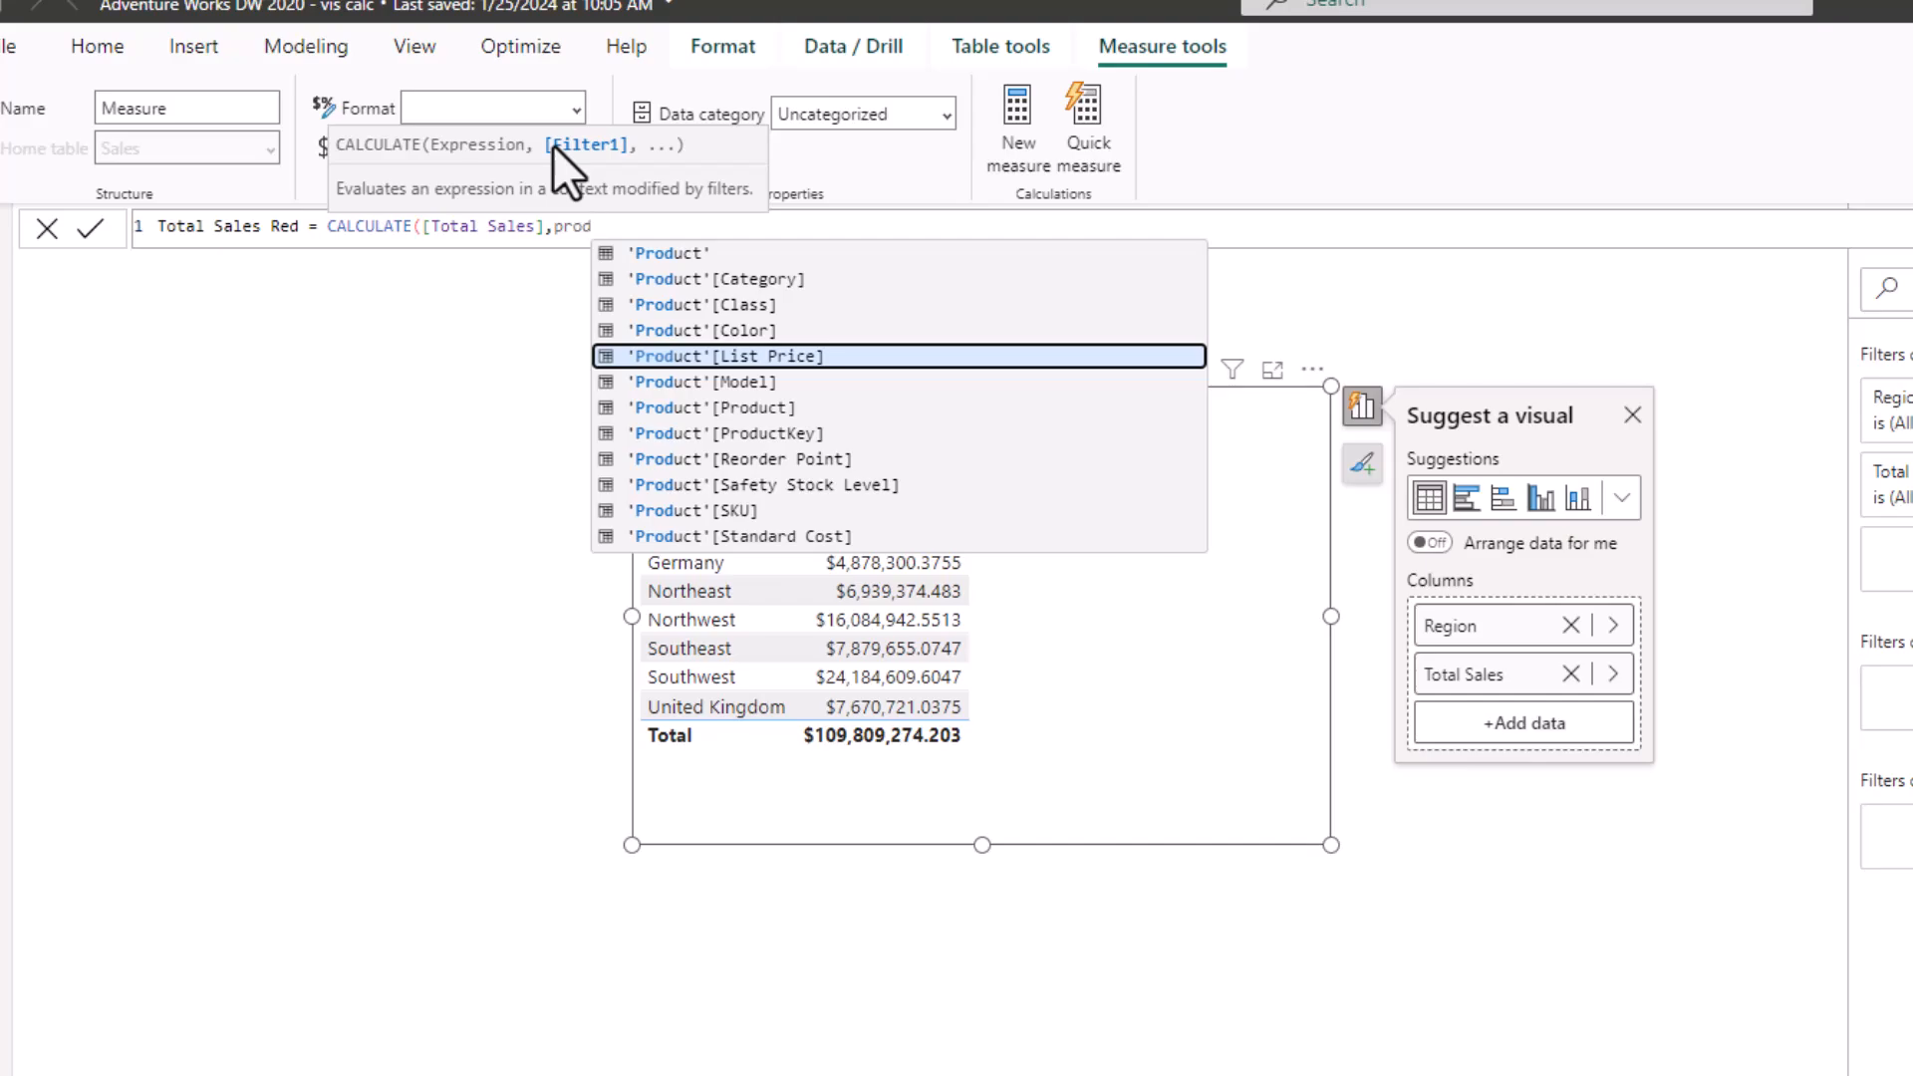
key("Up")
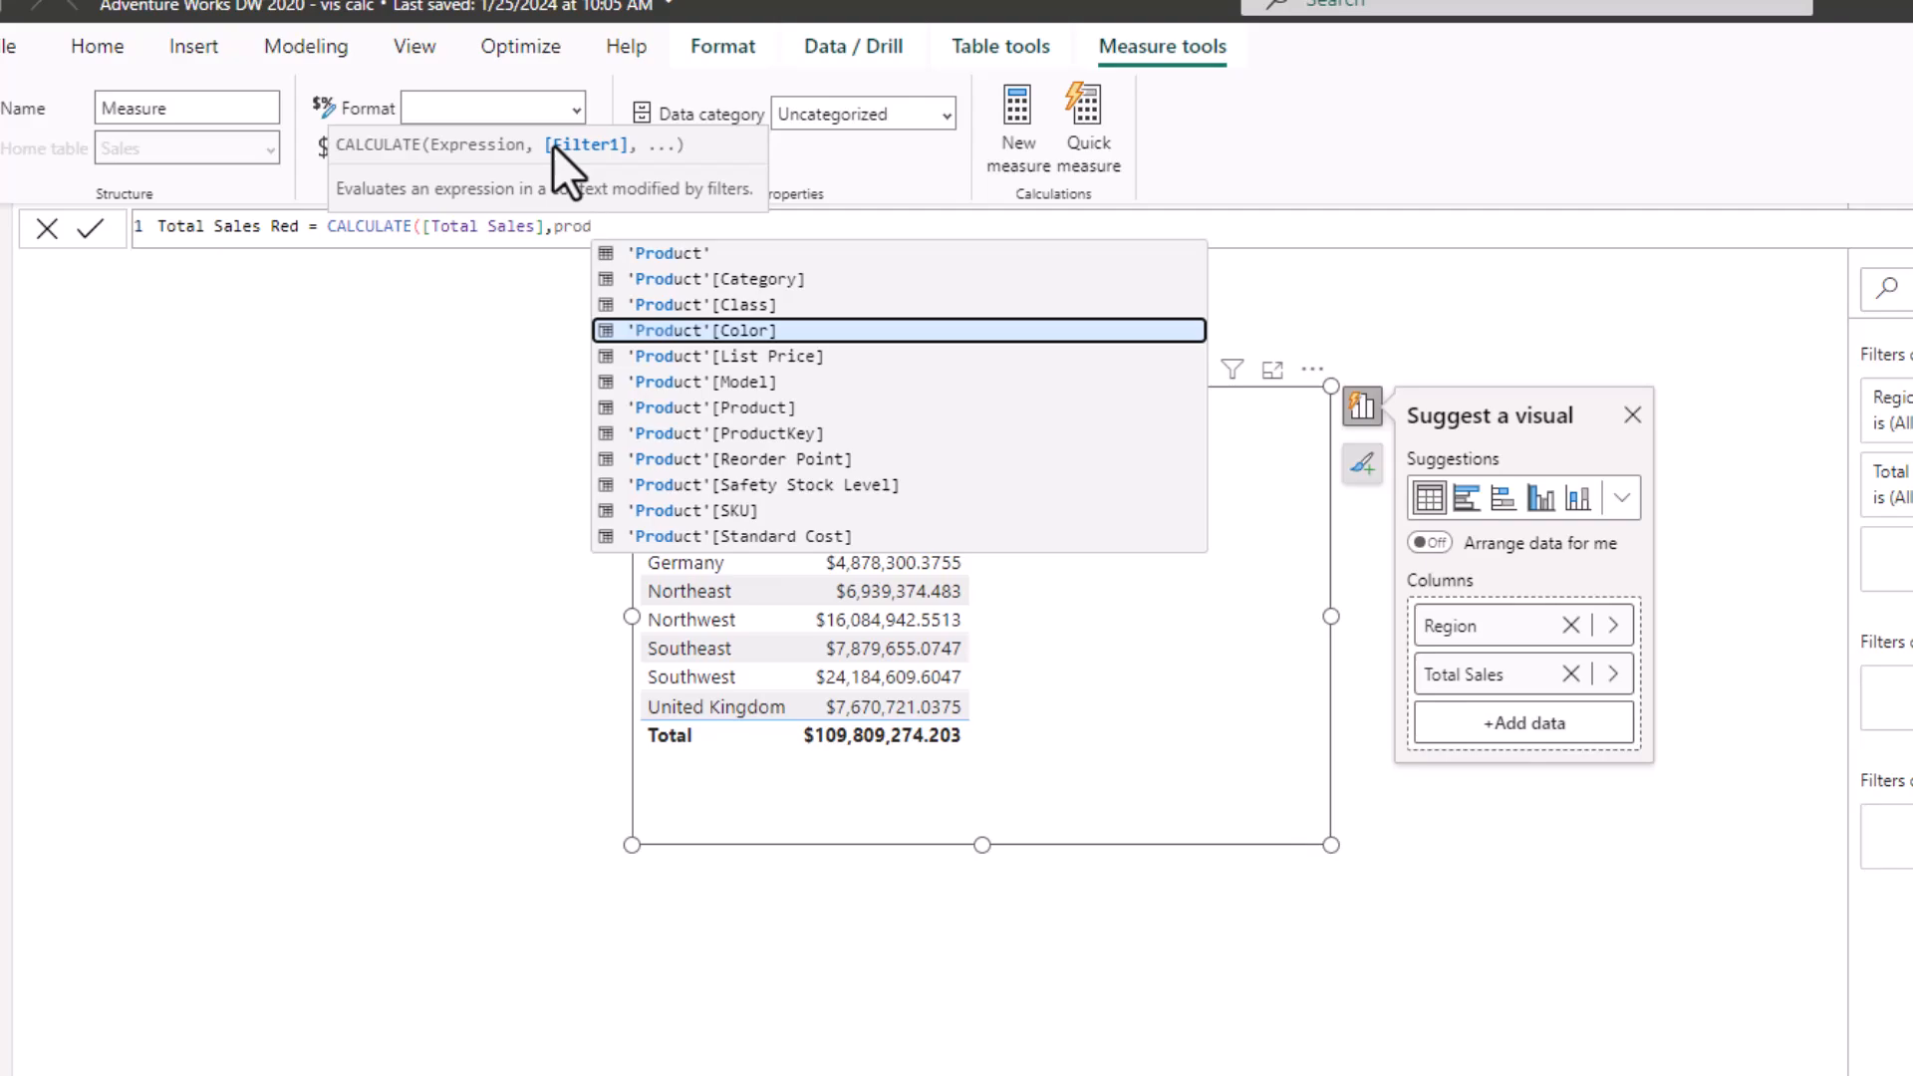
key("Tab")
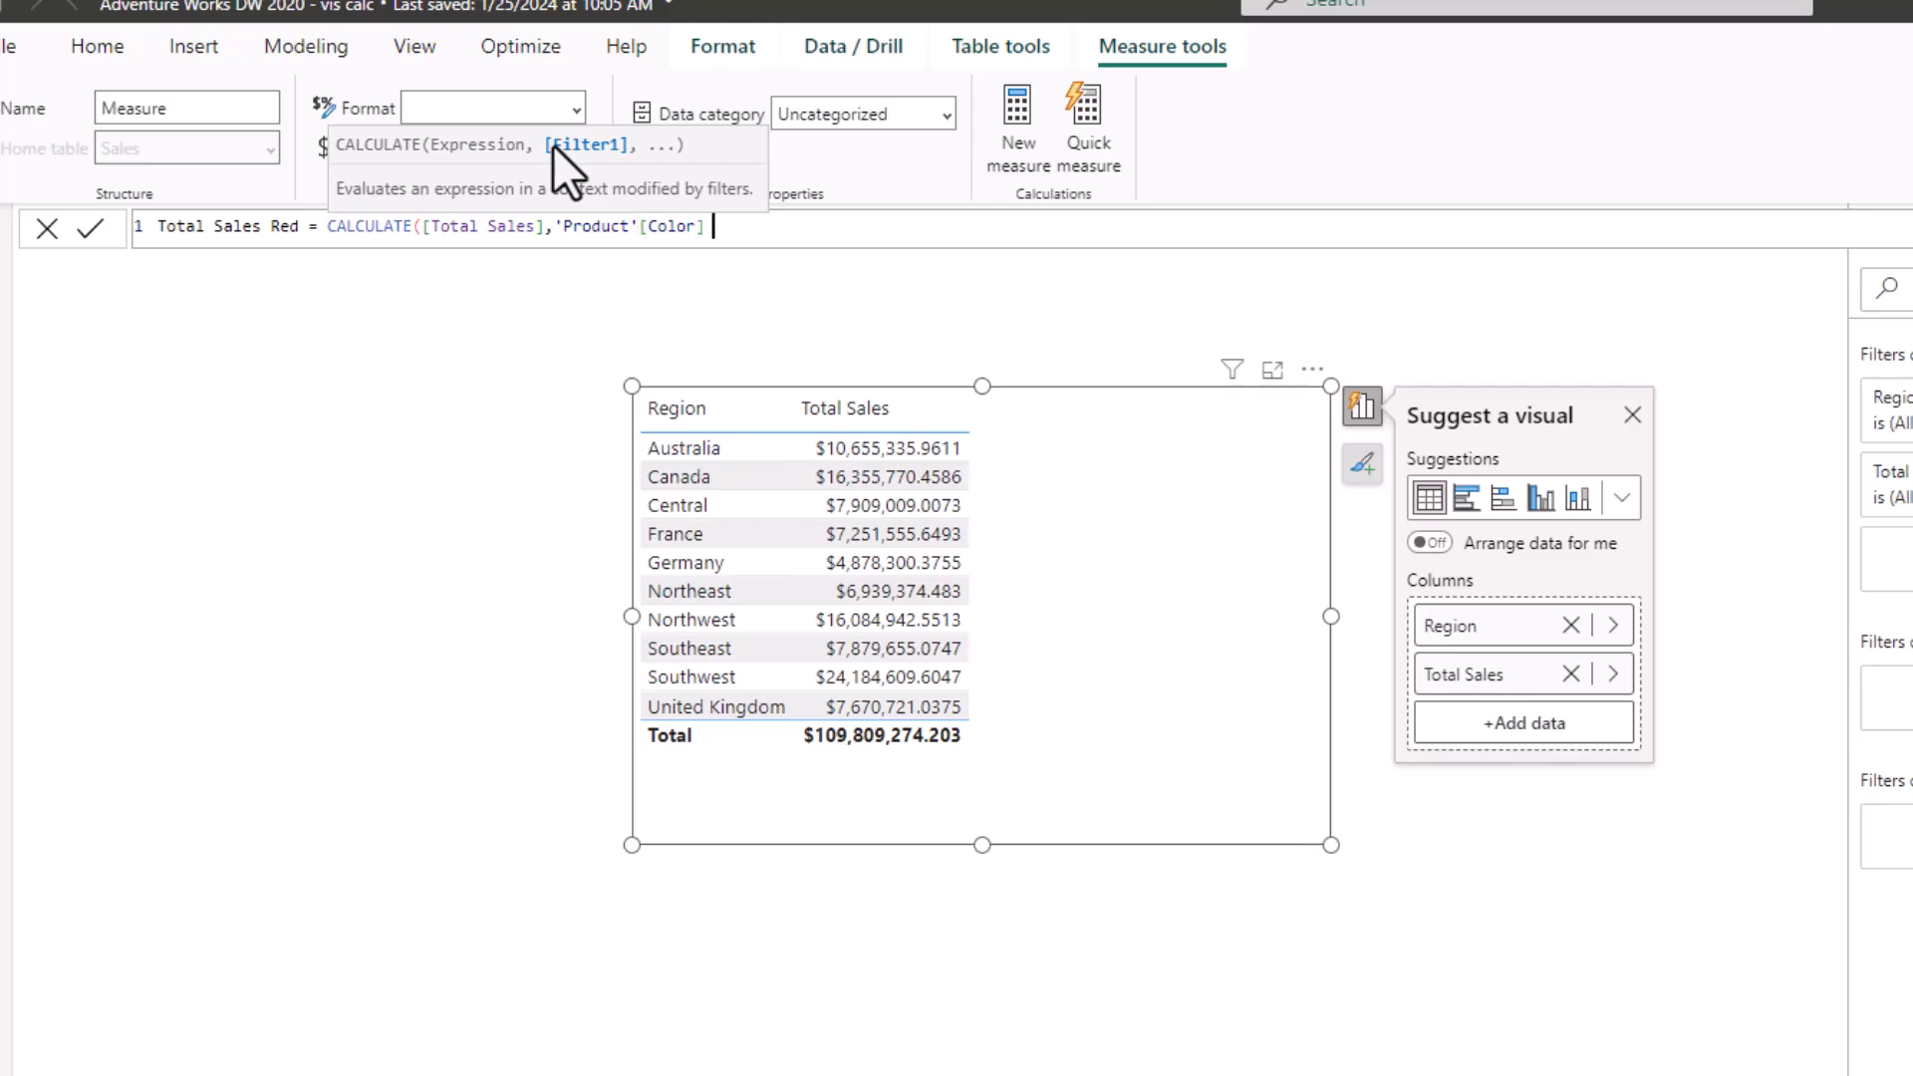
type("= \"Red\")")
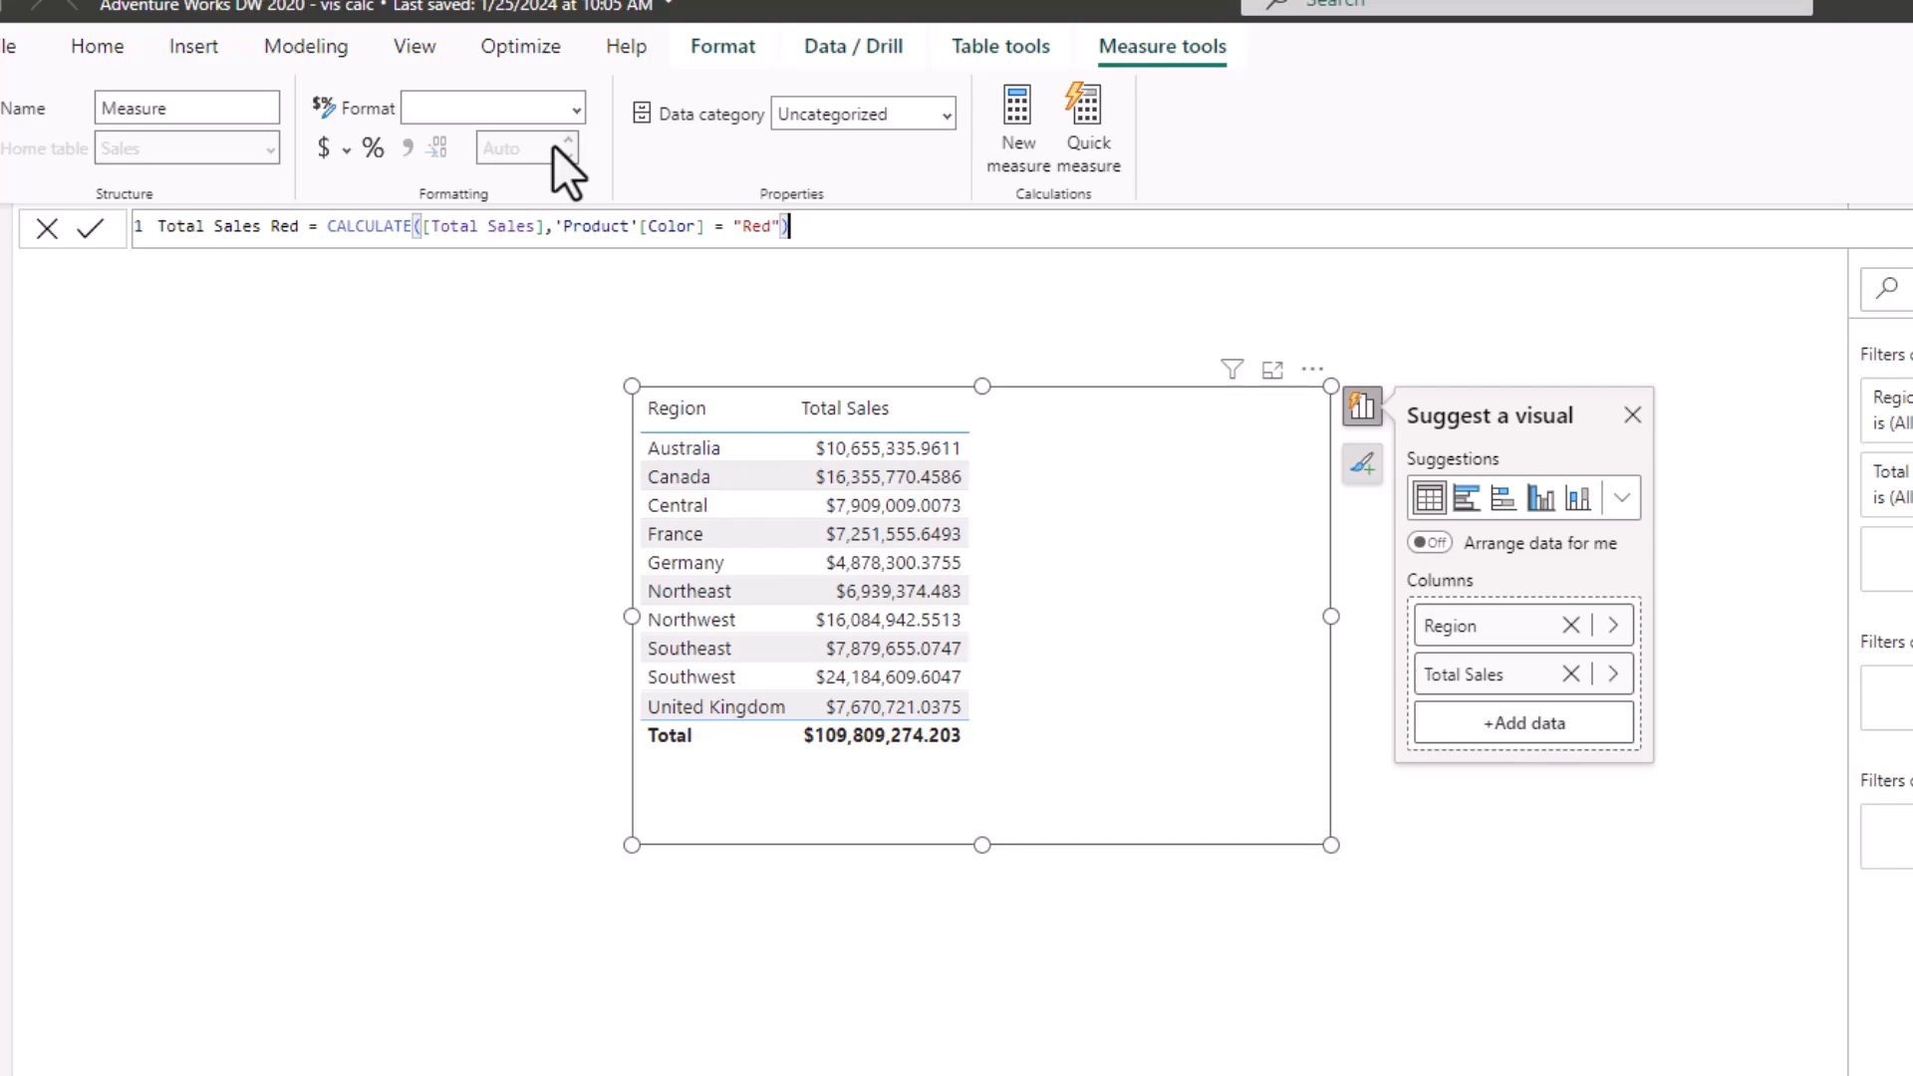
key("Return")
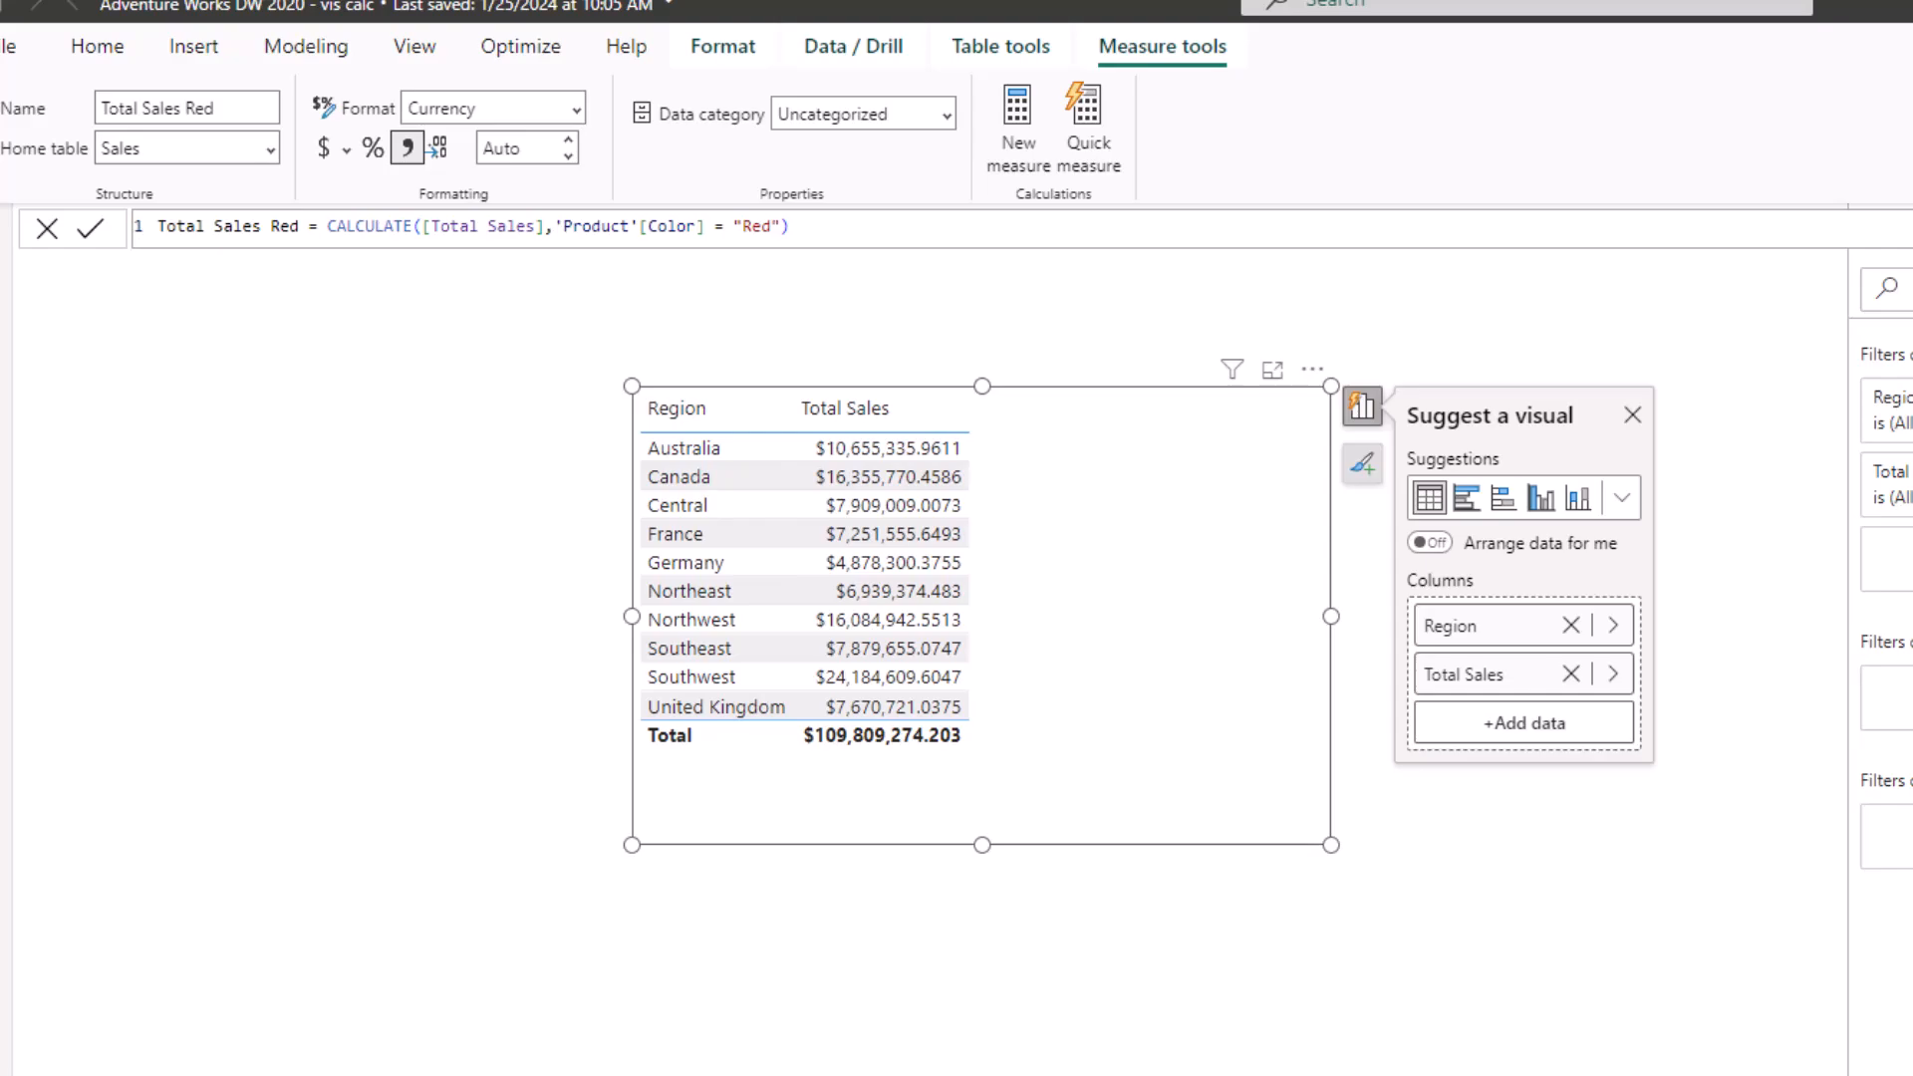
Add Total Sales Red to the table visual and start a Sales measure named Total Red or Blue with CALCULATE and [Total Sales].
left_click_drag(1903, 664, 1172, 616)
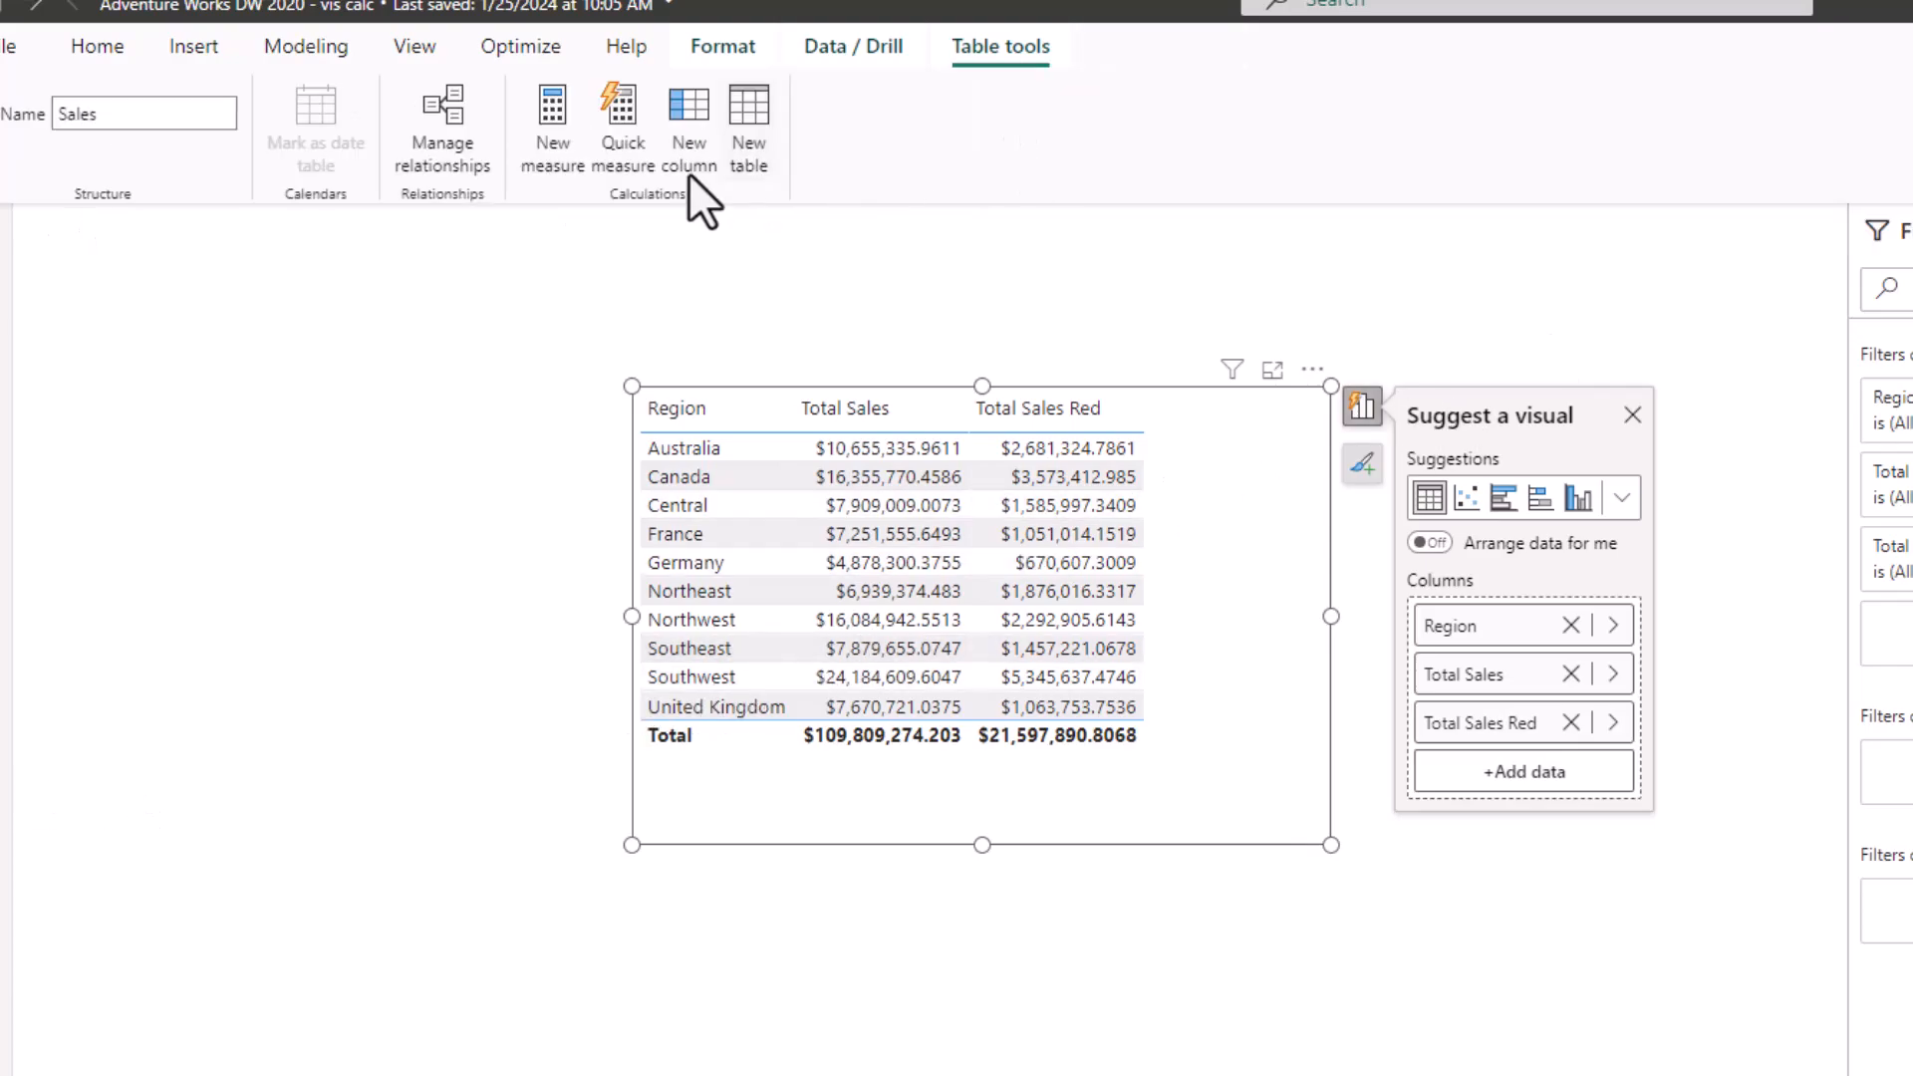
left_click(546, 150)
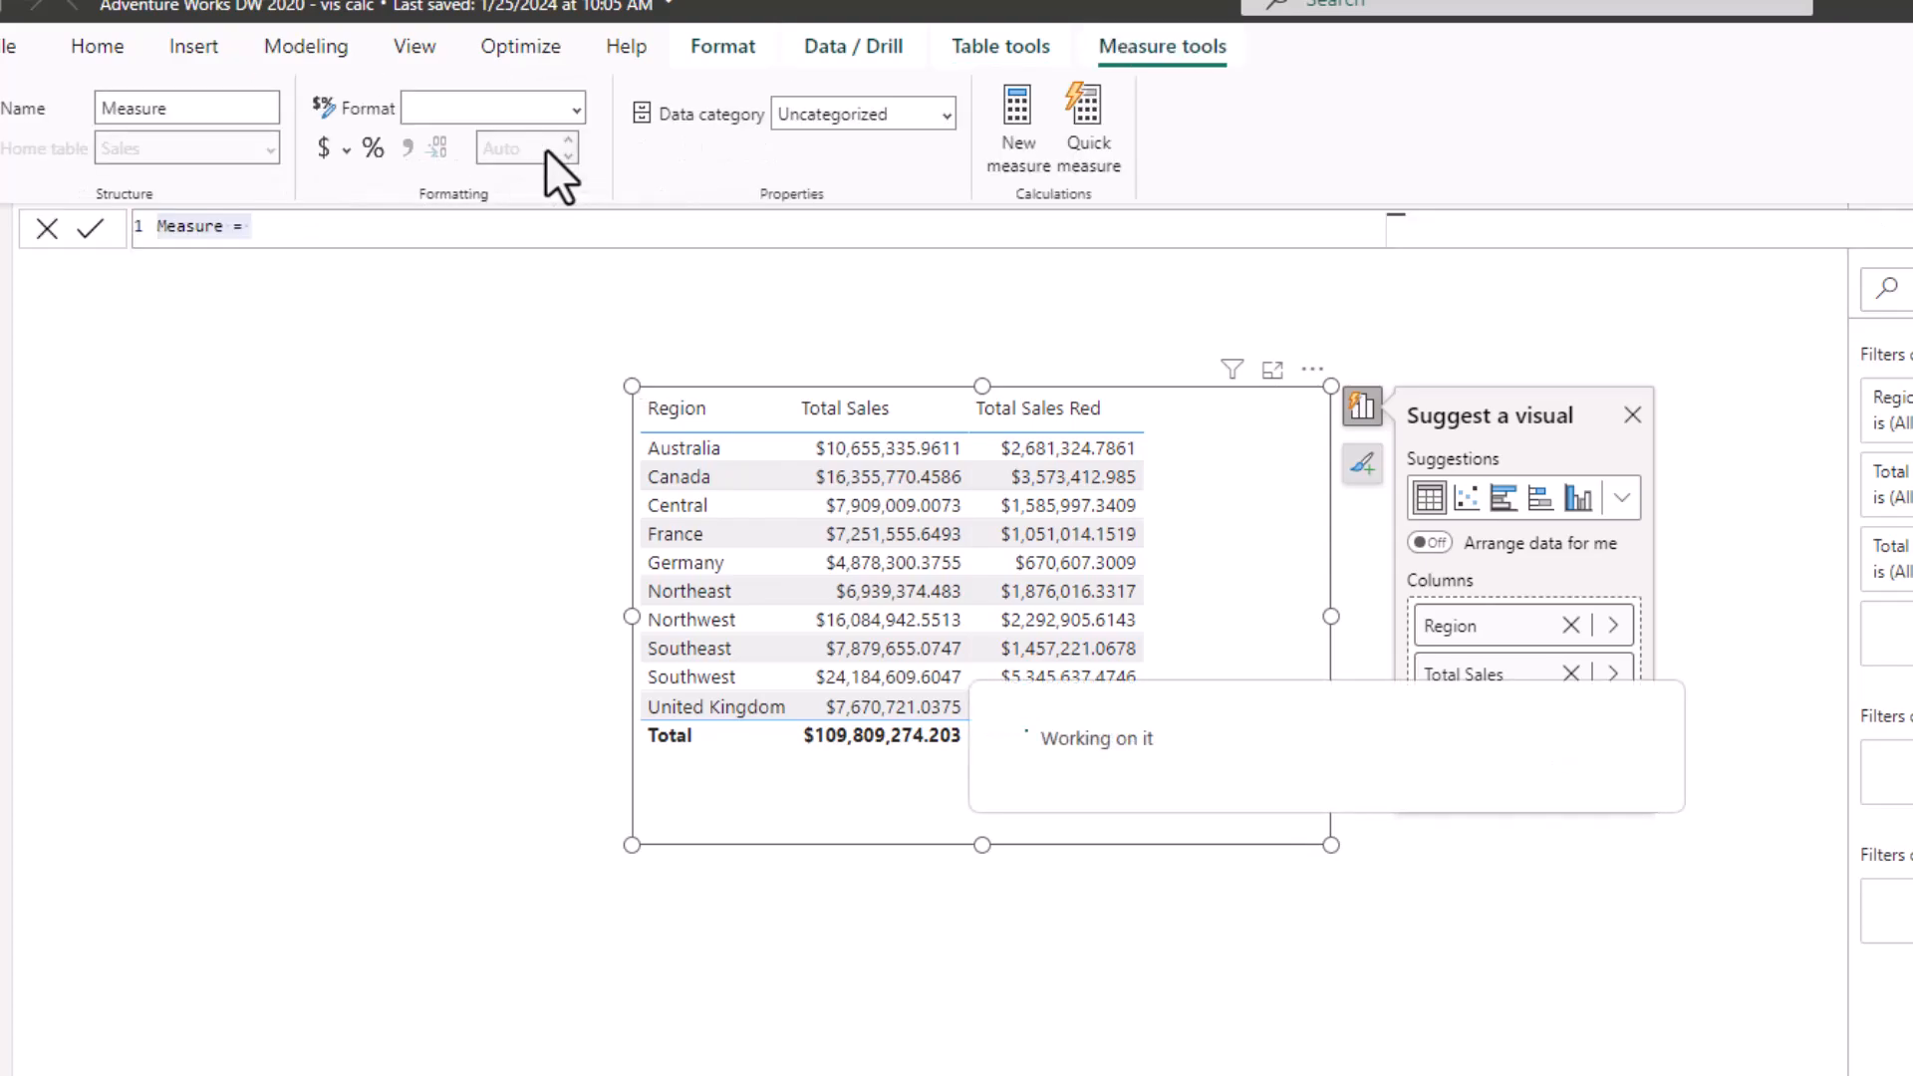
type("Total Red or Blue")
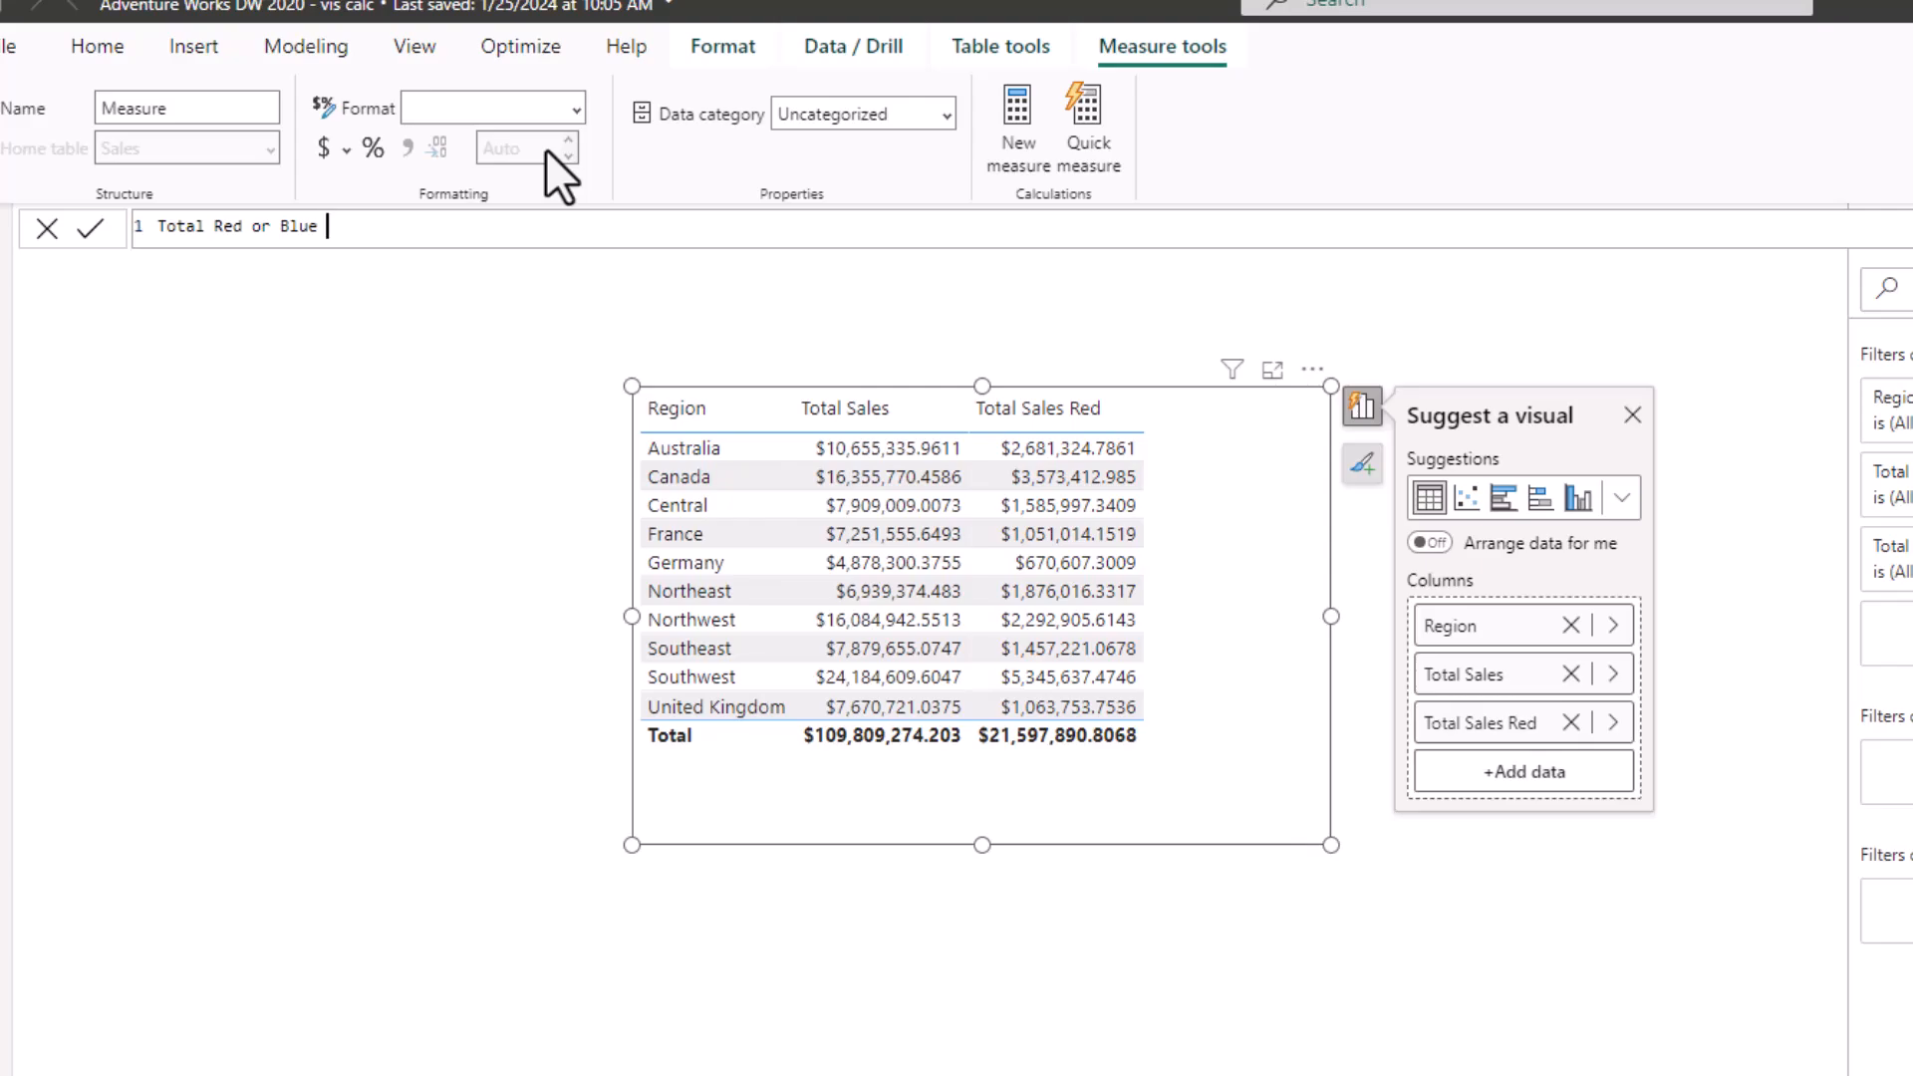
type("= cal")
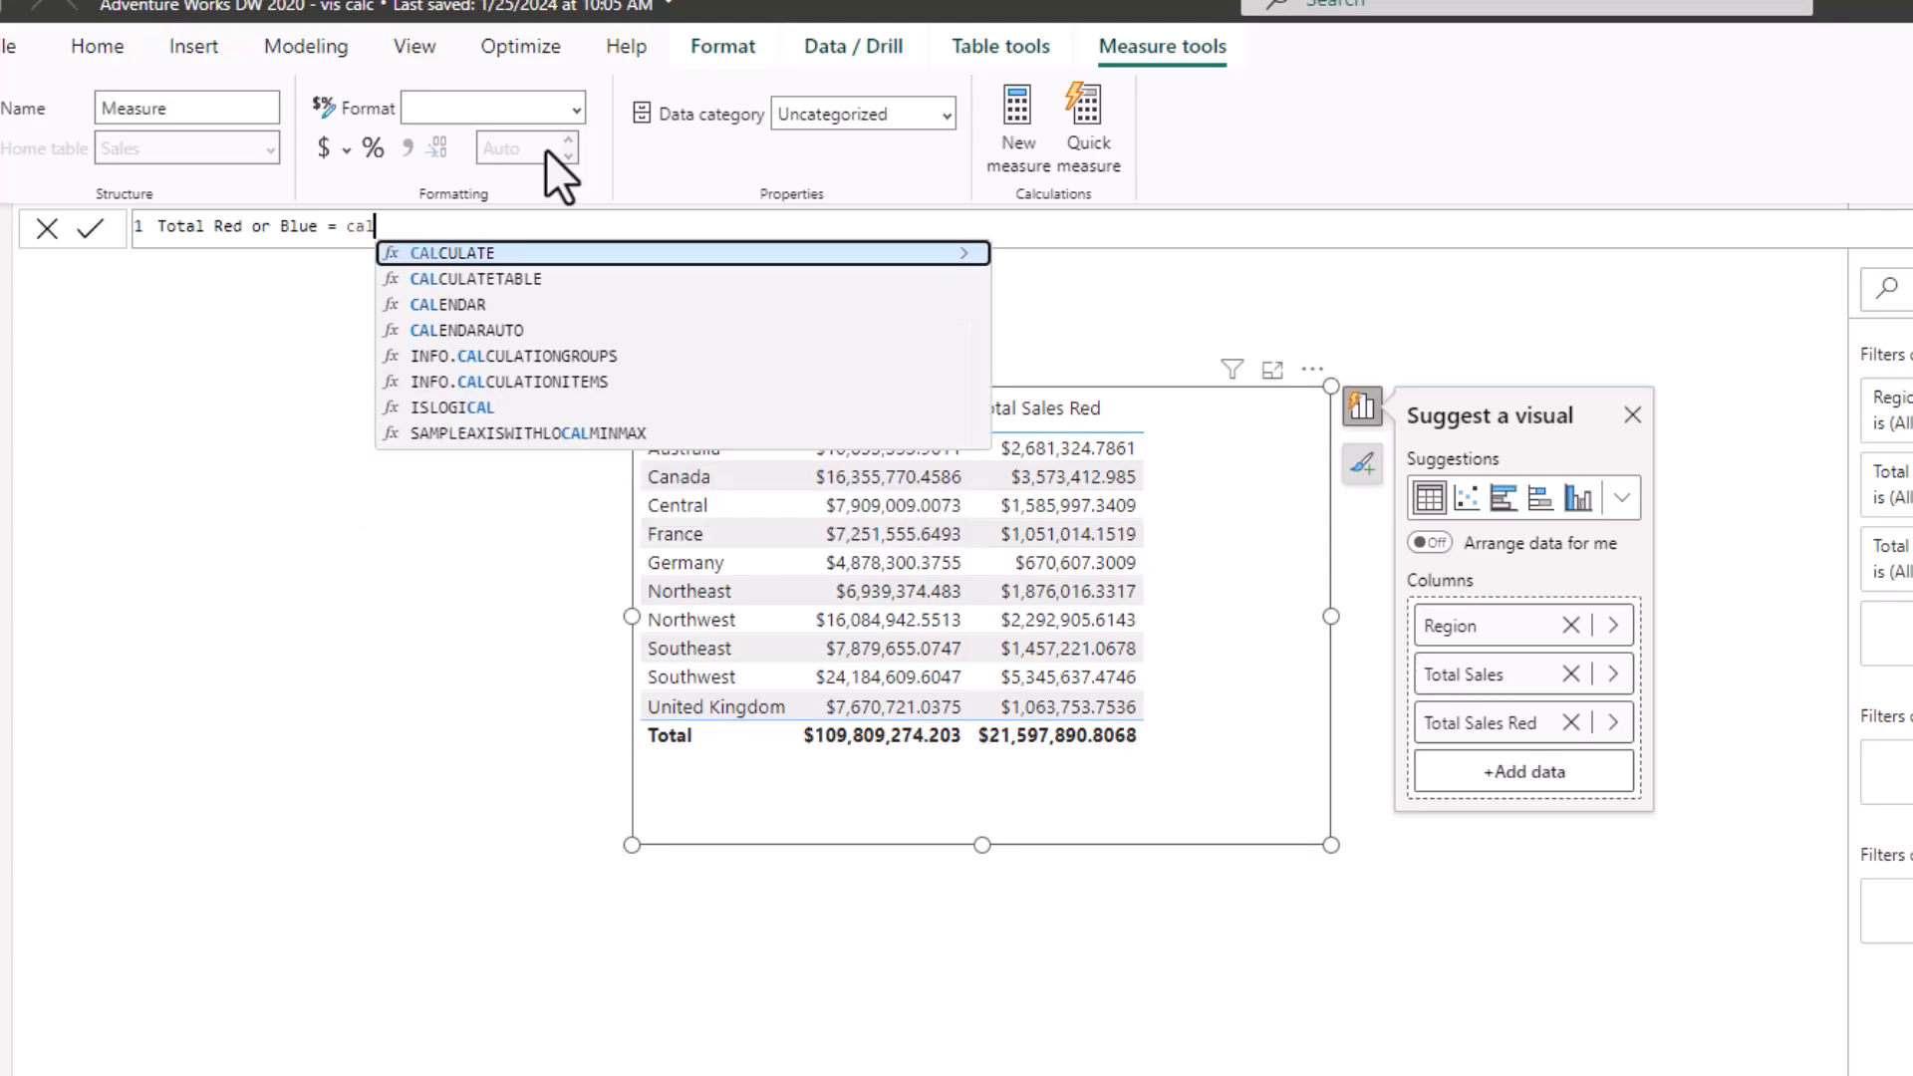
key("Tab")
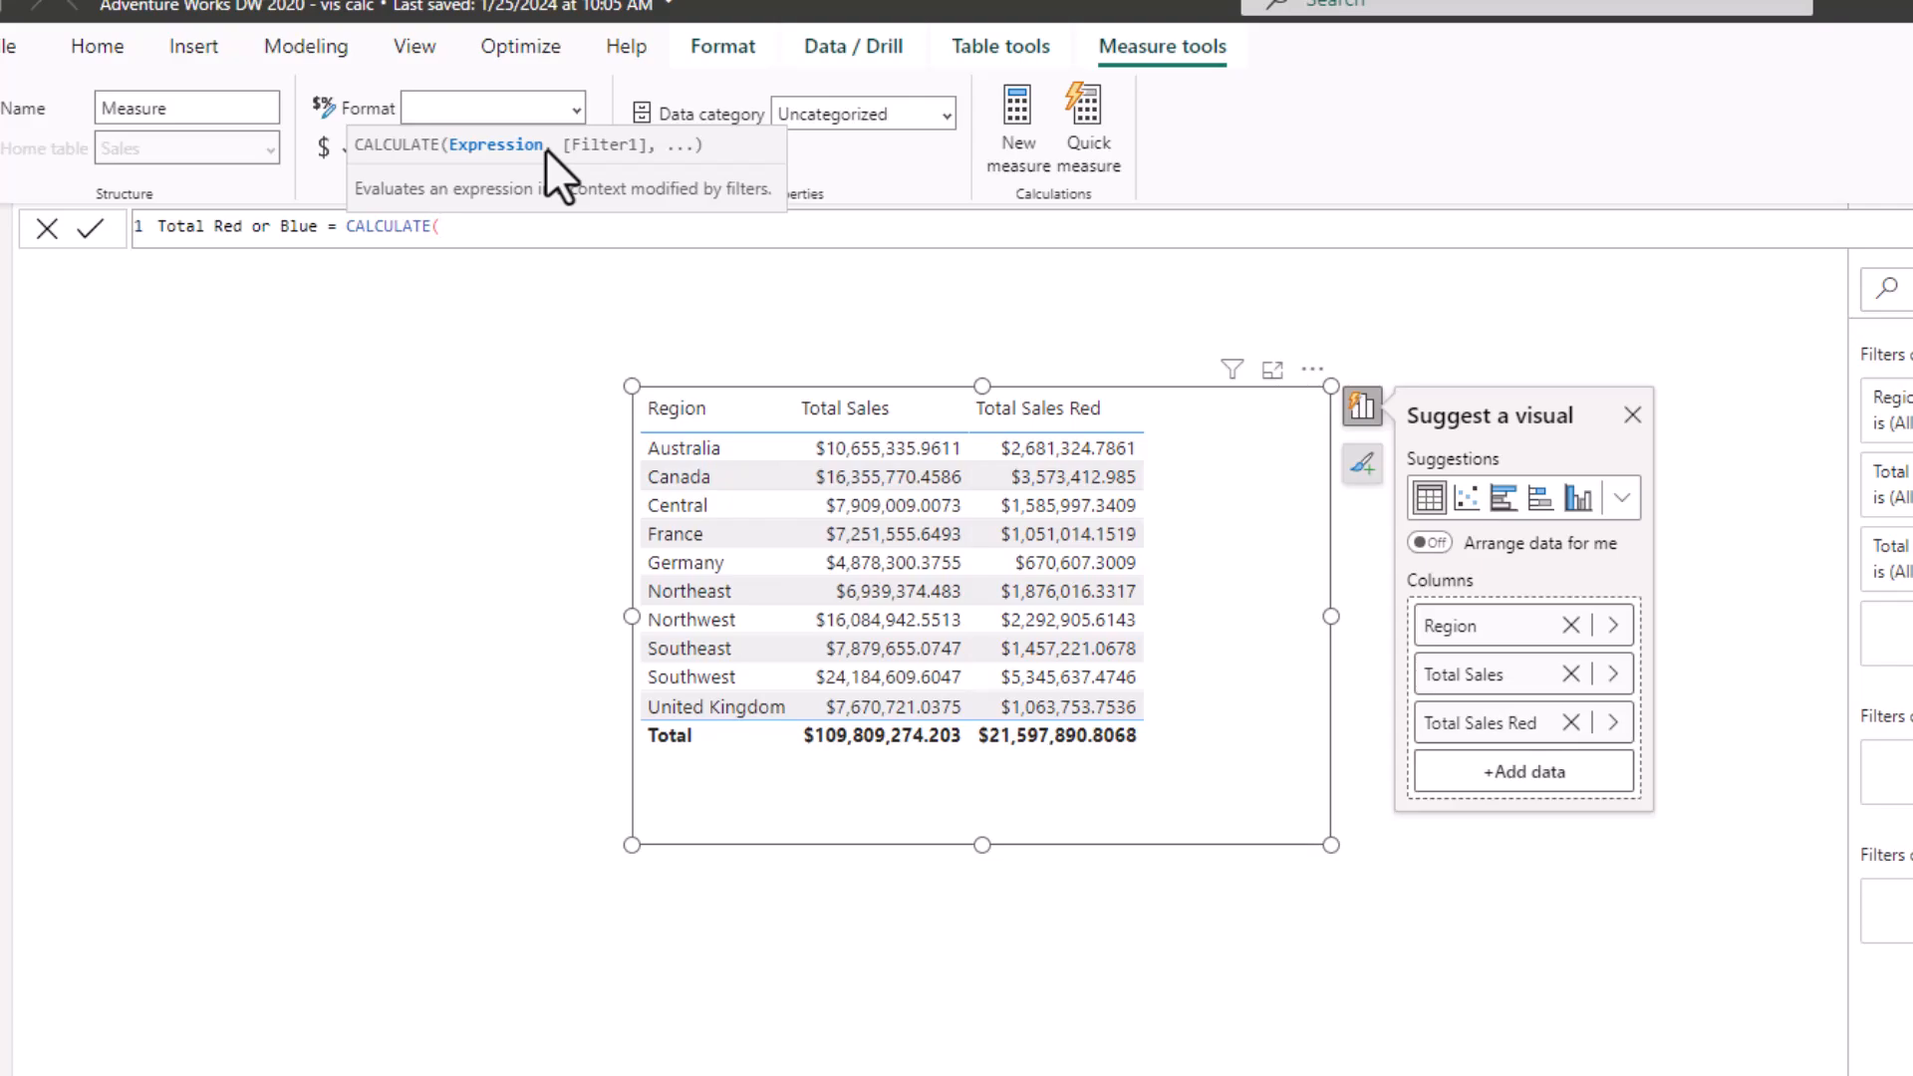
type("tot")
key("Tab")
type(",")
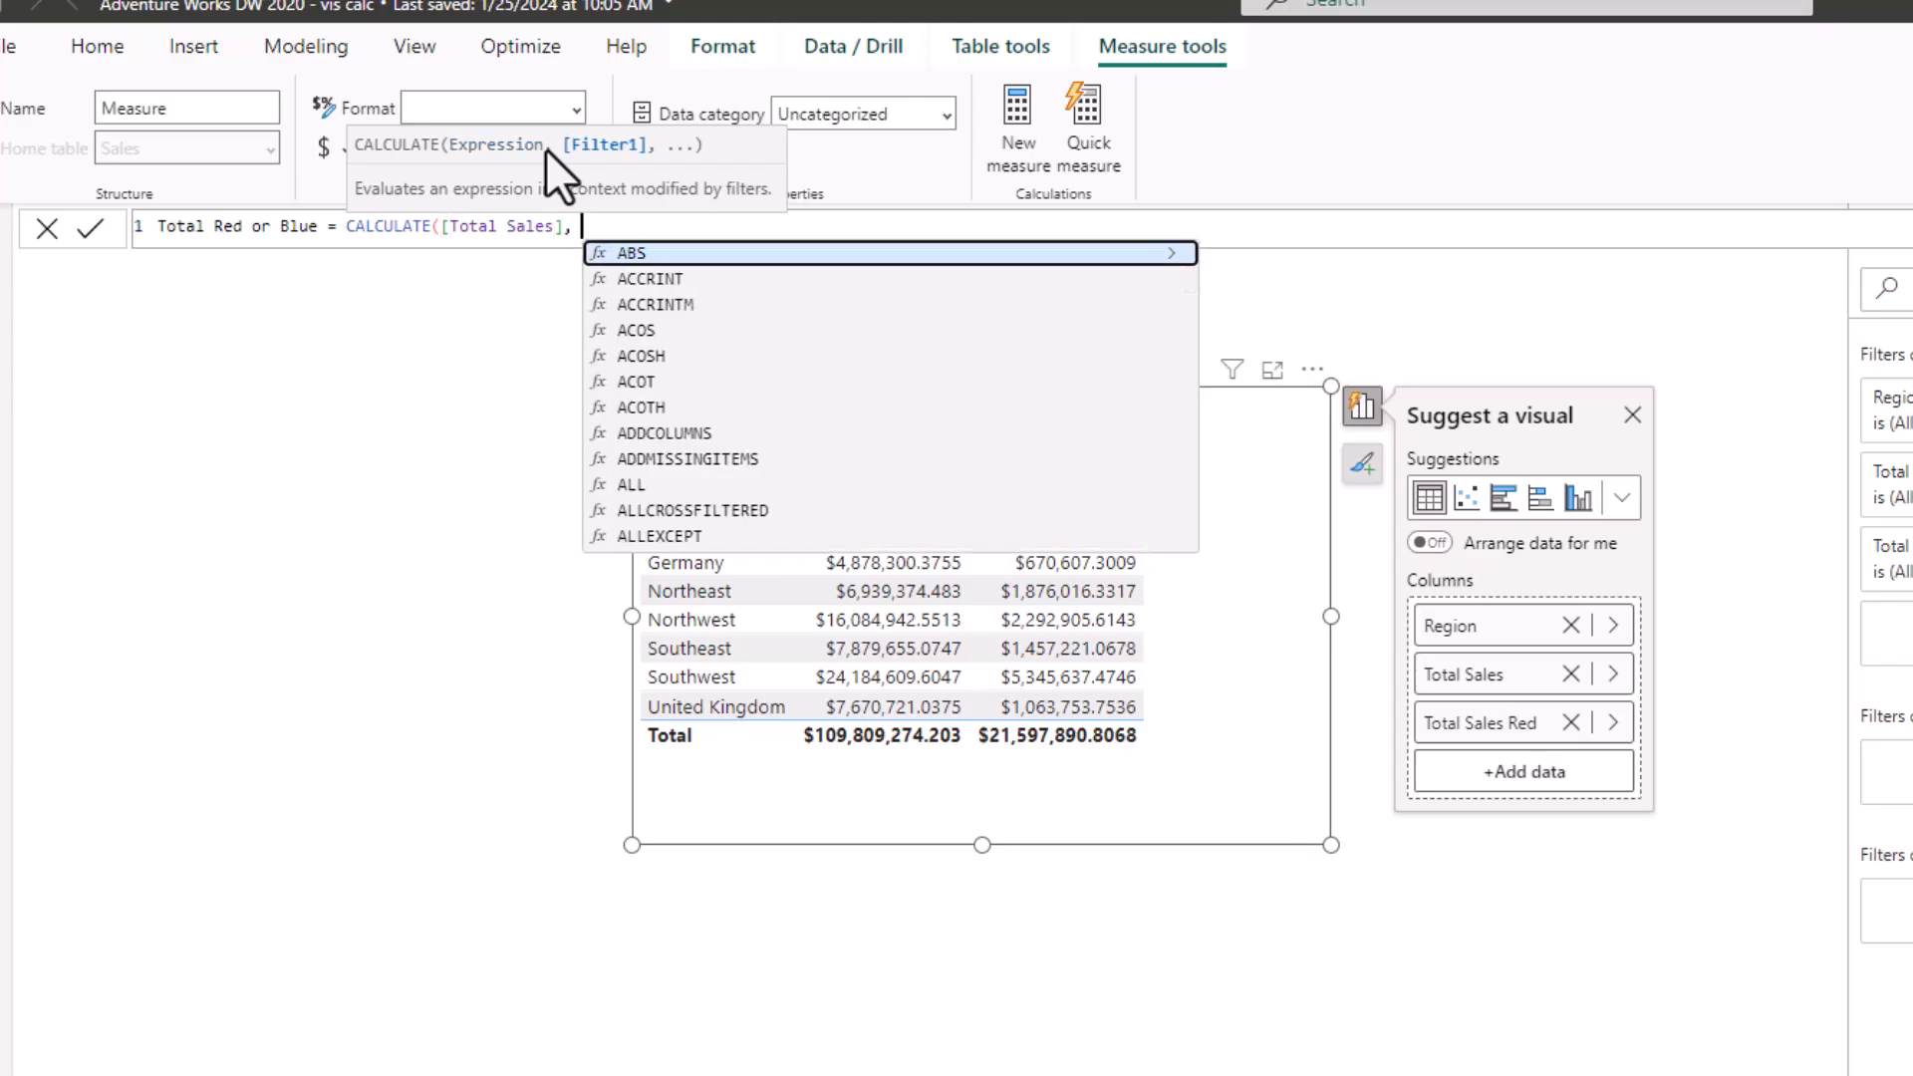
Begin the CALCULATE filter argument with the 'Product'[Color] column and the IN operator.
type(" prod")
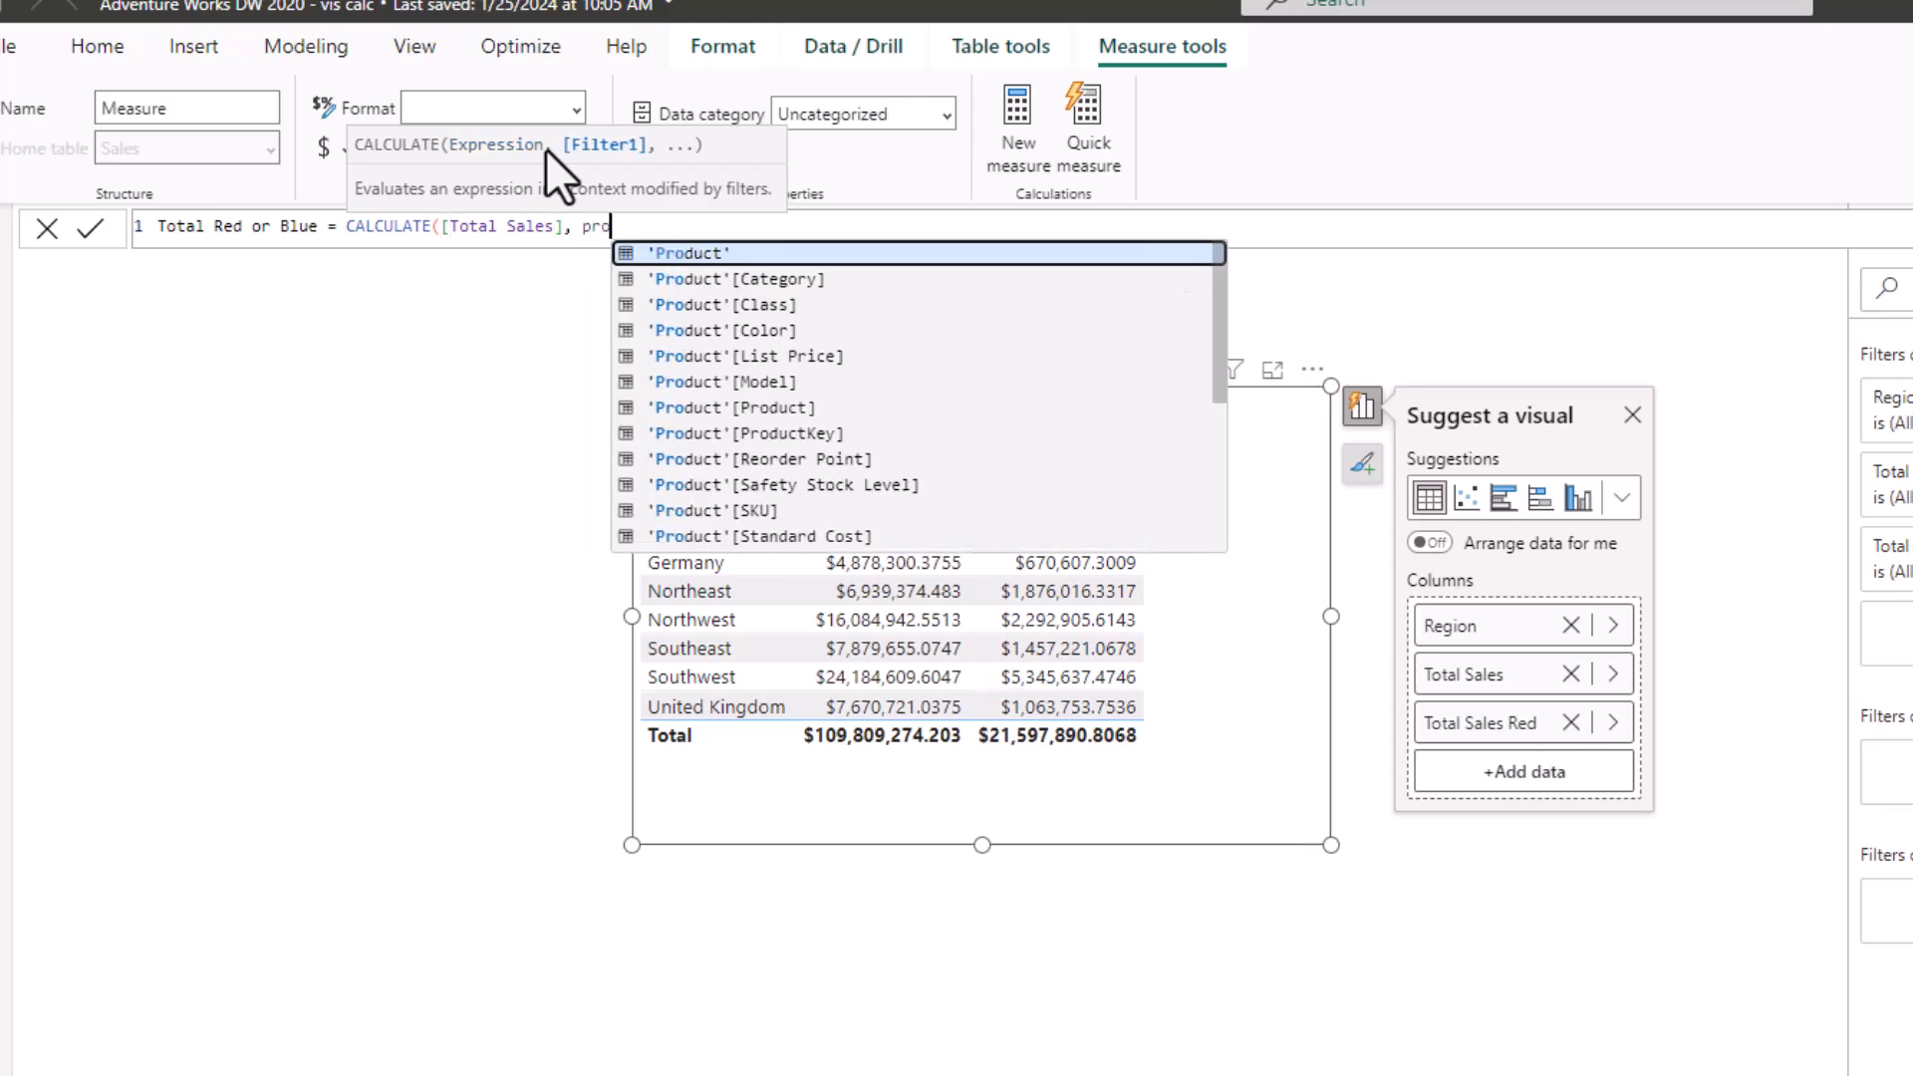
key("Down")
key("Down")
key("Down")
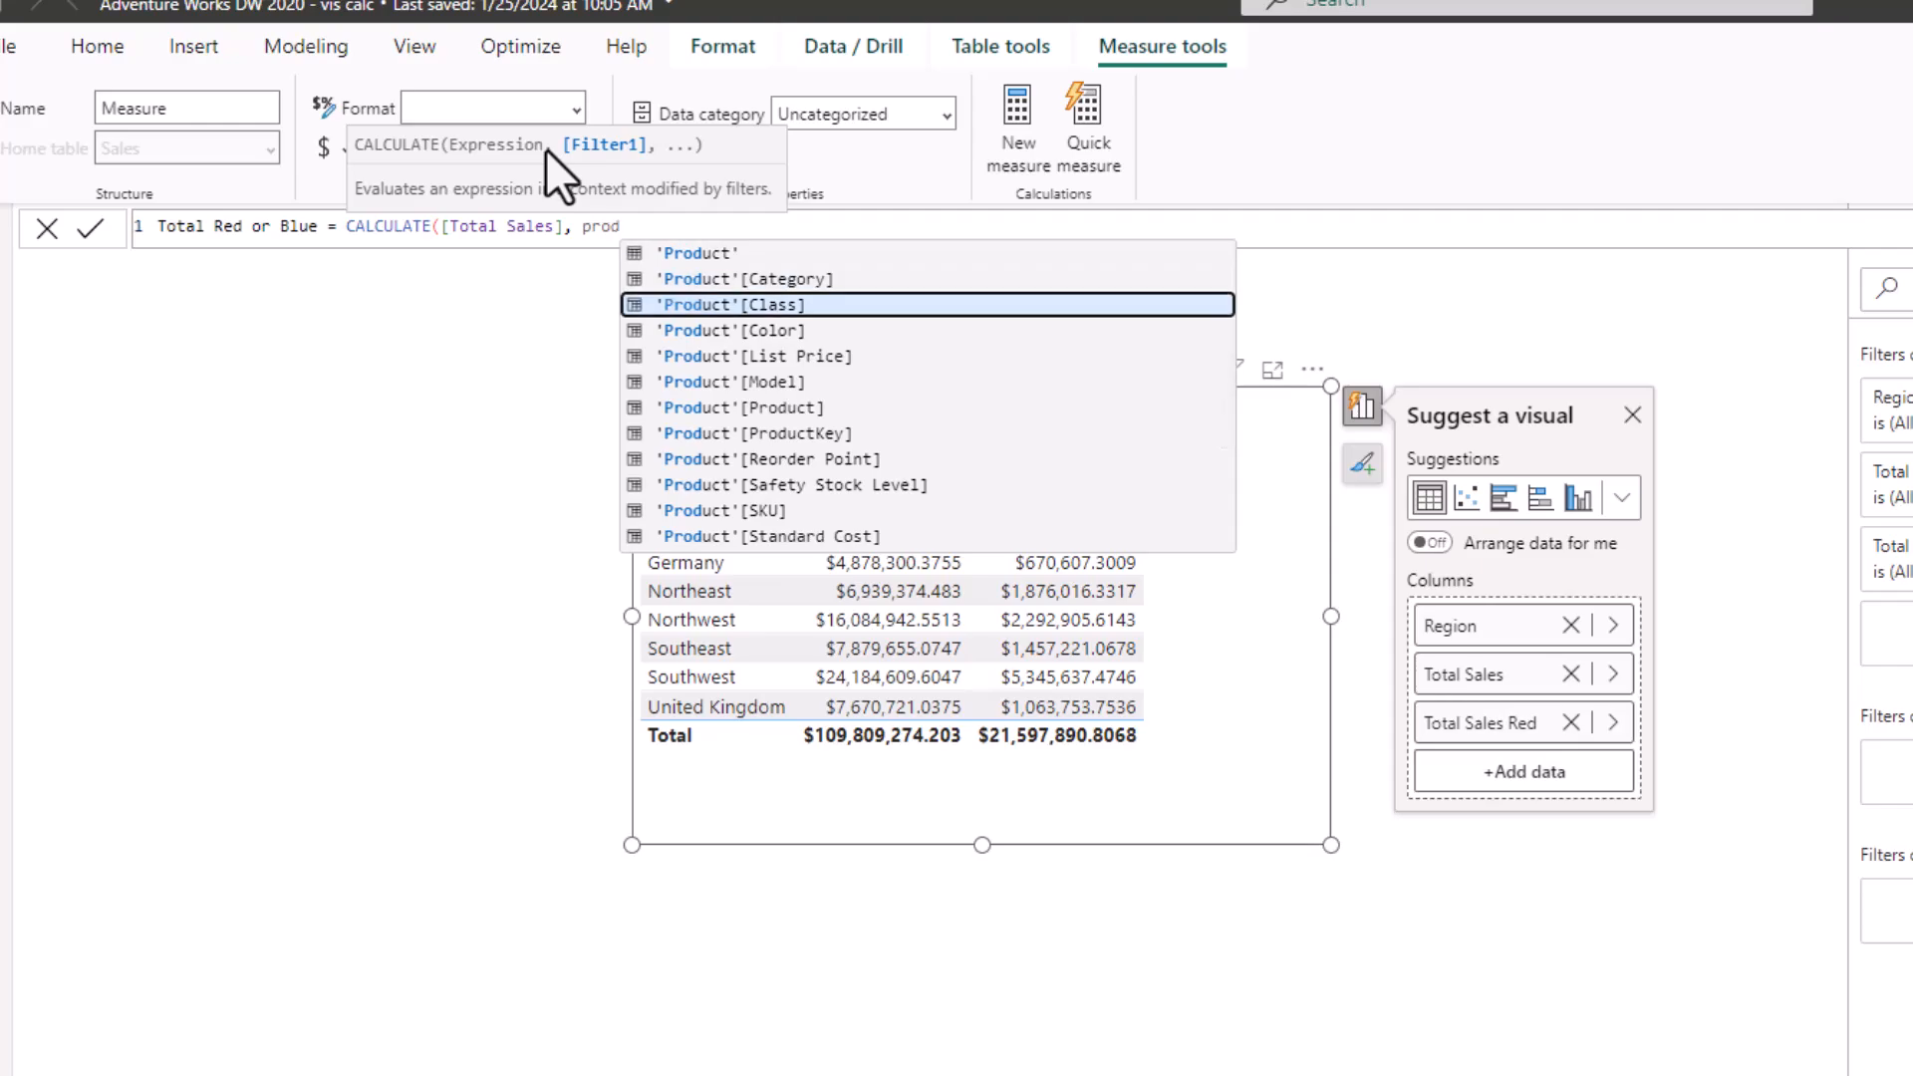
key("Tab")
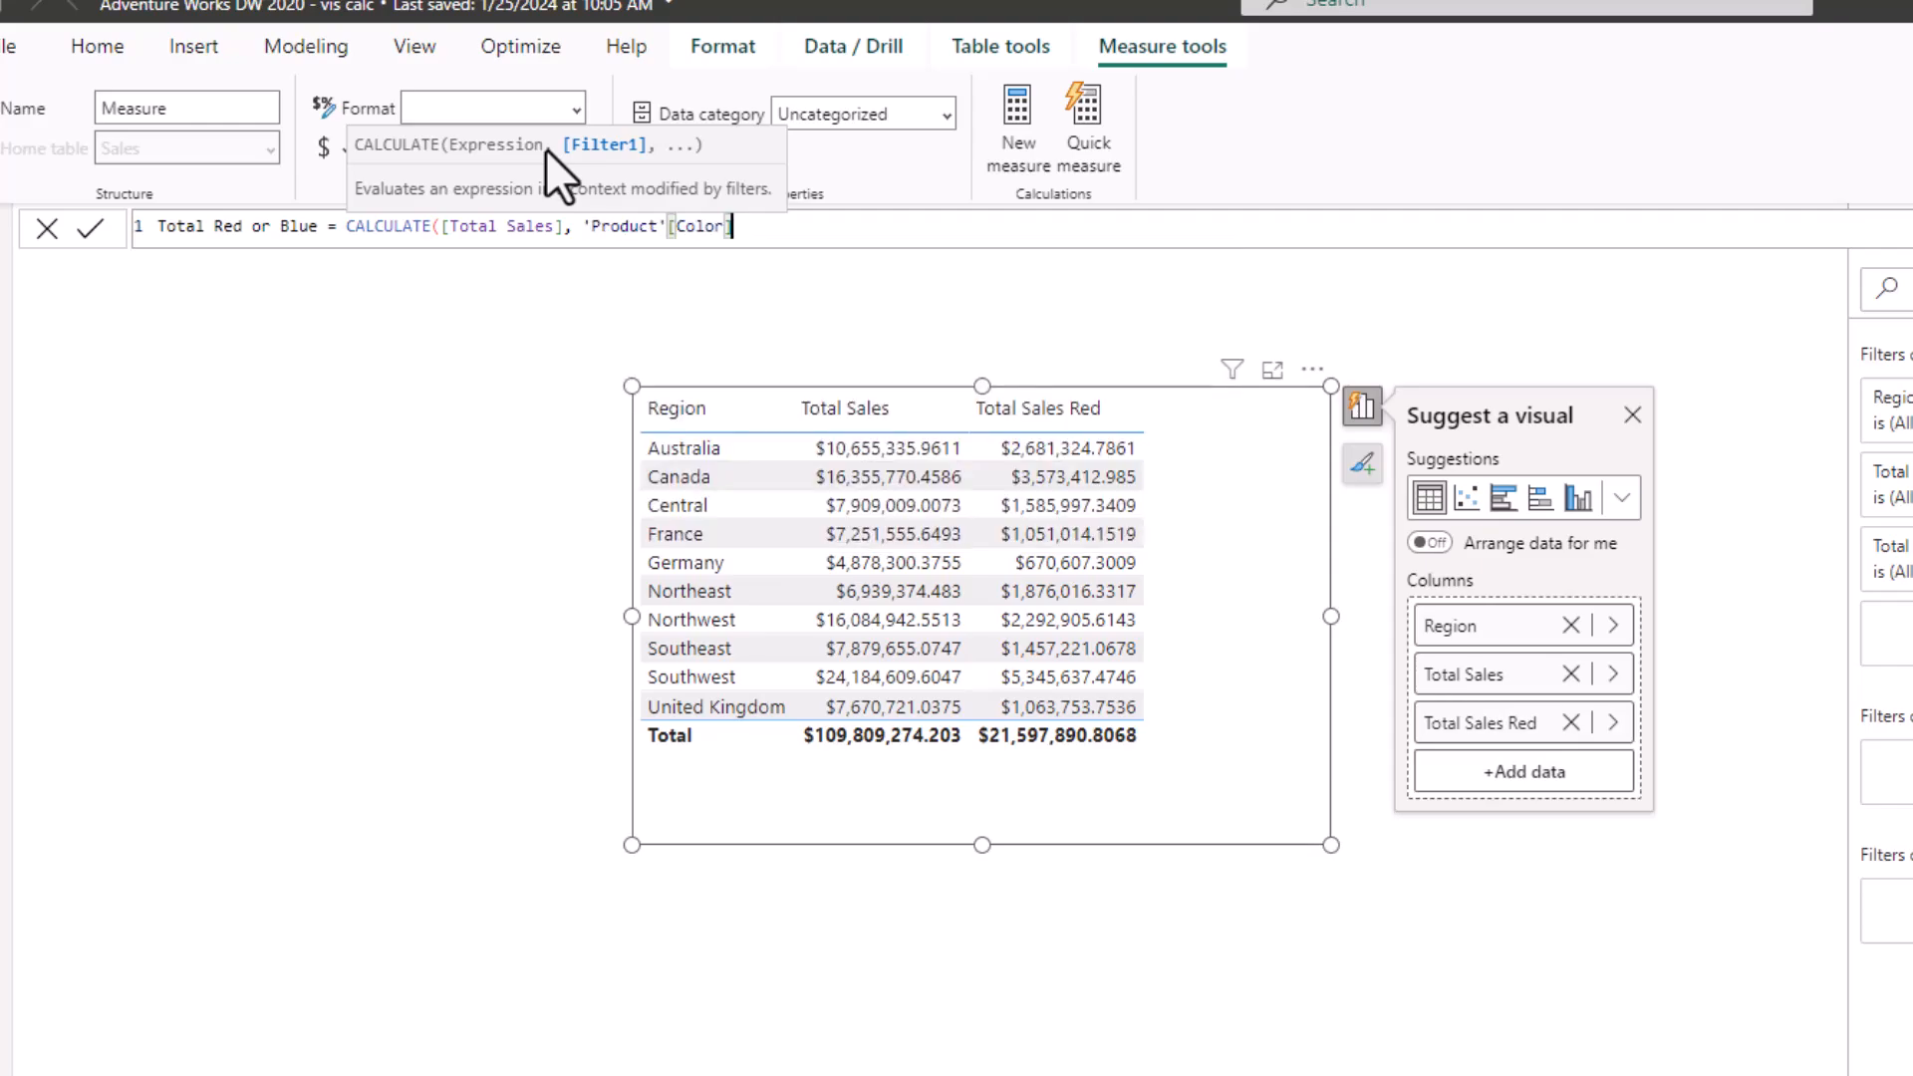
type("in")
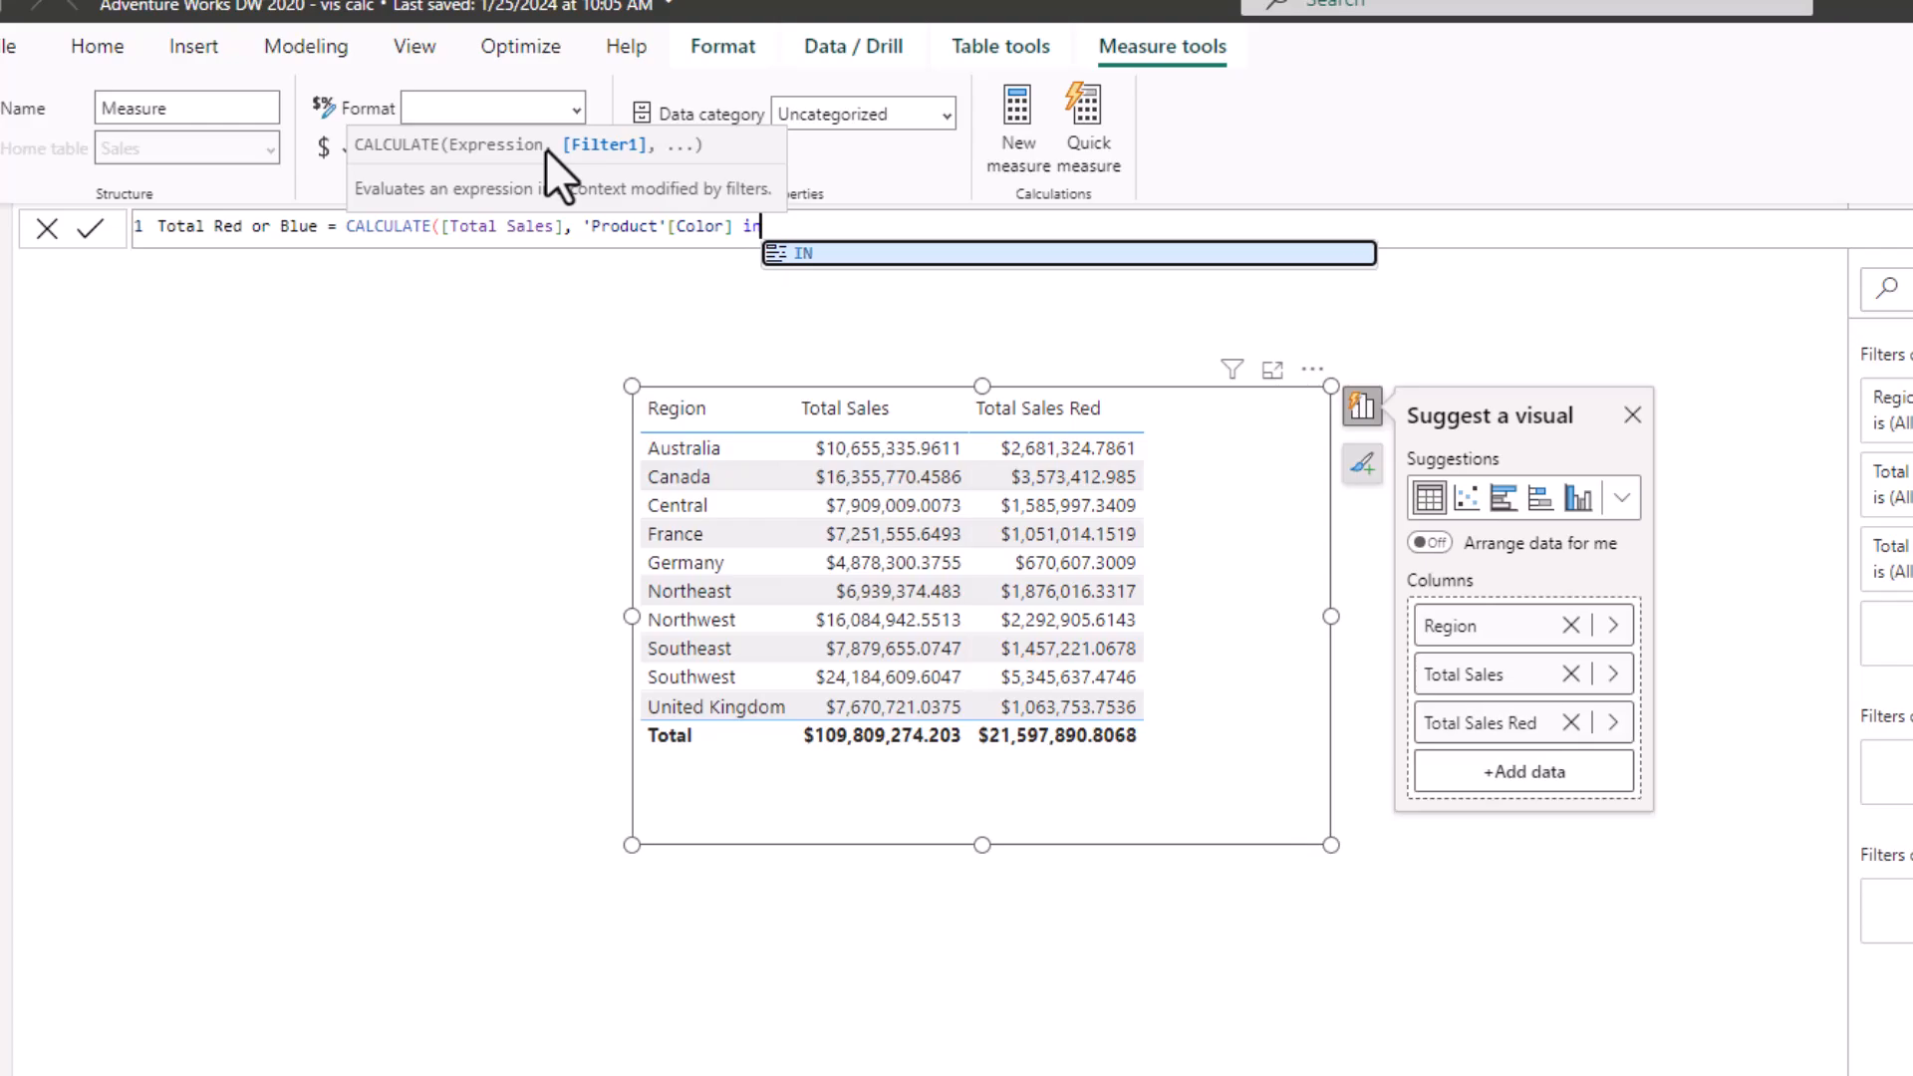
key("Tab")
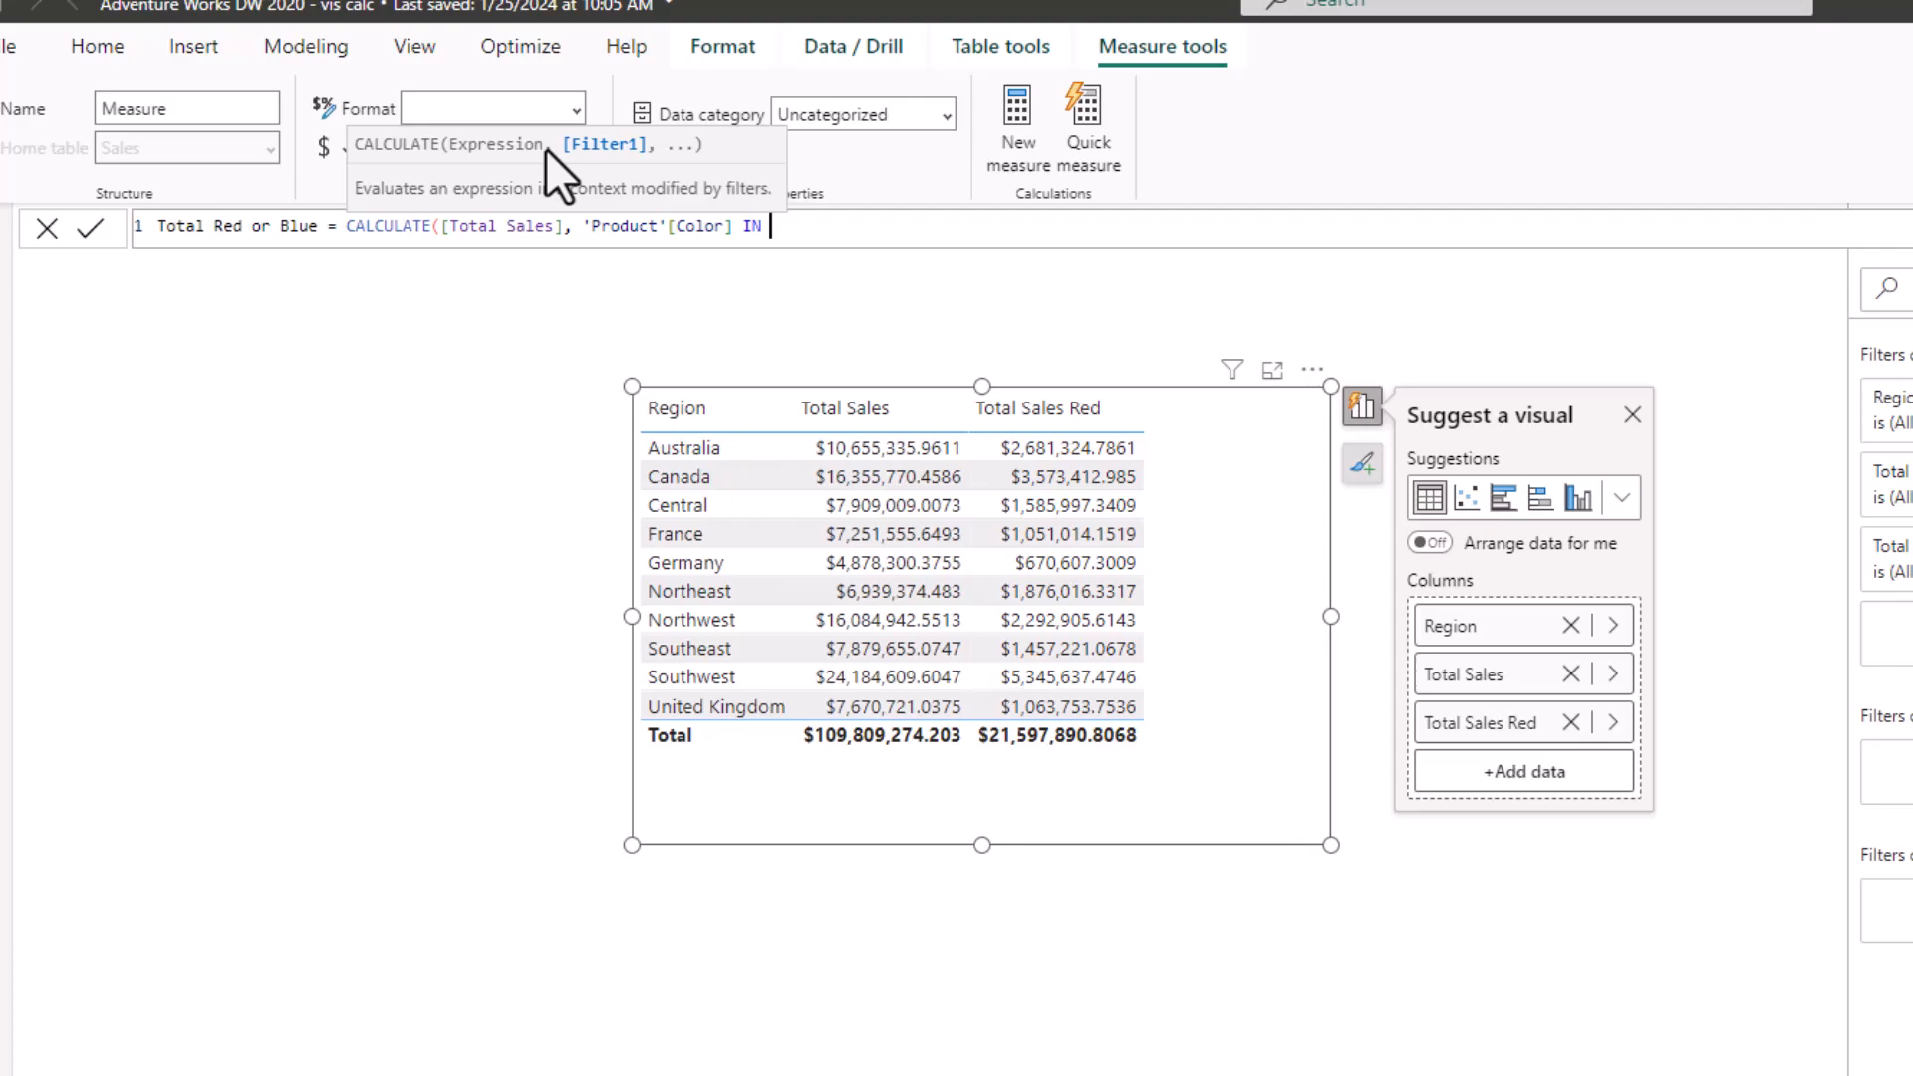
Complete the color filter with the list {"Red", "Blue"} and commit the Total Red or Blue measure.
type("{")
type("\"R")
type("ed")
type("\"")
type(", ")
type("\"")
type("Blue")
type("\"")
type(")")
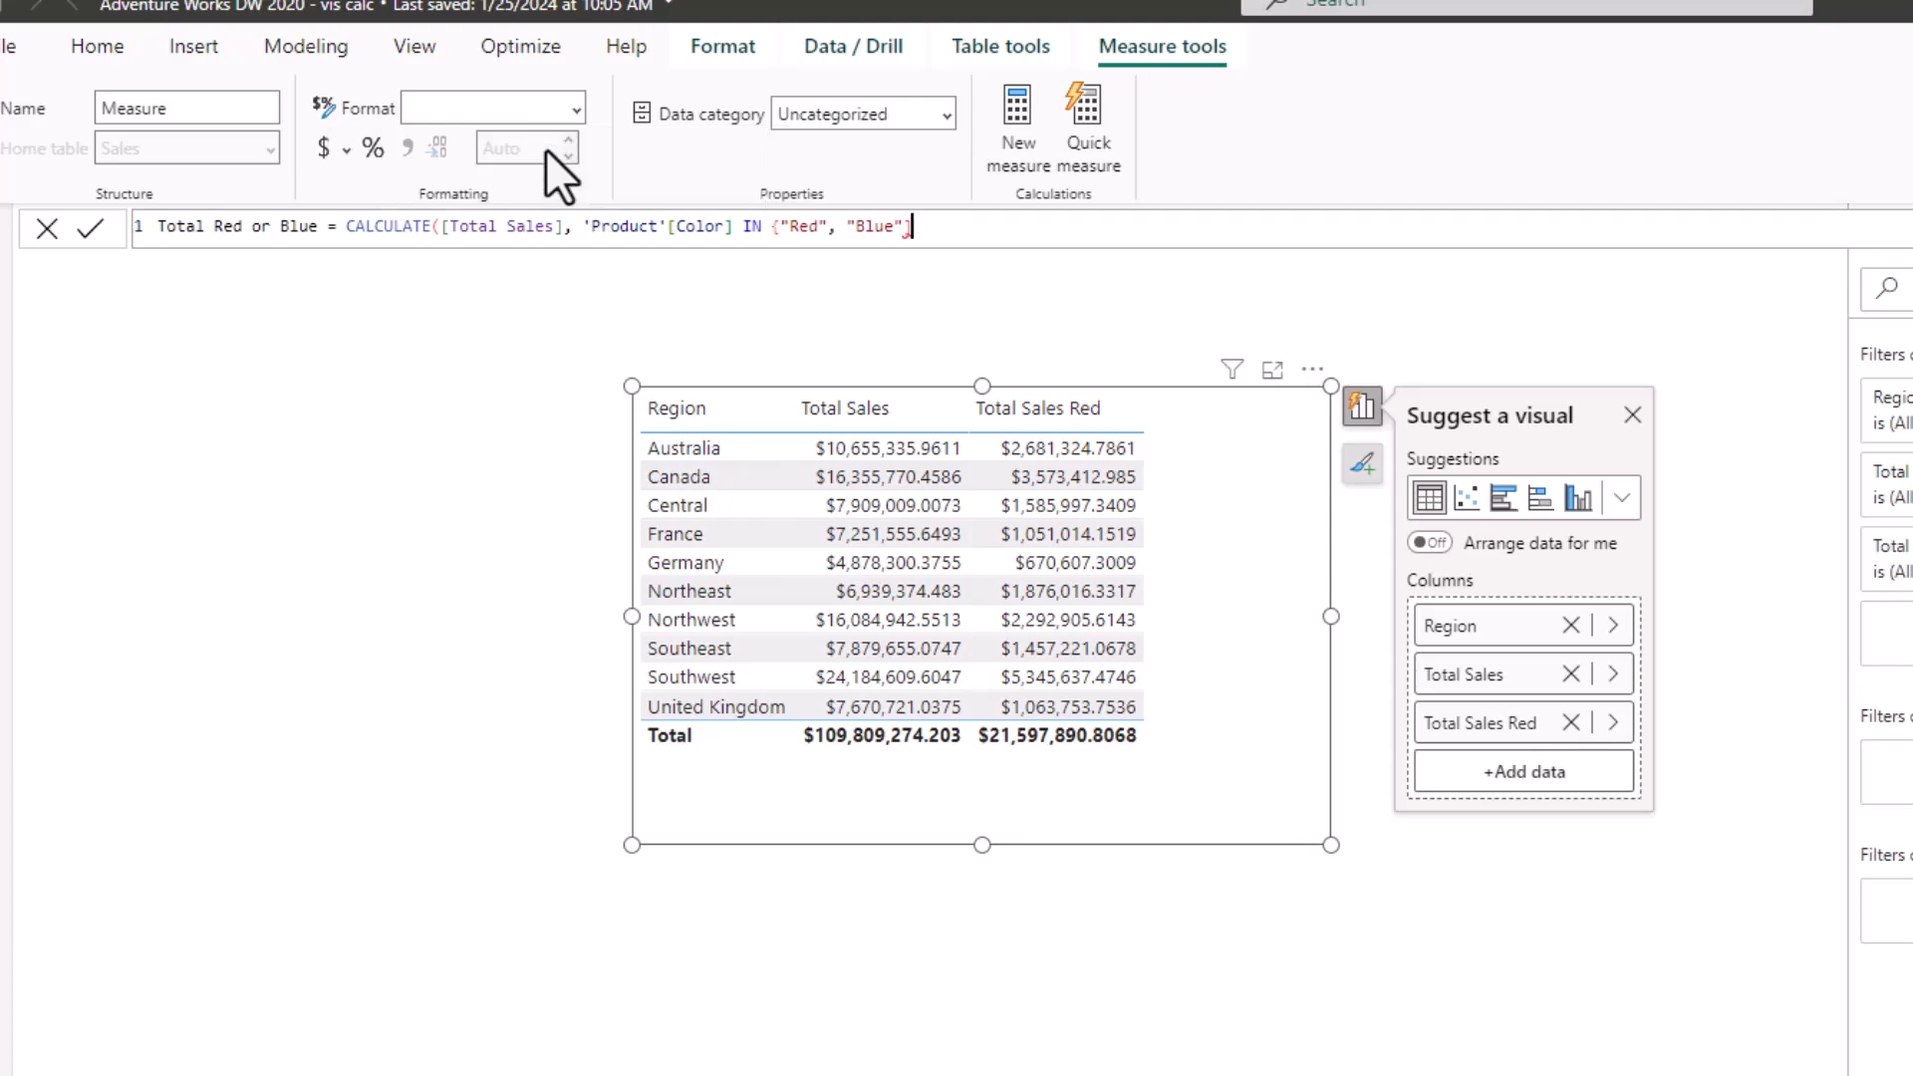
key("BackSpace")
type("}")
type(")")
key("Return")
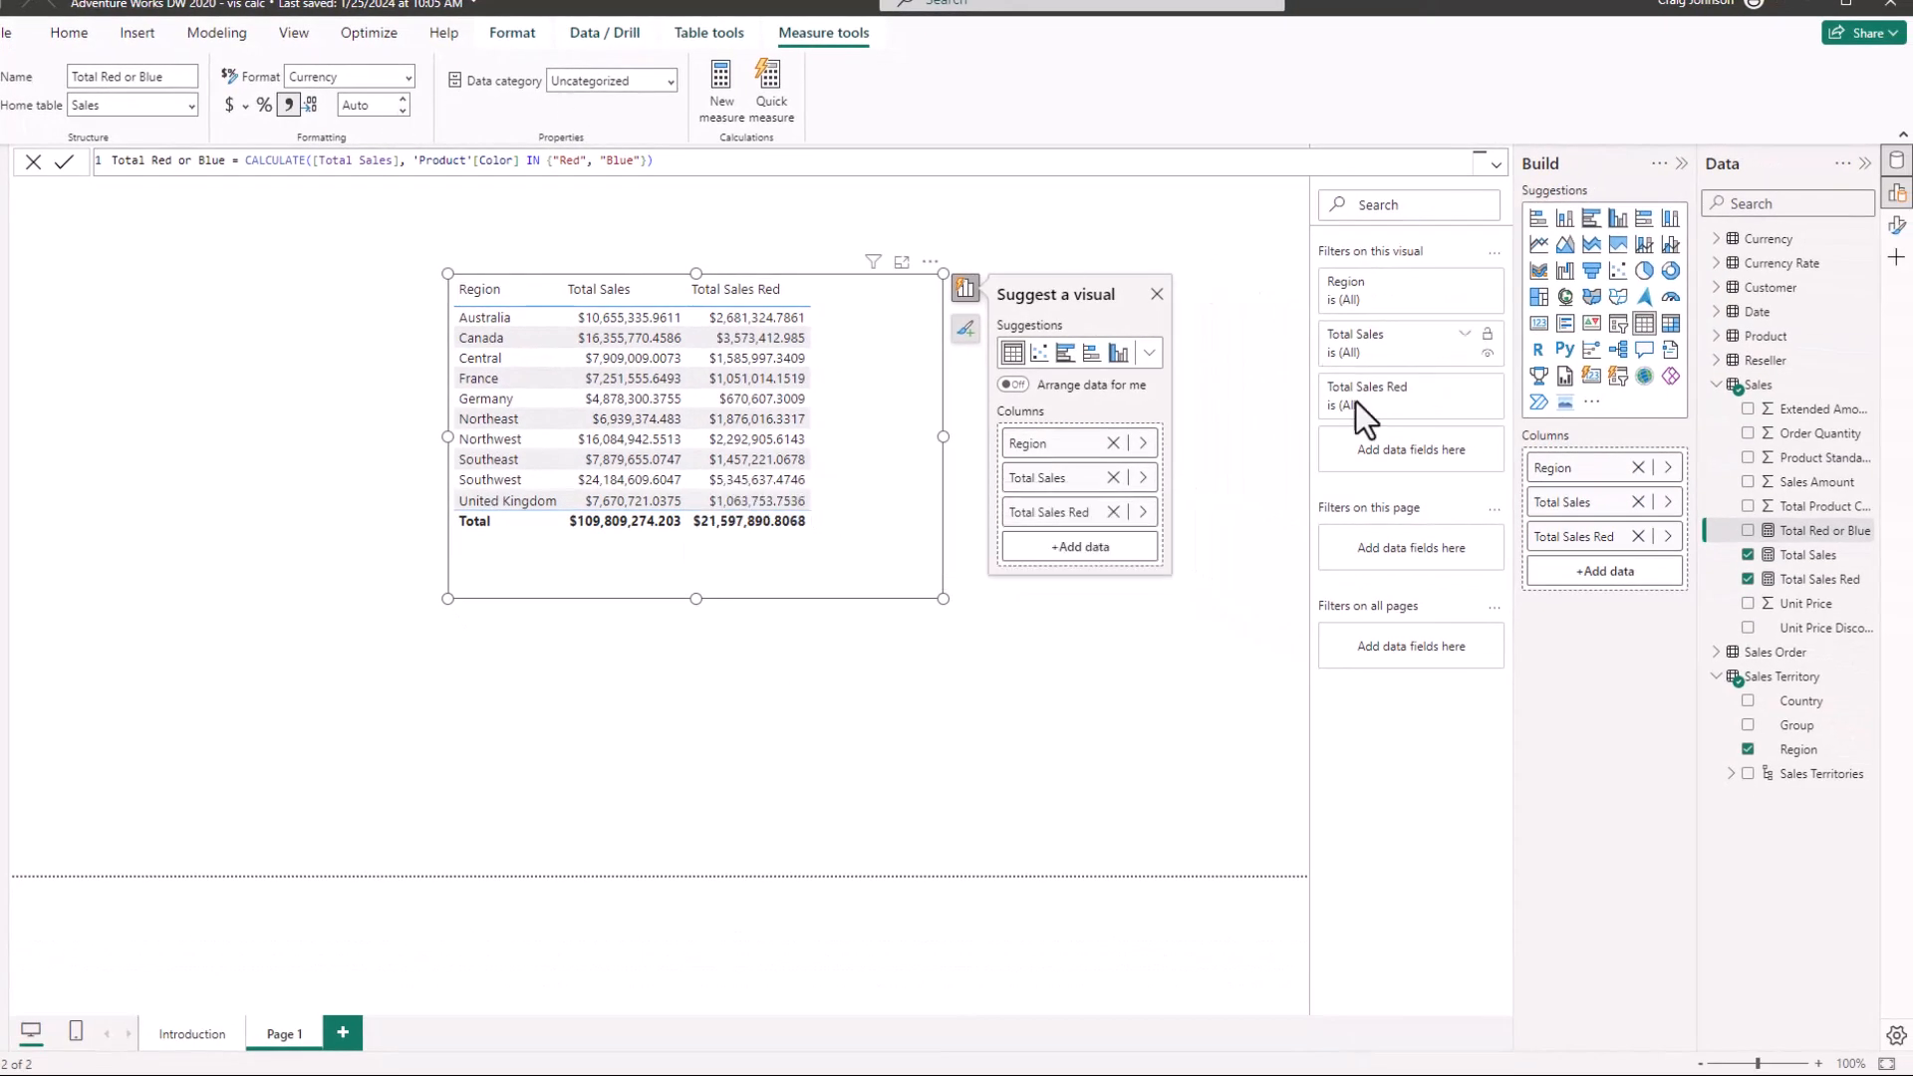
Add the Total Red or Blue measure to the table visual and widen the visual to make room for more columns.
left_click_drag(1813, 534, 871, 460)
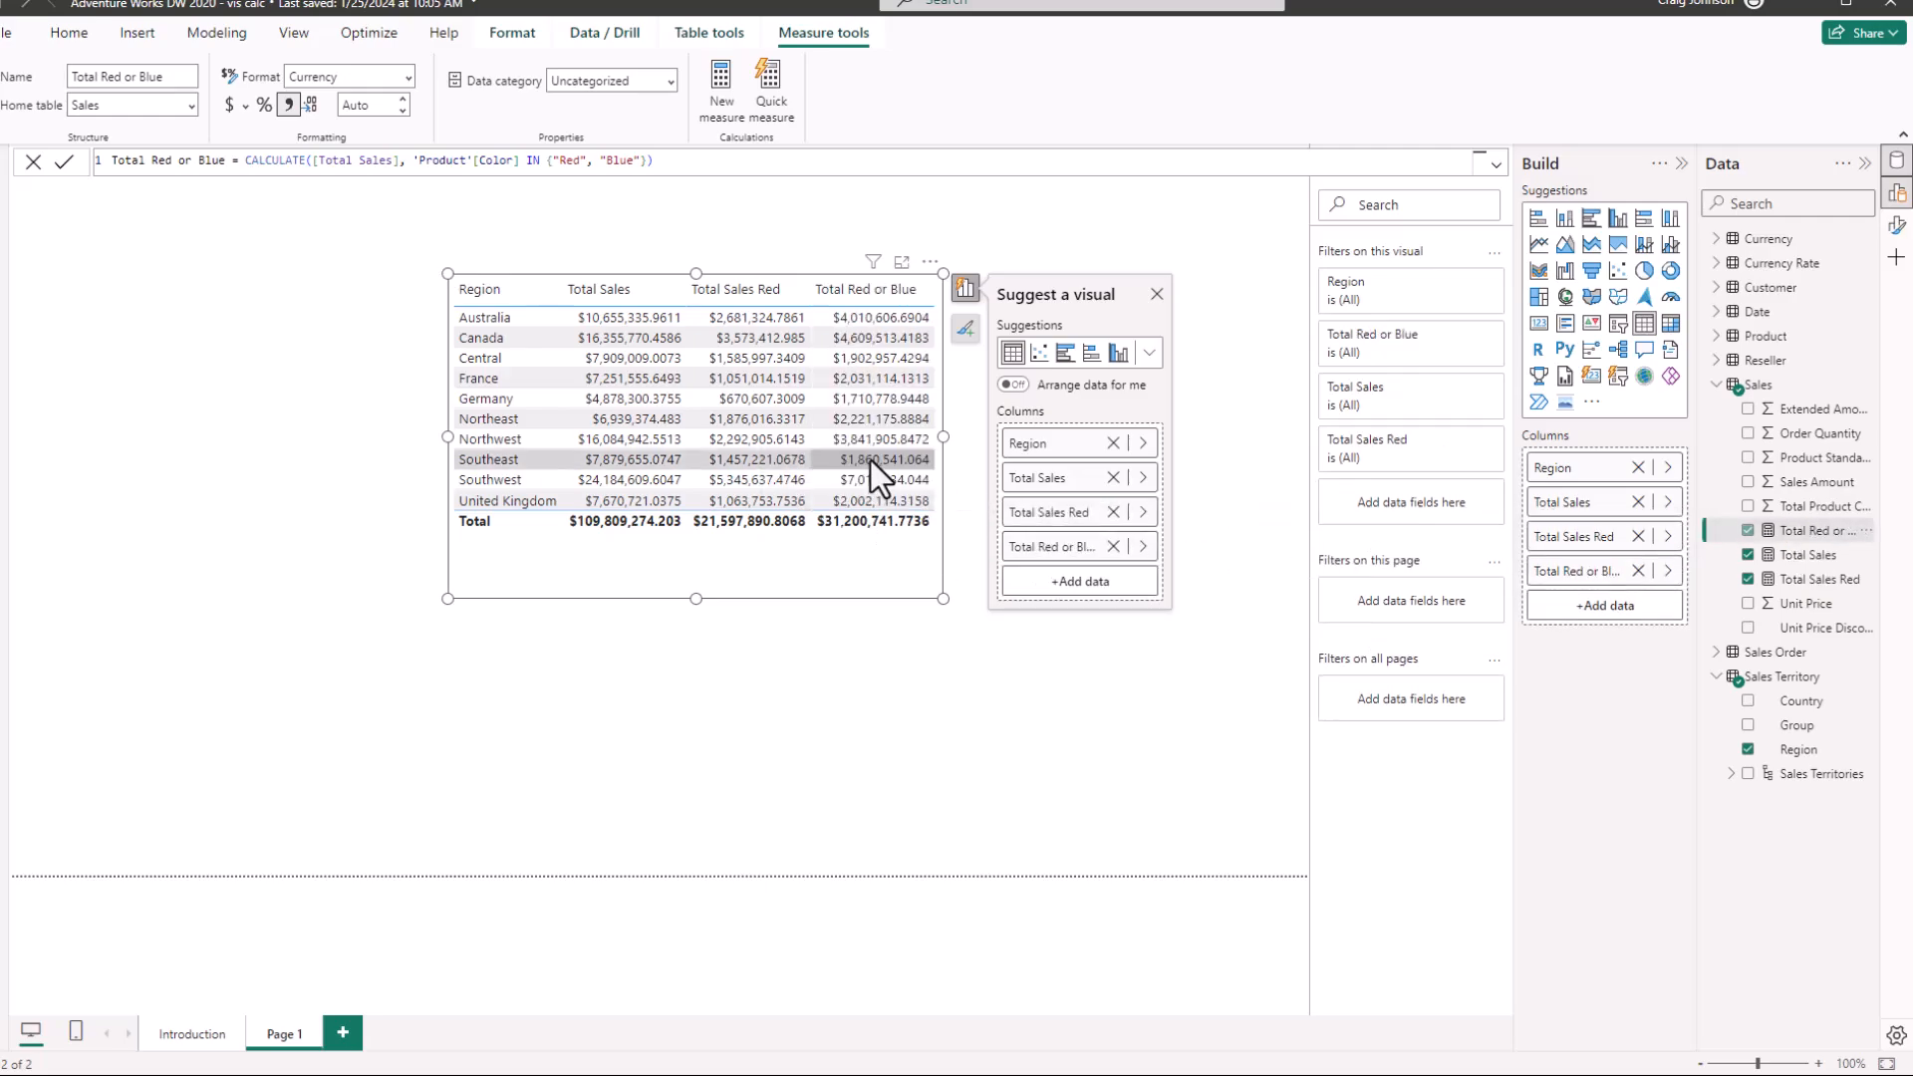
left_click_drag(939, 597, 1207, 585)
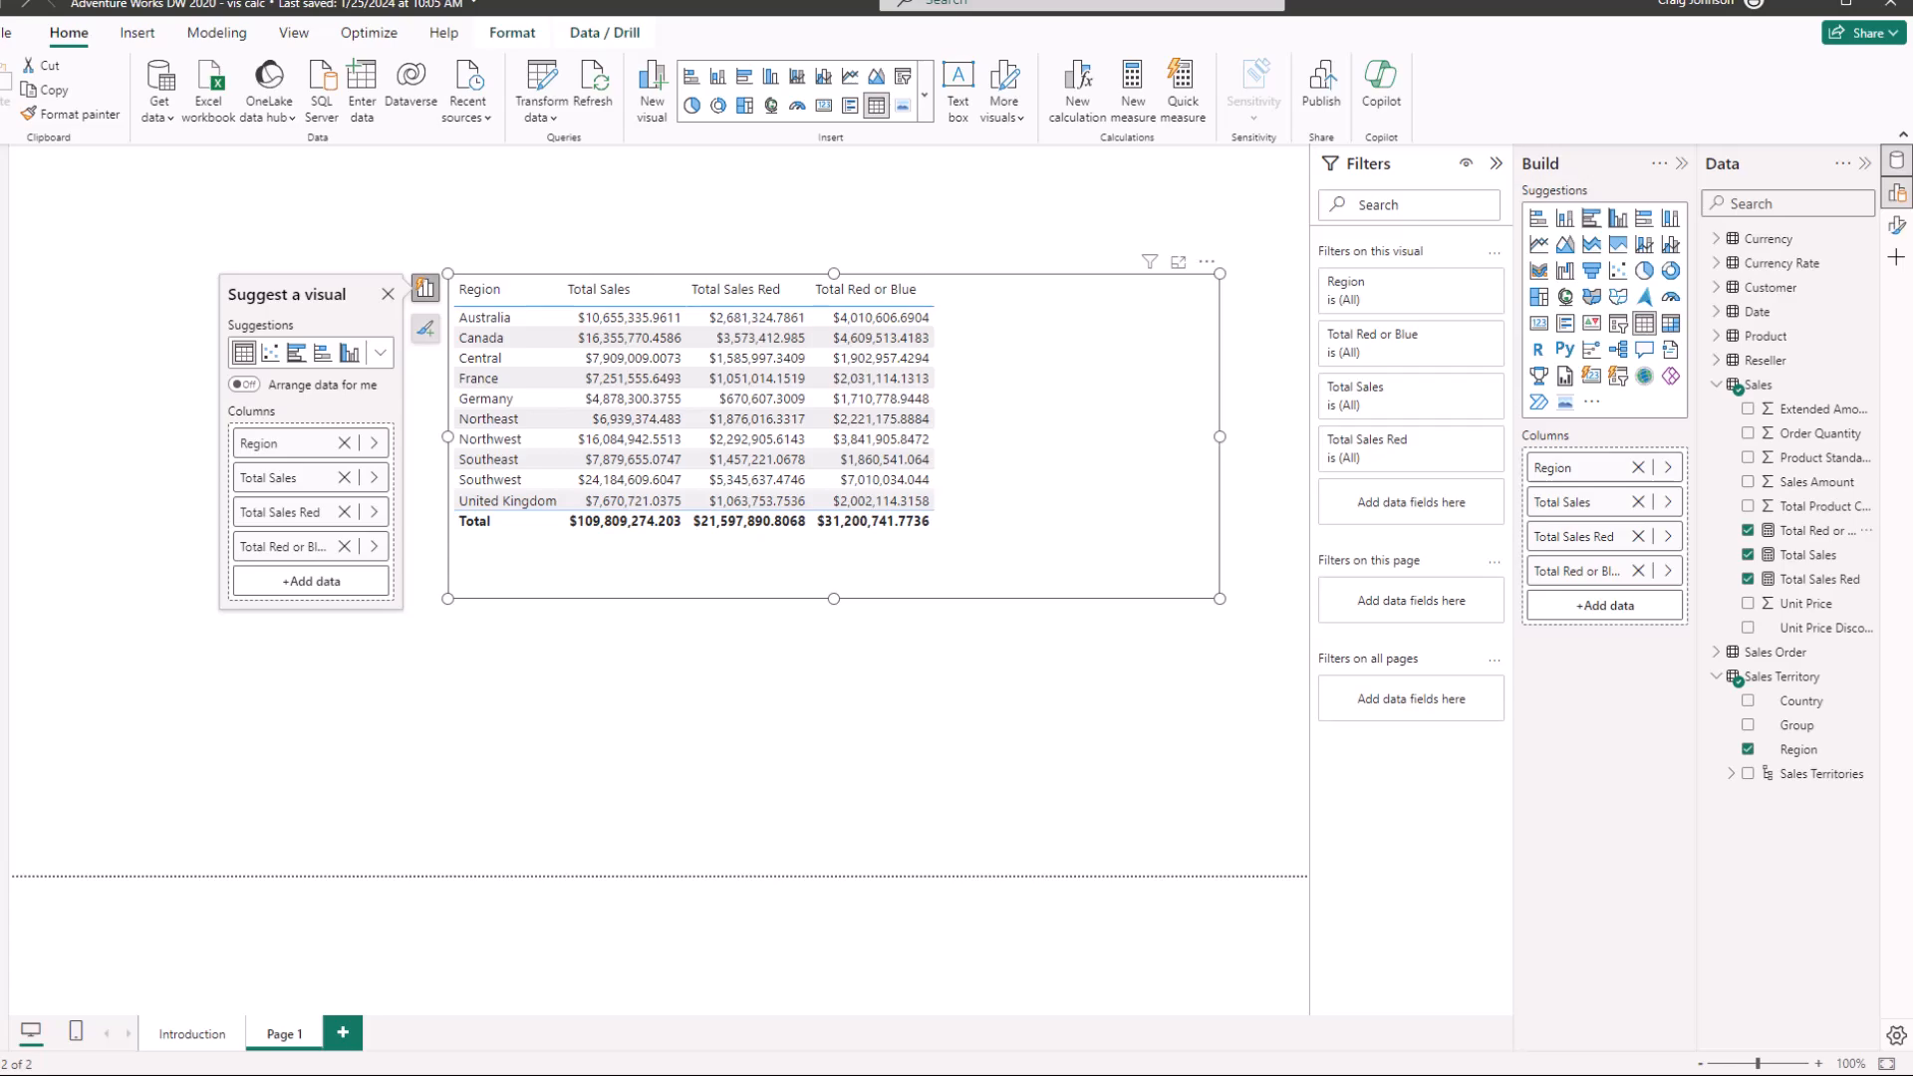
Start a new Sales table measure named Total Expensive Products with CALCULATE and [Total Sales] as its expression.
left_click(1798, 393)
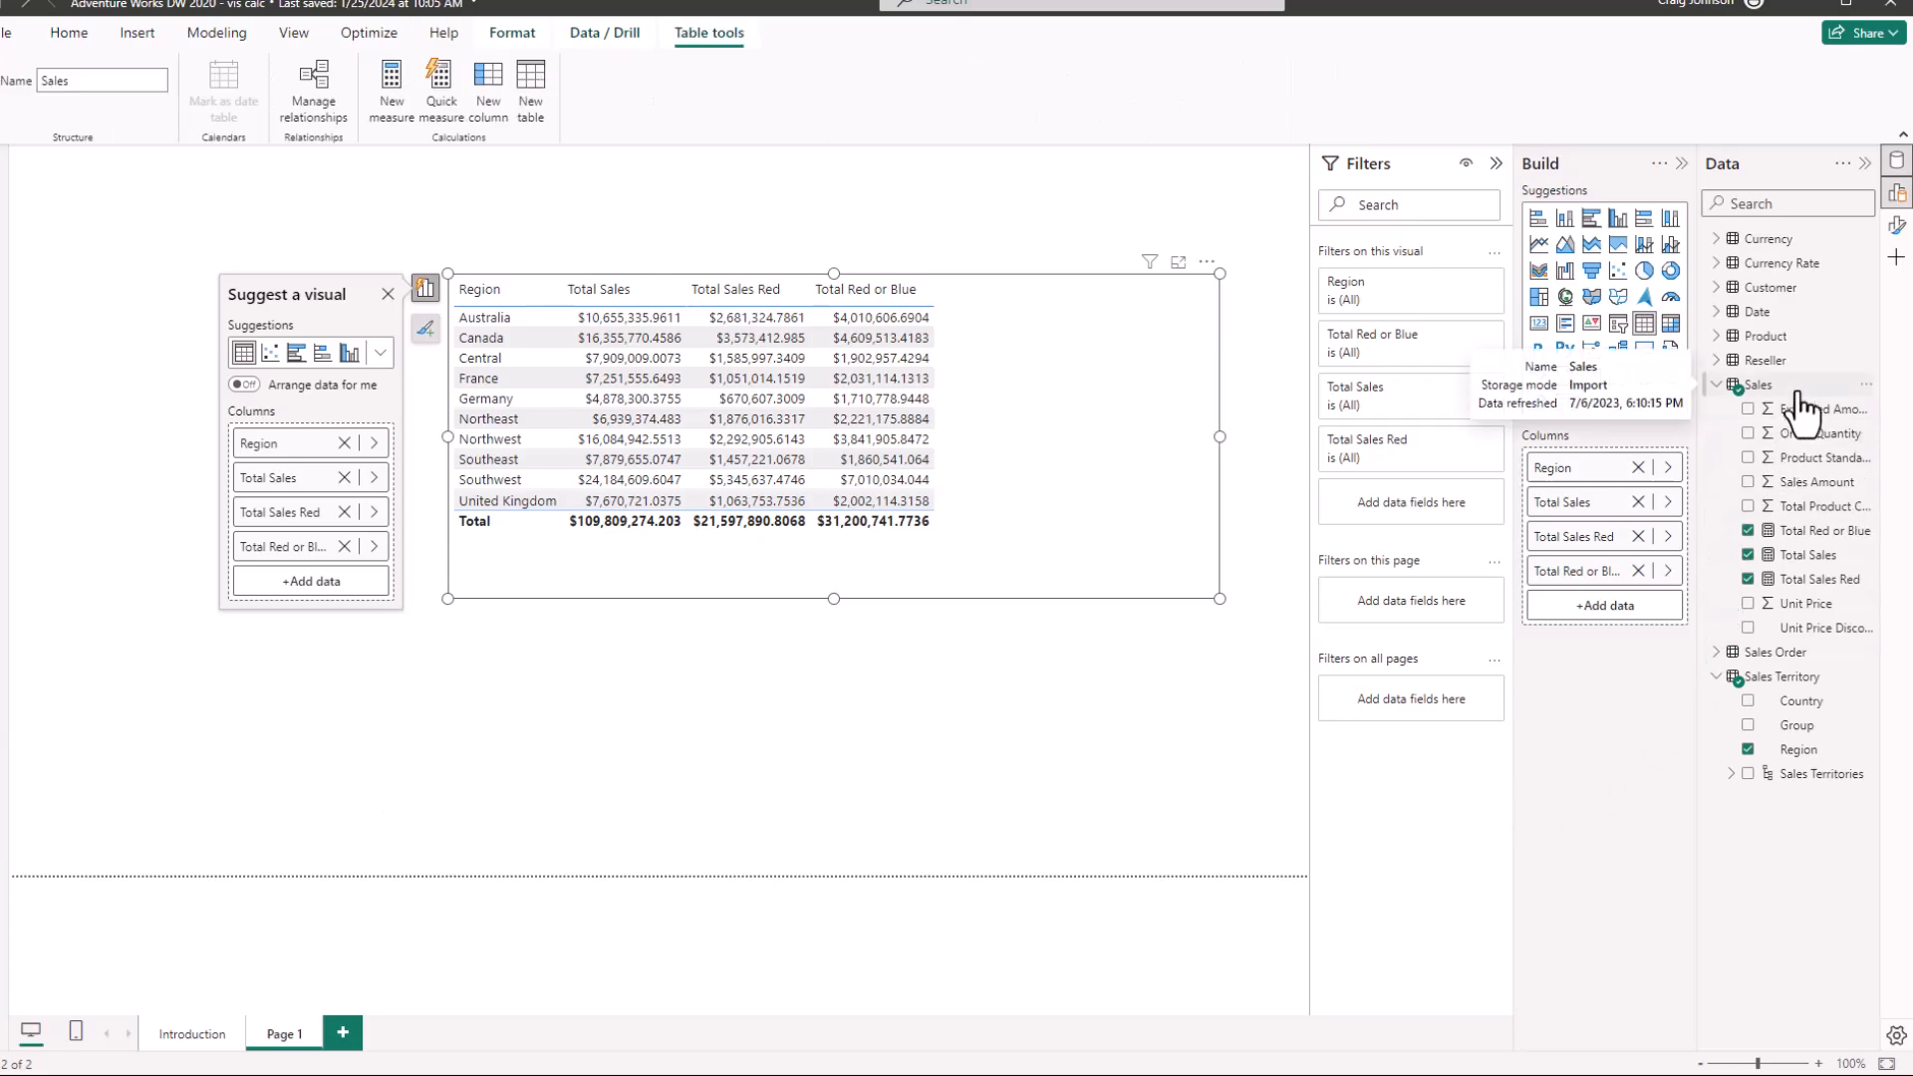
left_click(391, 100)
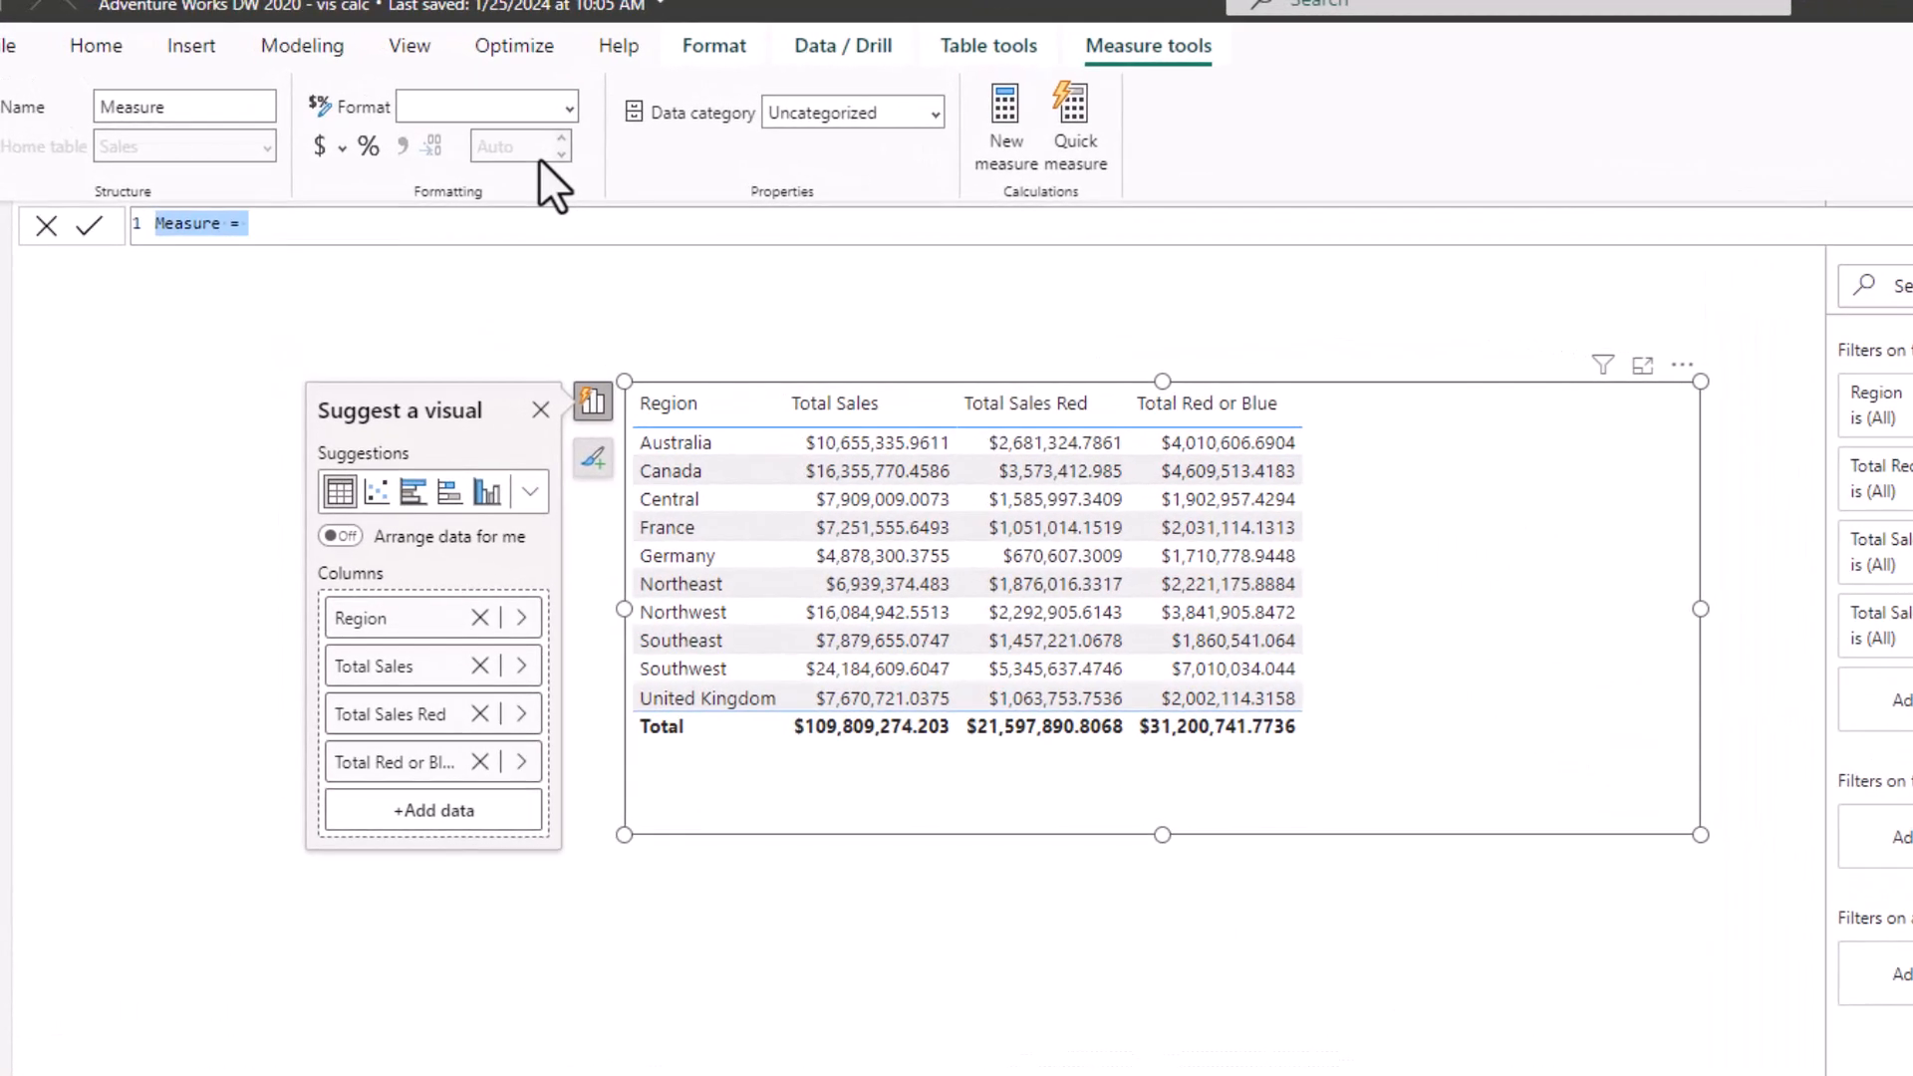
type("Total S")
type("xpensive Products =")
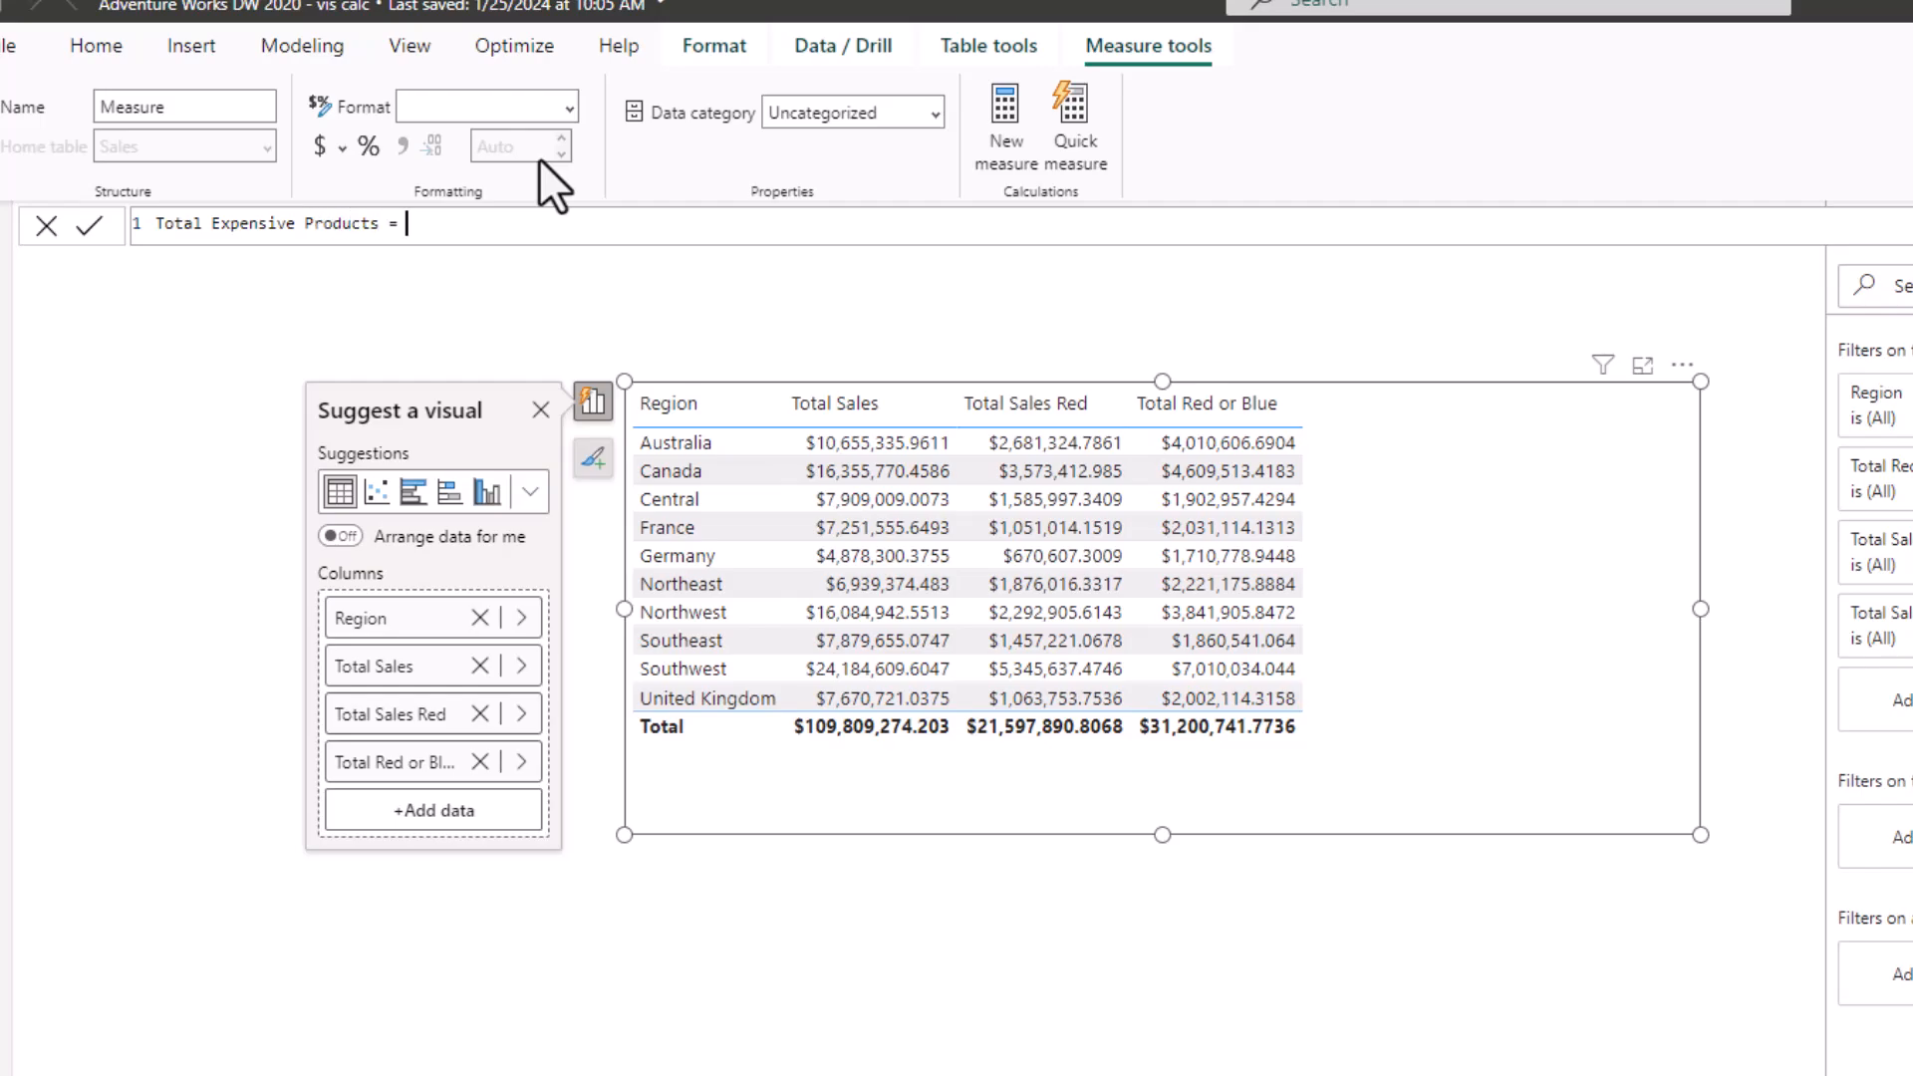
type(" CA")
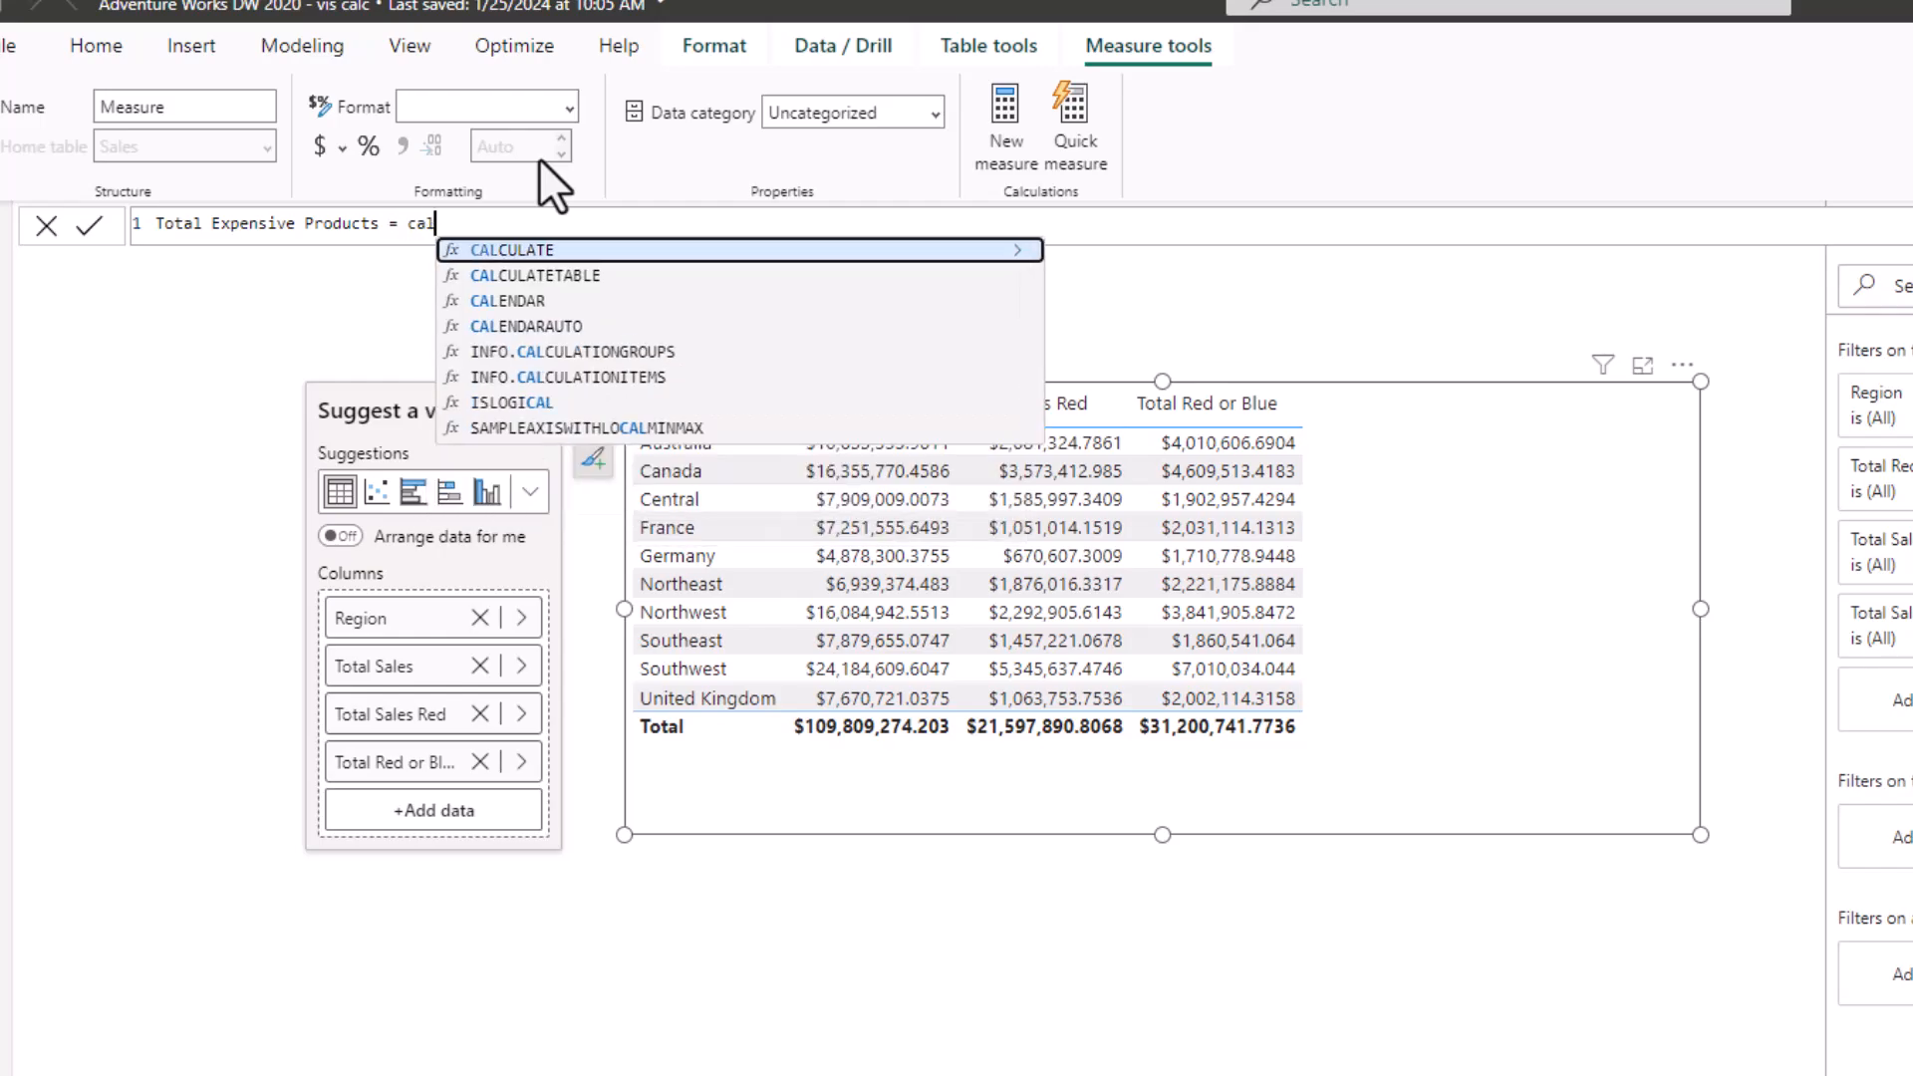
key("Tab")
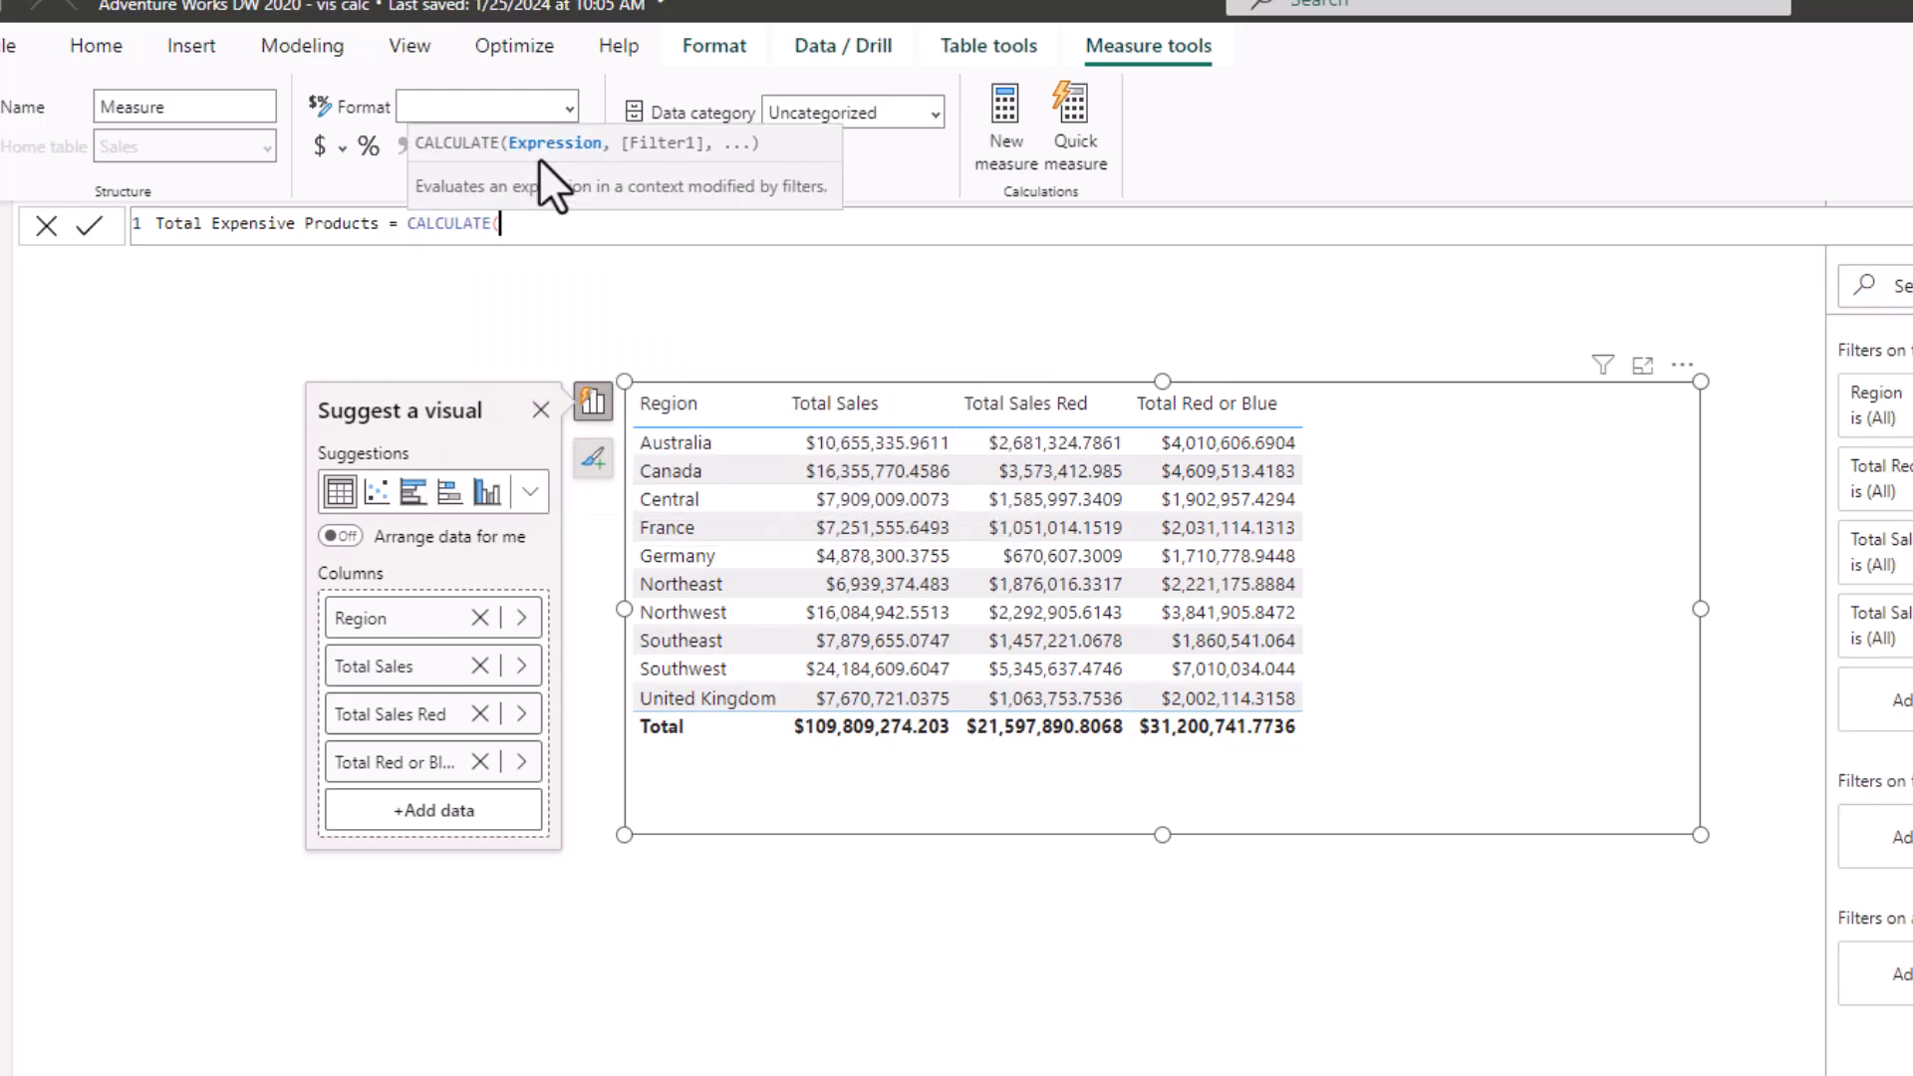
type("tot")
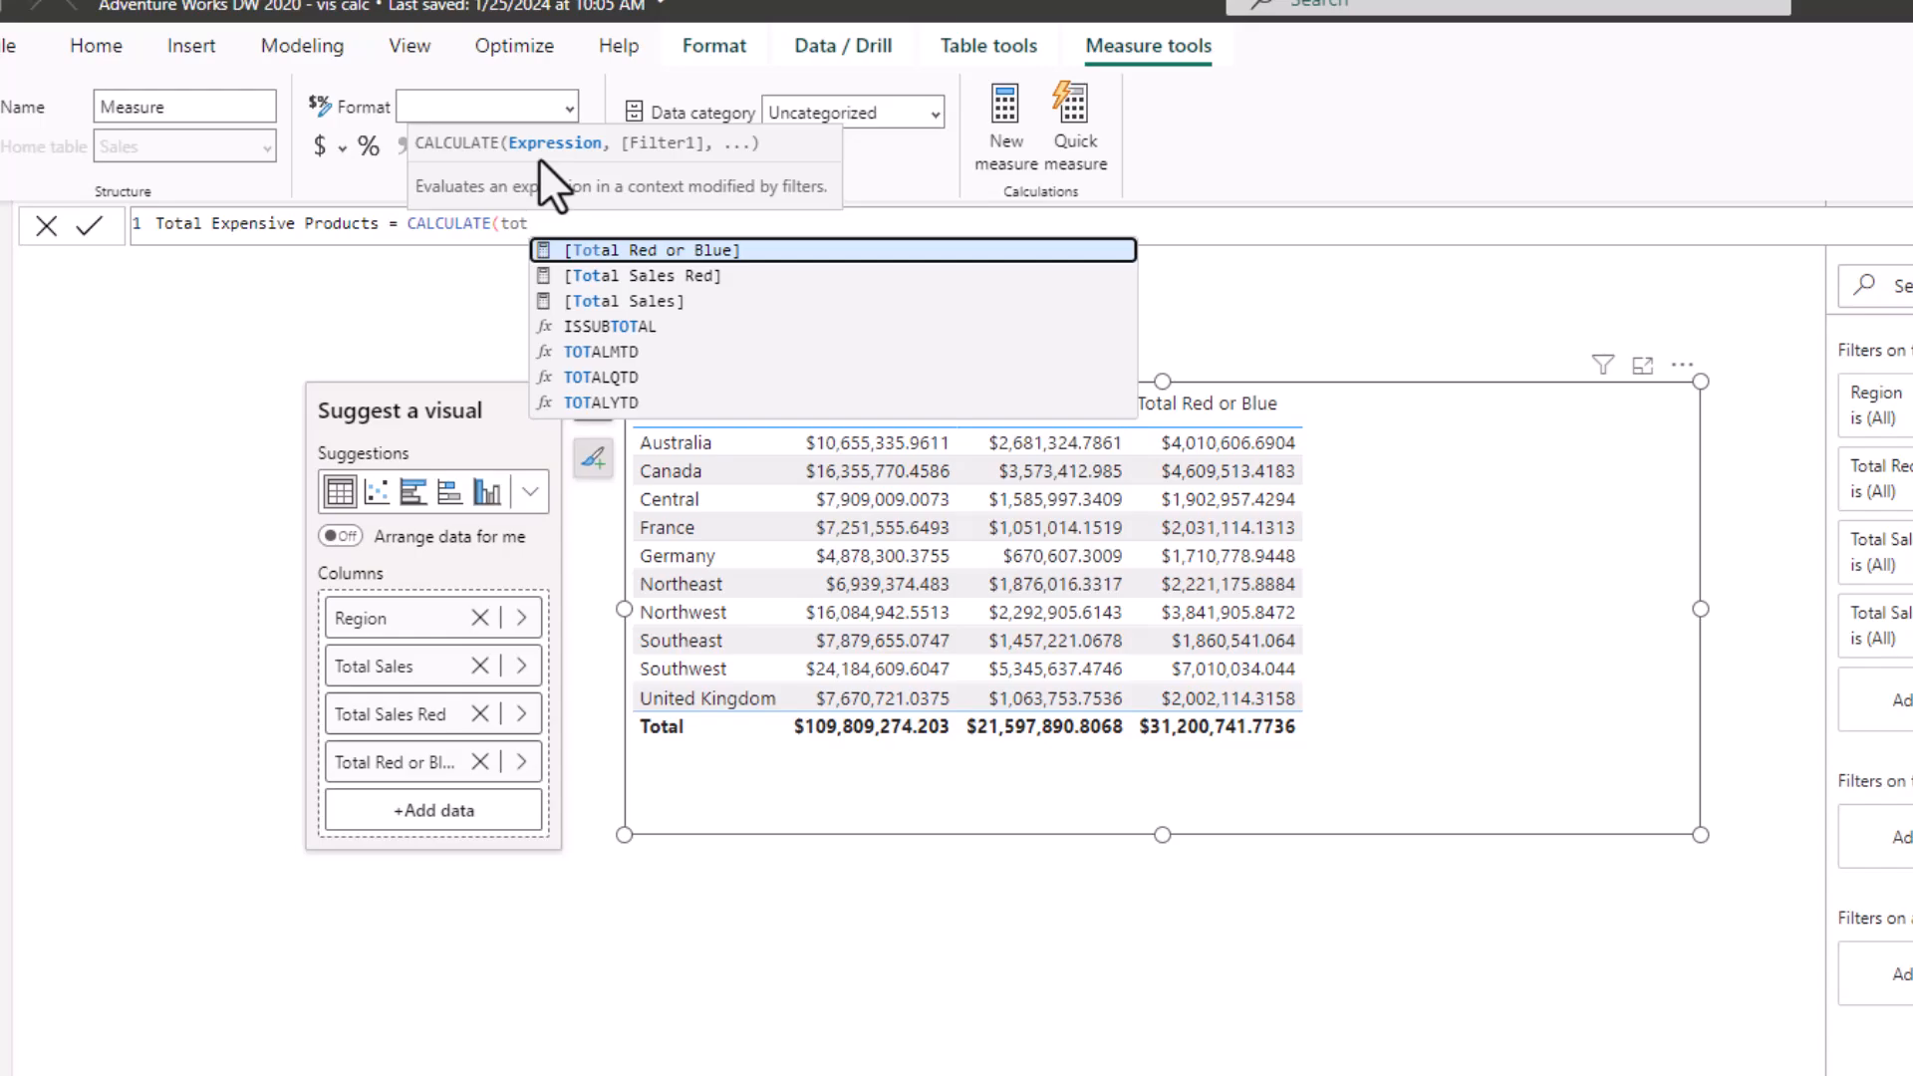
key("Down")
key("Down")
key("Tab")
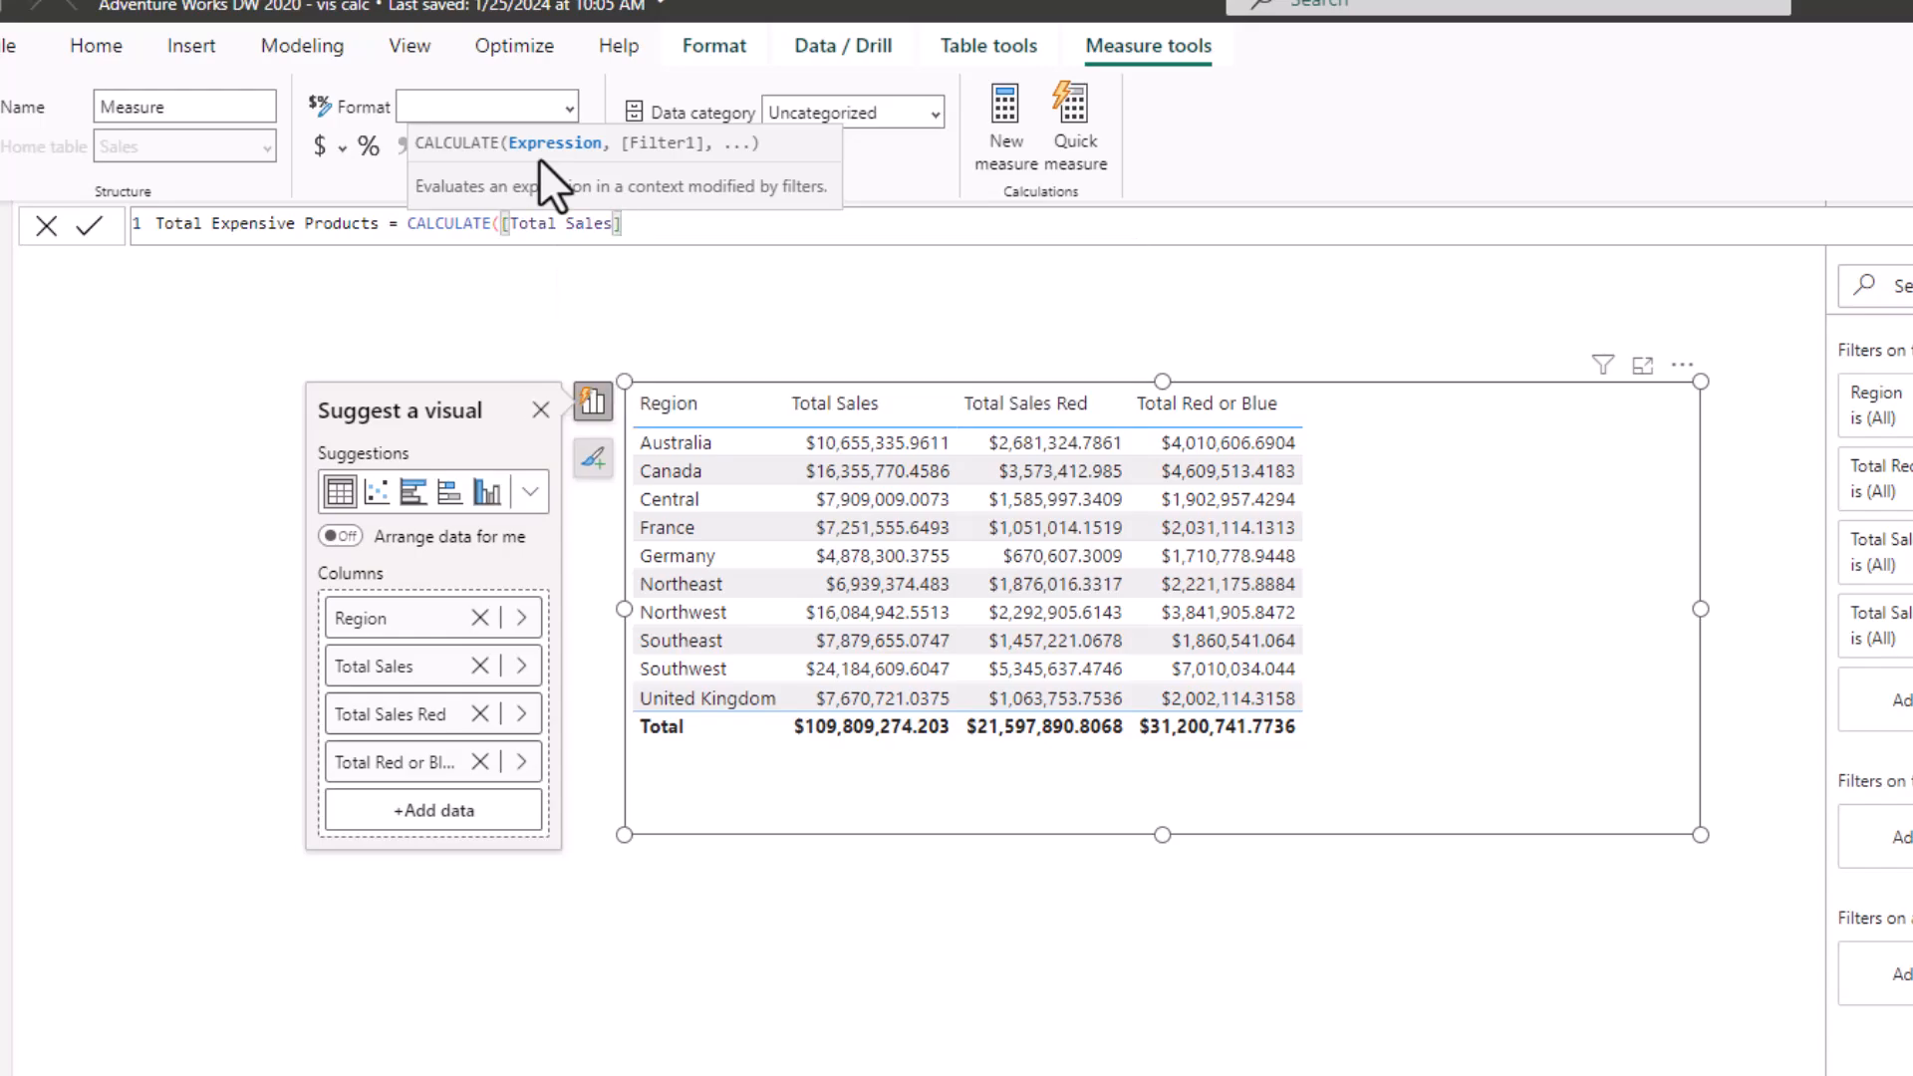
type(", ")
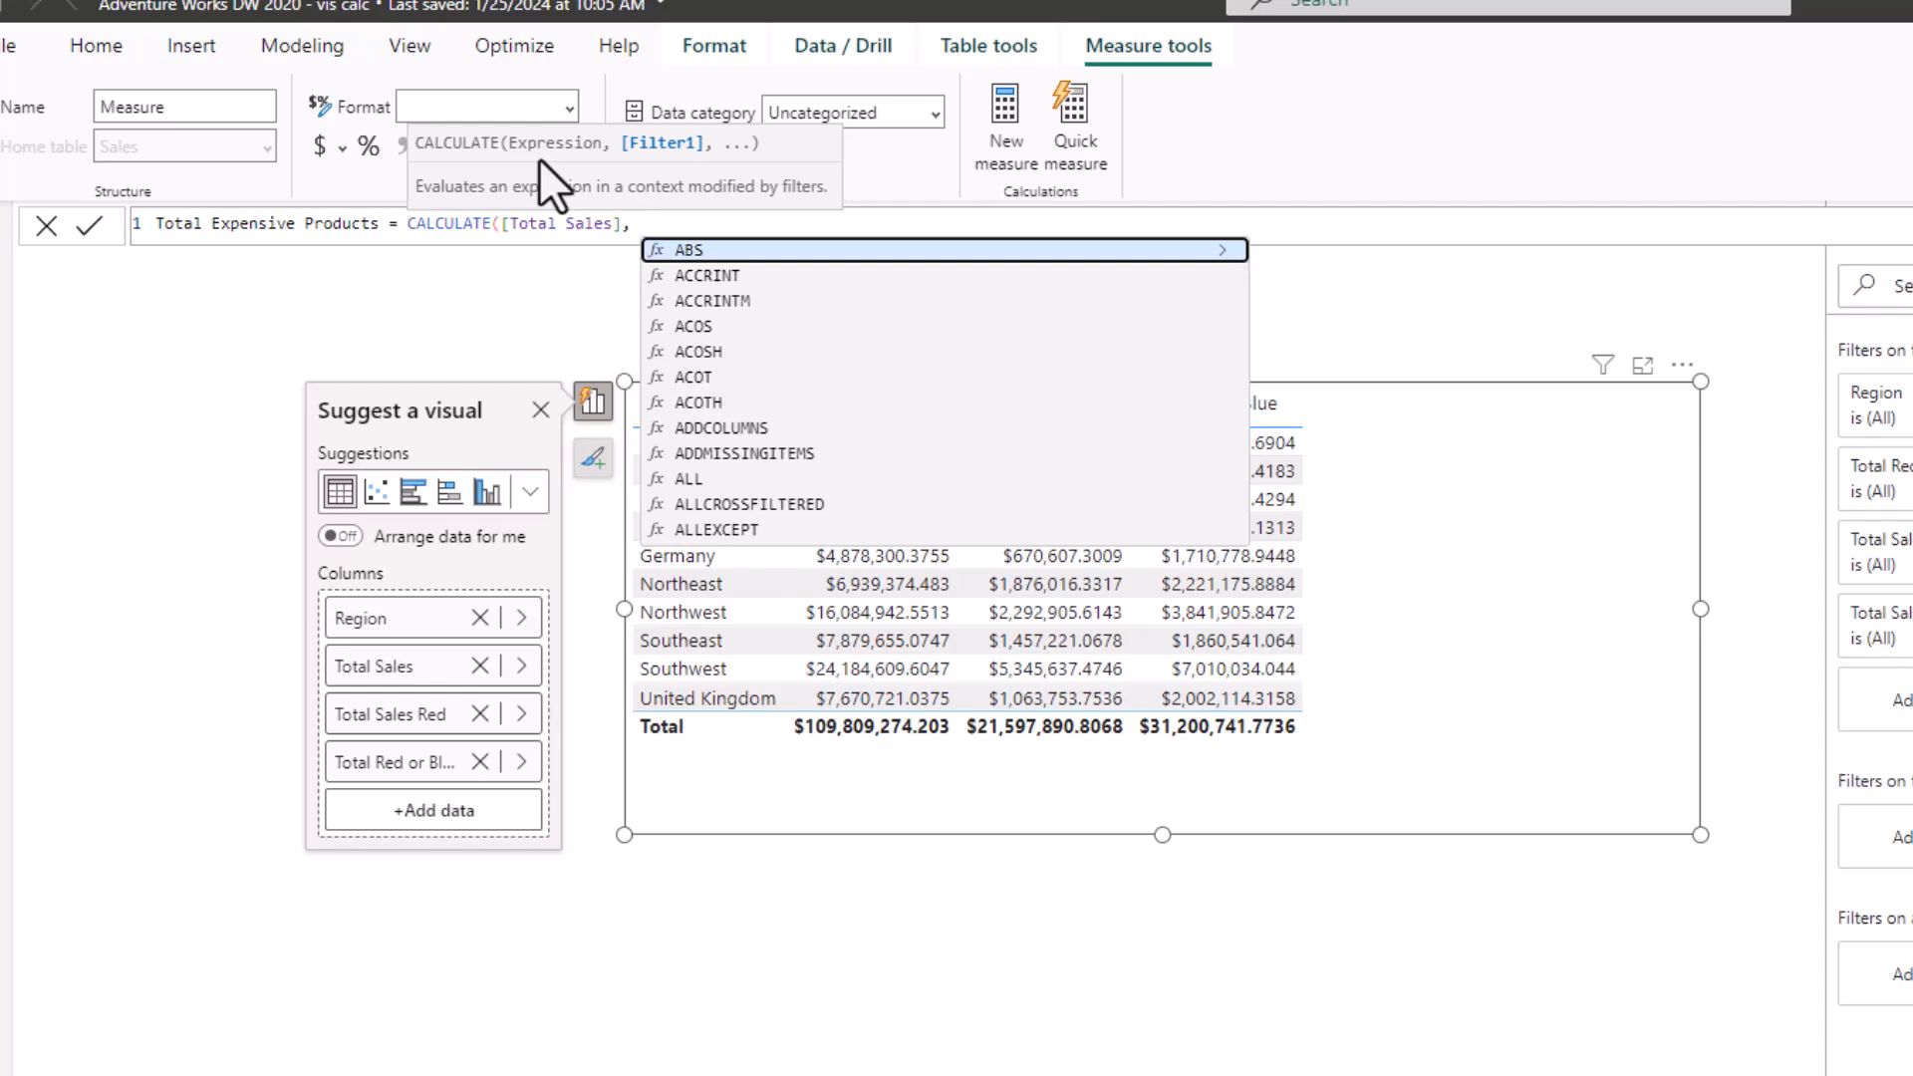
type("pr")
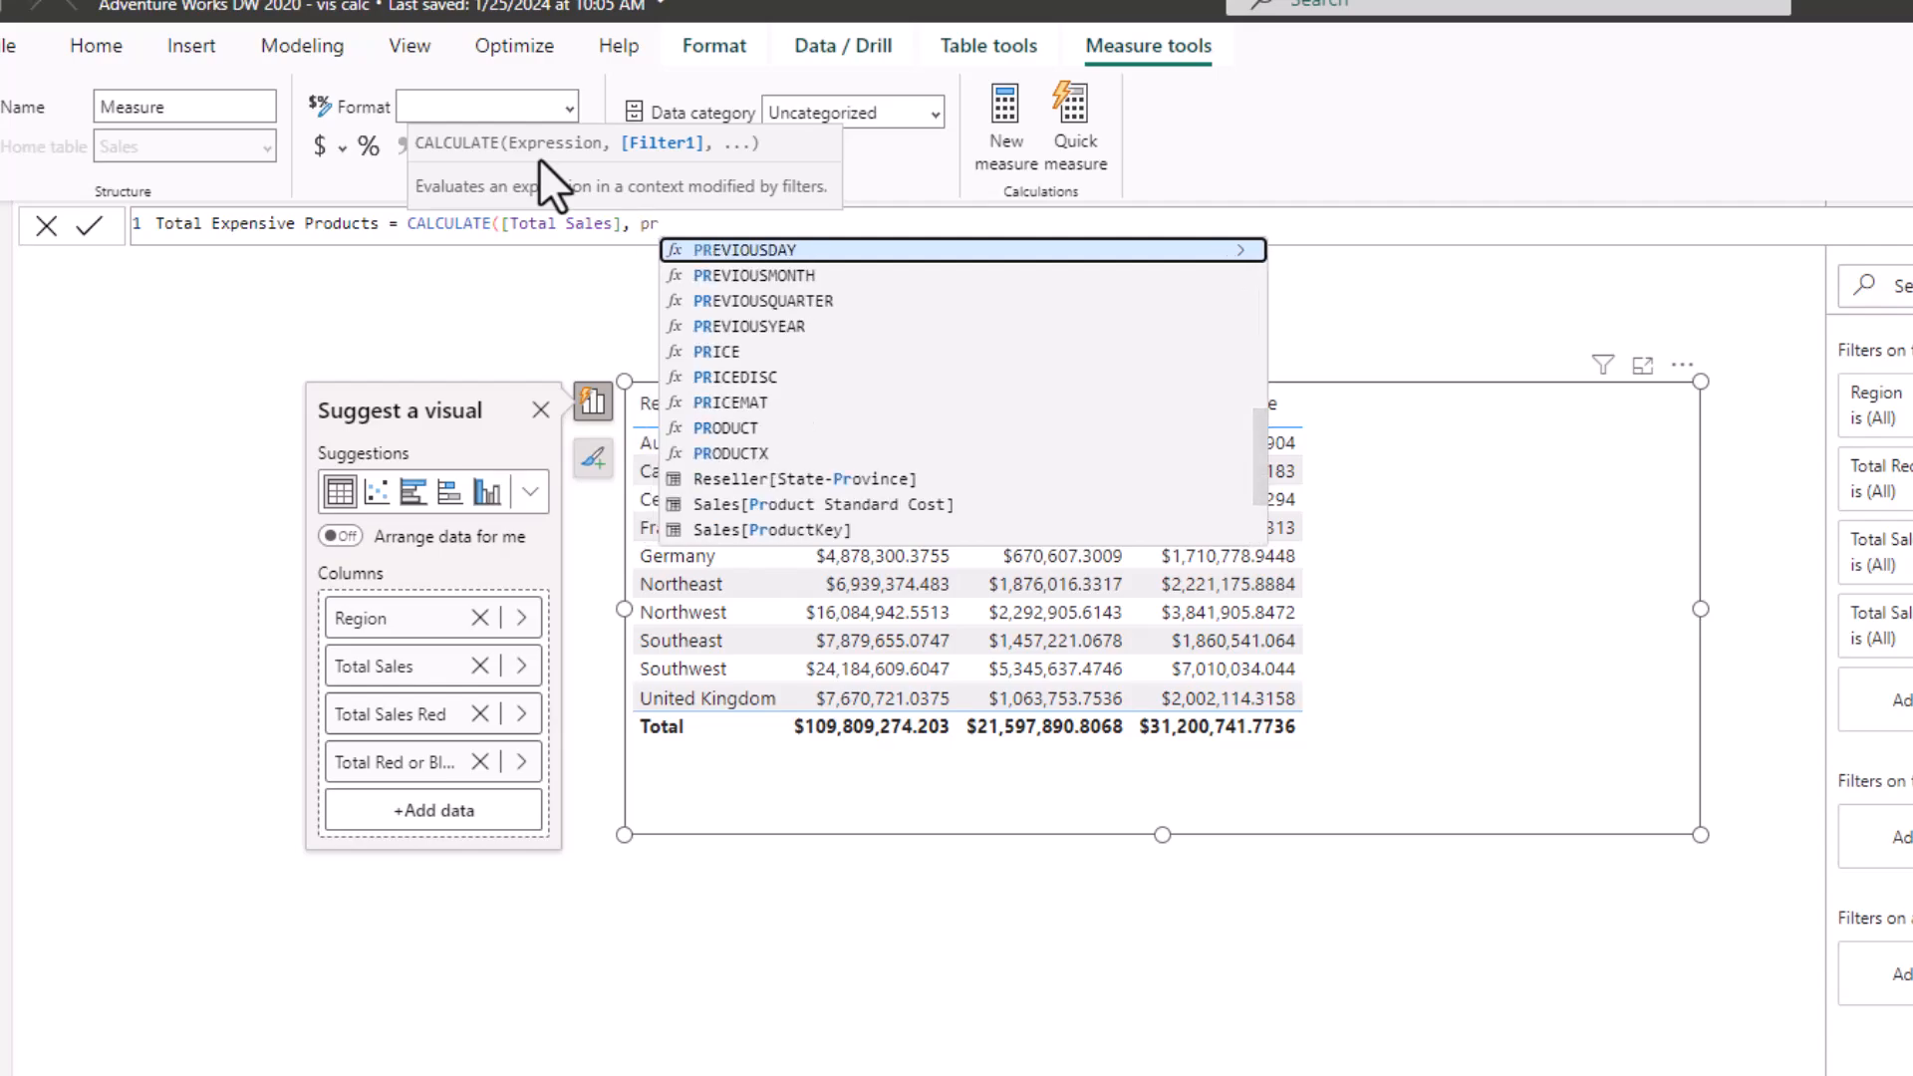
key("Down")
key("Down")
key("Down")
key("Down")
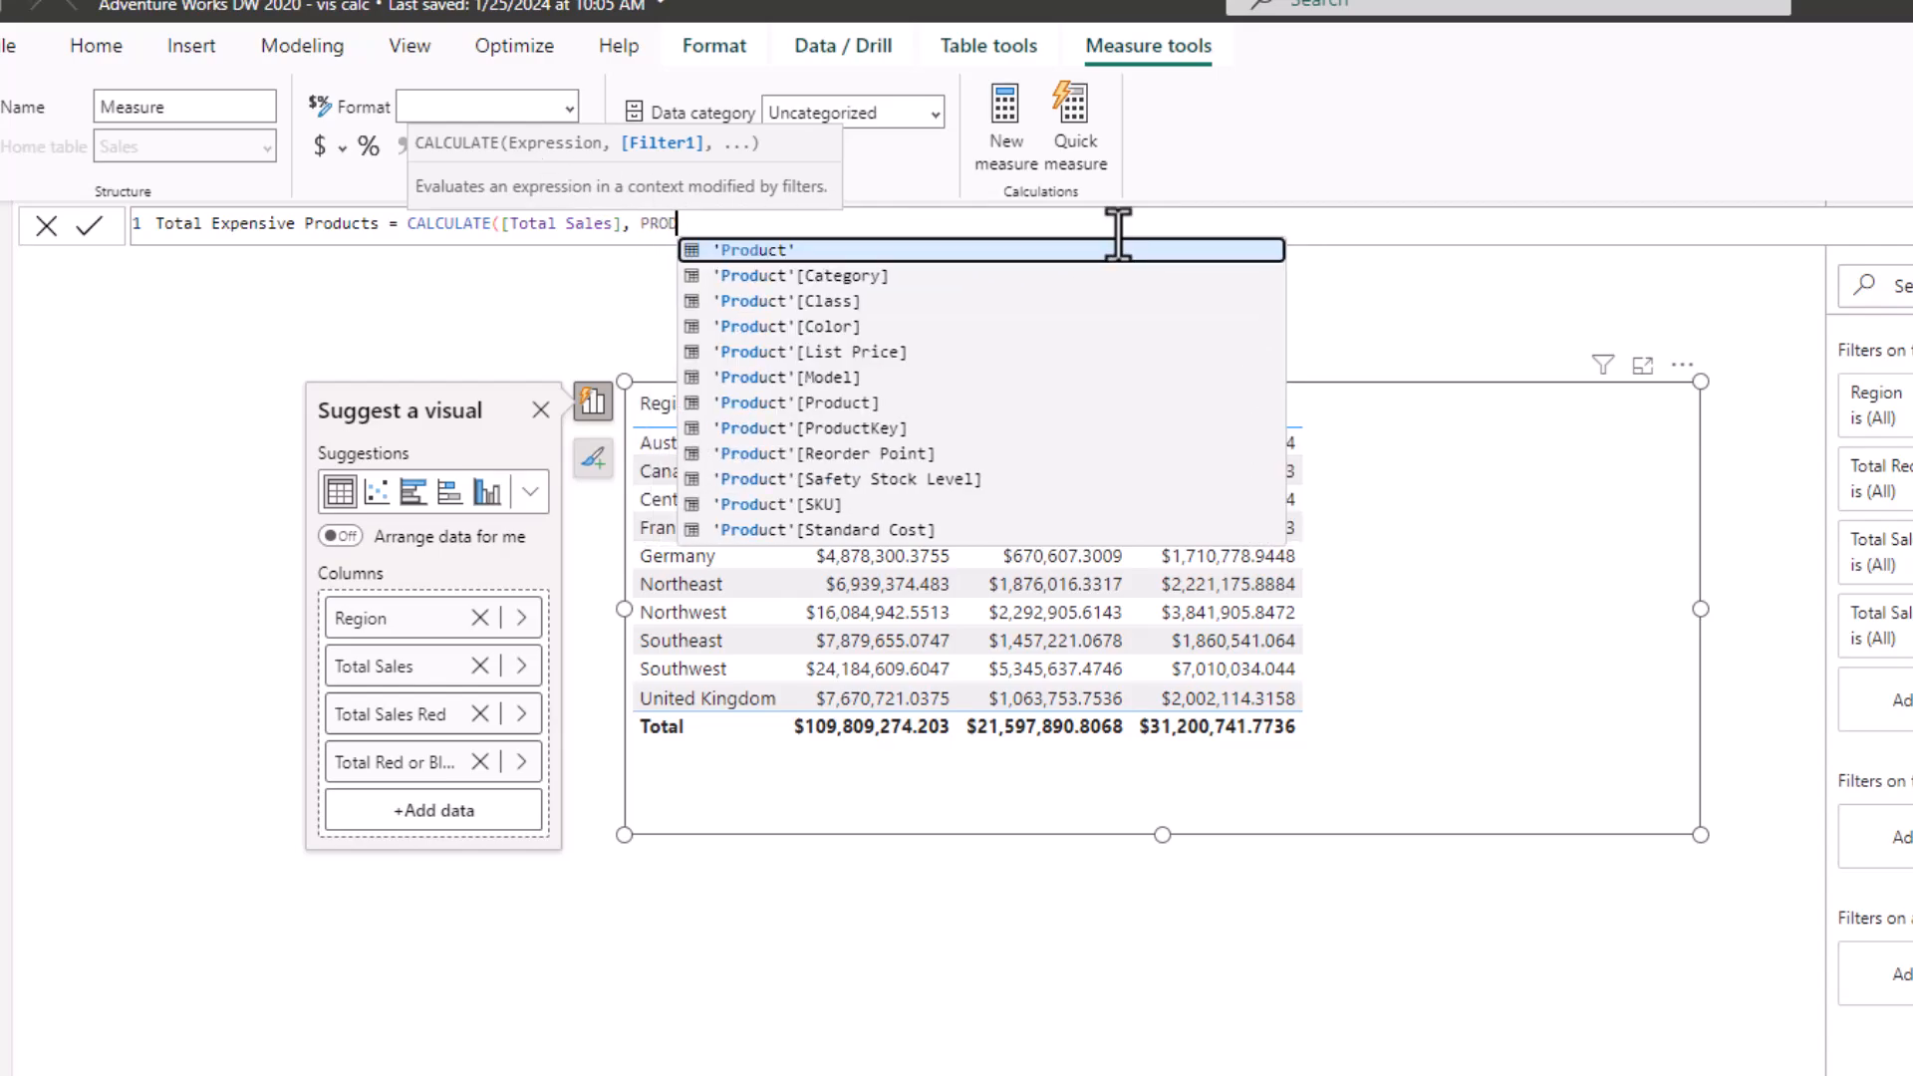
key("BackSpace")
key("BackSpace")
key("BackSpace")
key("BackSpace")
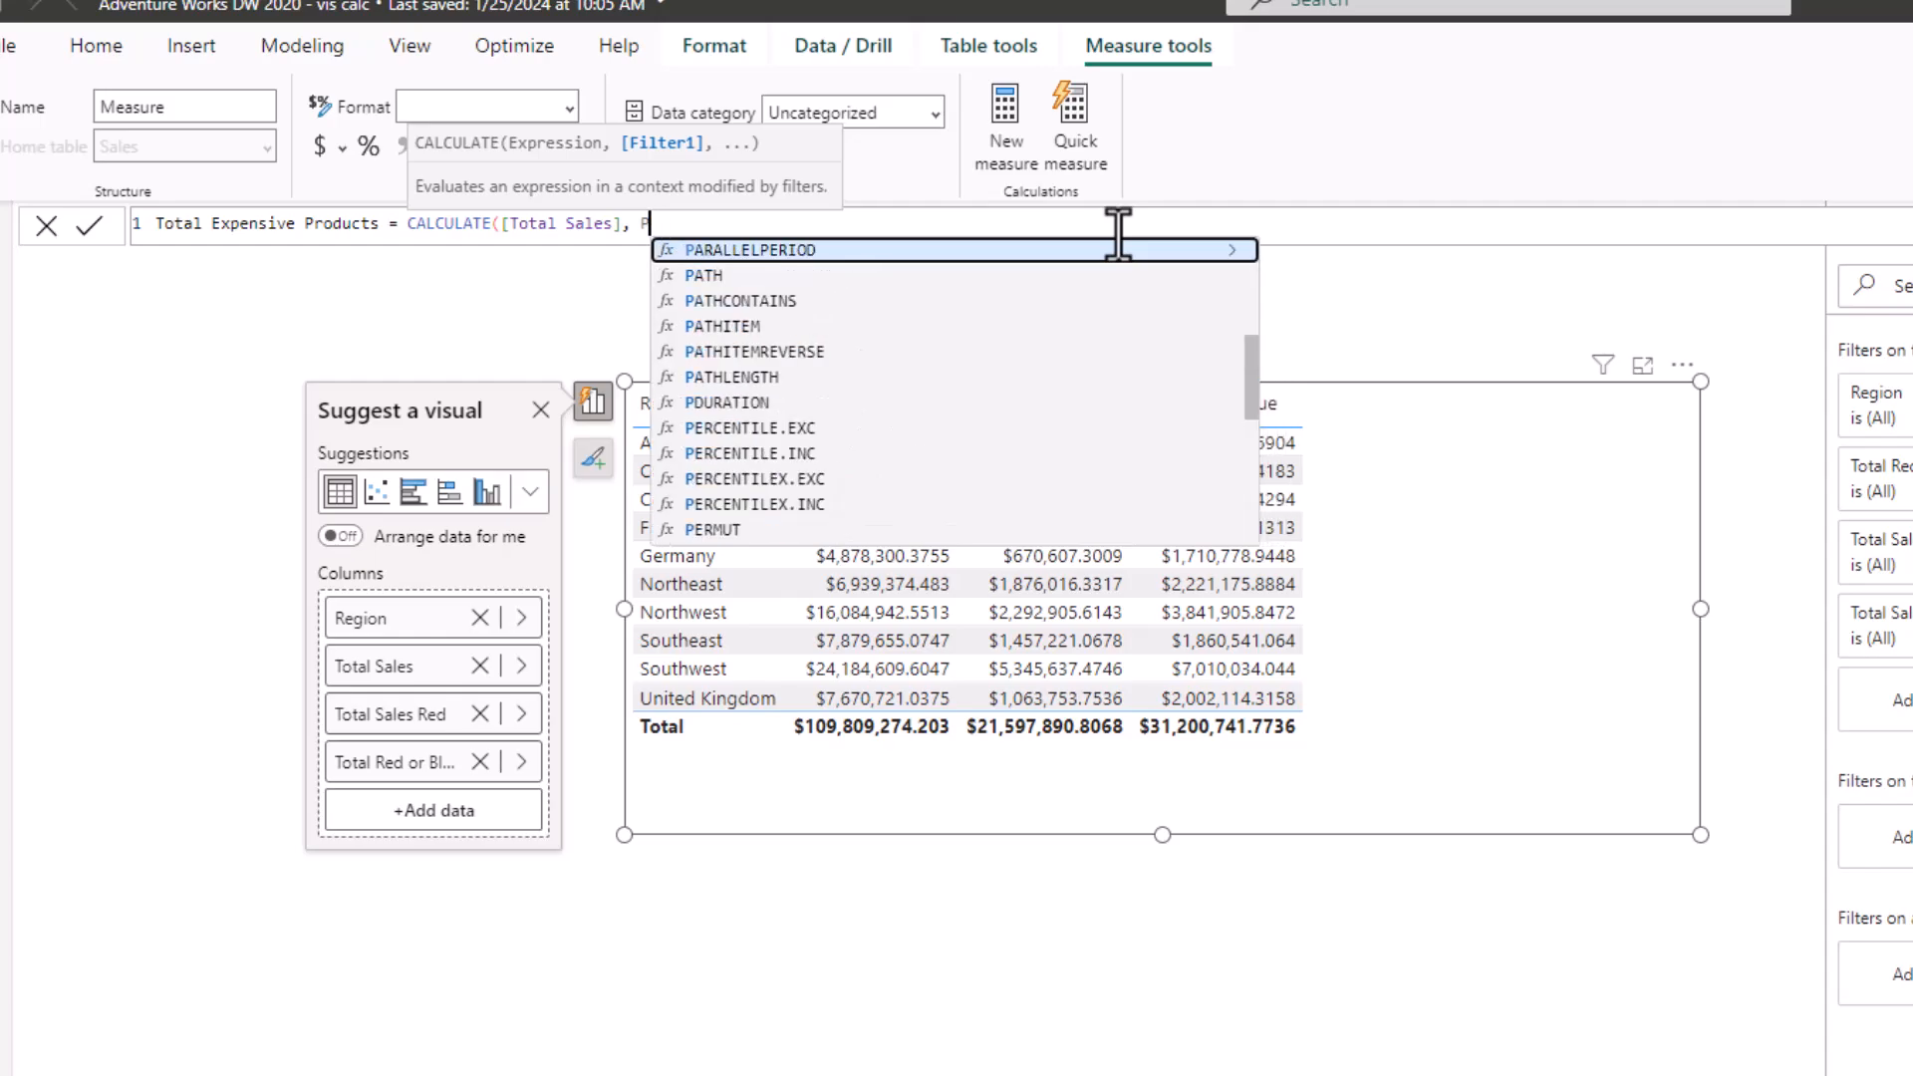
Add the filter 'Product'[List Price] > 1000 to the CALCULATE formula and commit the Total Expensive Products measure.
type("prod")
key("Down")
key("Down")
key("Down")
key("Down")
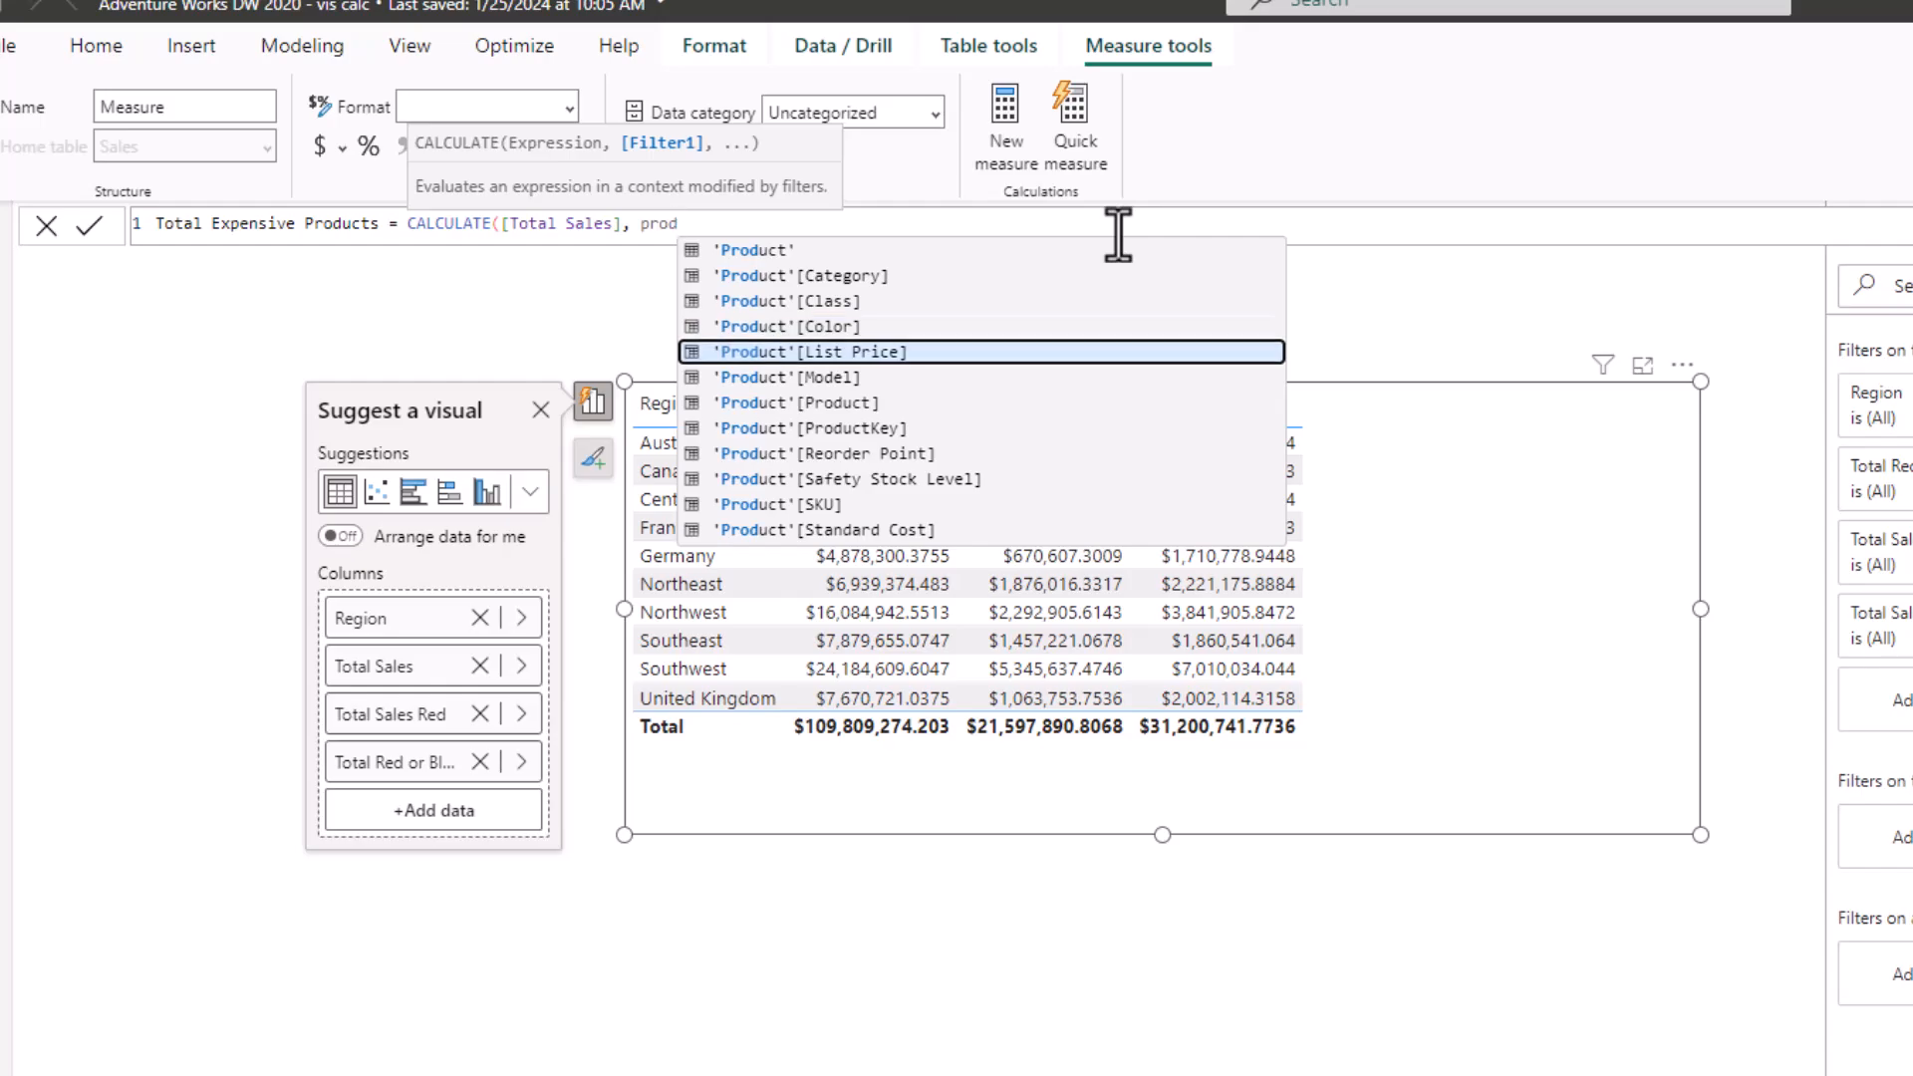
key("Tab")
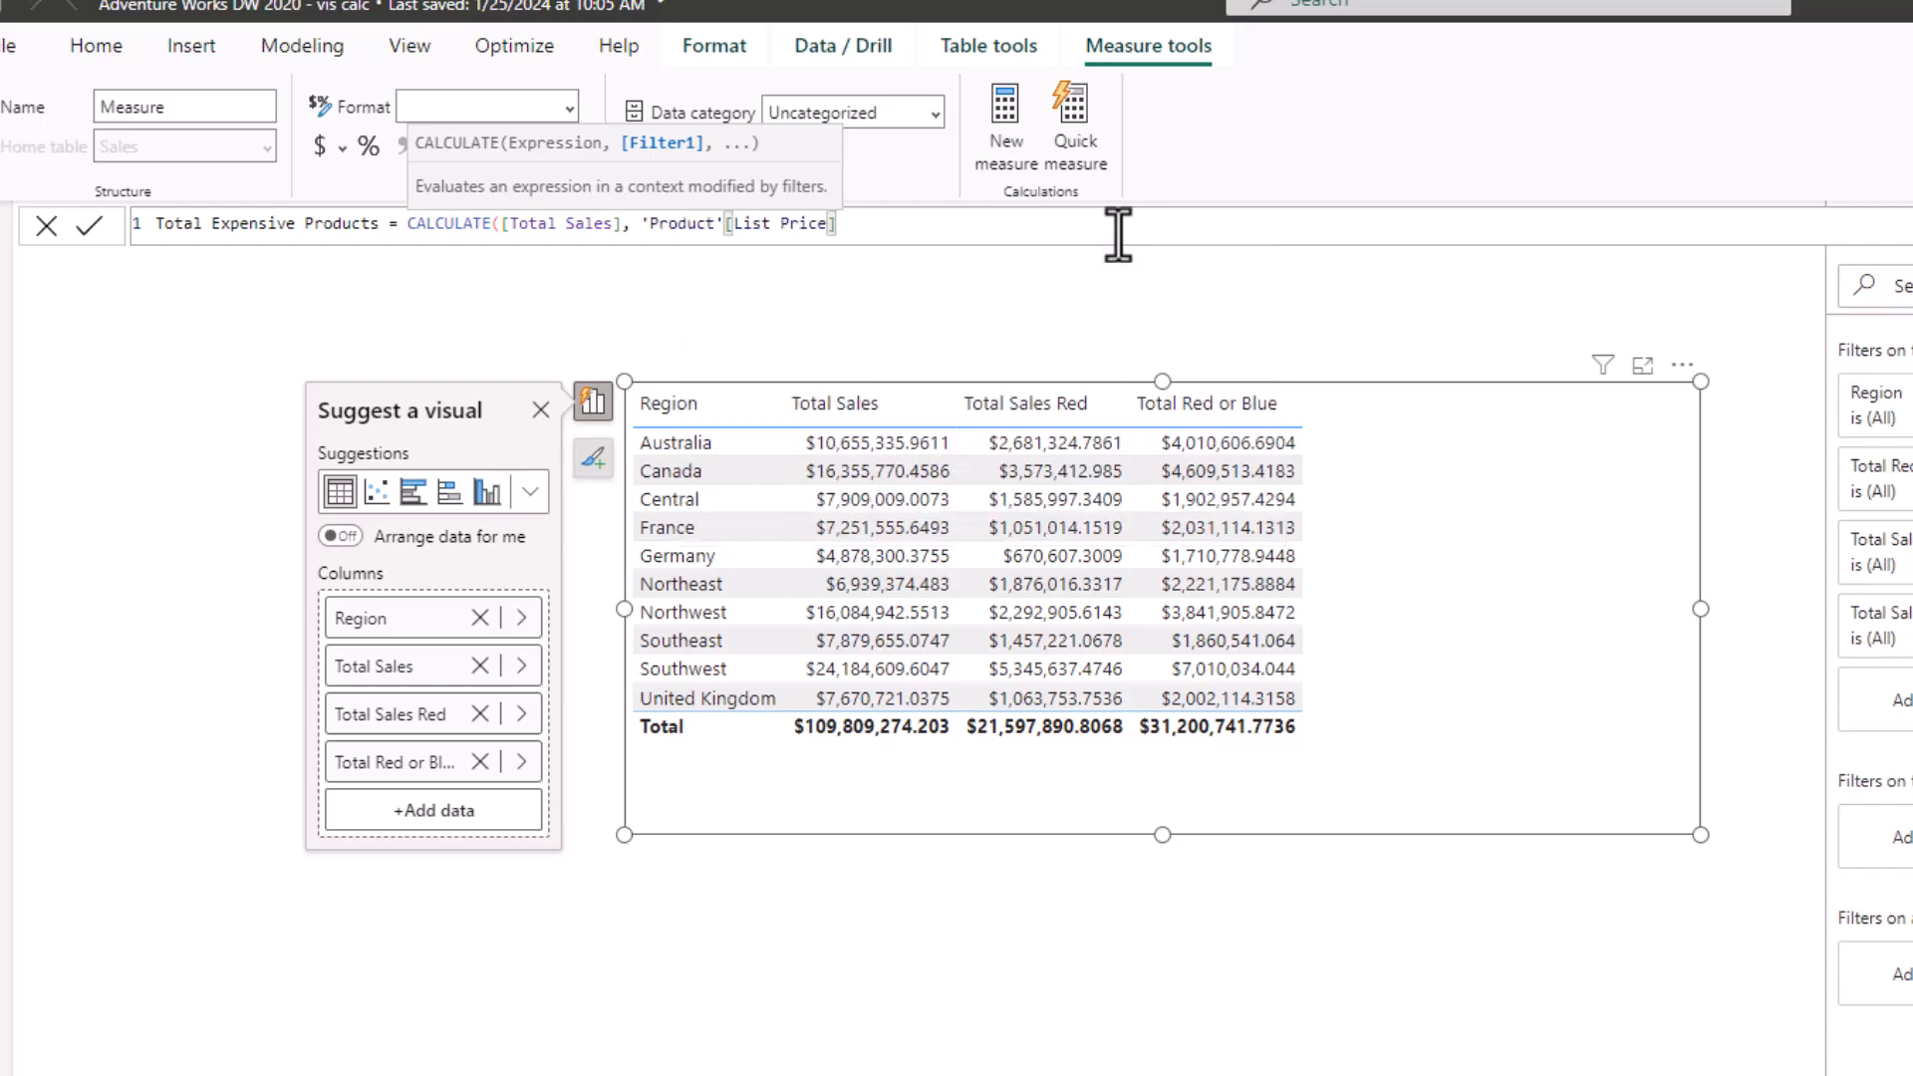
type("> 1000)")
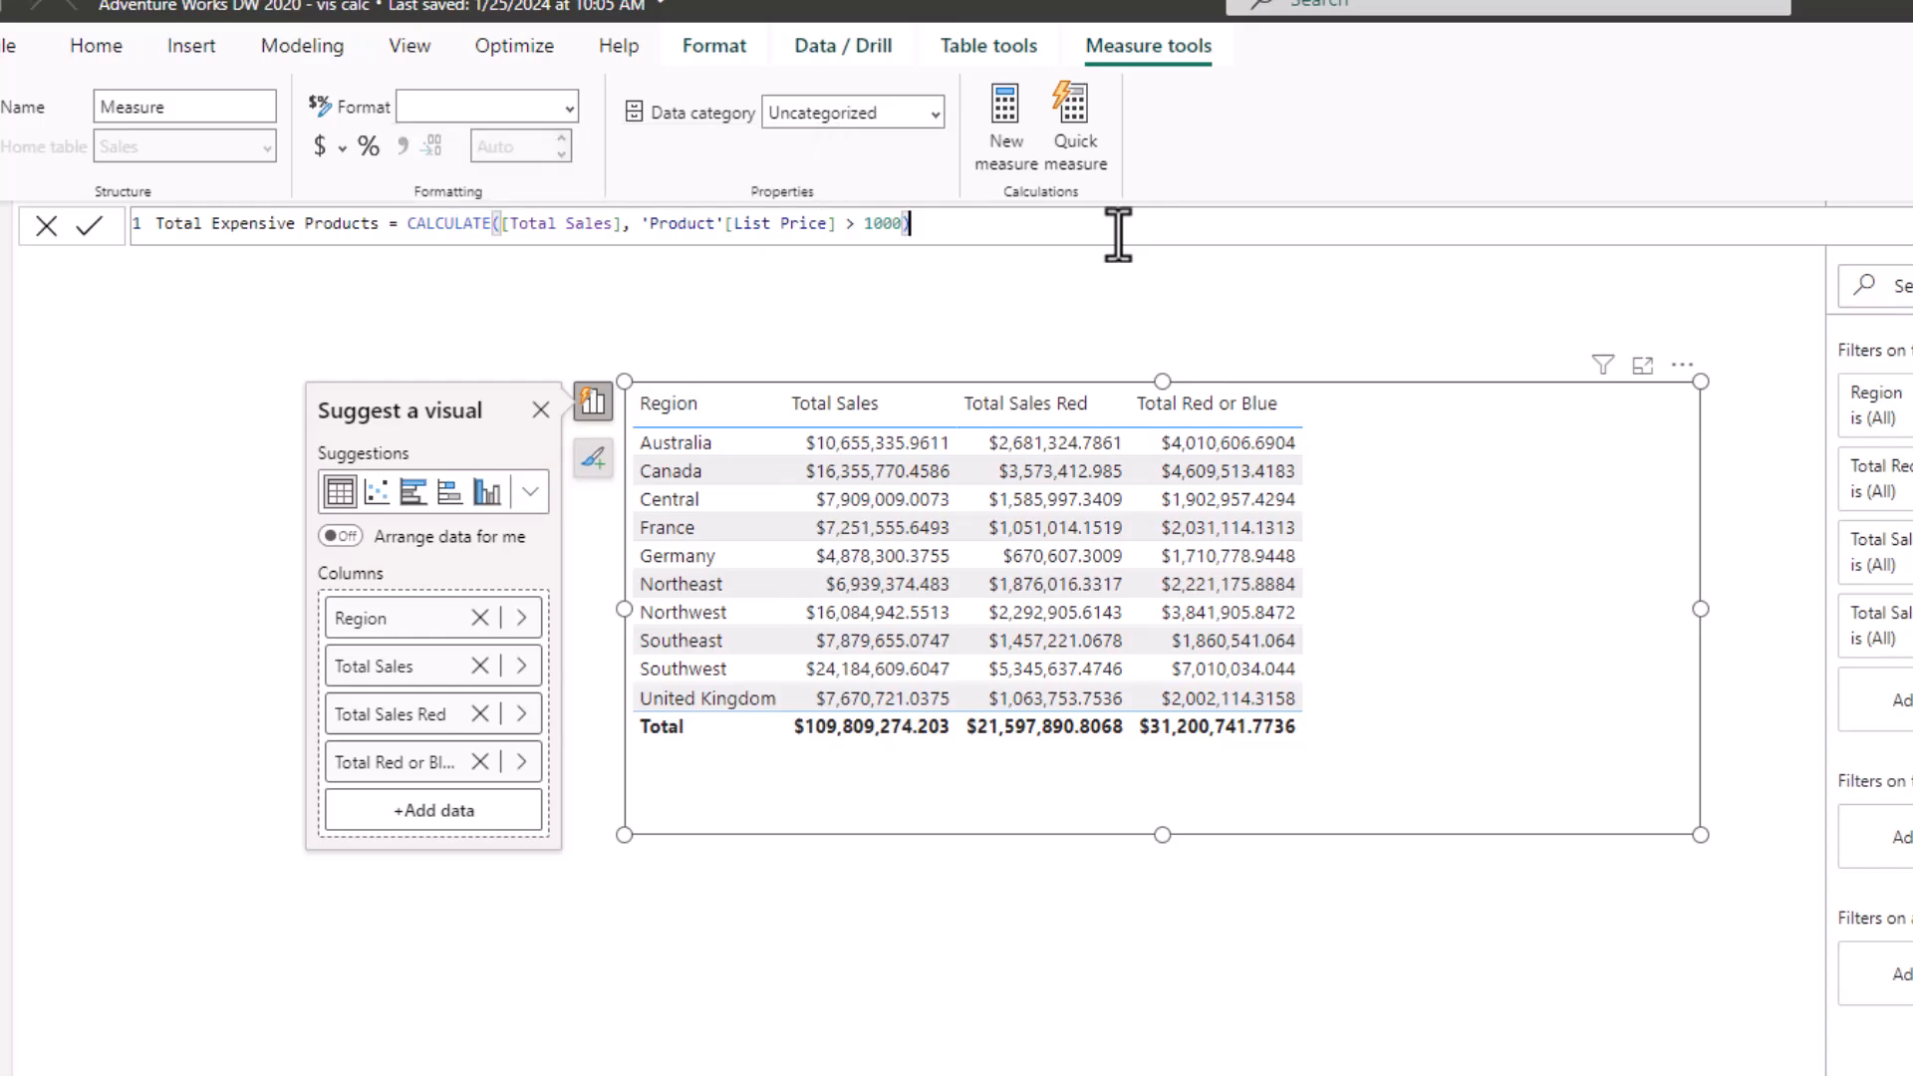
key("Return")
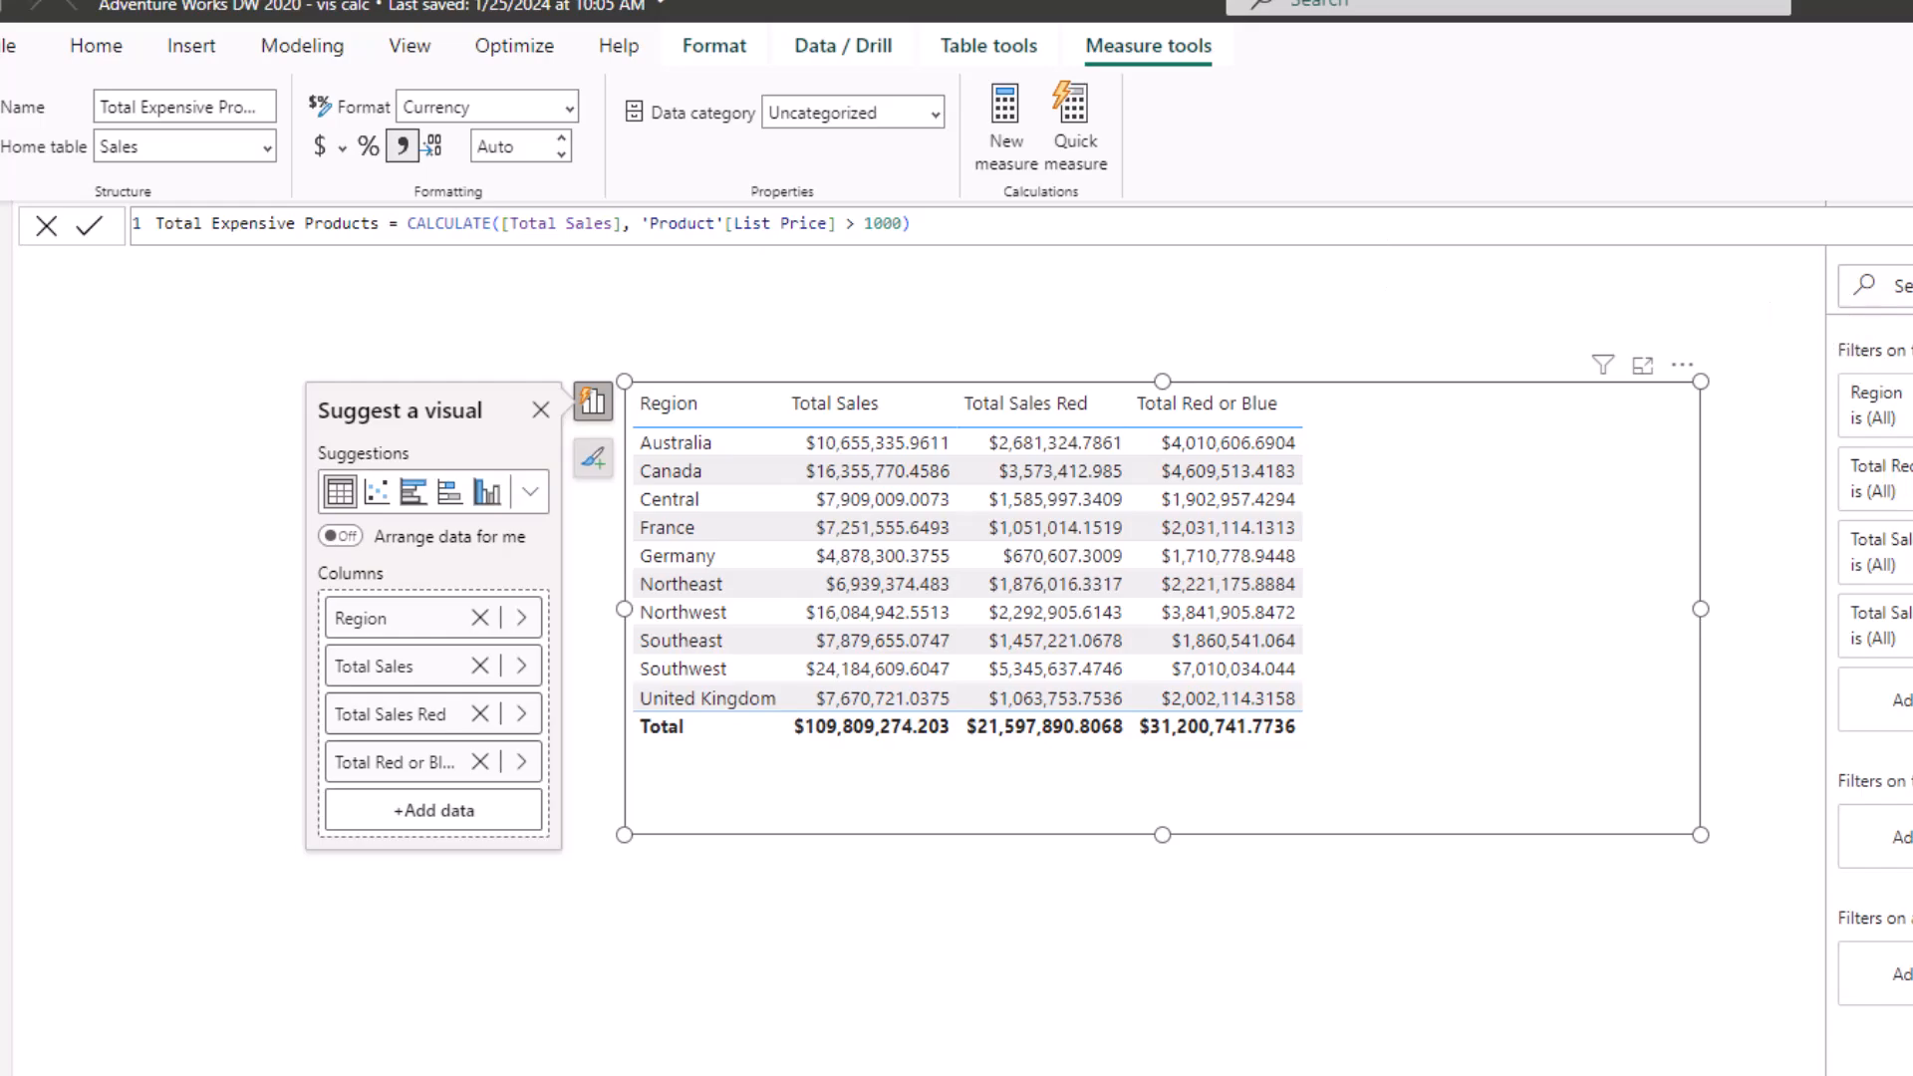
Replace Total Red or Blue with Total Expensive Products in the table visual and shift the visual left on the canvas.
left_click_drag(1751, 571, 1502, 585)
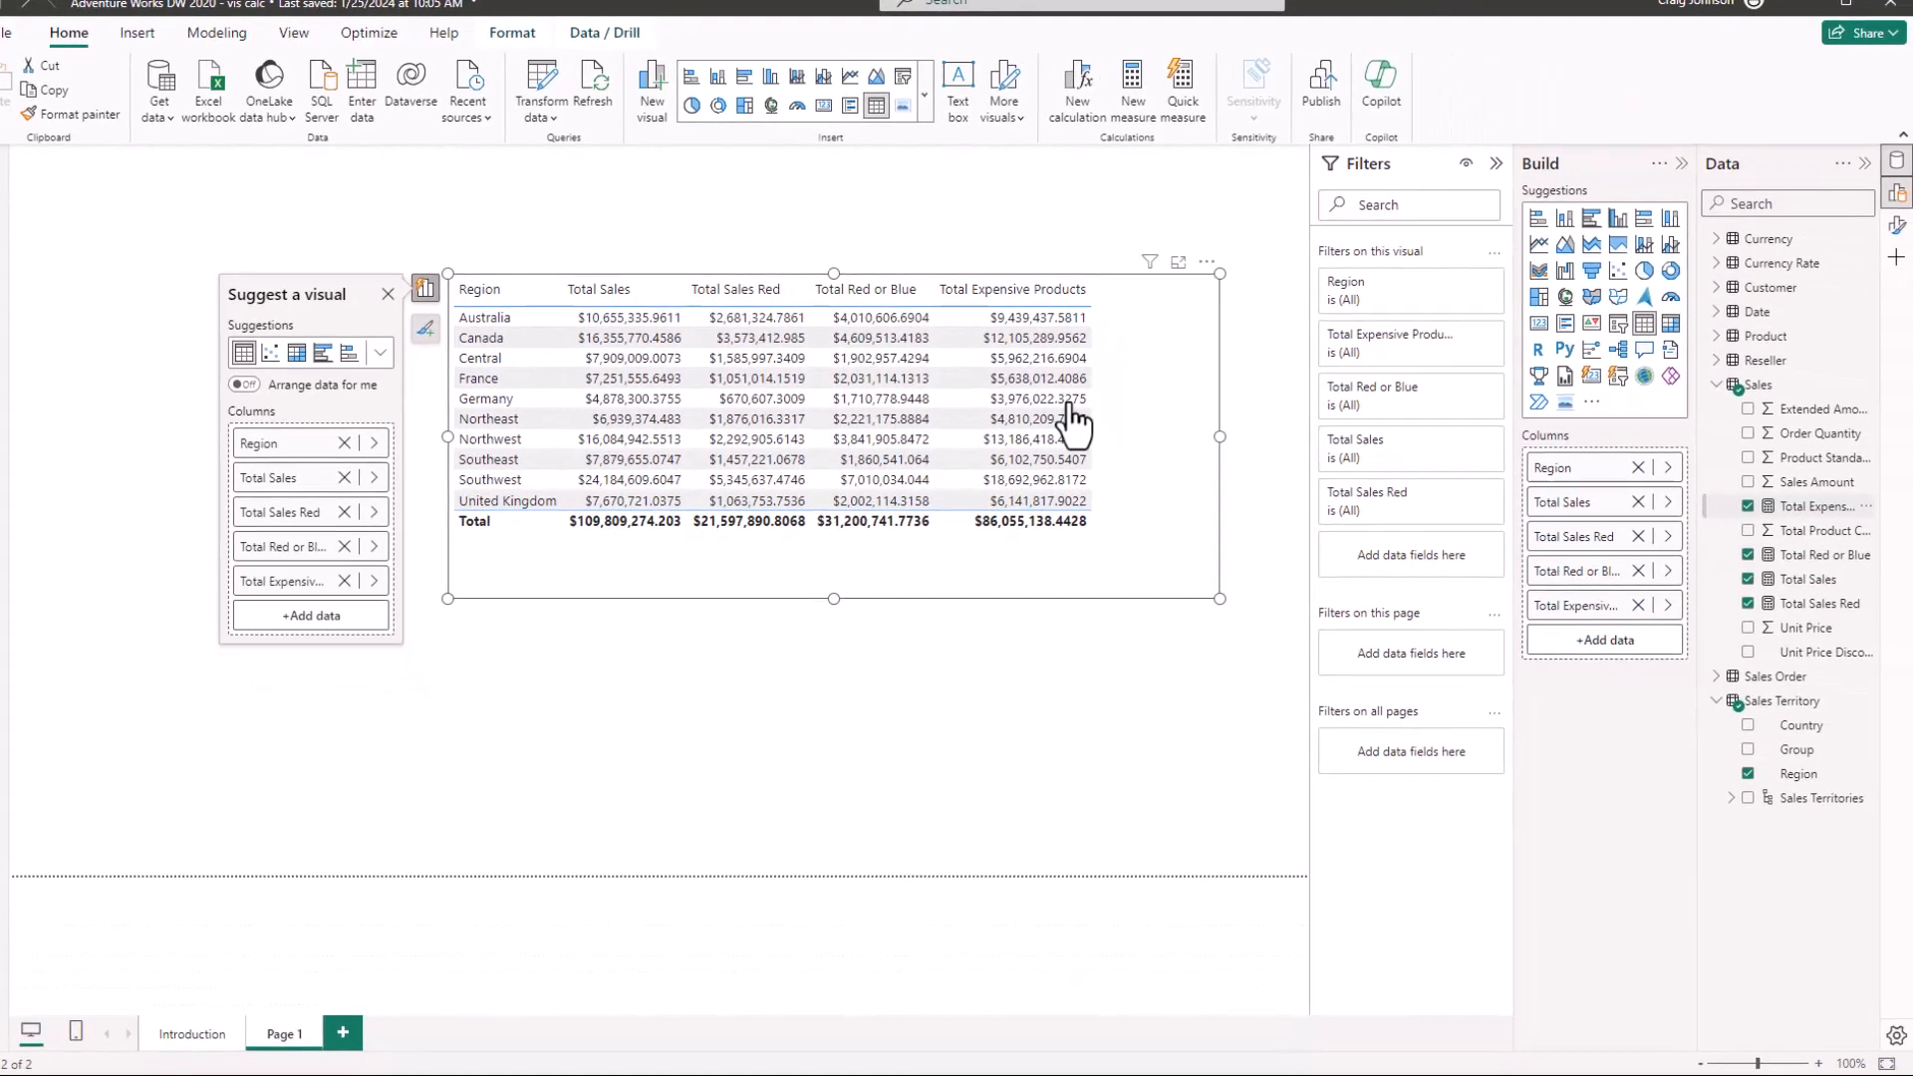
left_click_drag(1151, 311, 1012, 313)
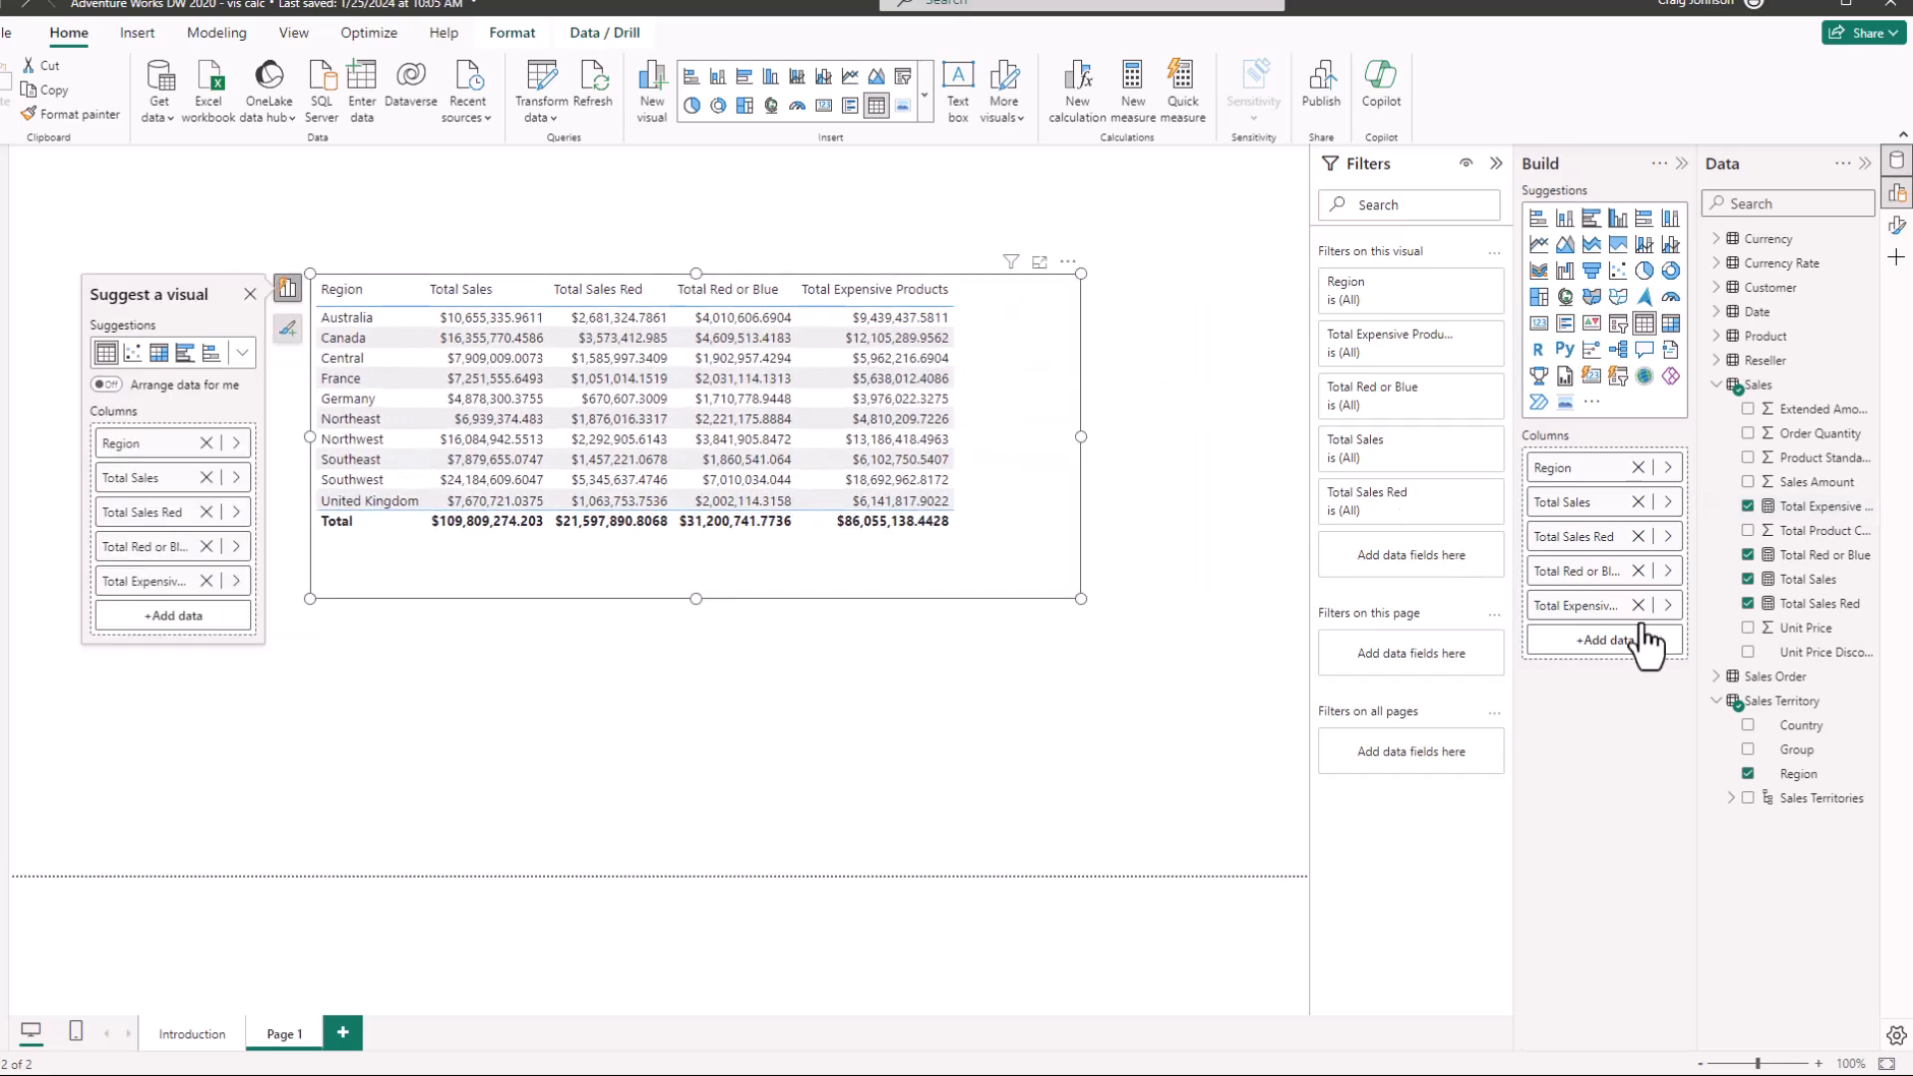
left_click(1747, 555)
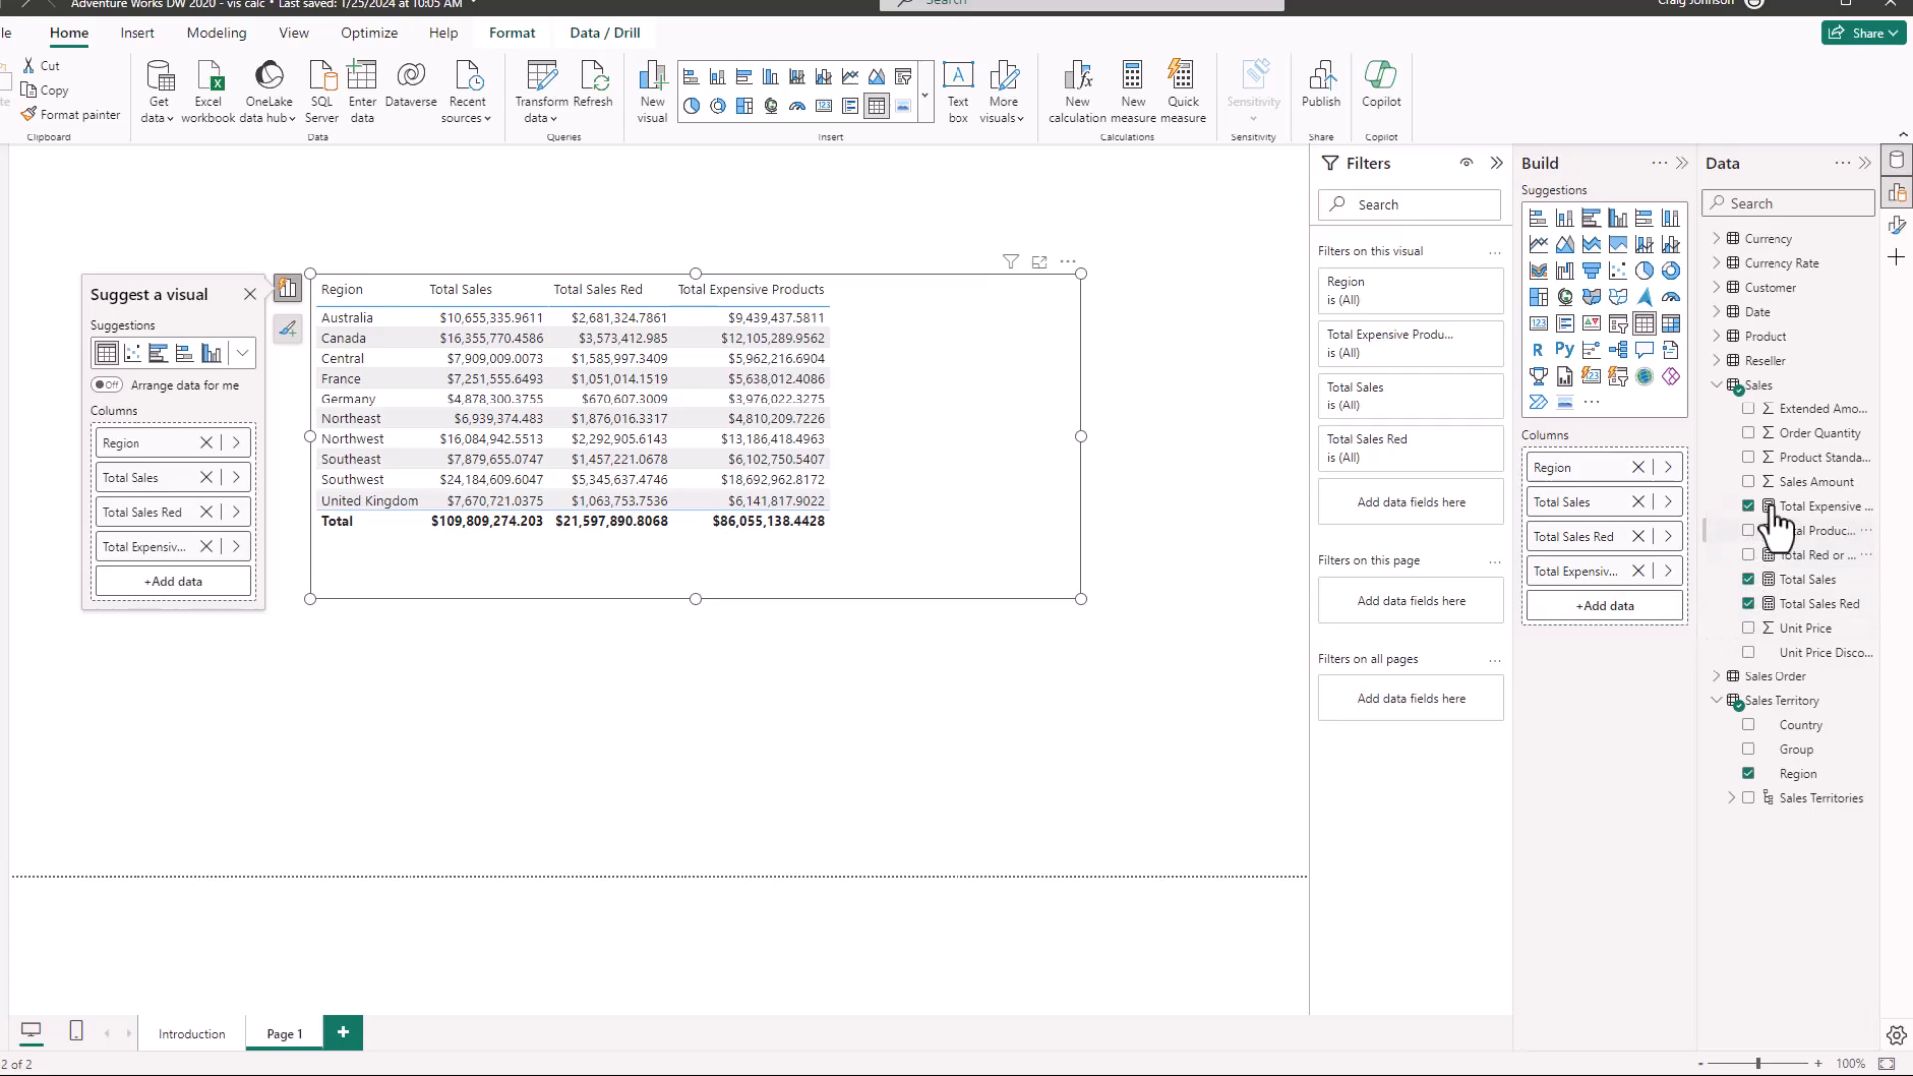
Start a new Sales table measure named Less Expensive Sales with CALCULATE and [Total Sales] as its expression.
left_click(1813, 397)
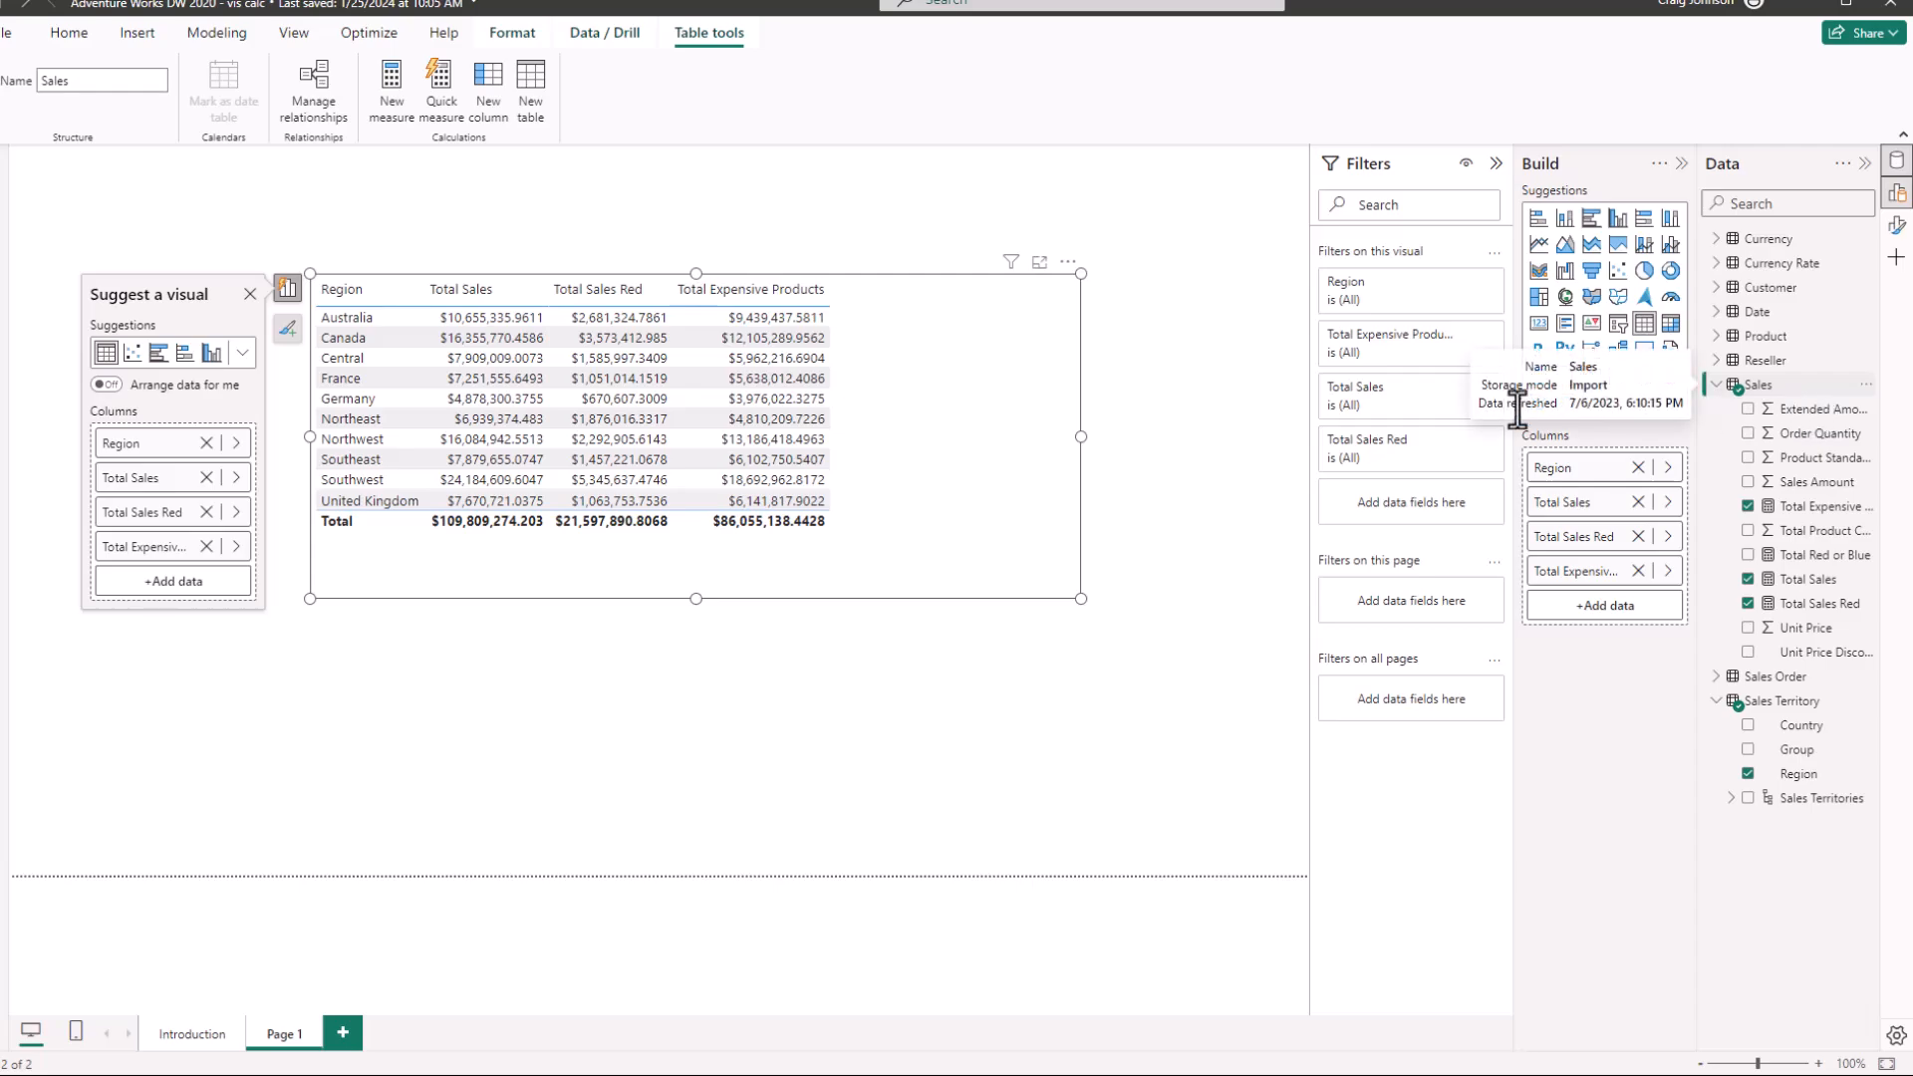
left_click(386, 101)
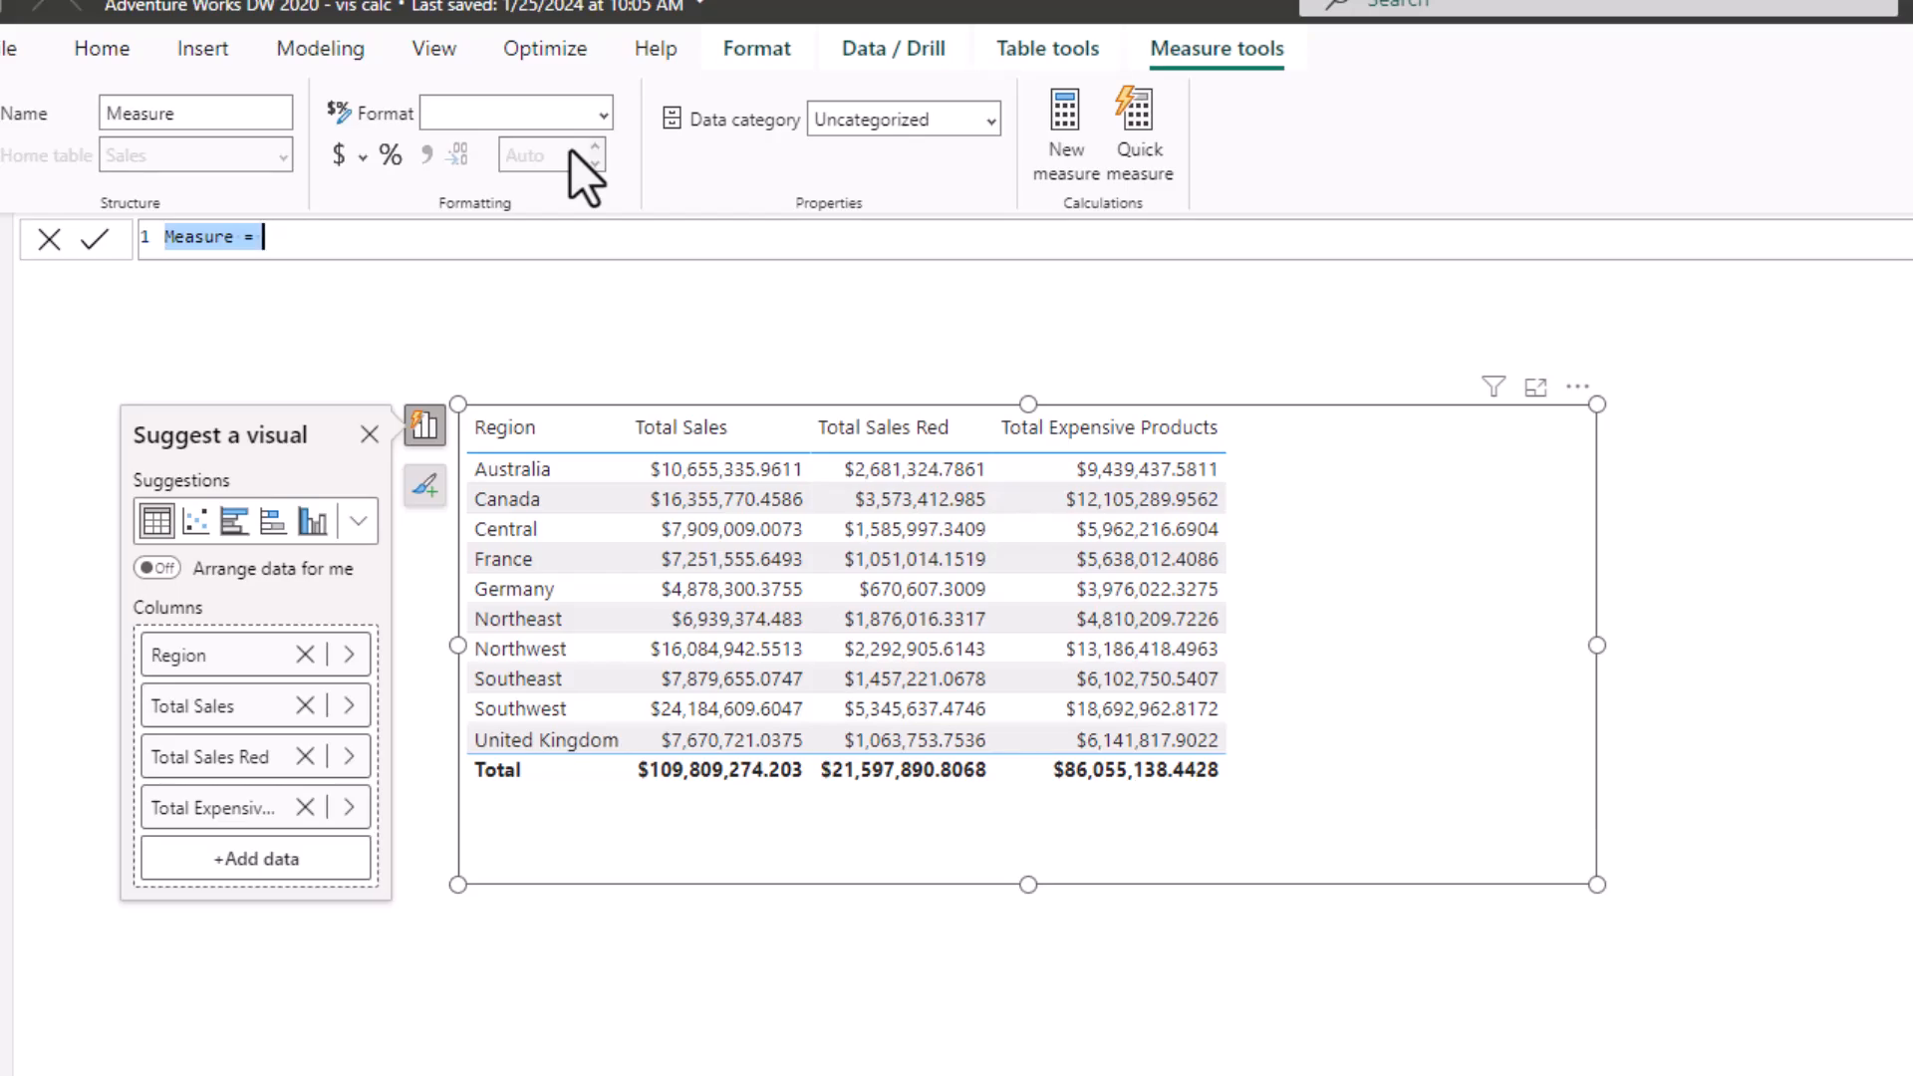
type("Less ")
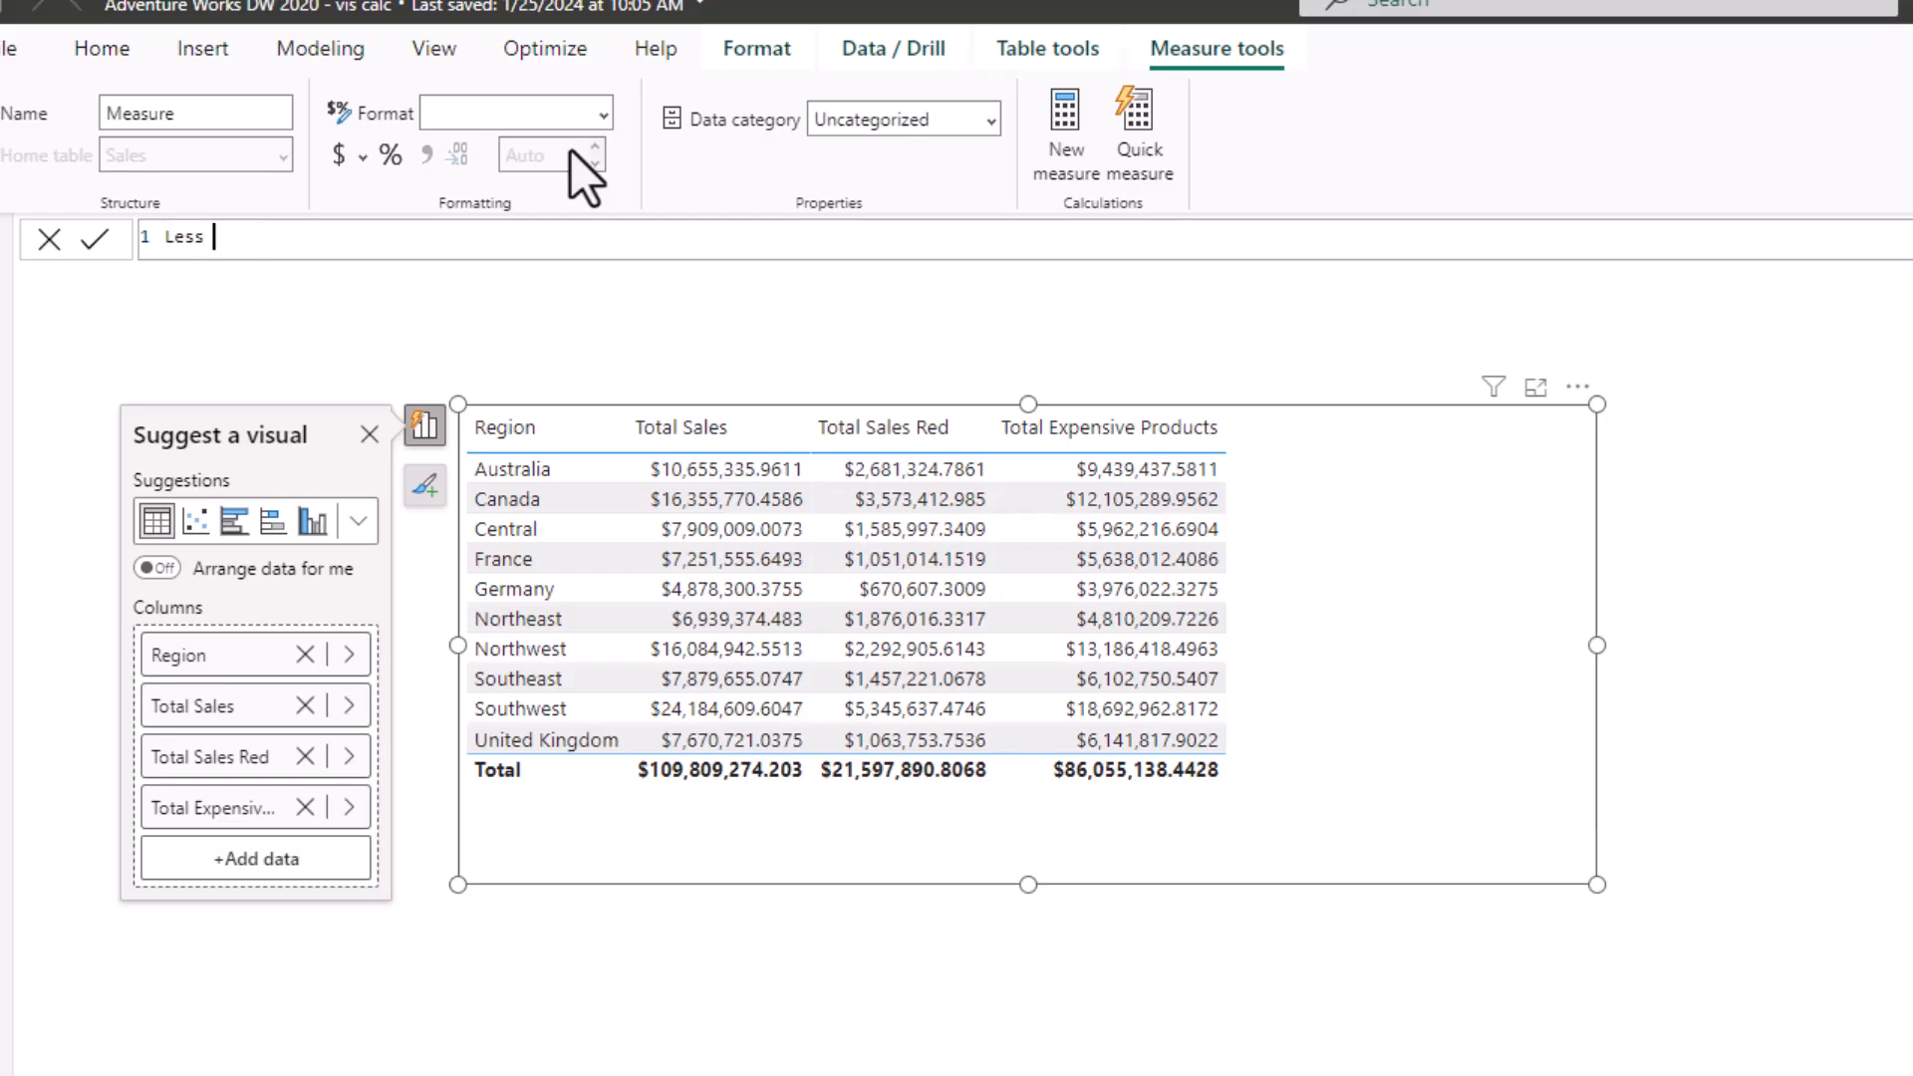
type("Expensive Sales = CALCULATE(")
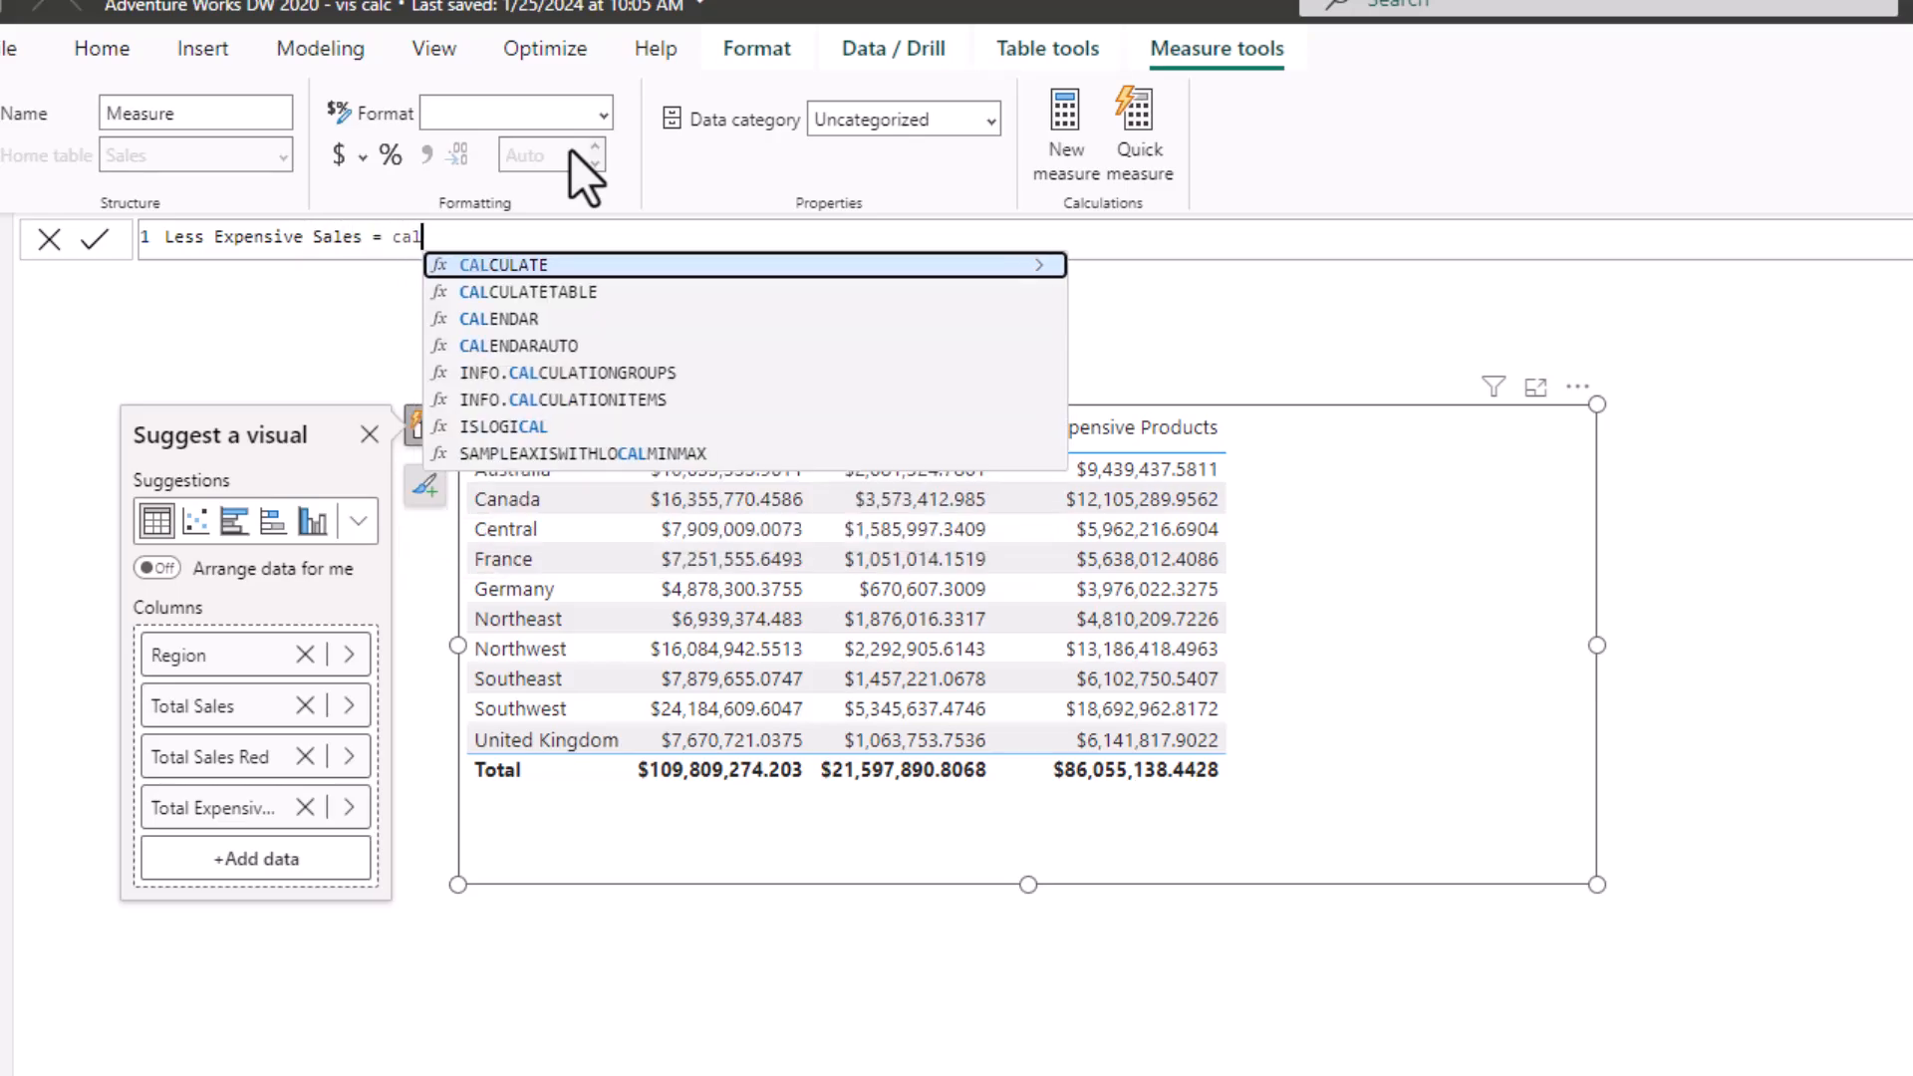
type("tot")
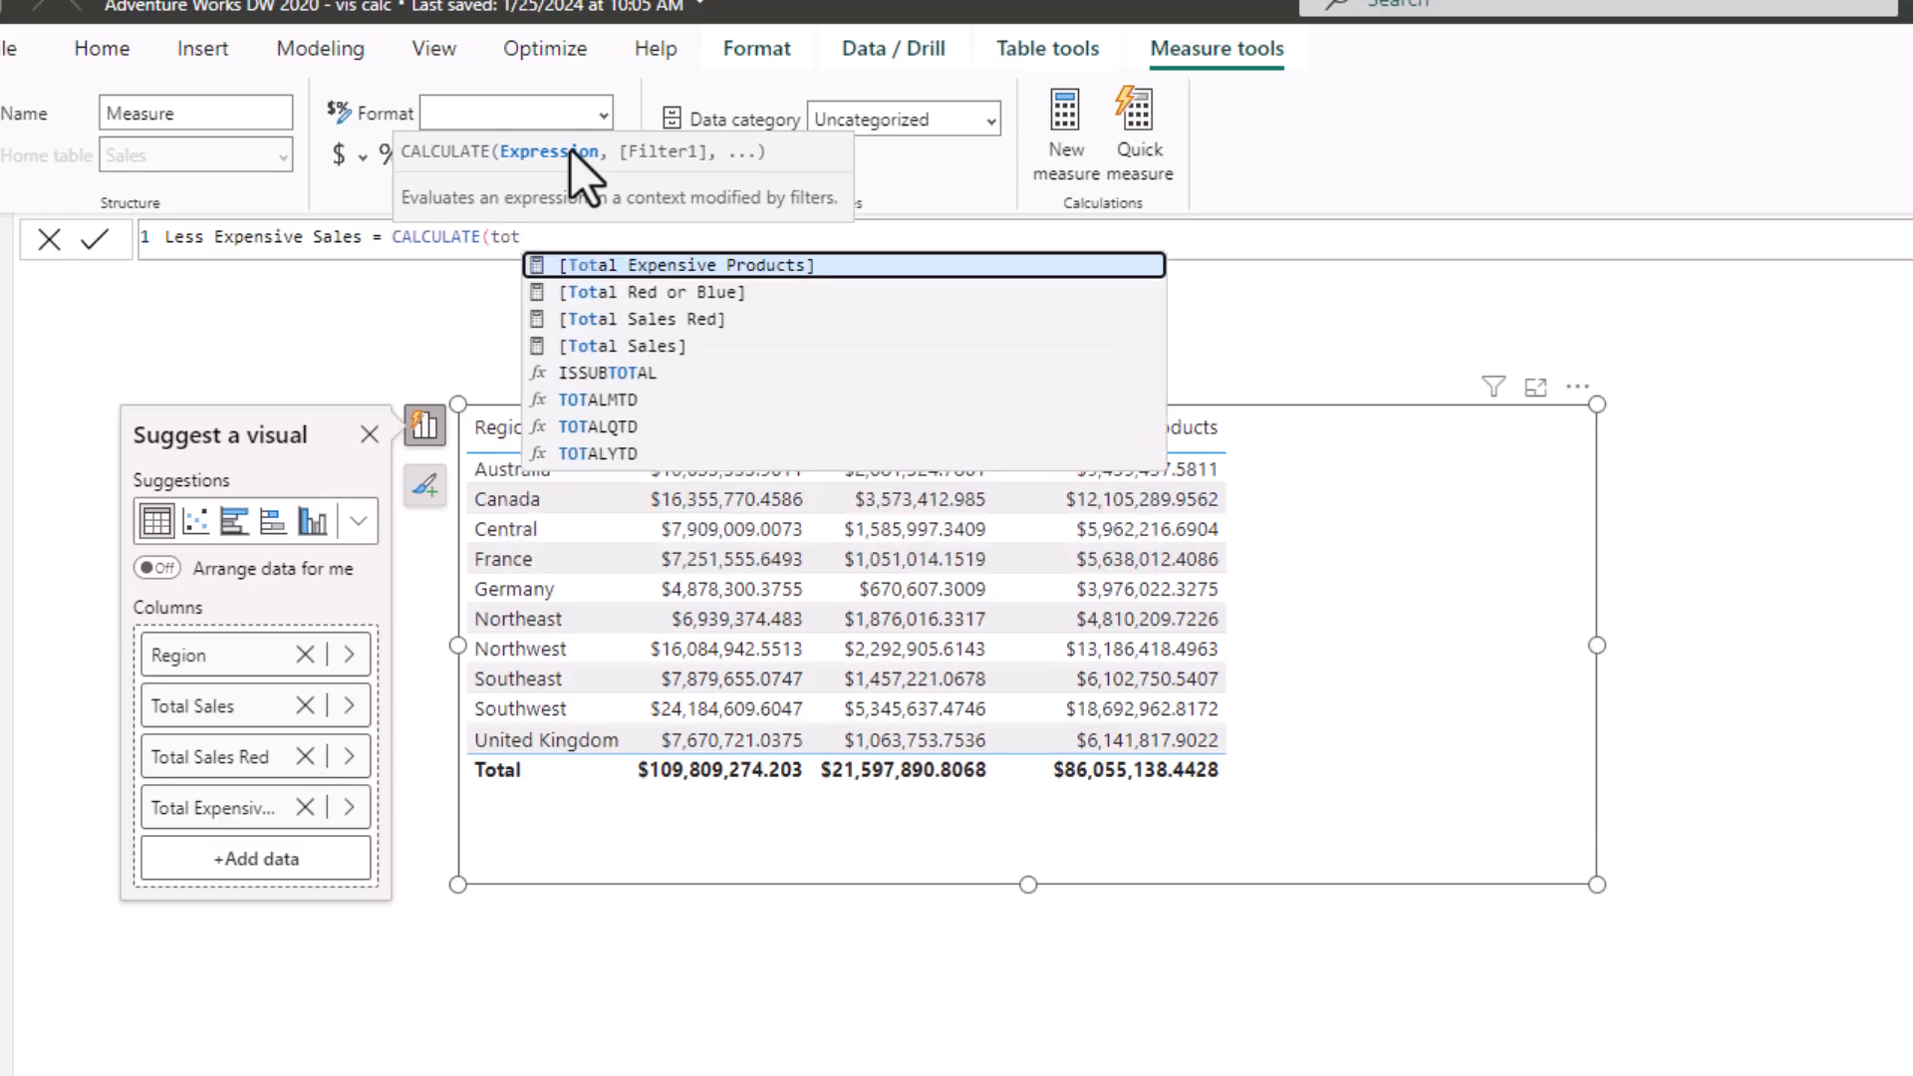
key("Down")
key("Down")
key("Down")
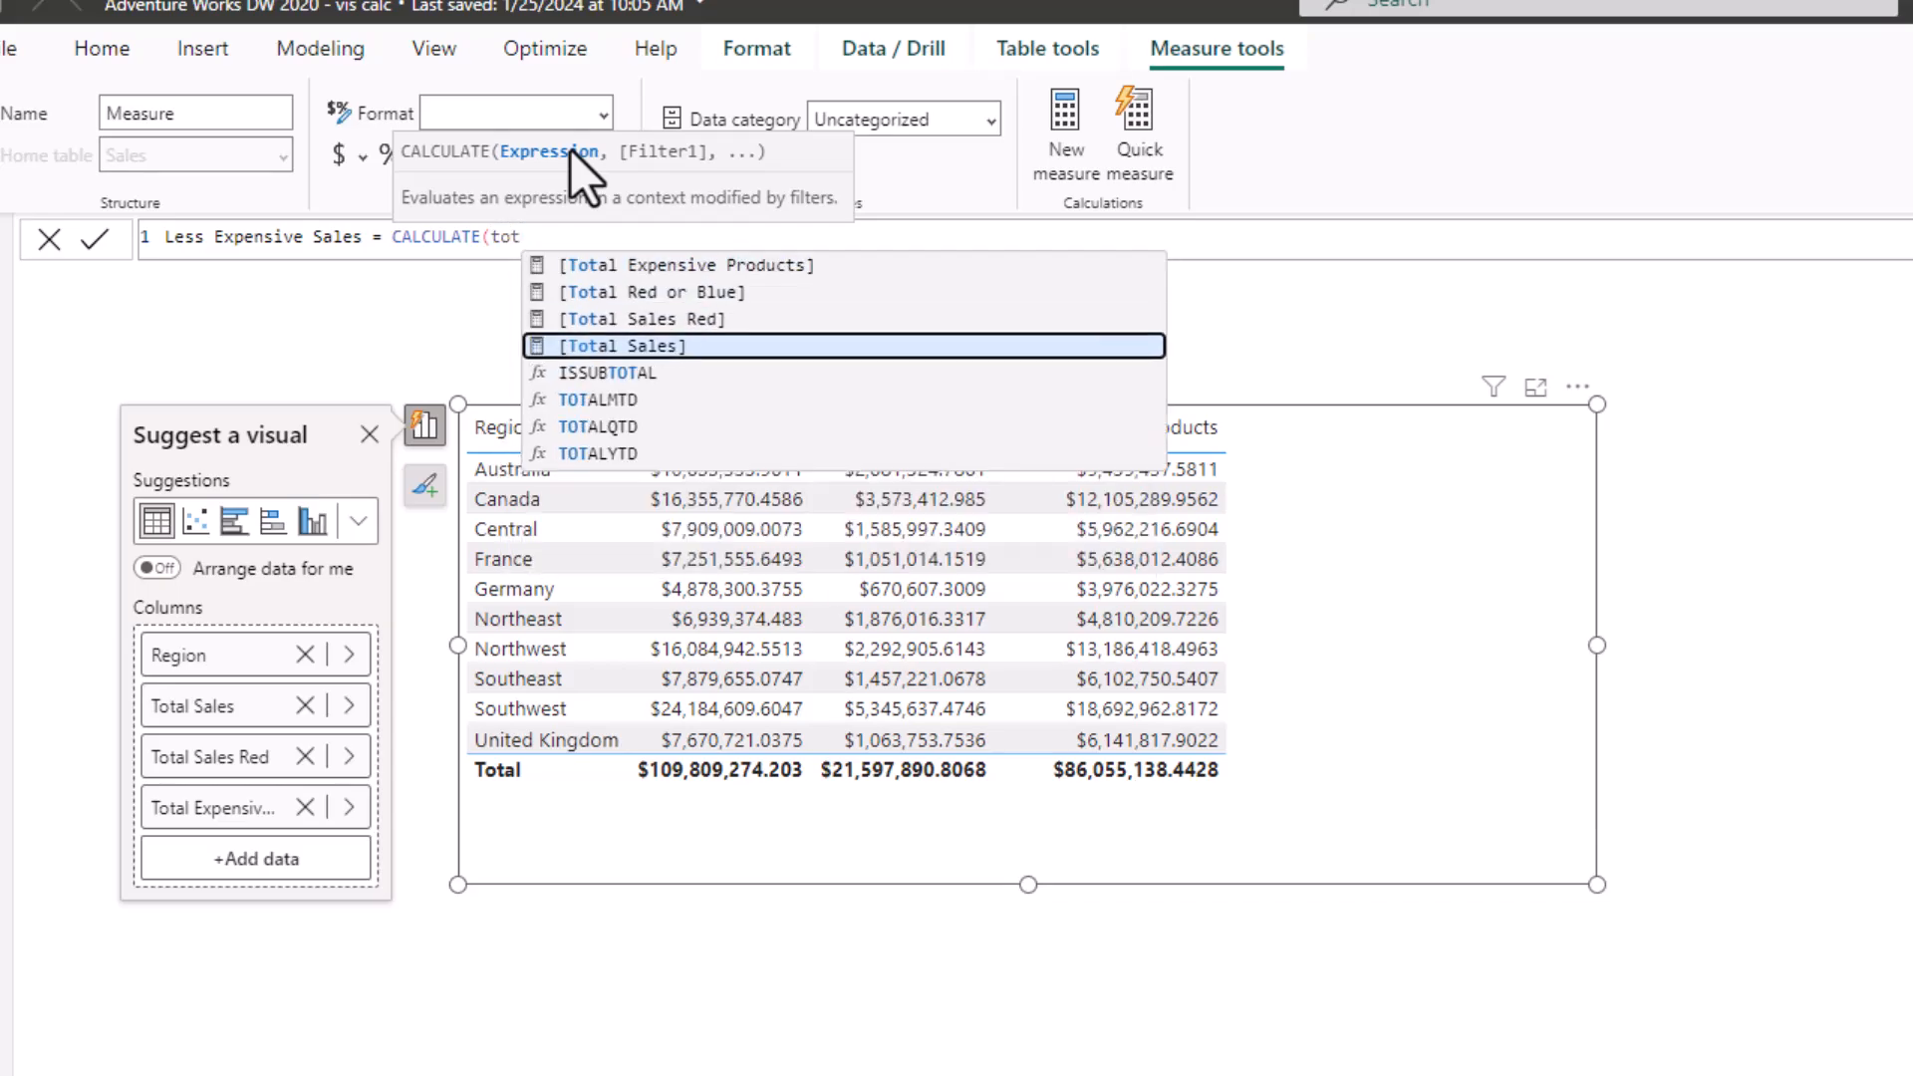
key("Tab")
type(",")
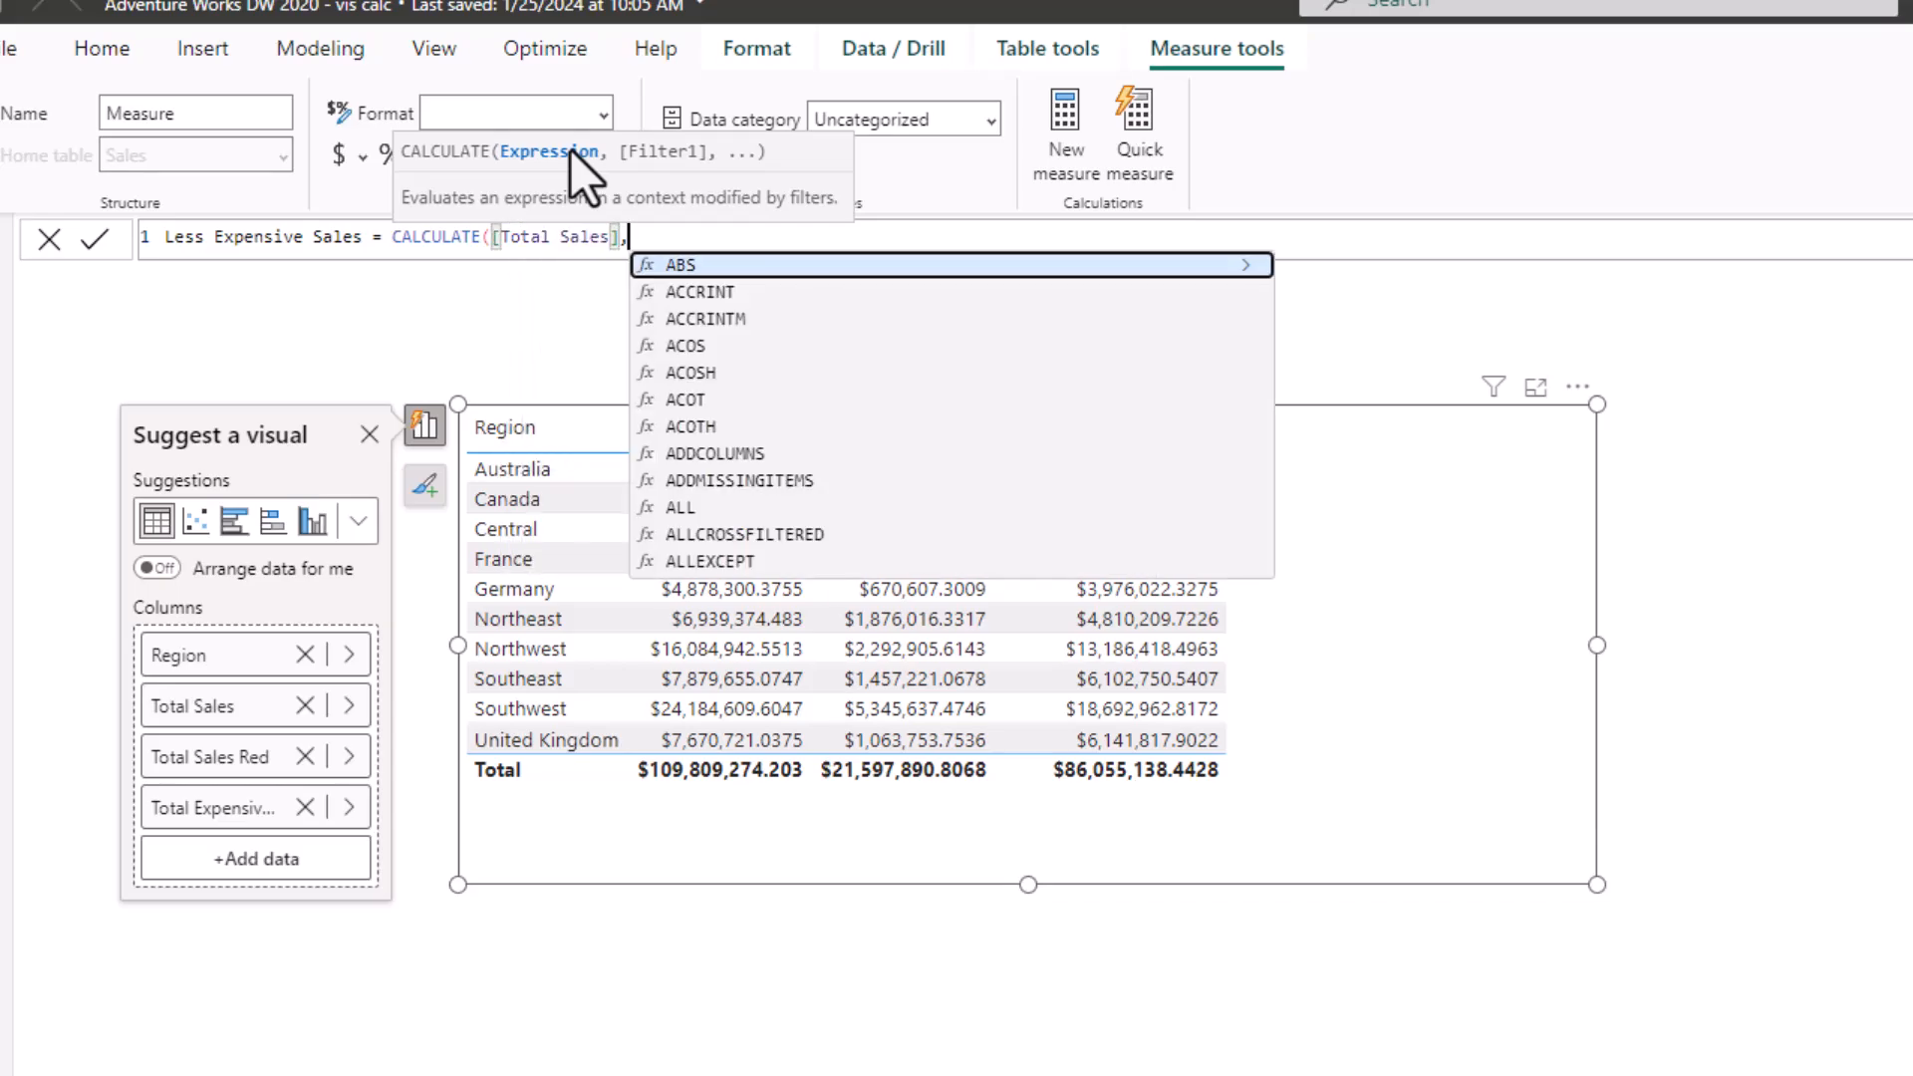
Add the filter 'Product'[List Price] < 500 to the CALCULATE formula and commit the Less Expensive Sales measure.
type("prod")
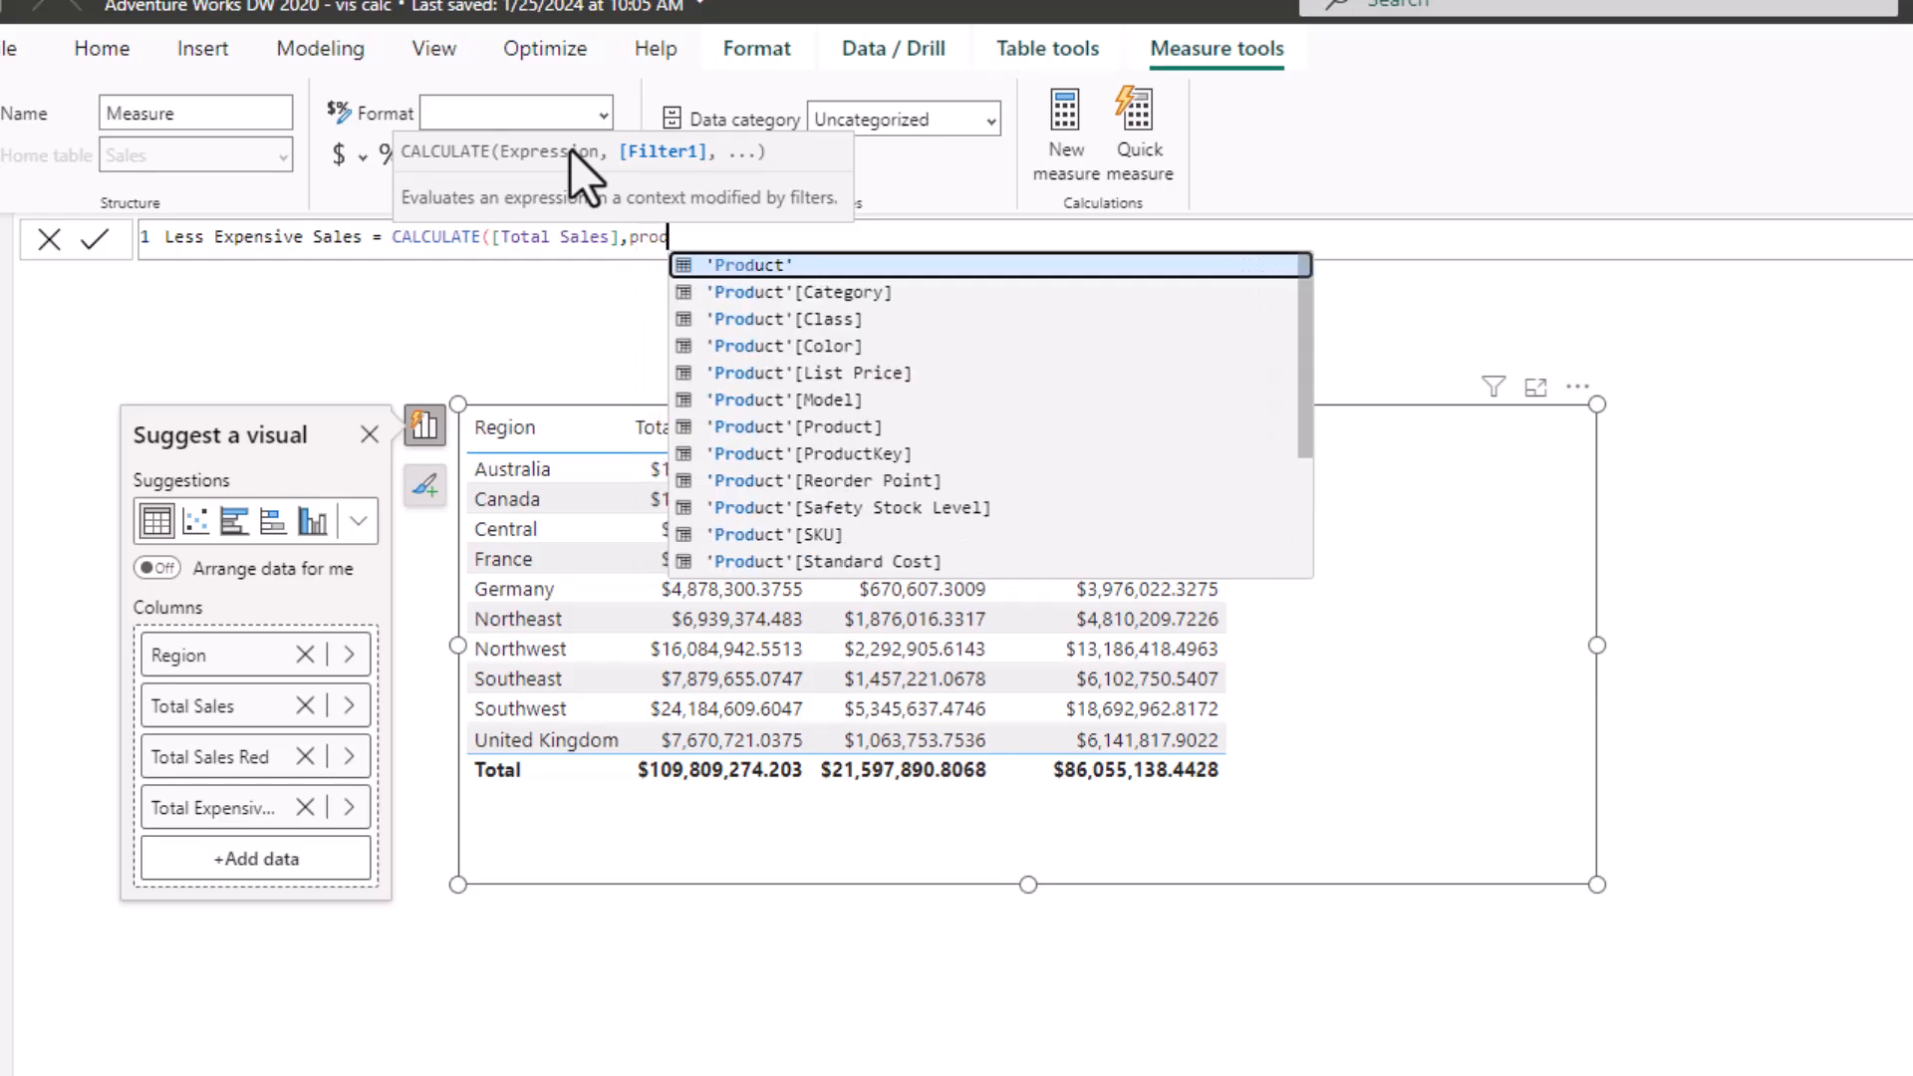
key("Down")
key("Down")
key("Down")
key("Down")
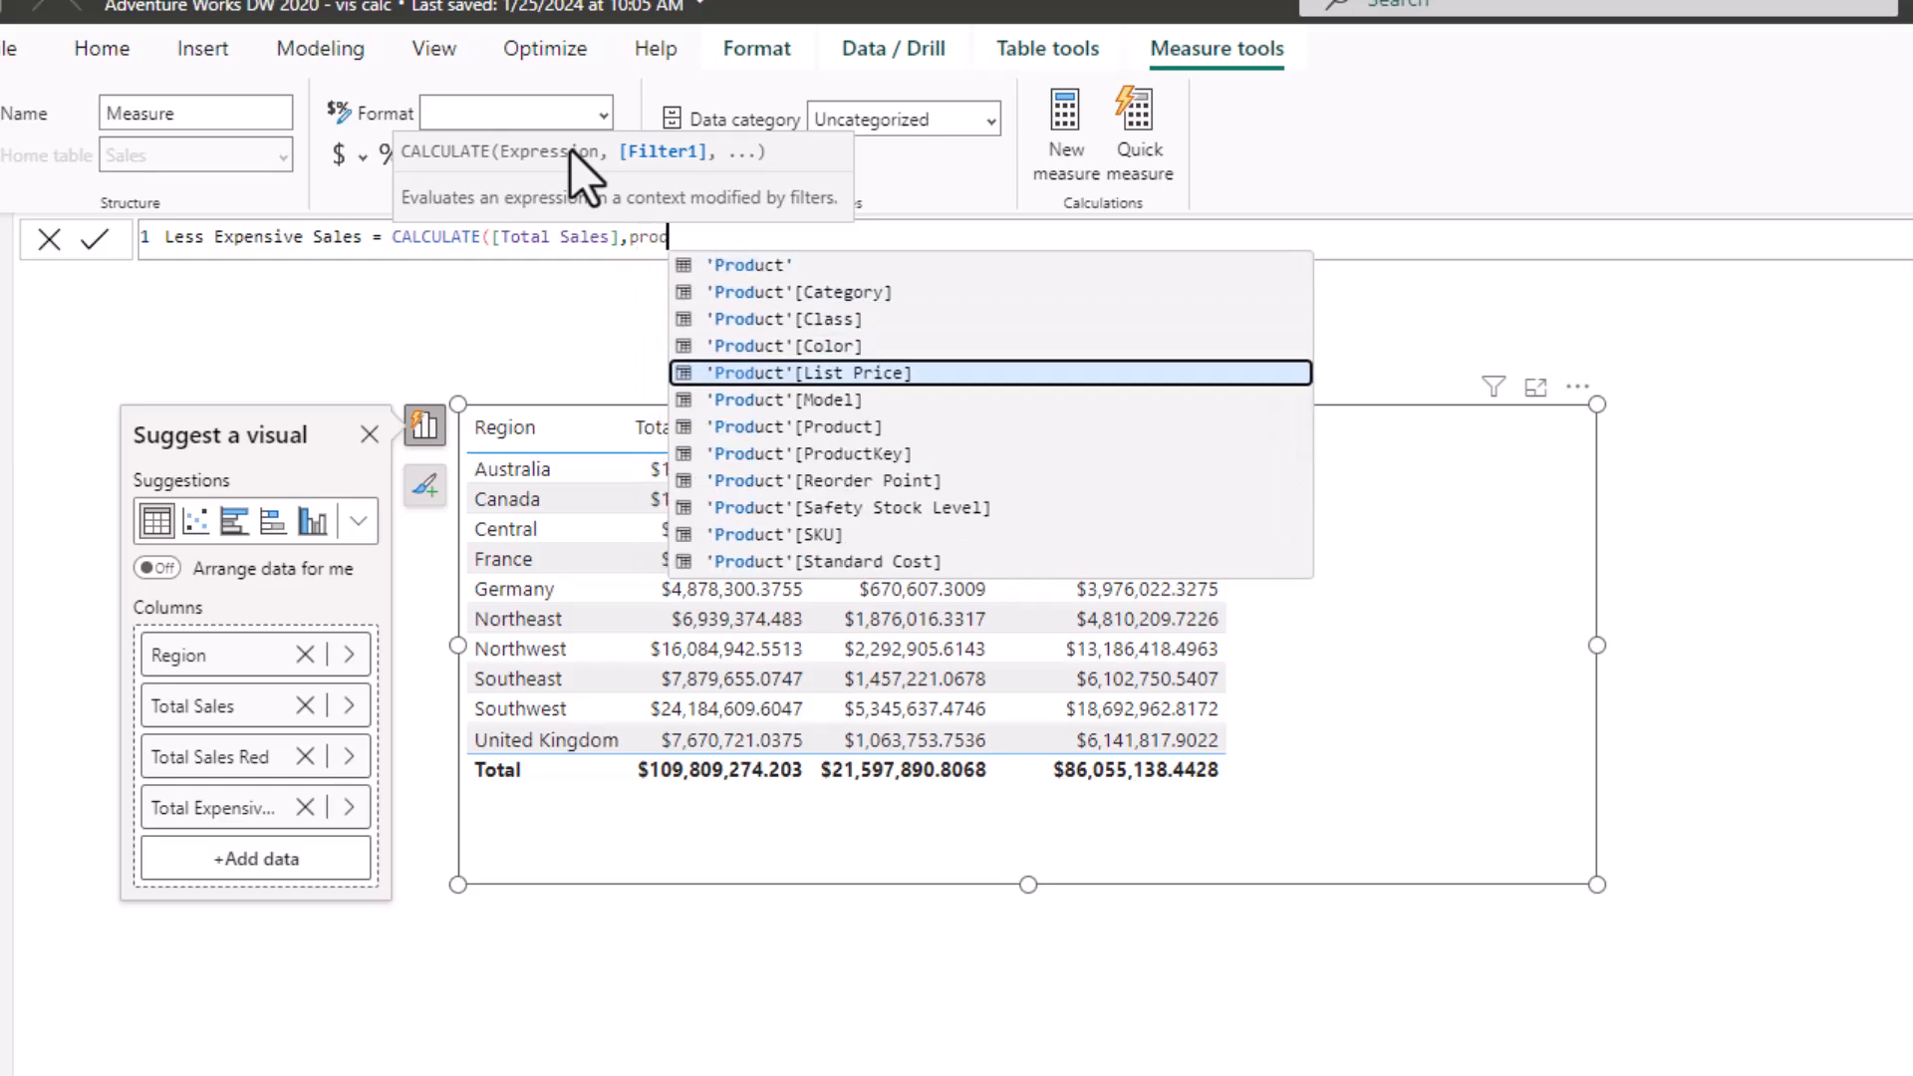
key("Tab")
type("< 500")
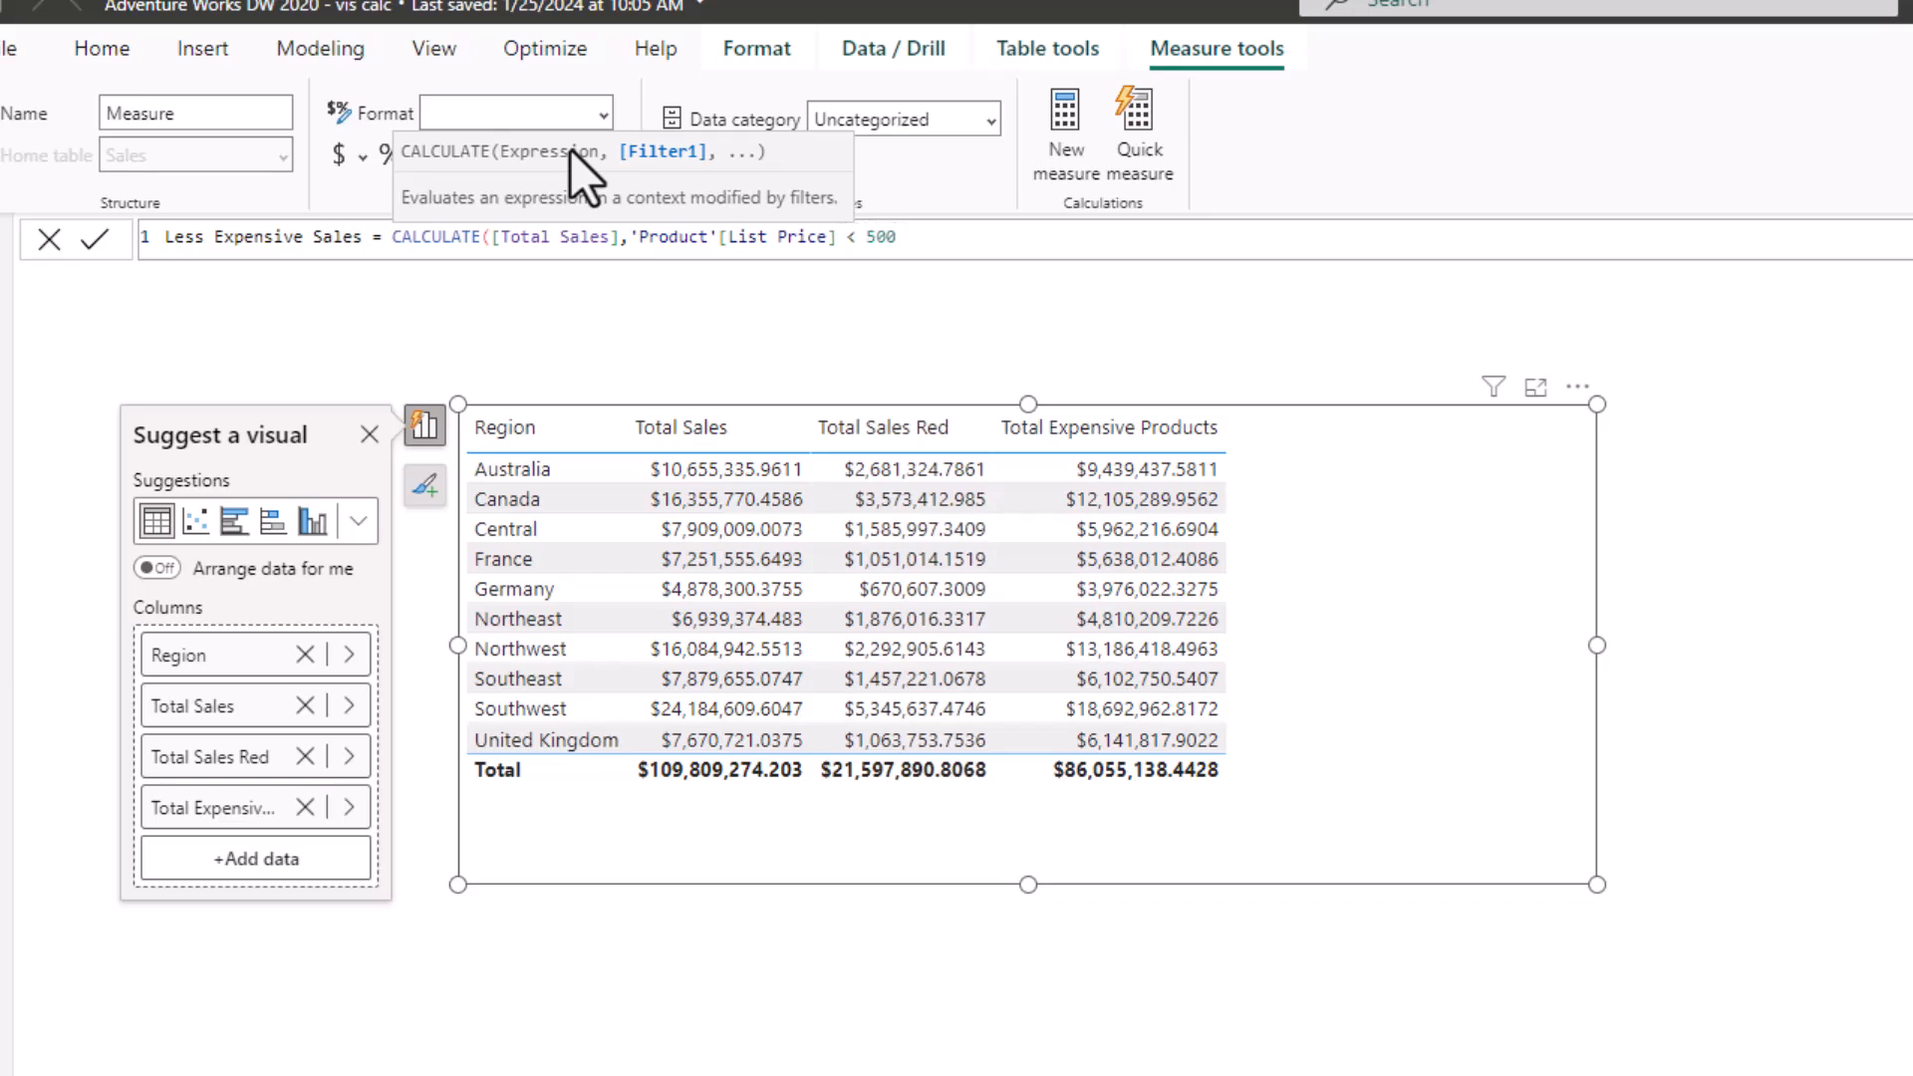
type(")")
key("Return")
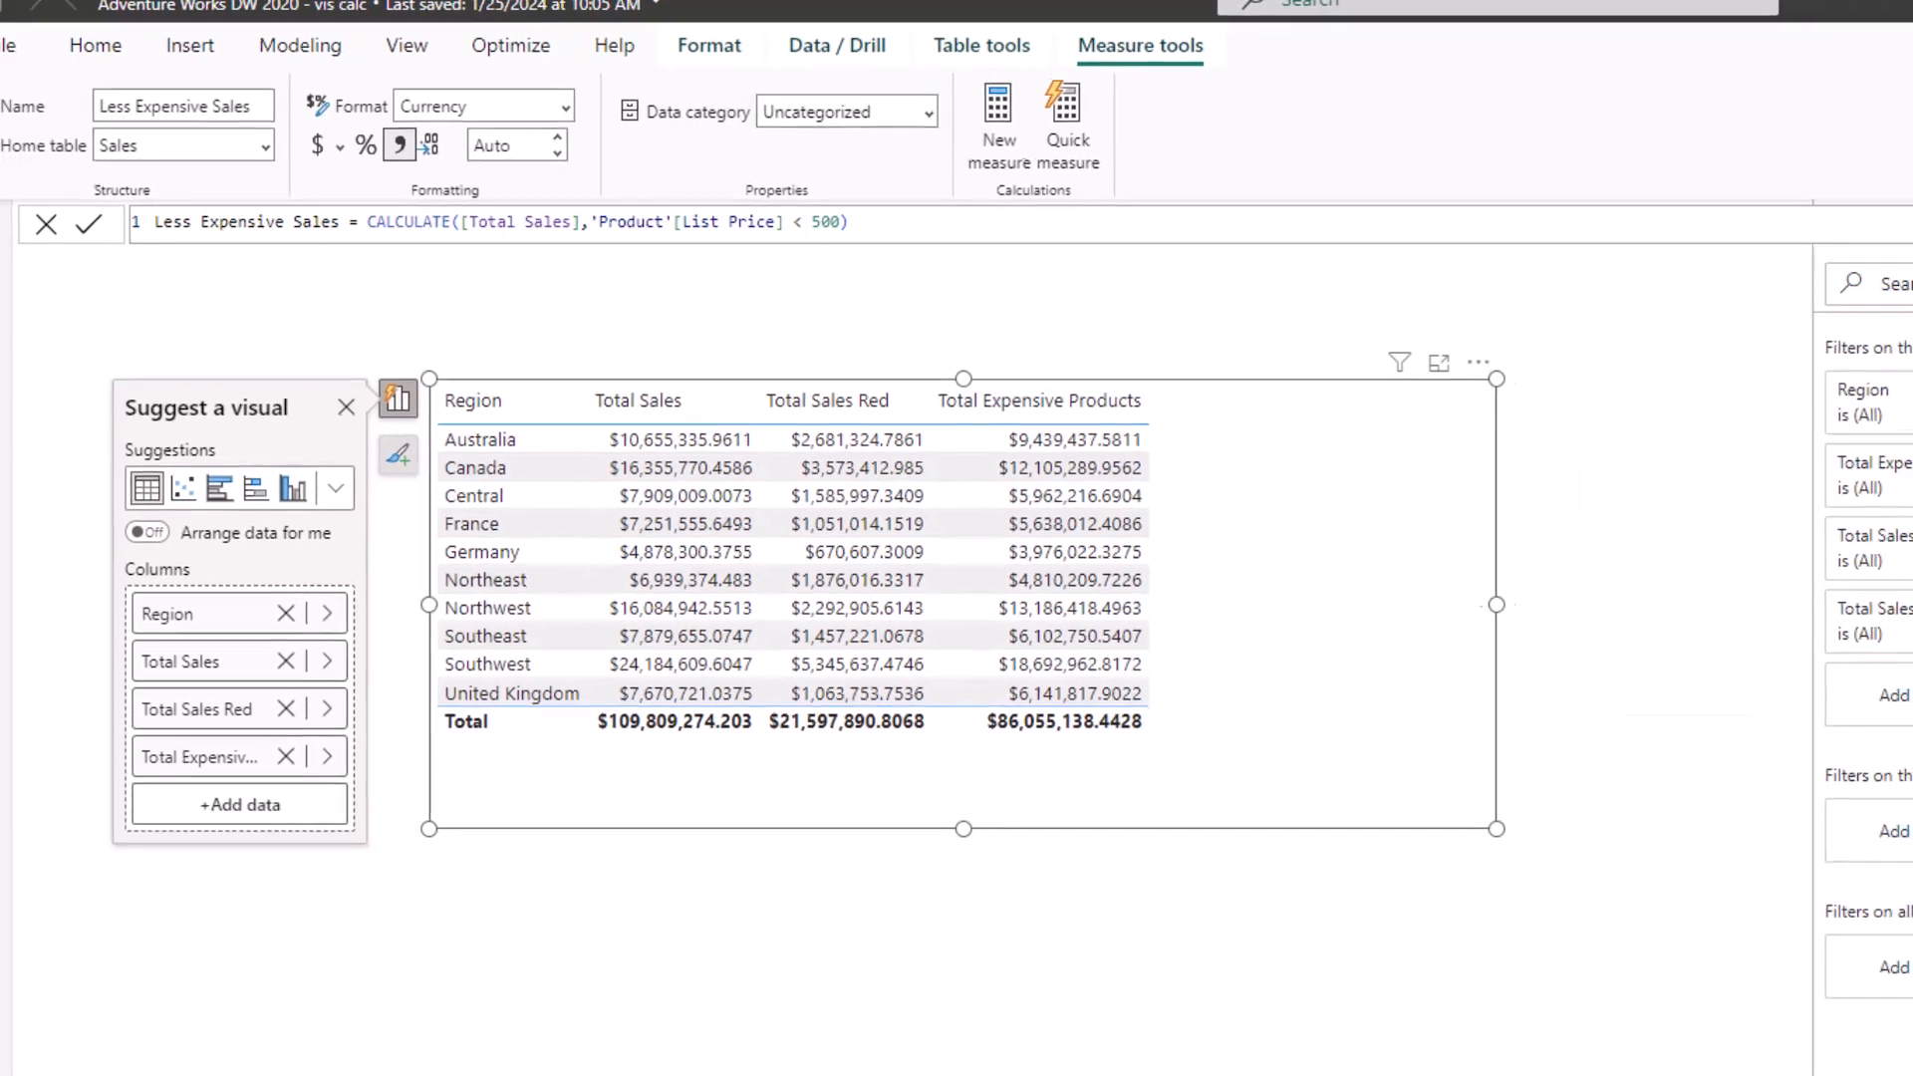
Try Less Expensive Sales as a column of the table visual, remove it, and shrink the visual around the remaining columns.
left_click_drag(1838, 440, 975, 412)
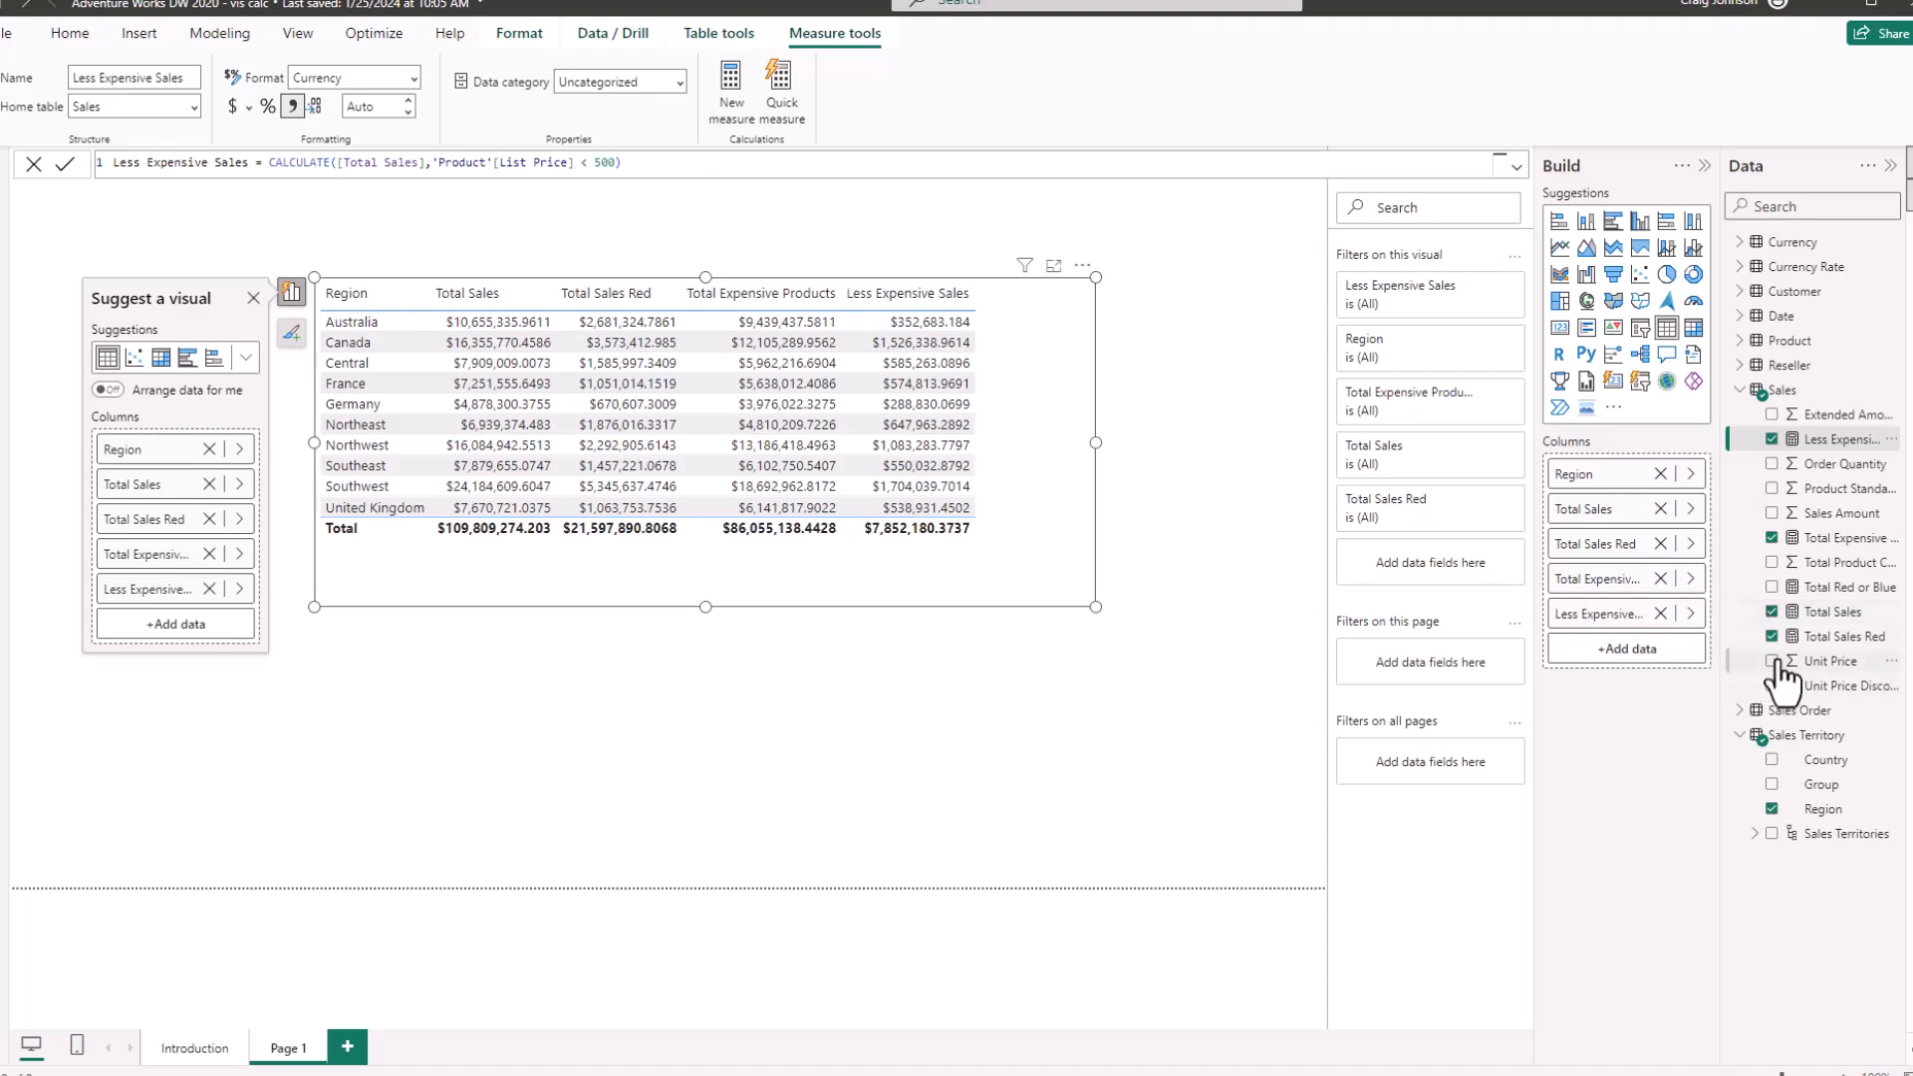
left_click(1772, 440)
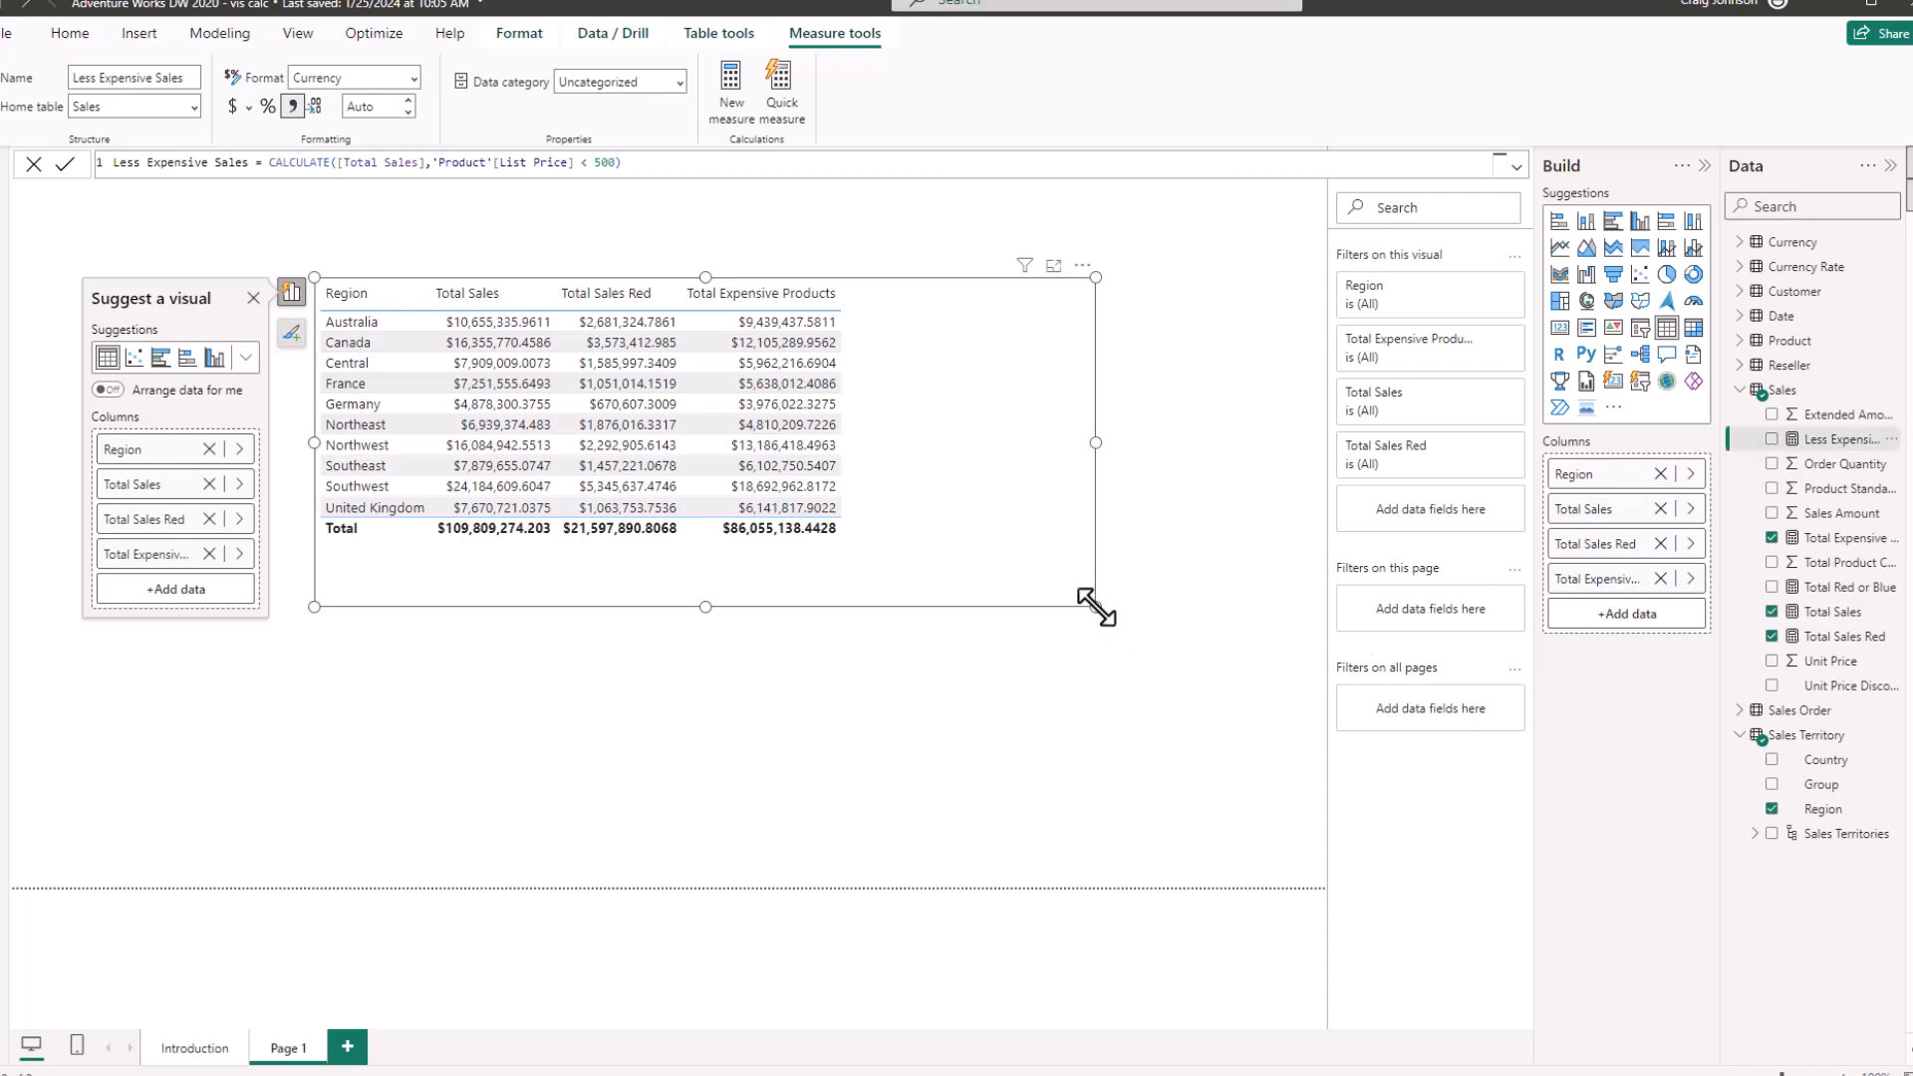
left_click_drag(1096, 606, 884, 541)
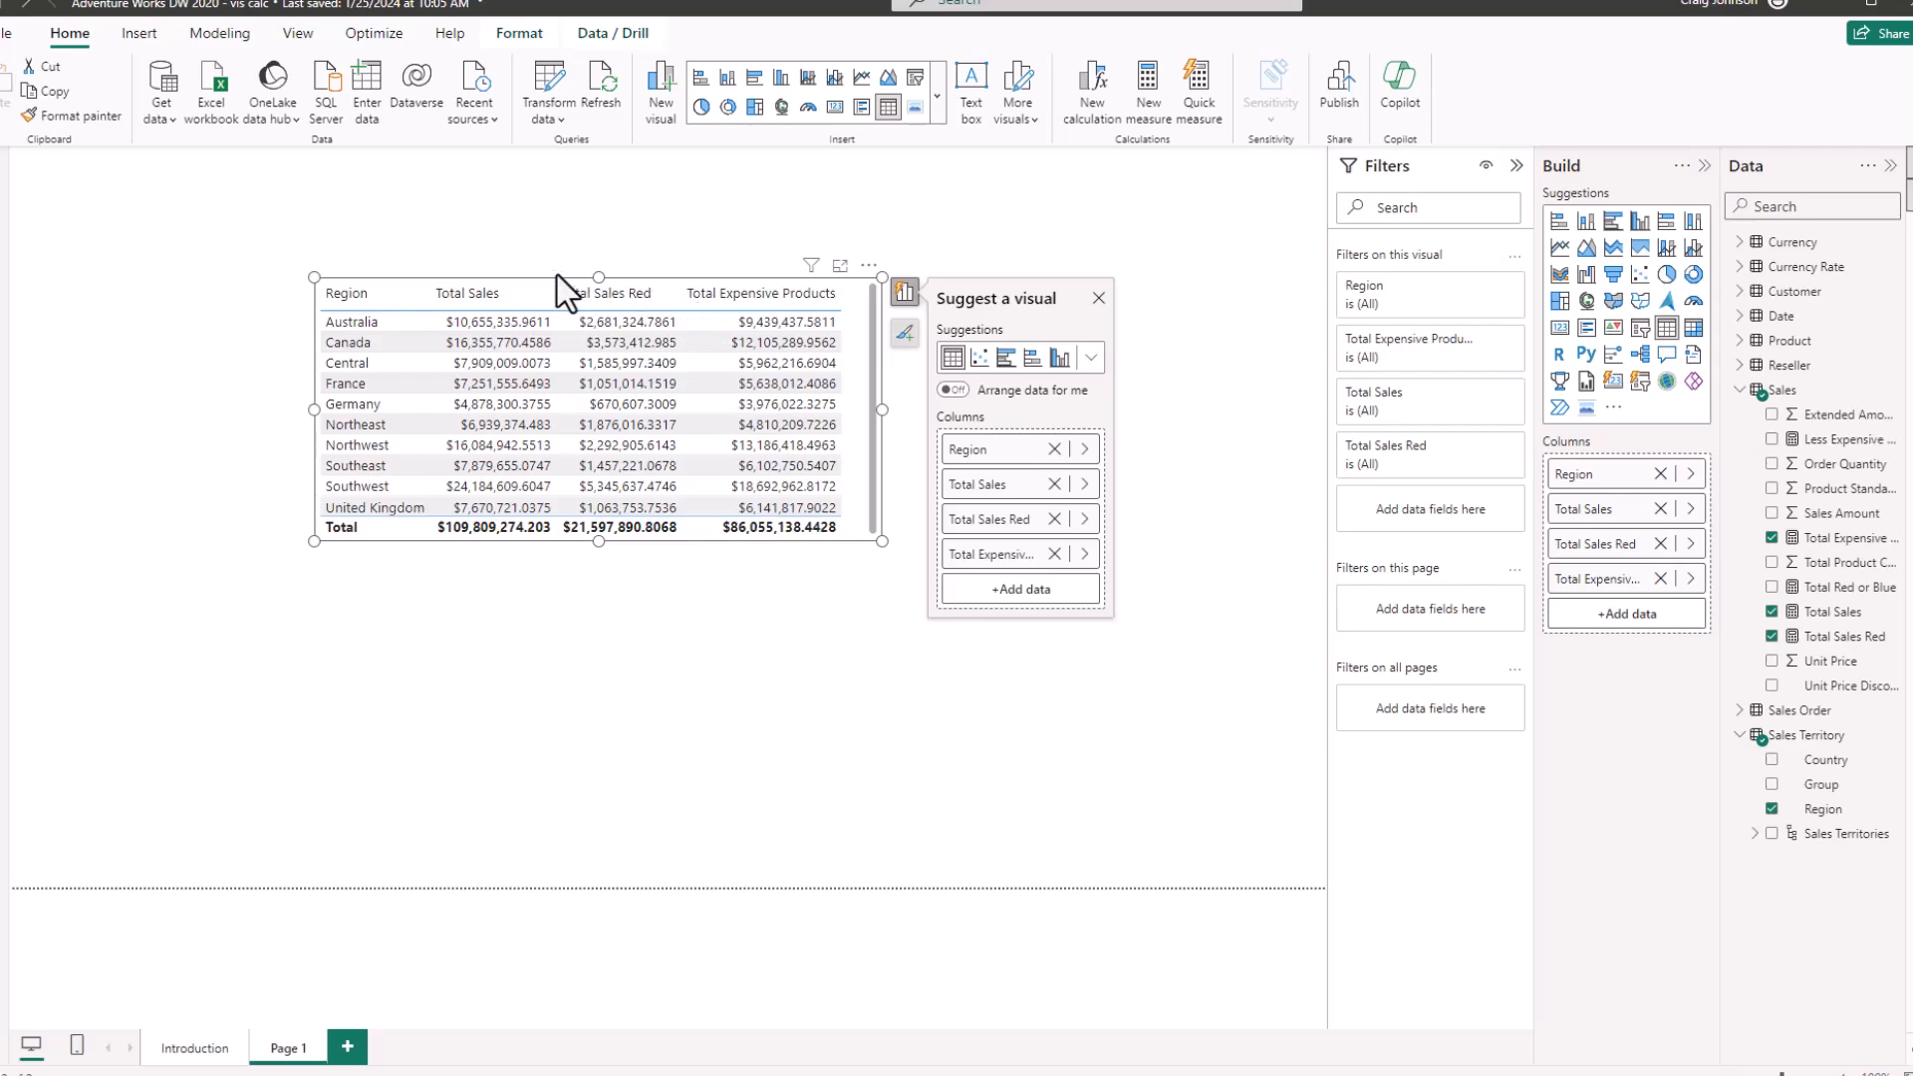
Insert a clustered bar chart with the Product table's Category on the Y-axis and Less Expensive Sales on the X-axis.
left_click(749, 78)
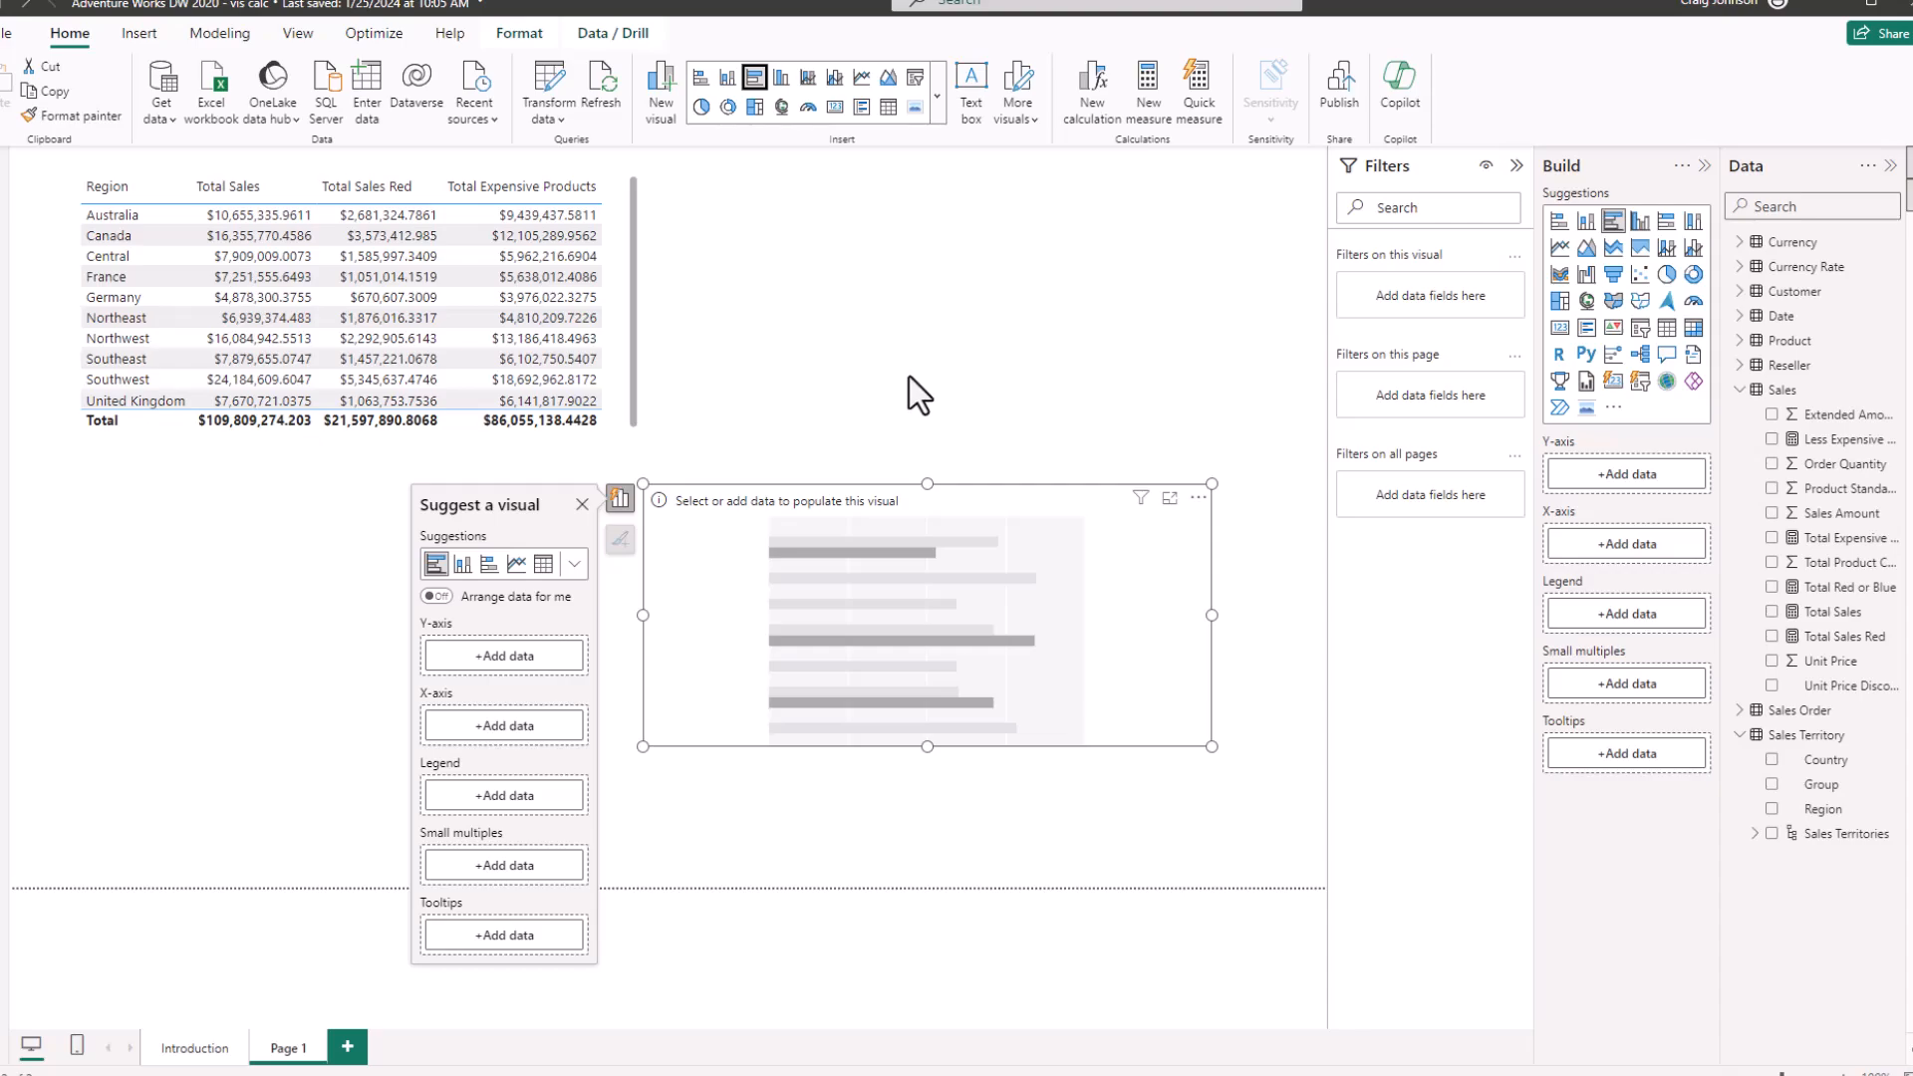
left_click(492, 658)
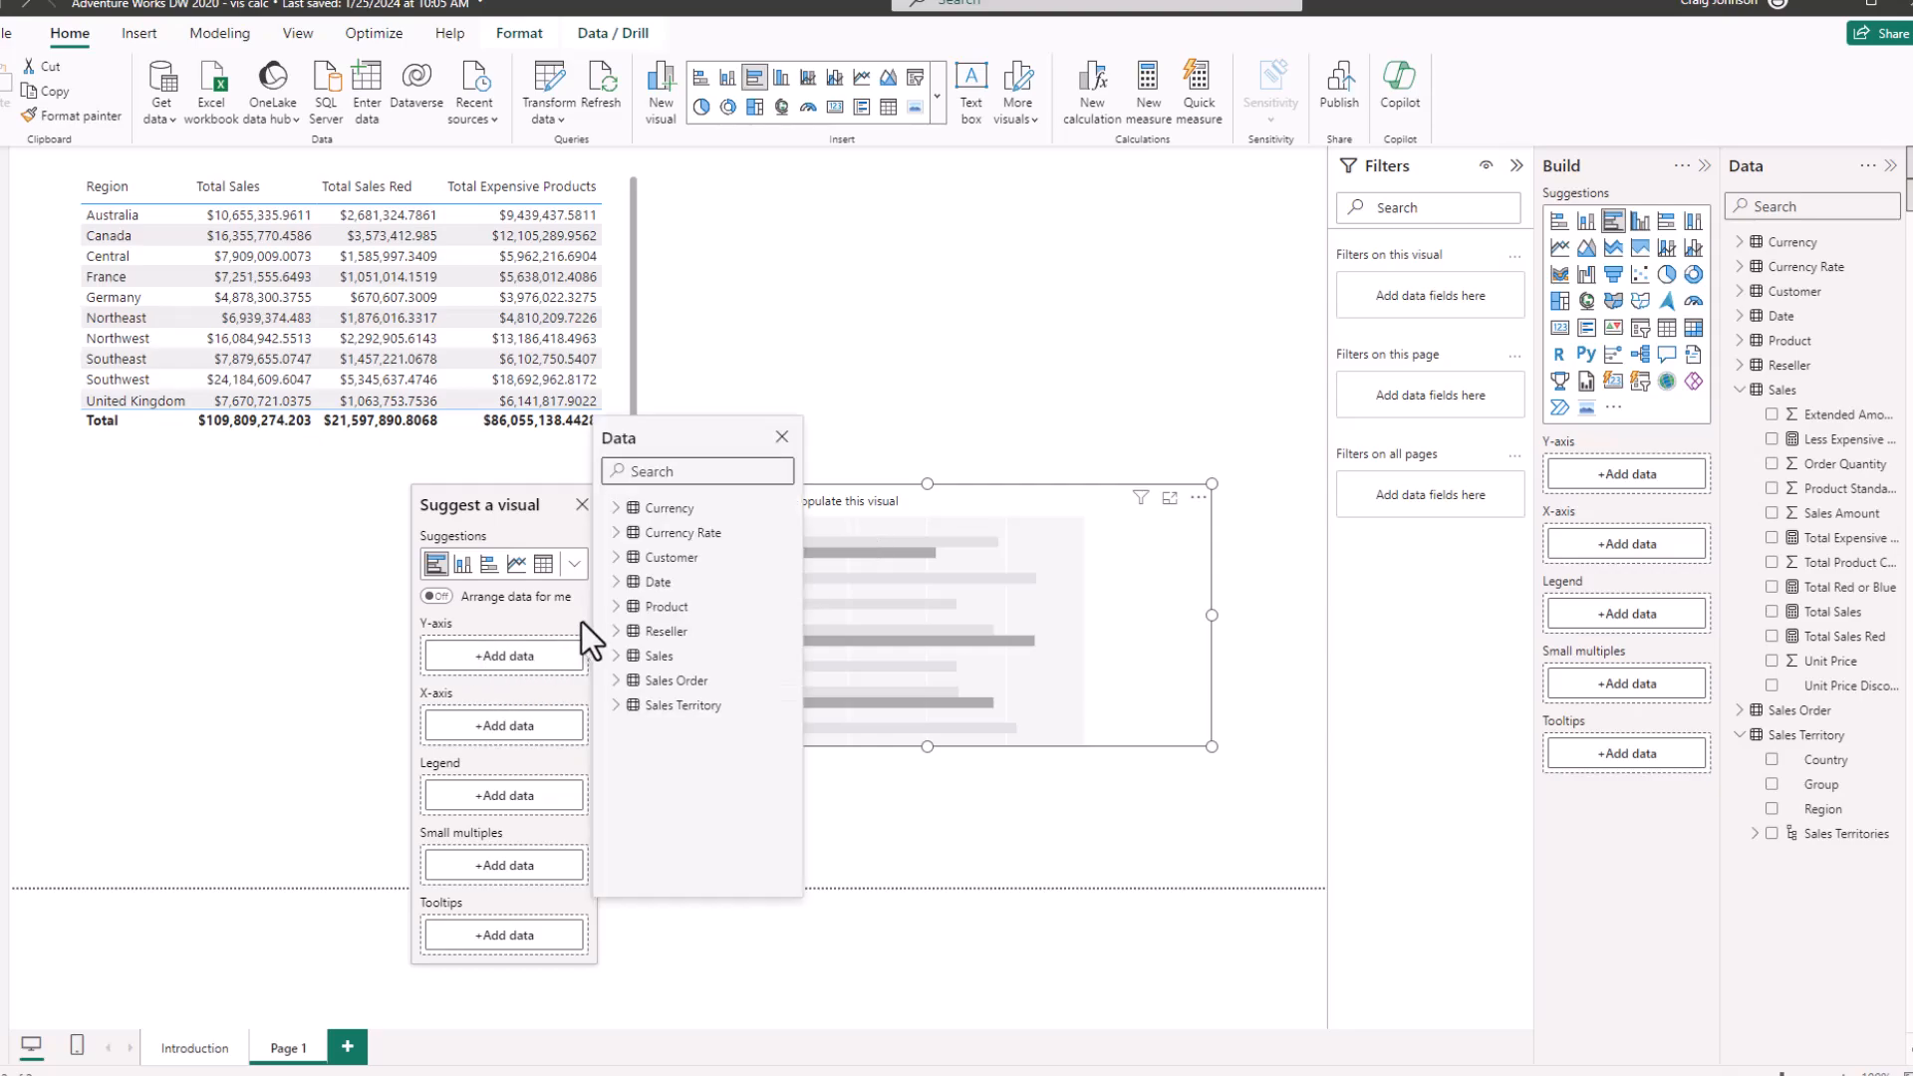
left_click(617, 557)
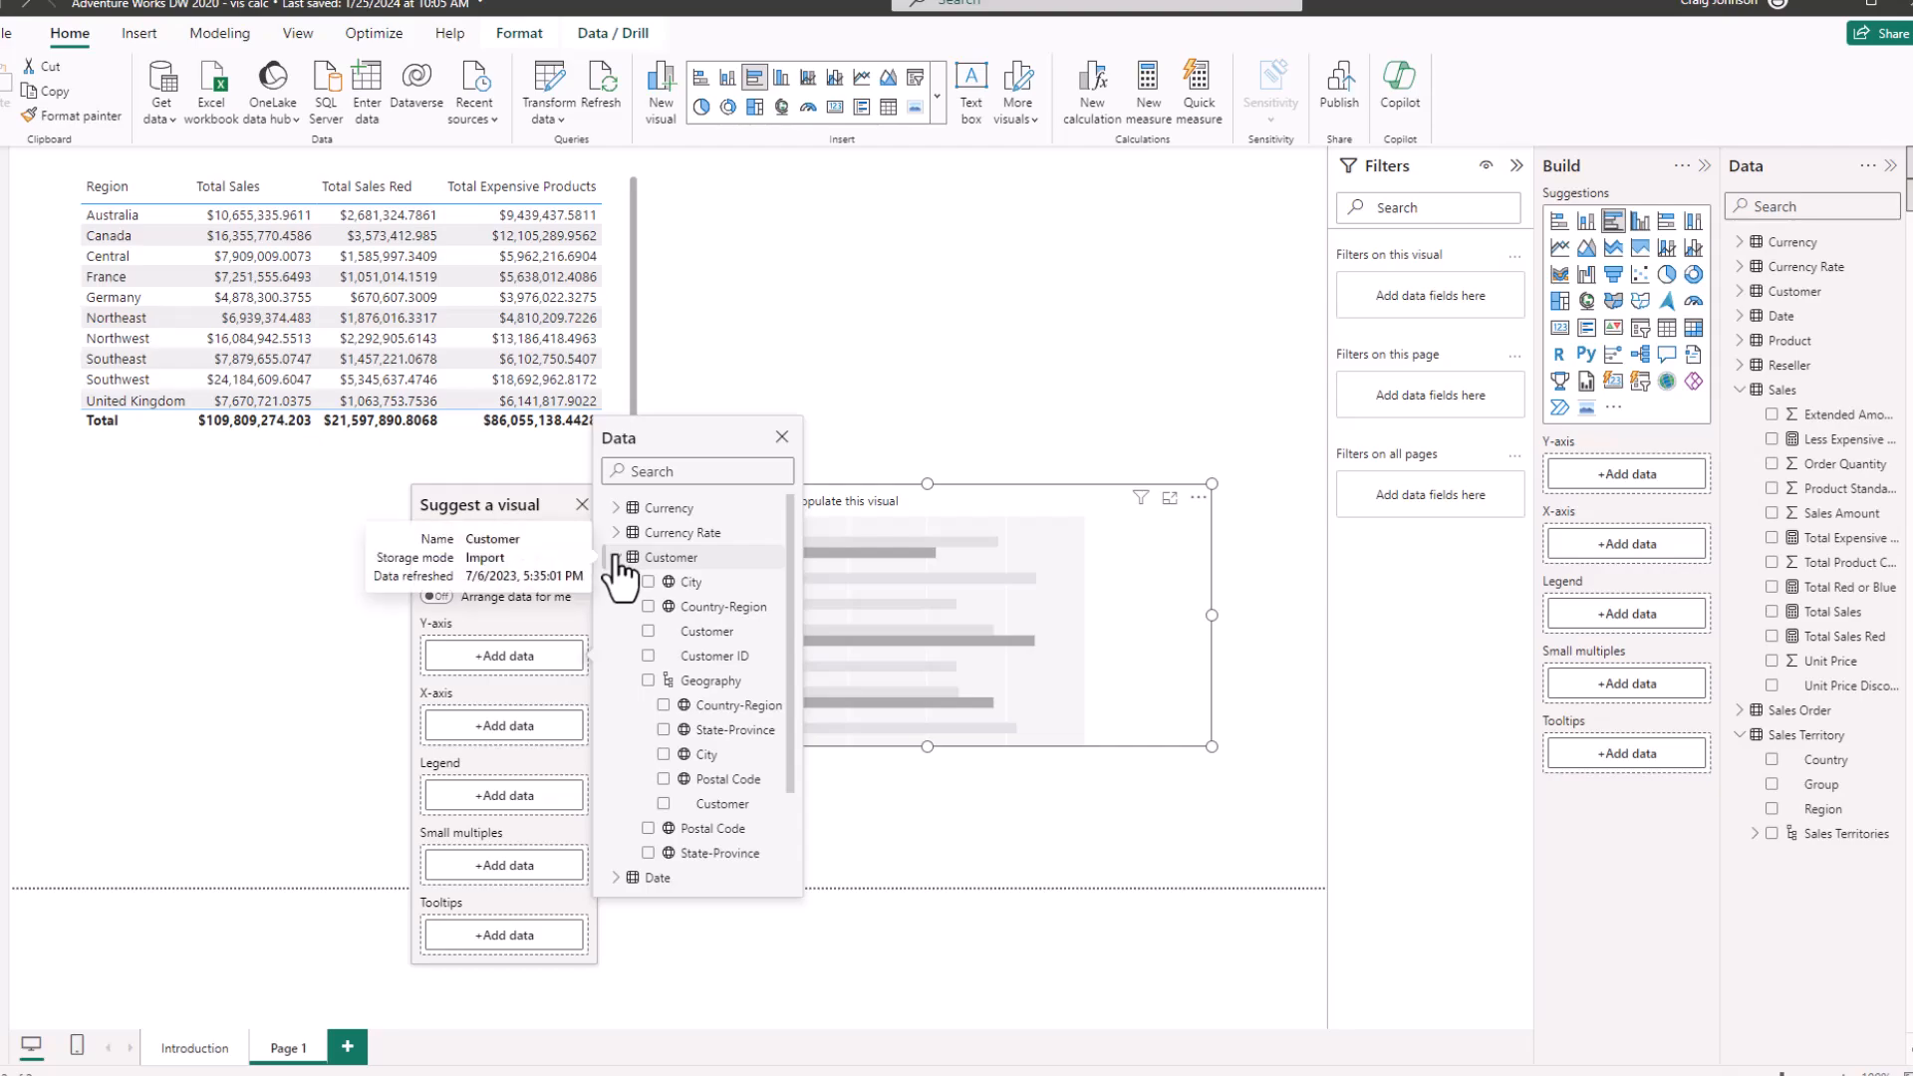
scroll(616, 570, "down", 2)
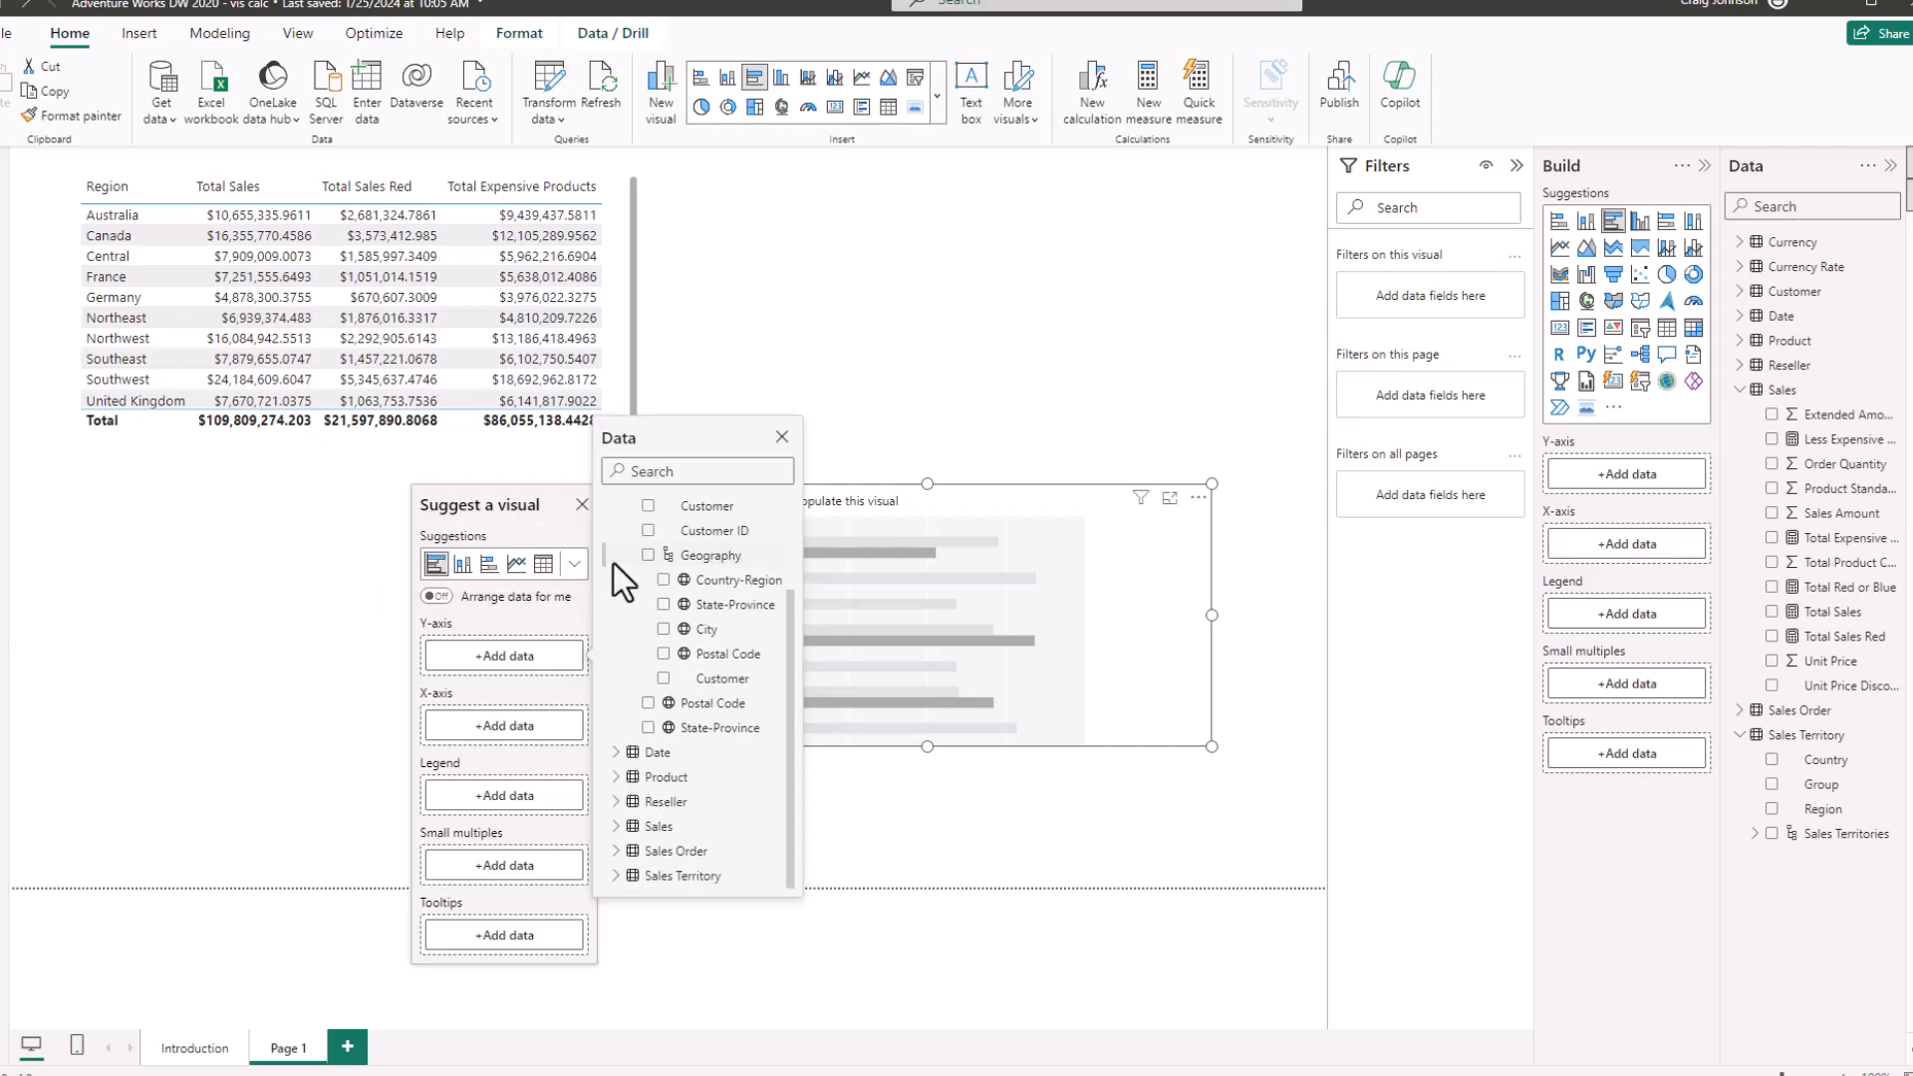
left_click(617, 779)
scroll(642, 792, "down", 2)
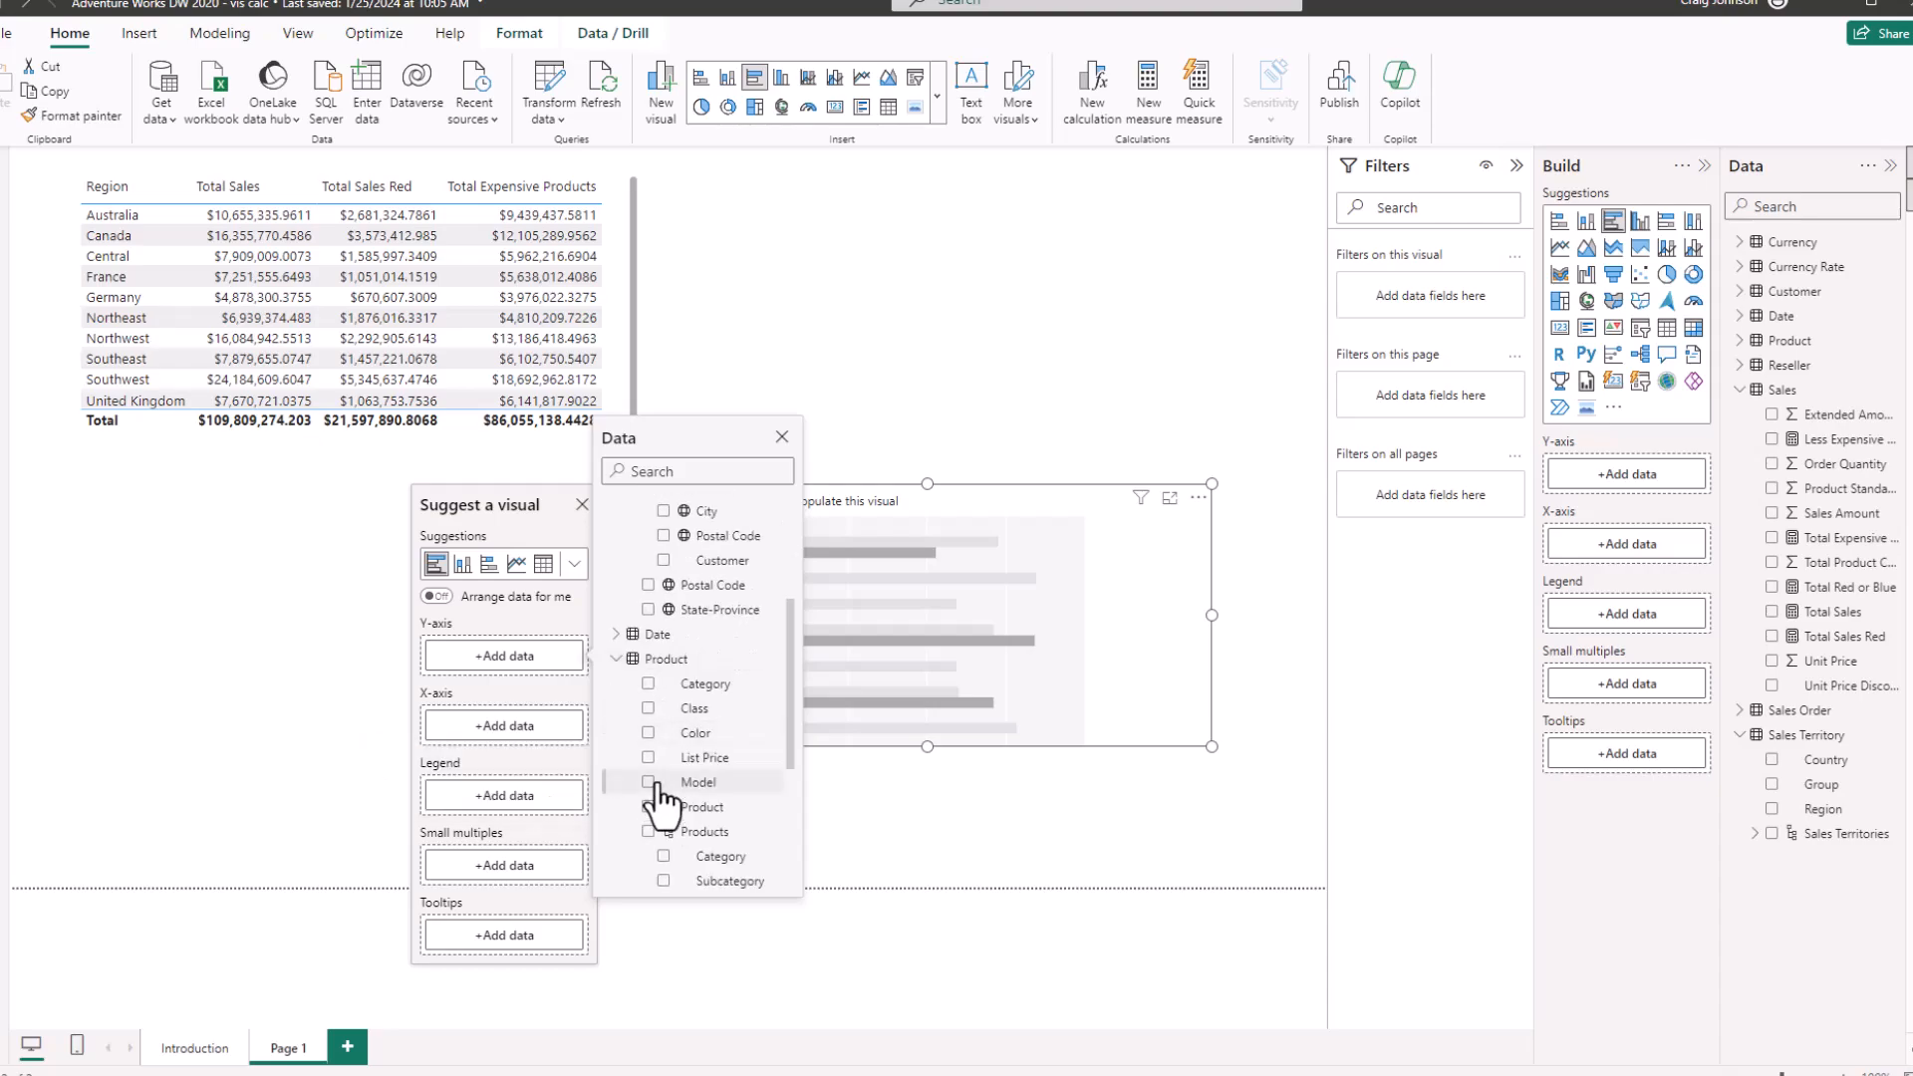
left_click(648, 684)
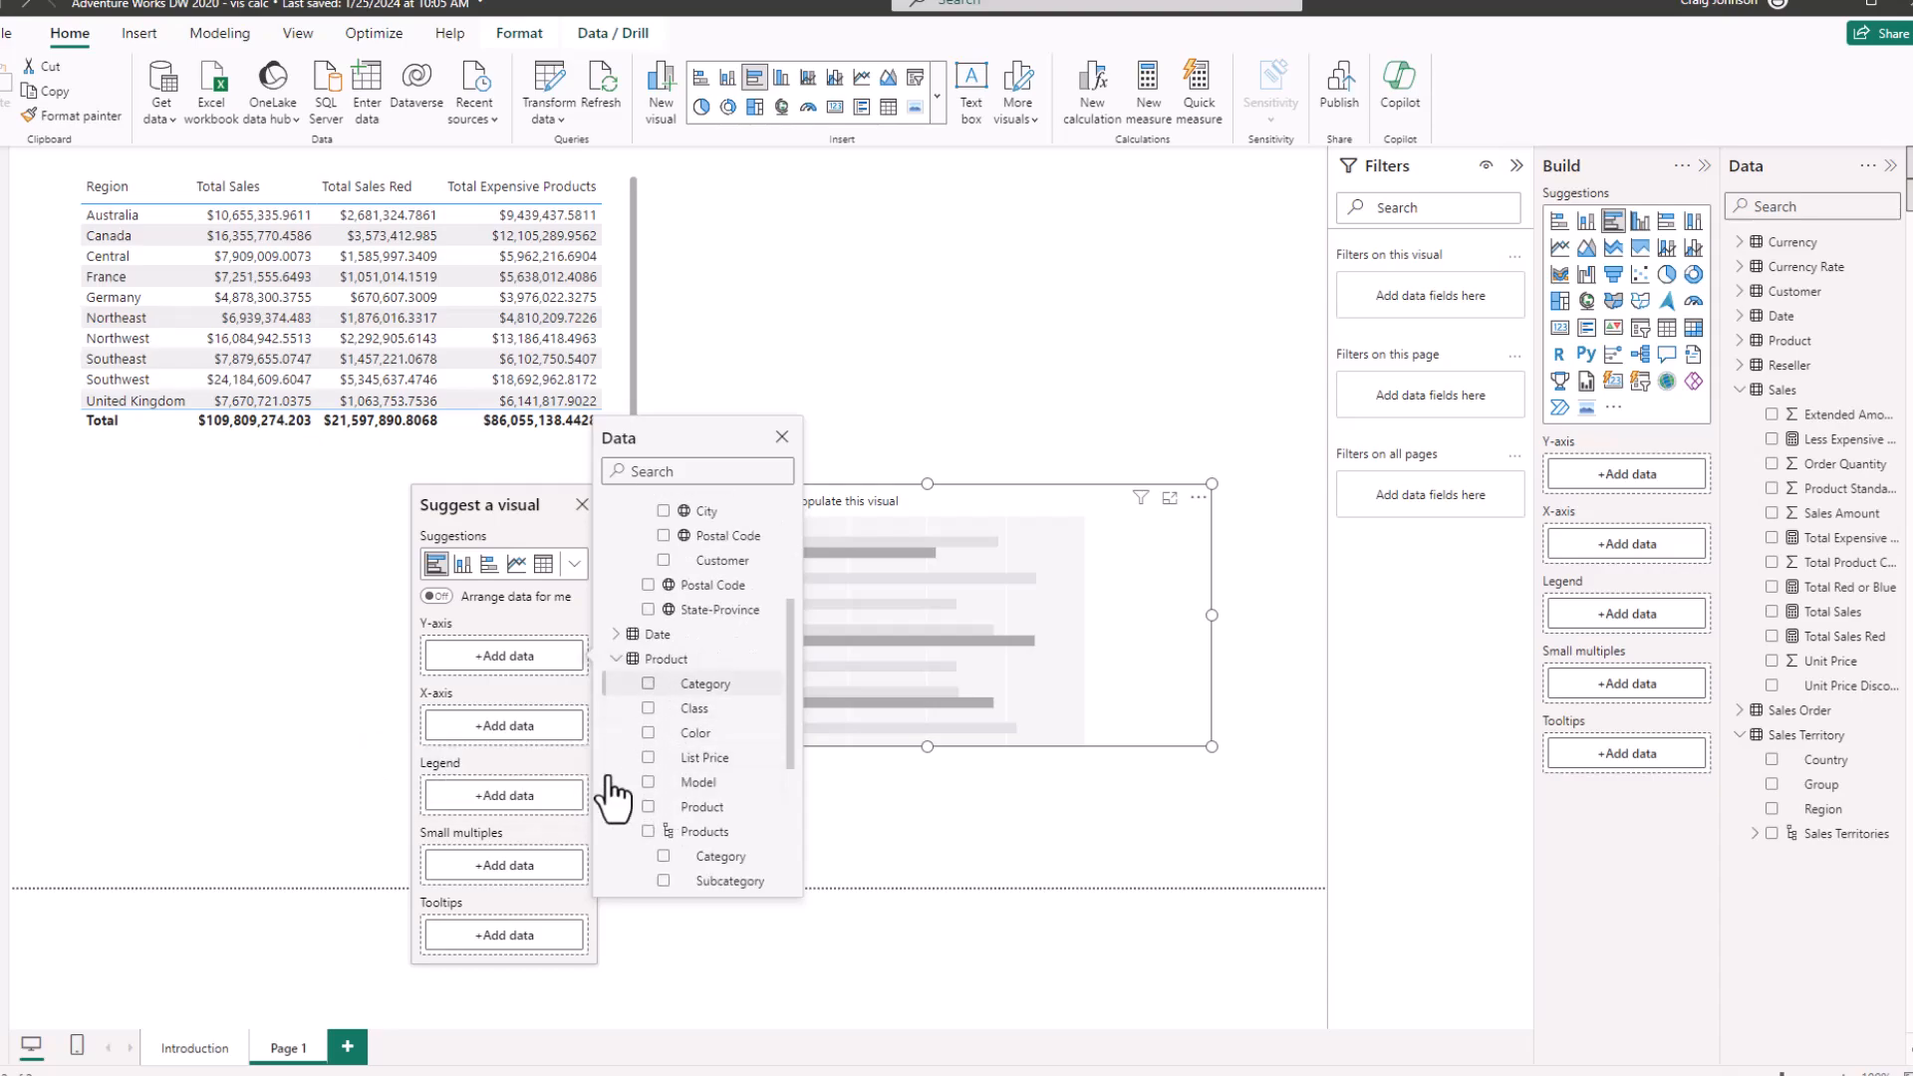
left_click(1032, 843)
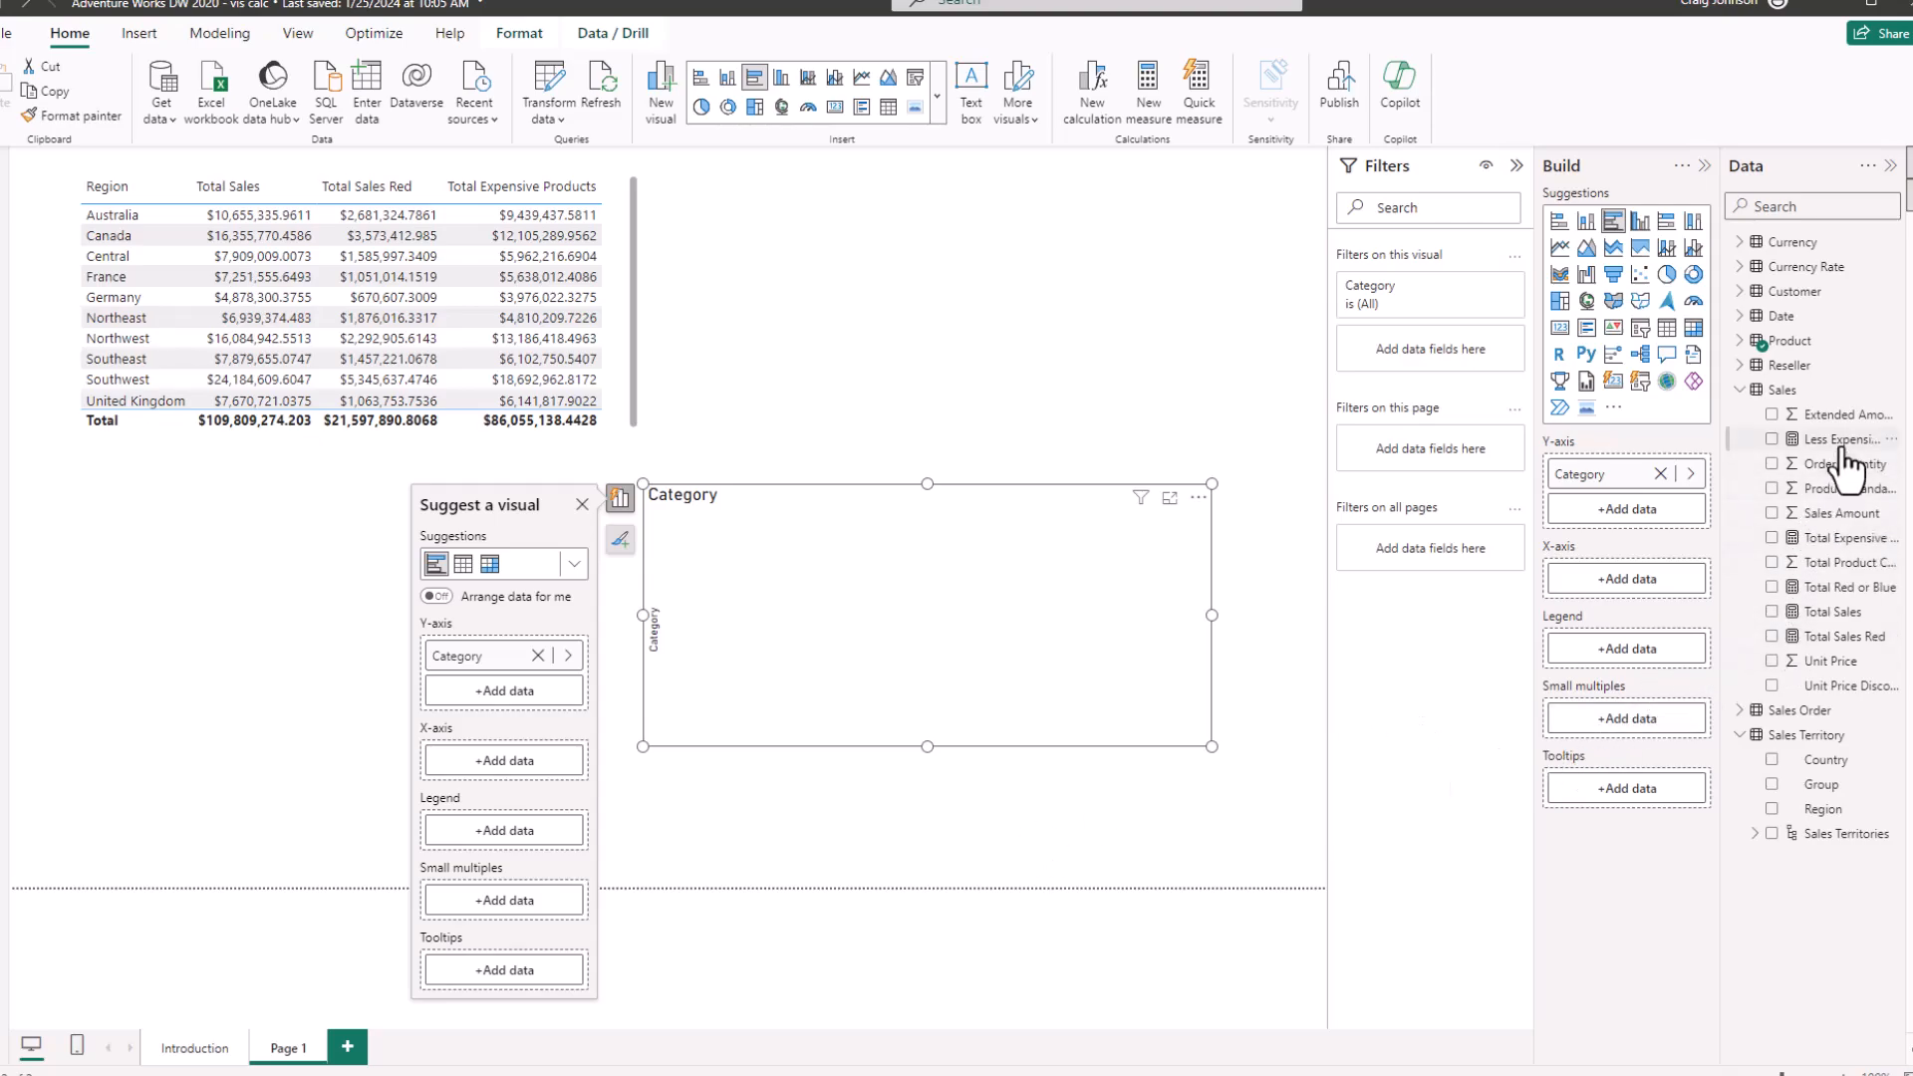
left_click_drag(1842, 450, 1002, 622)
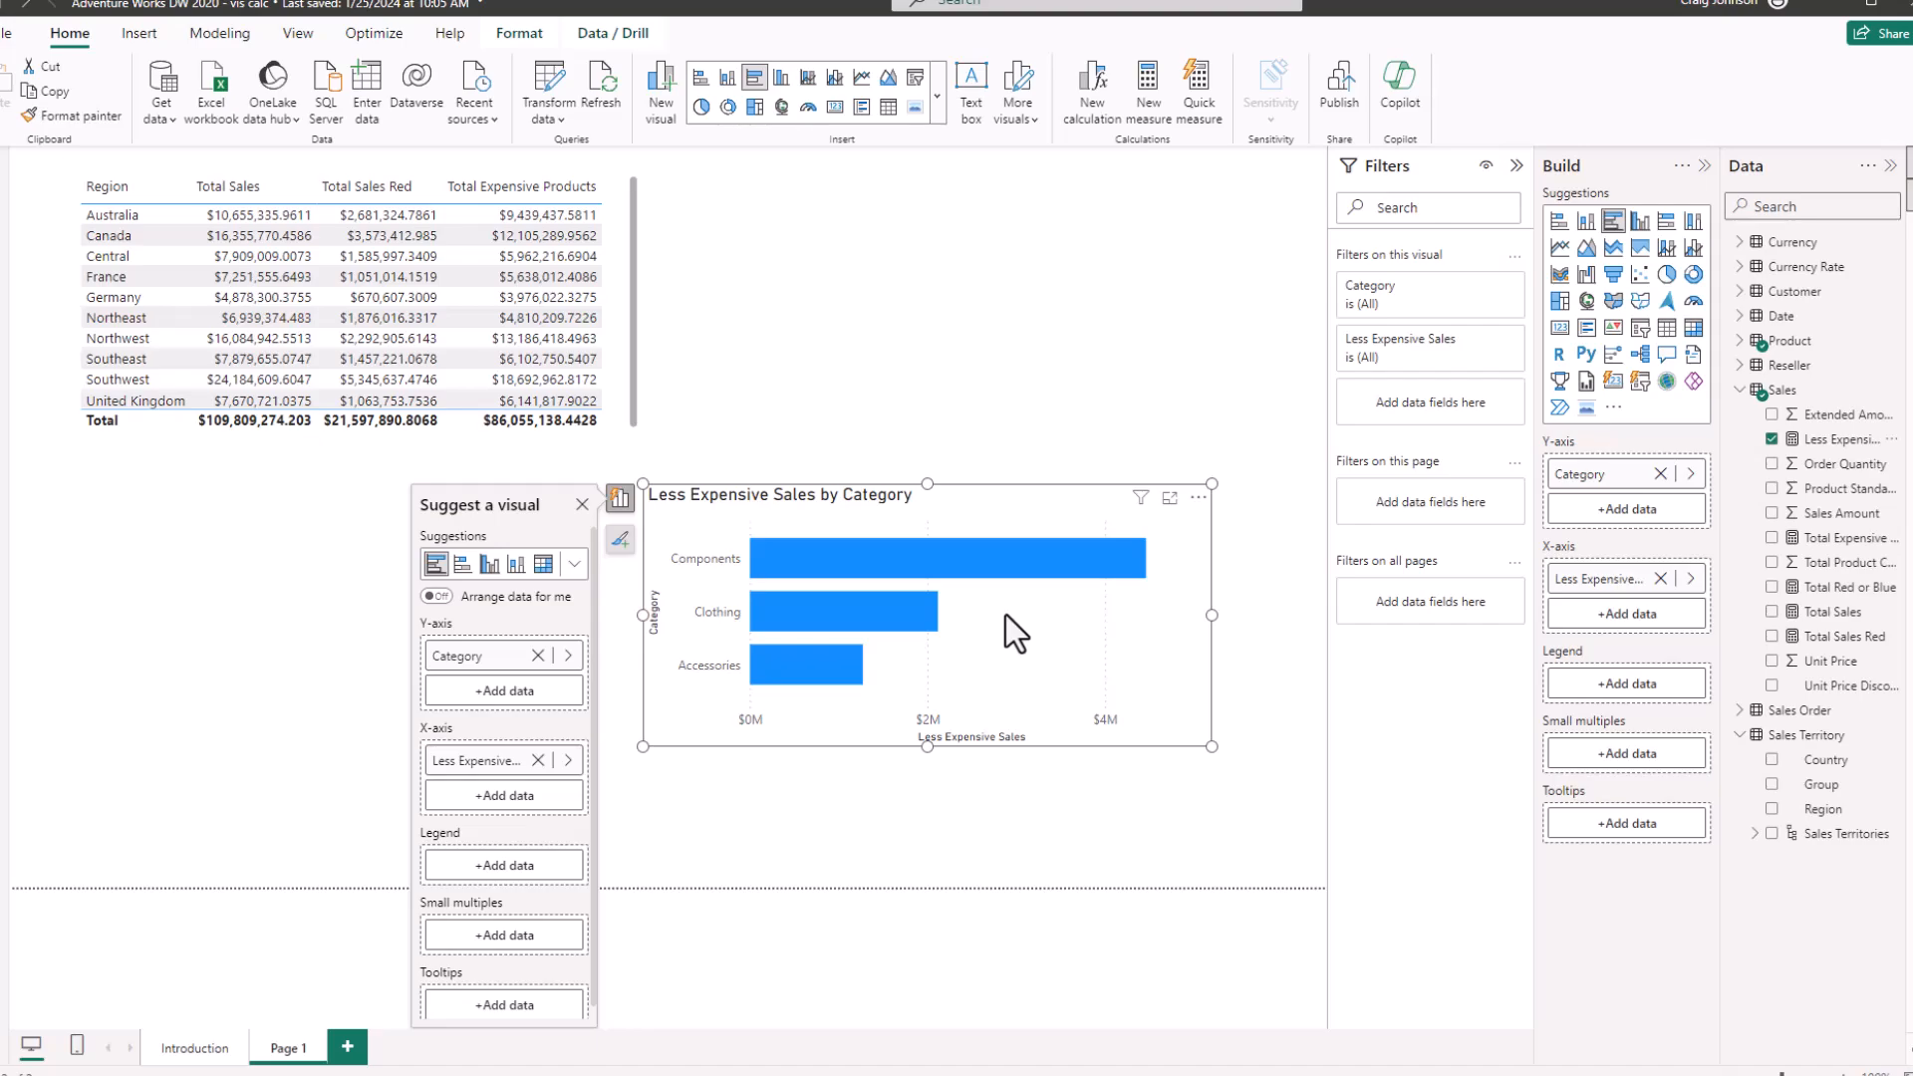
Replace Less Expensive Sales with the Total Sales Red measure on the bar chart's X-axis.
left_click(538, 762)
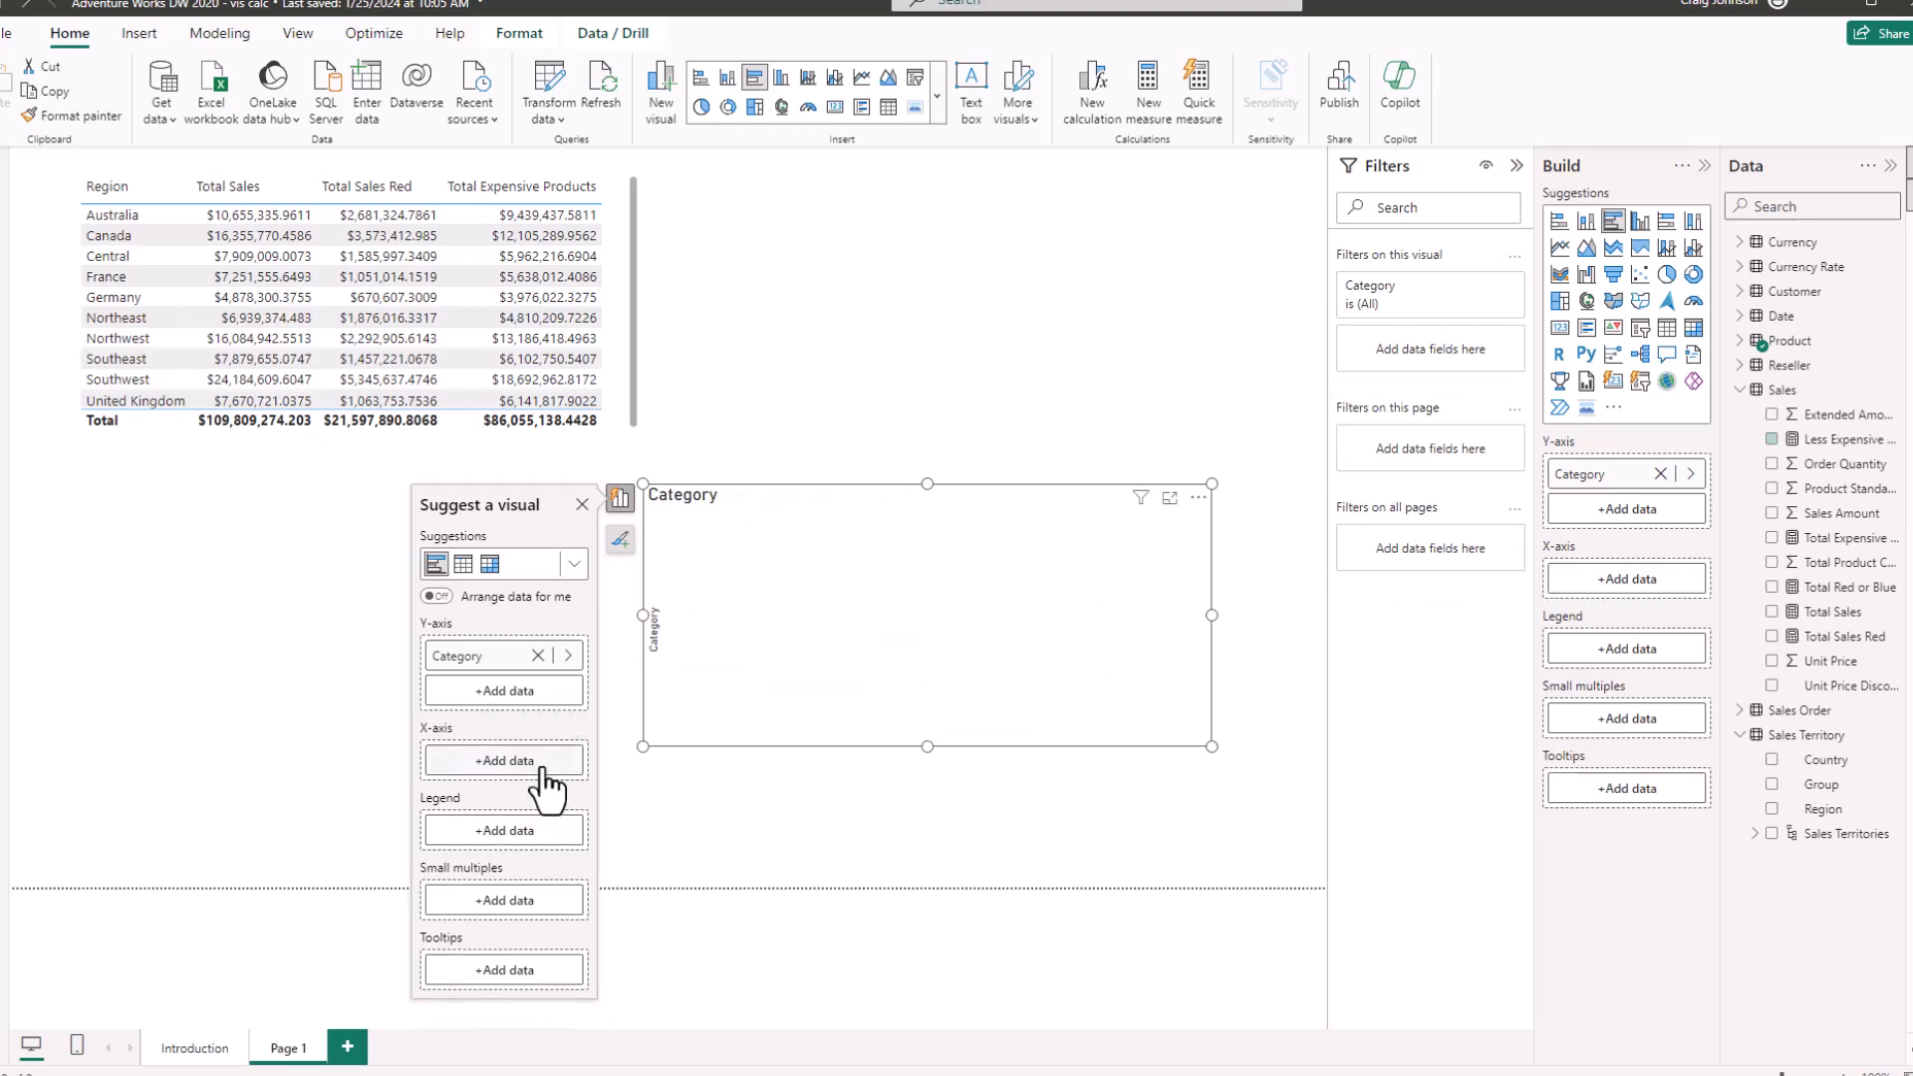
left_click(509, 772)
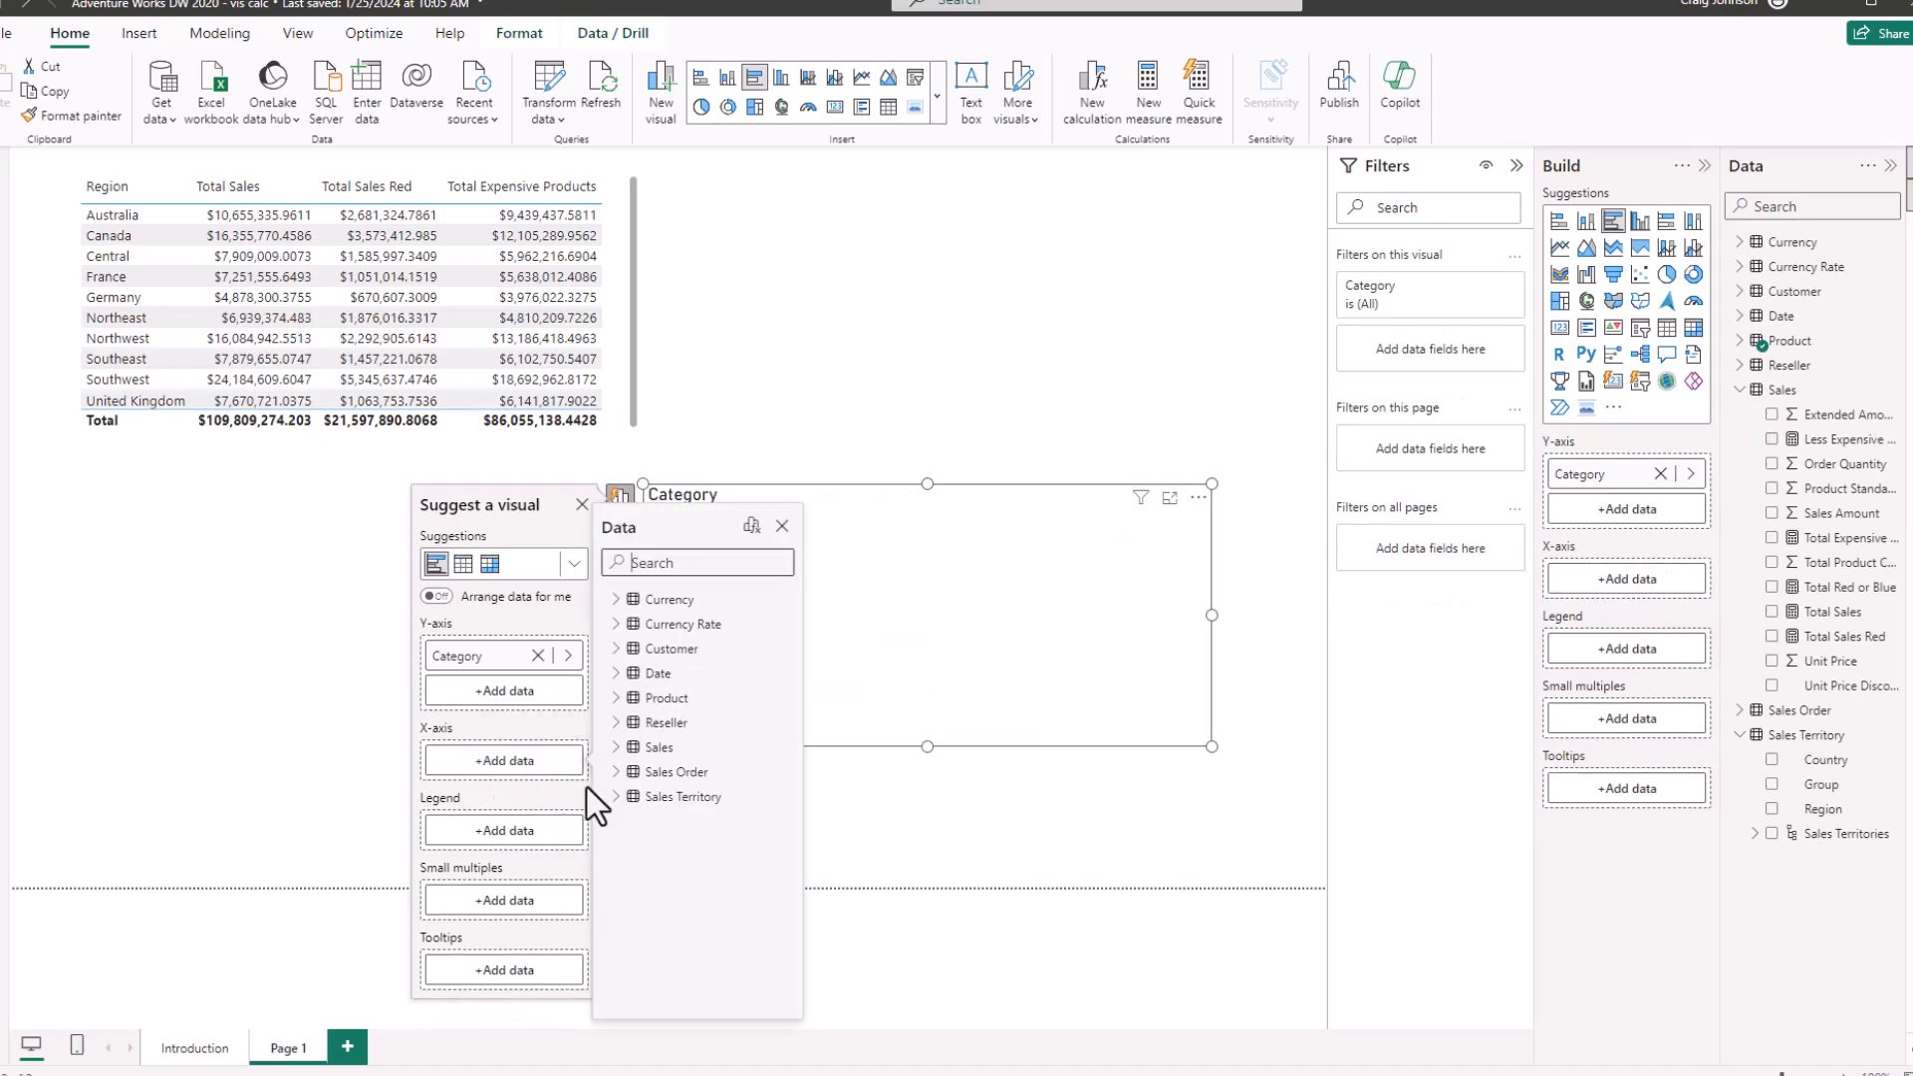
left_click(619, 749)
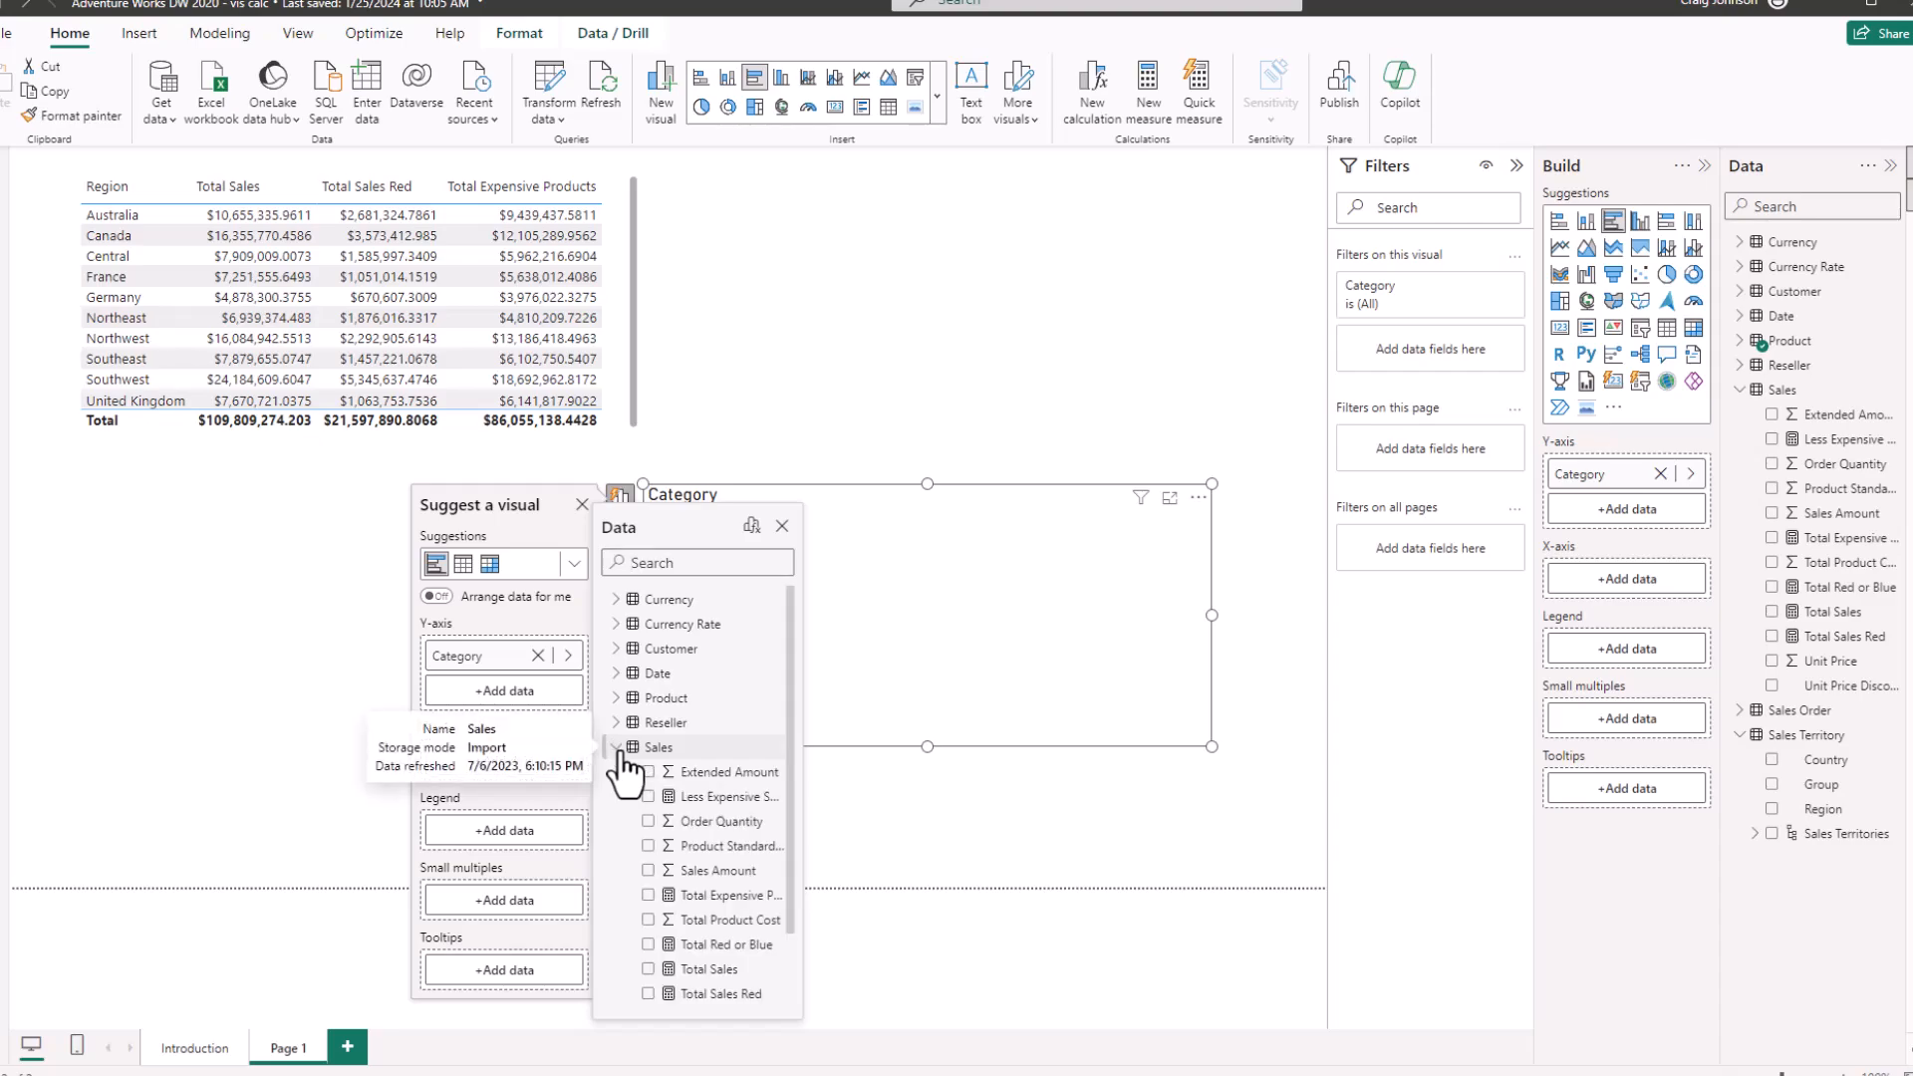
scroll(782, 857, "down", 2)
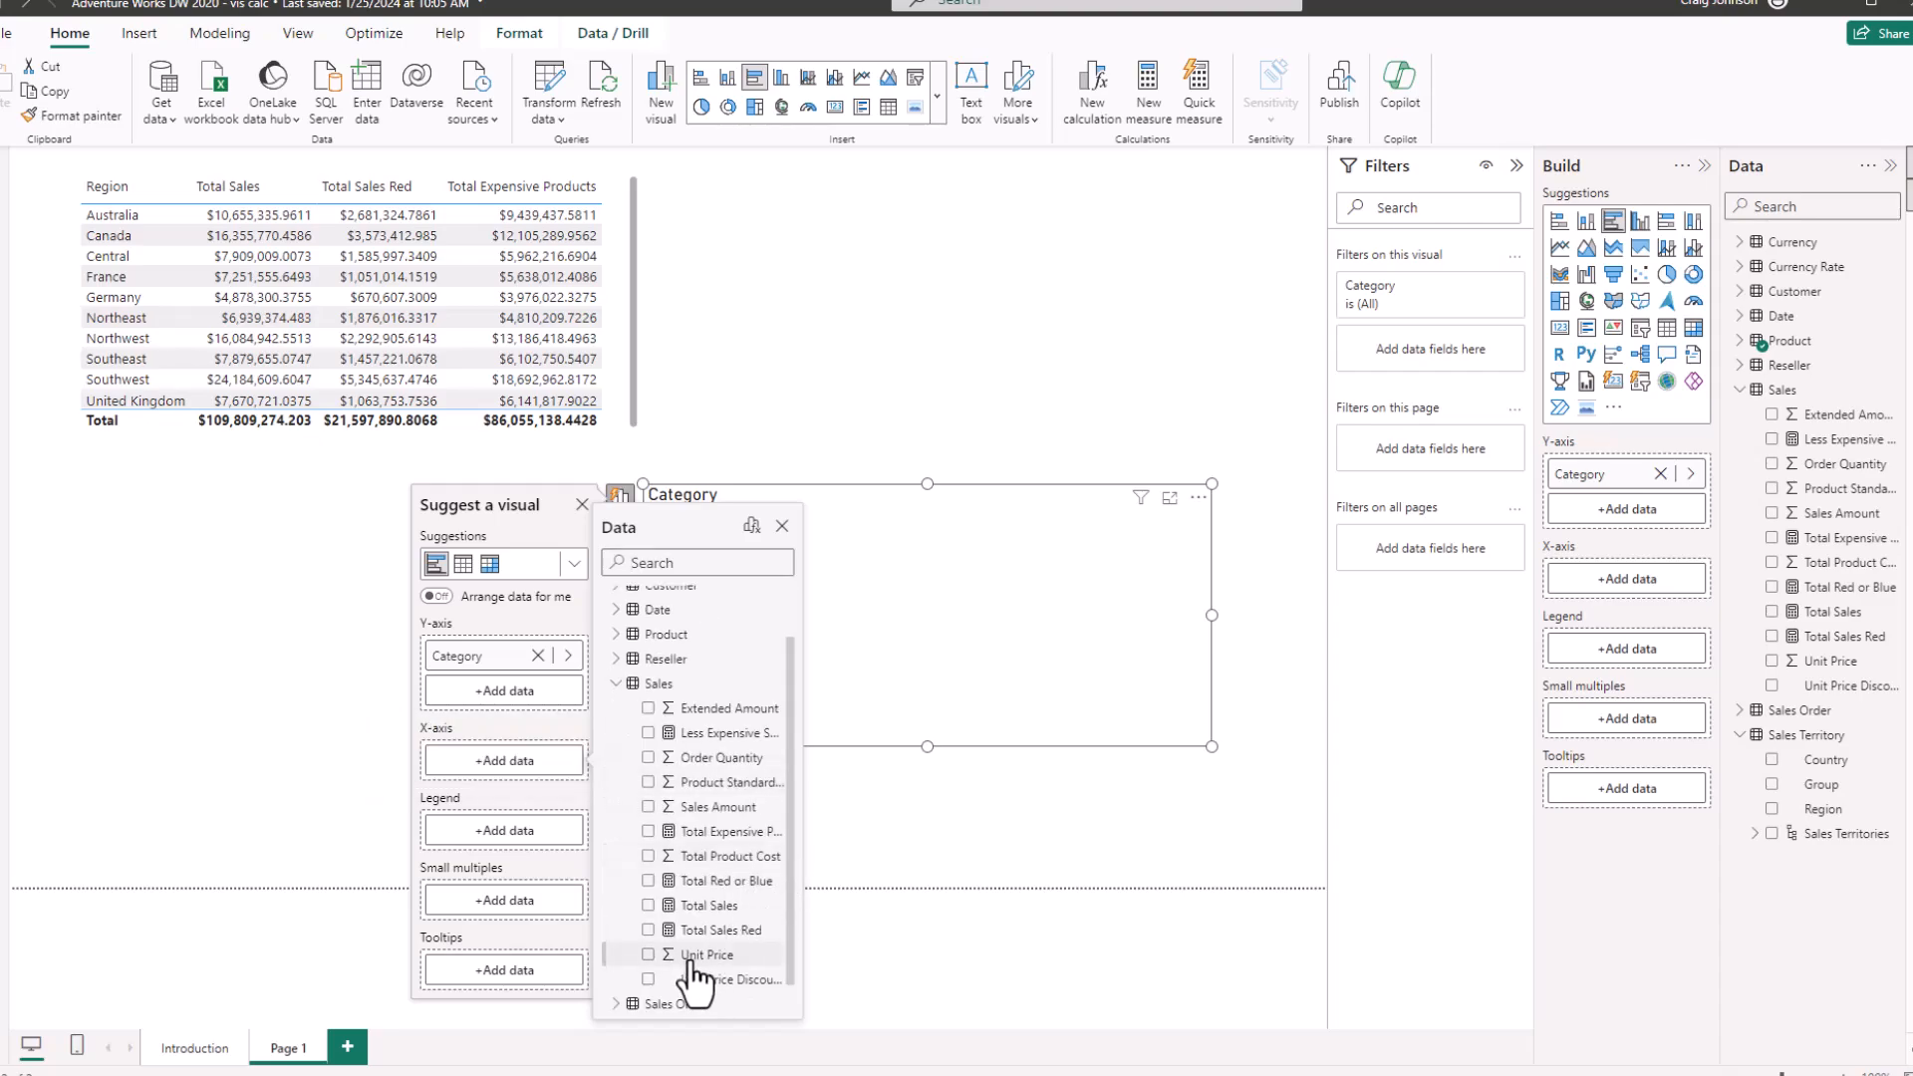
left_click(649, 930)
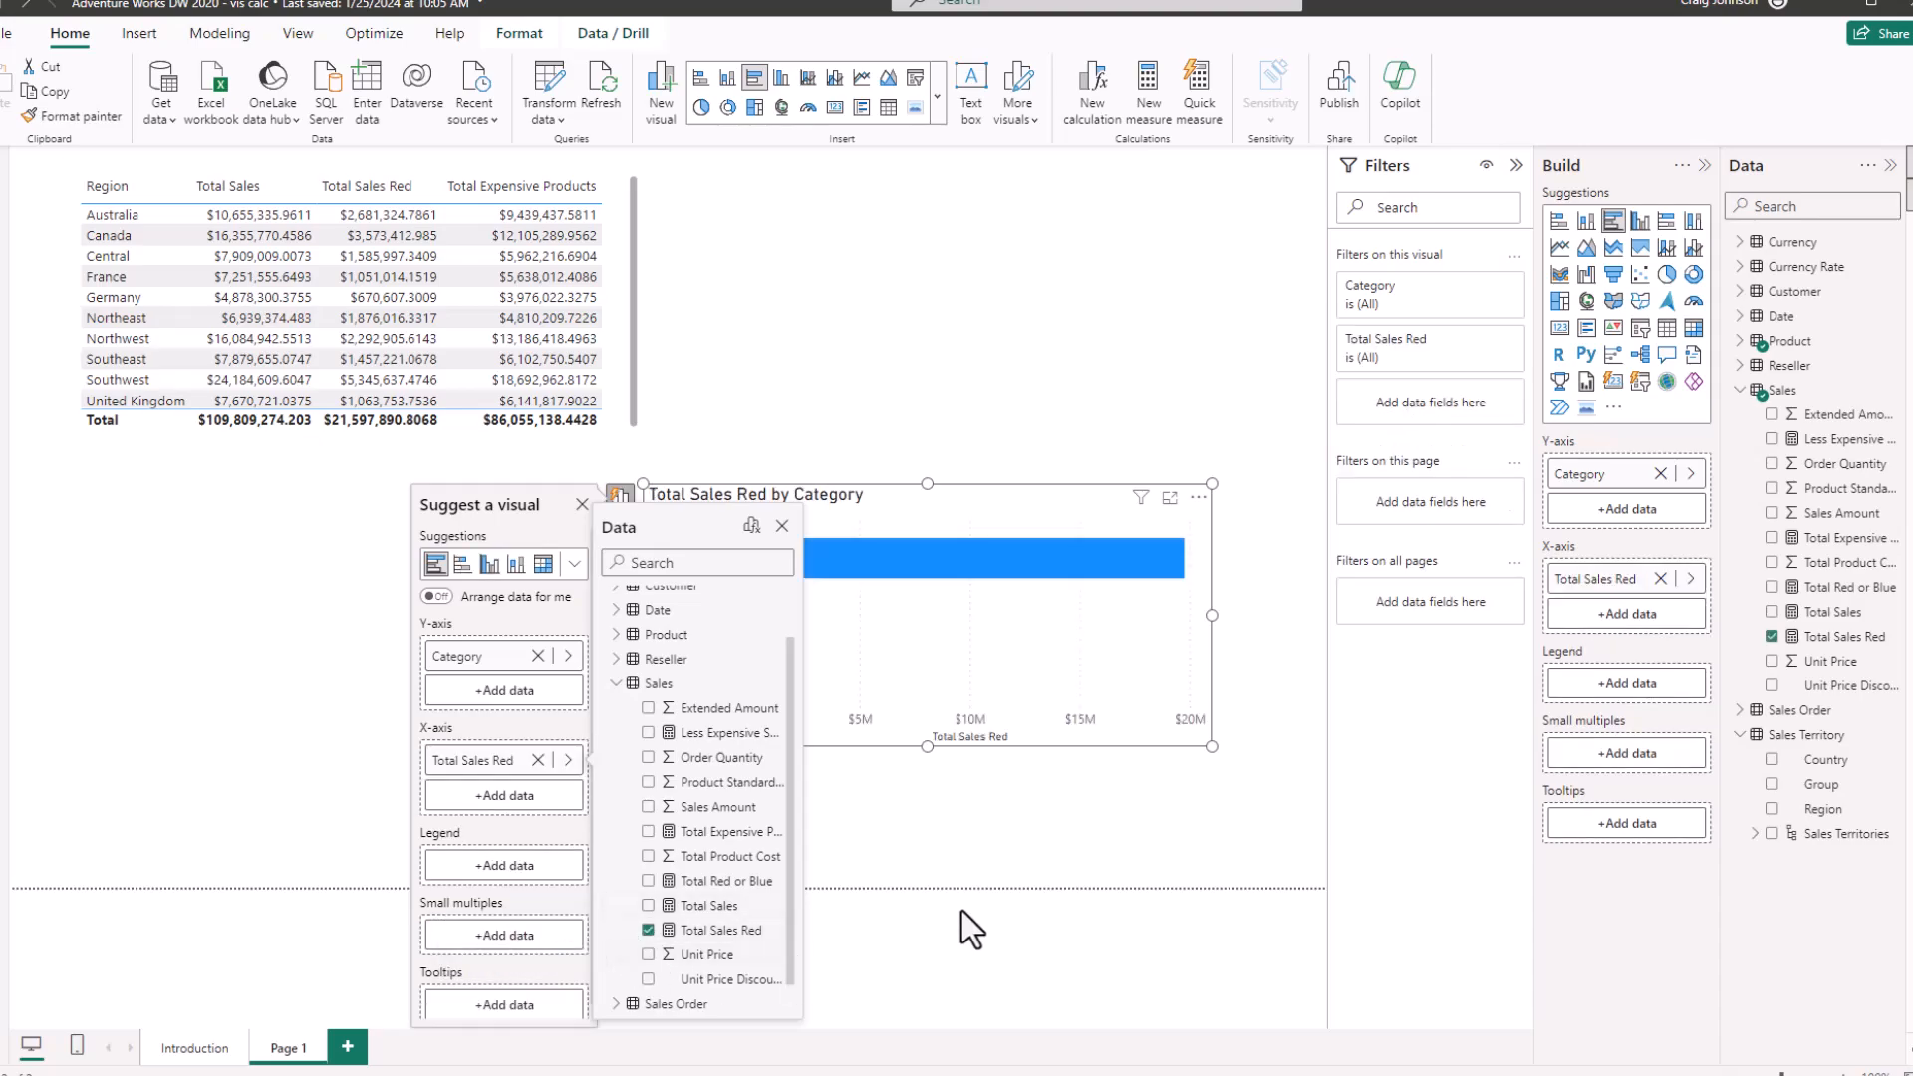
left_click(1044, 656)
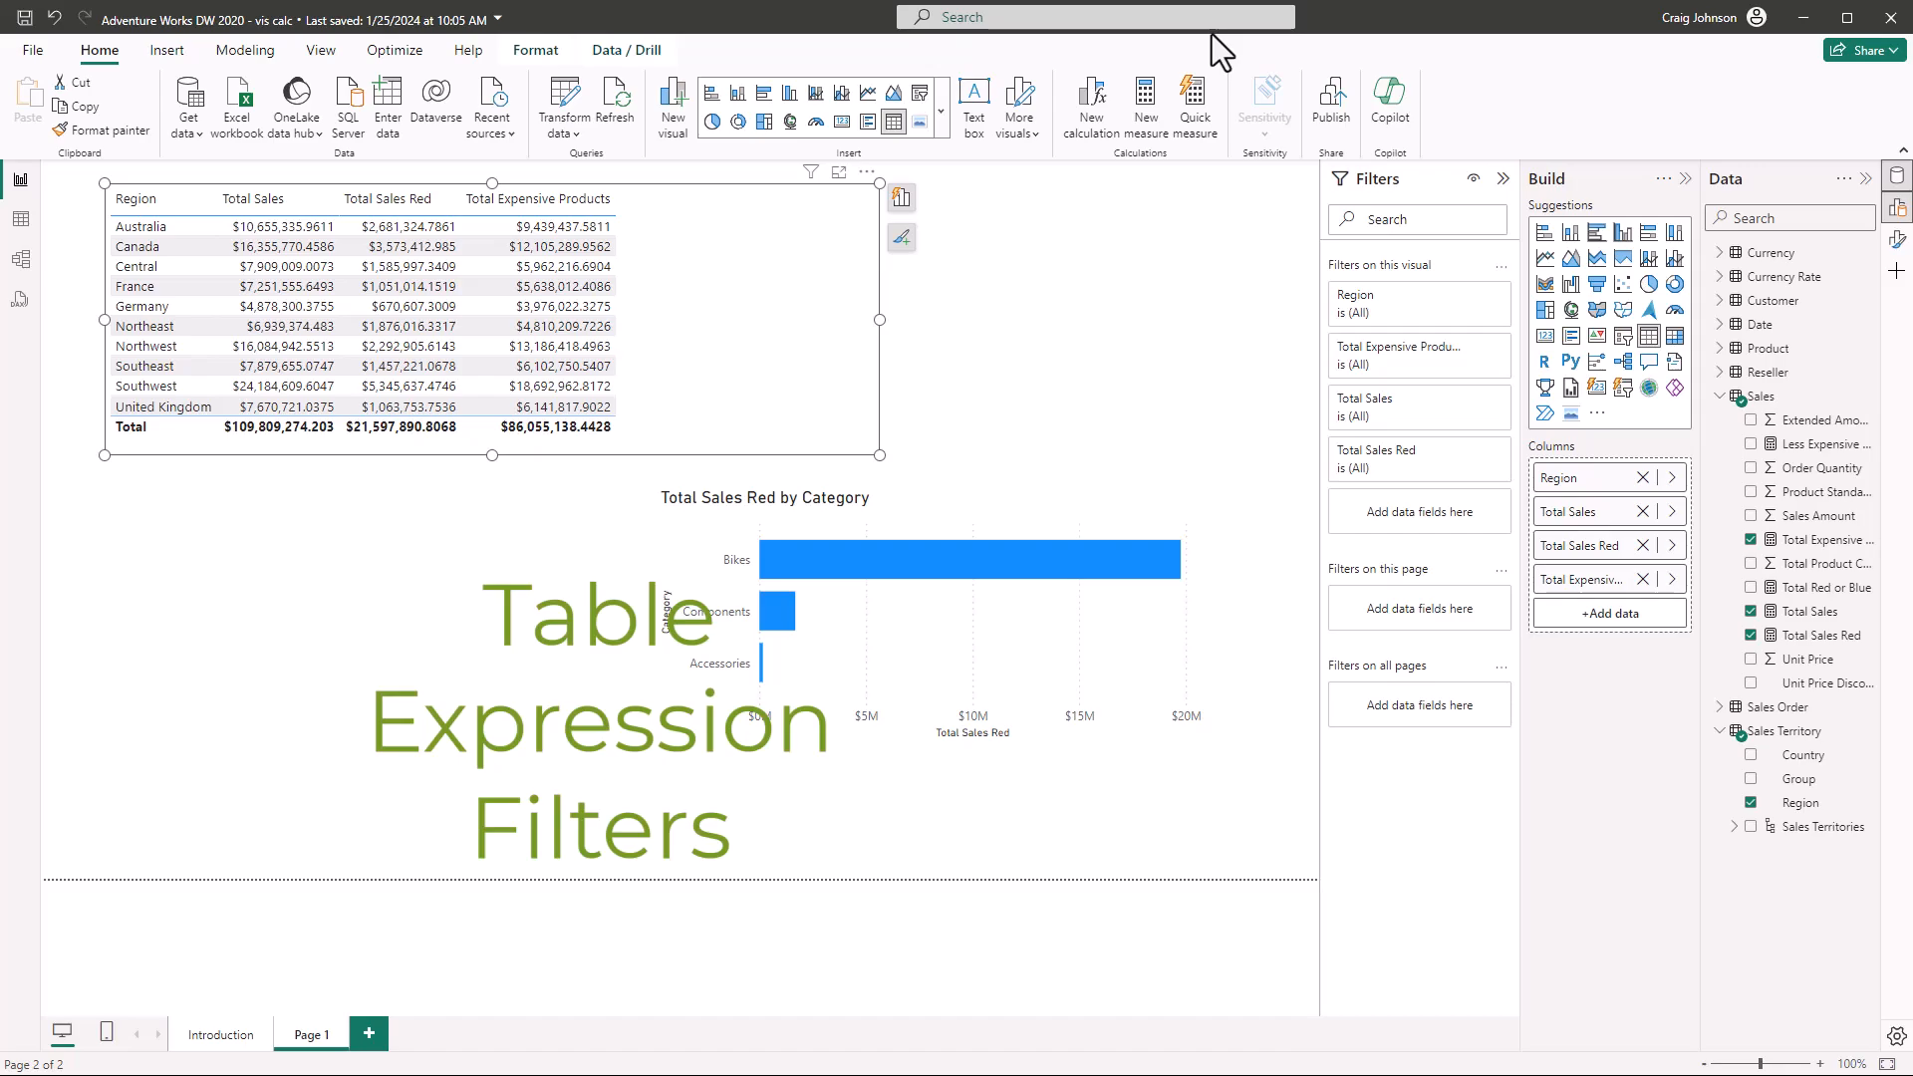
Create a new measure in the Sales table named High Margin Products, with its formula continuing on a second line.
left_click(1804, 396)
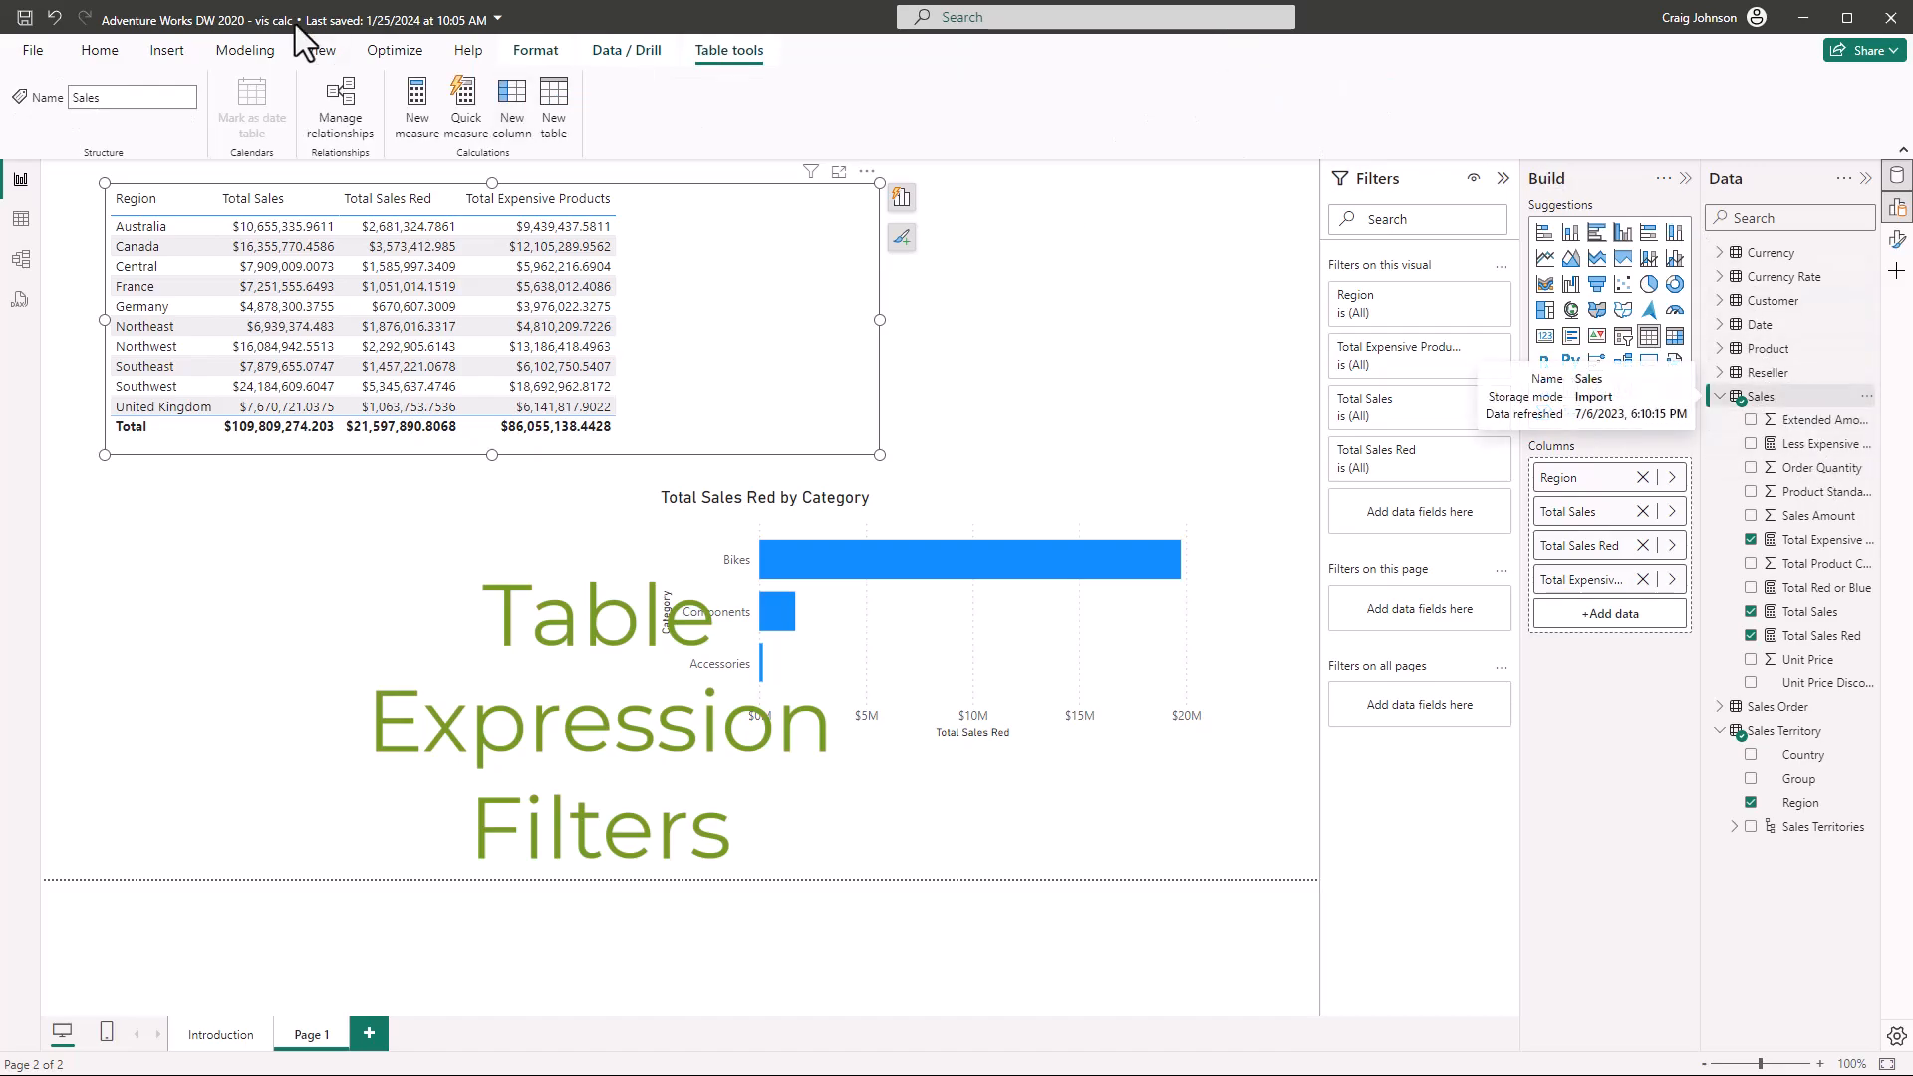
left_click(416, 120)
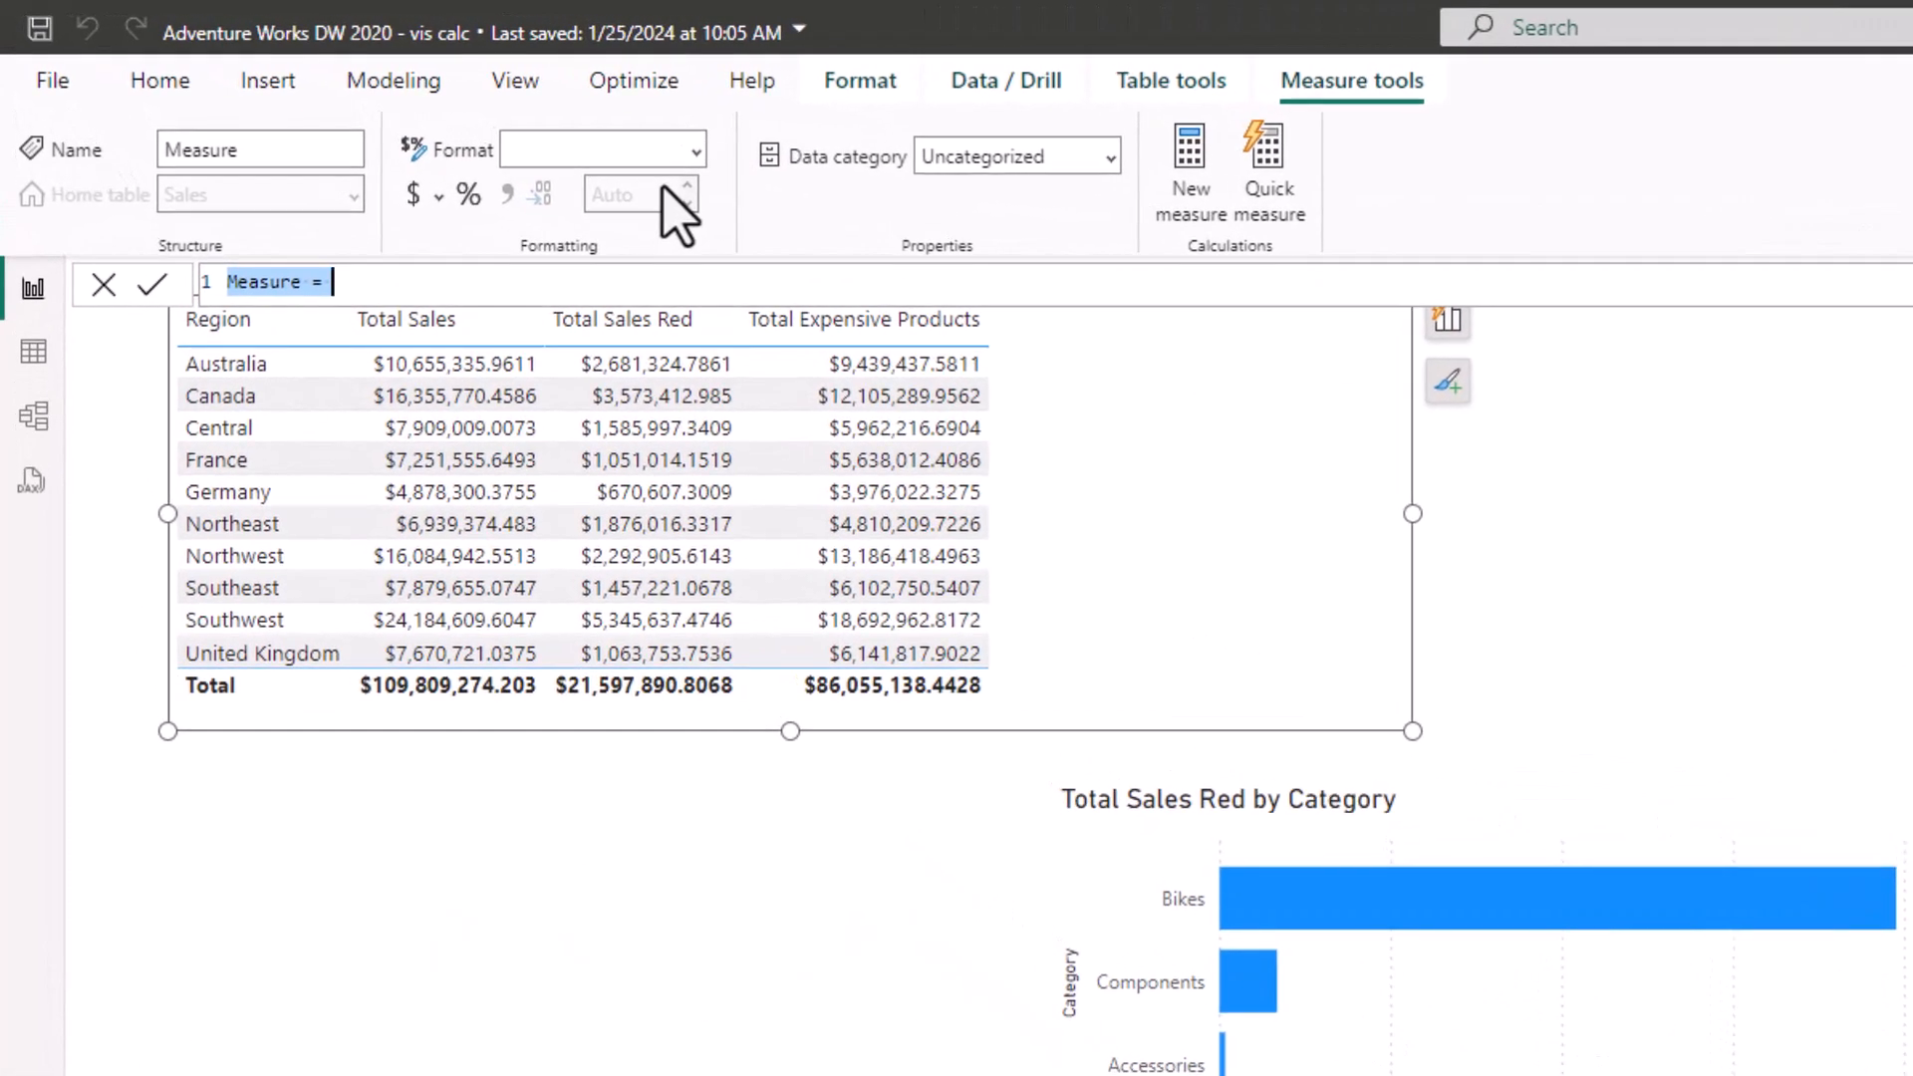
type("High ")
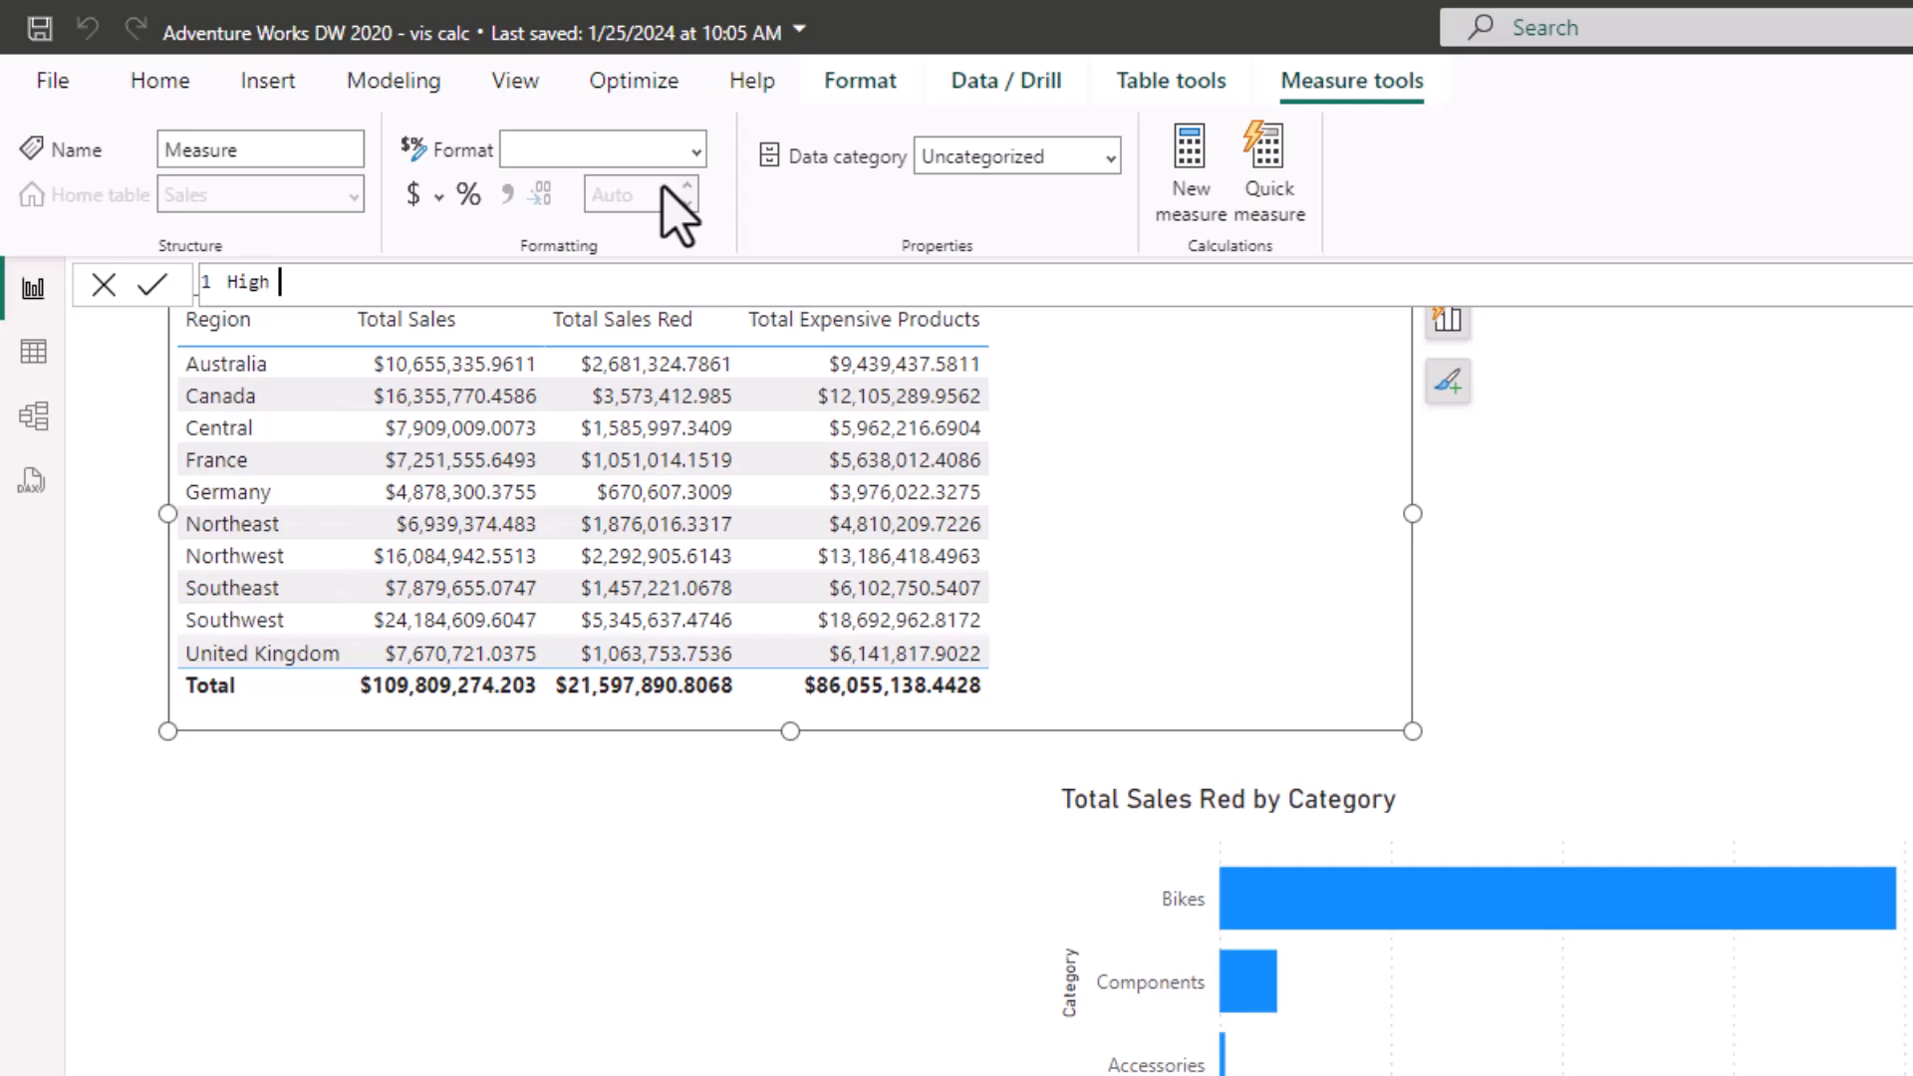
type("Margin Products =")
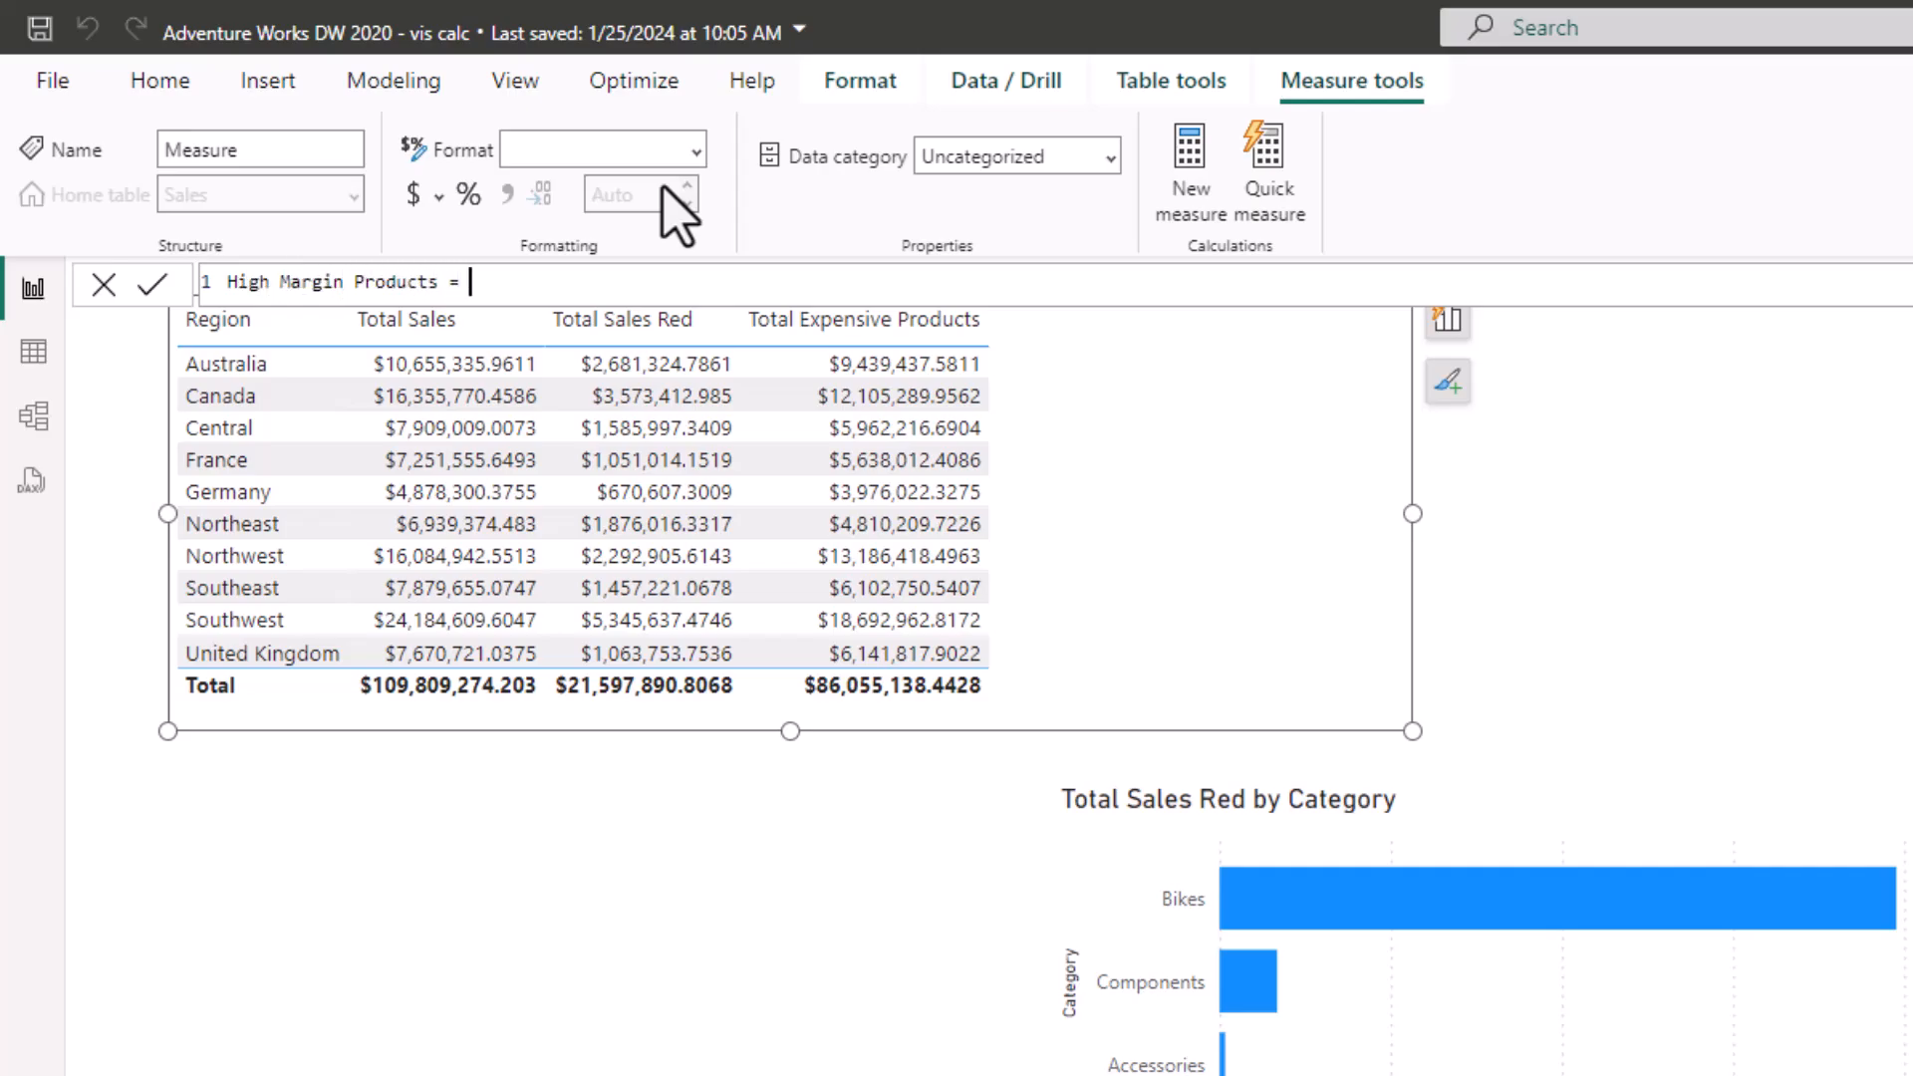
key("shift+Return")
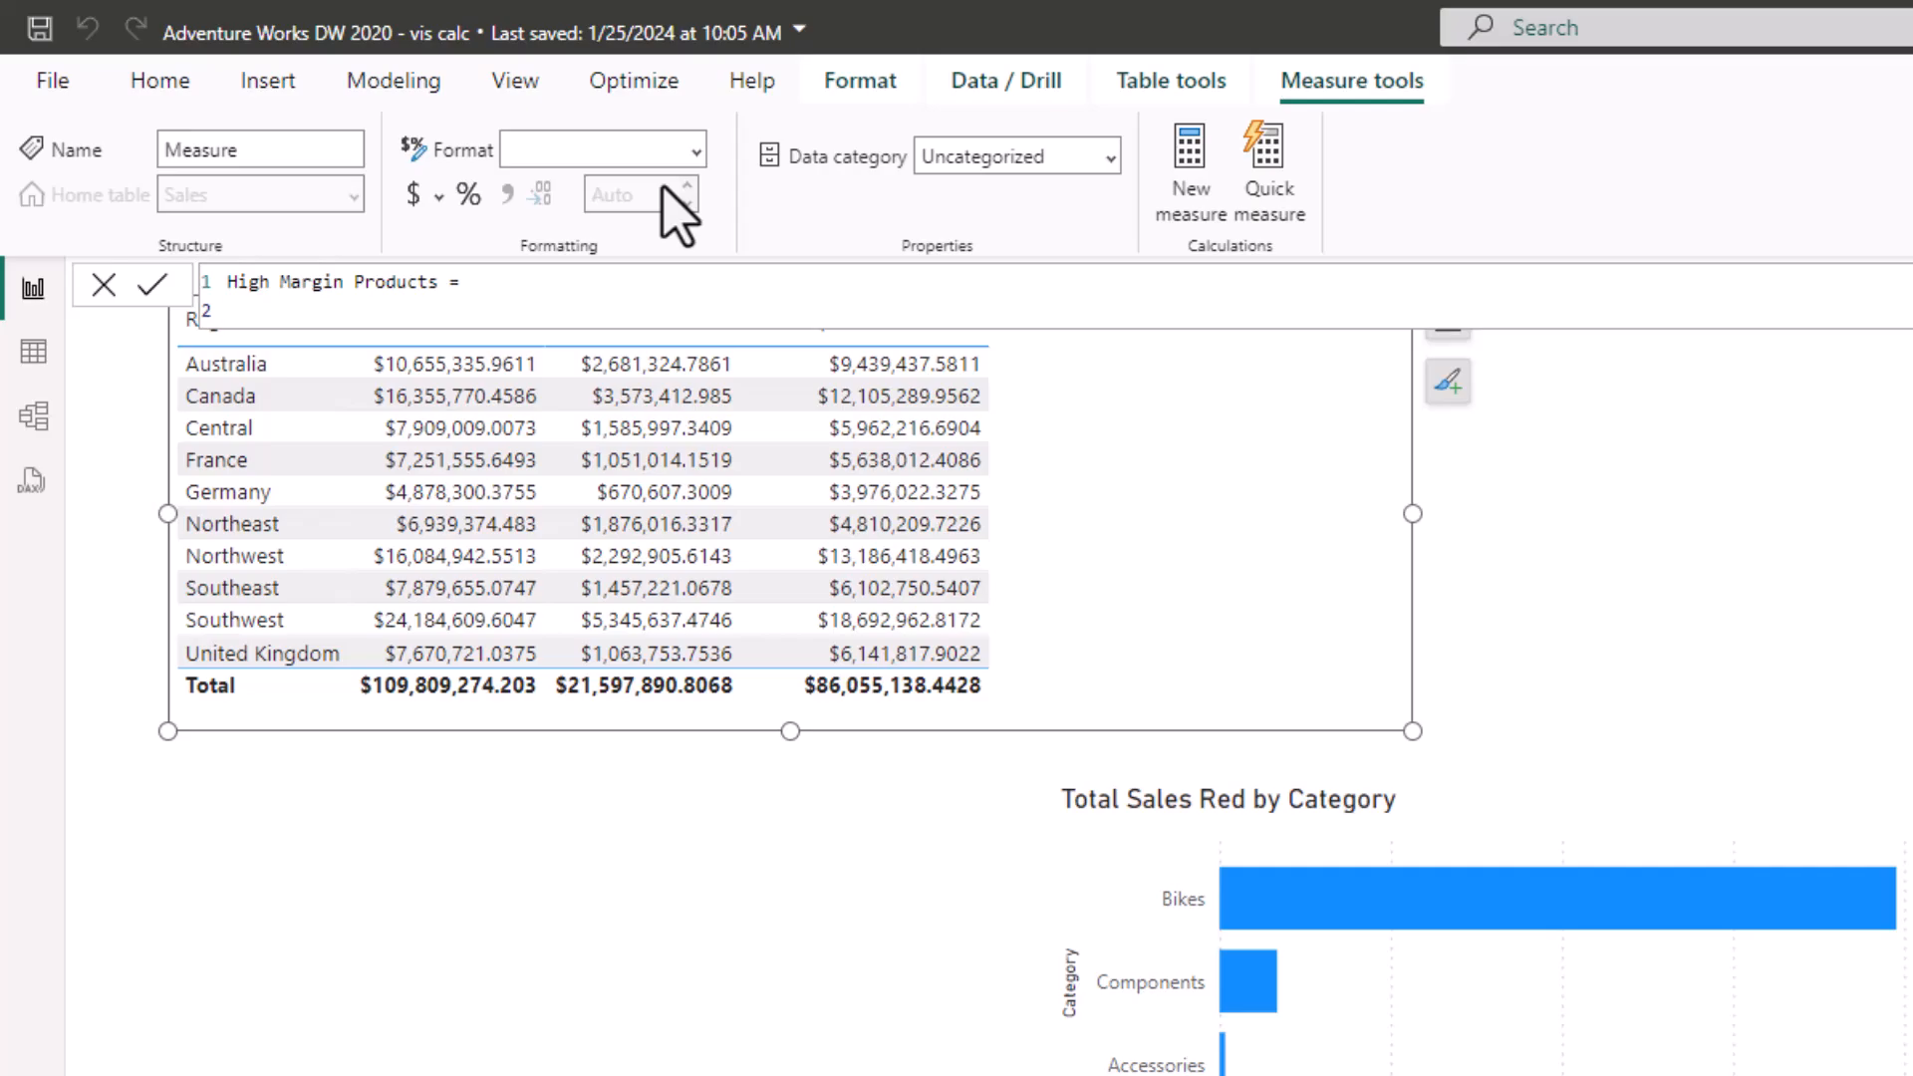
Start the measure's formula with CALCULATE, using [Total Sales] on its own line as the expression.
type("CALCULATE(")
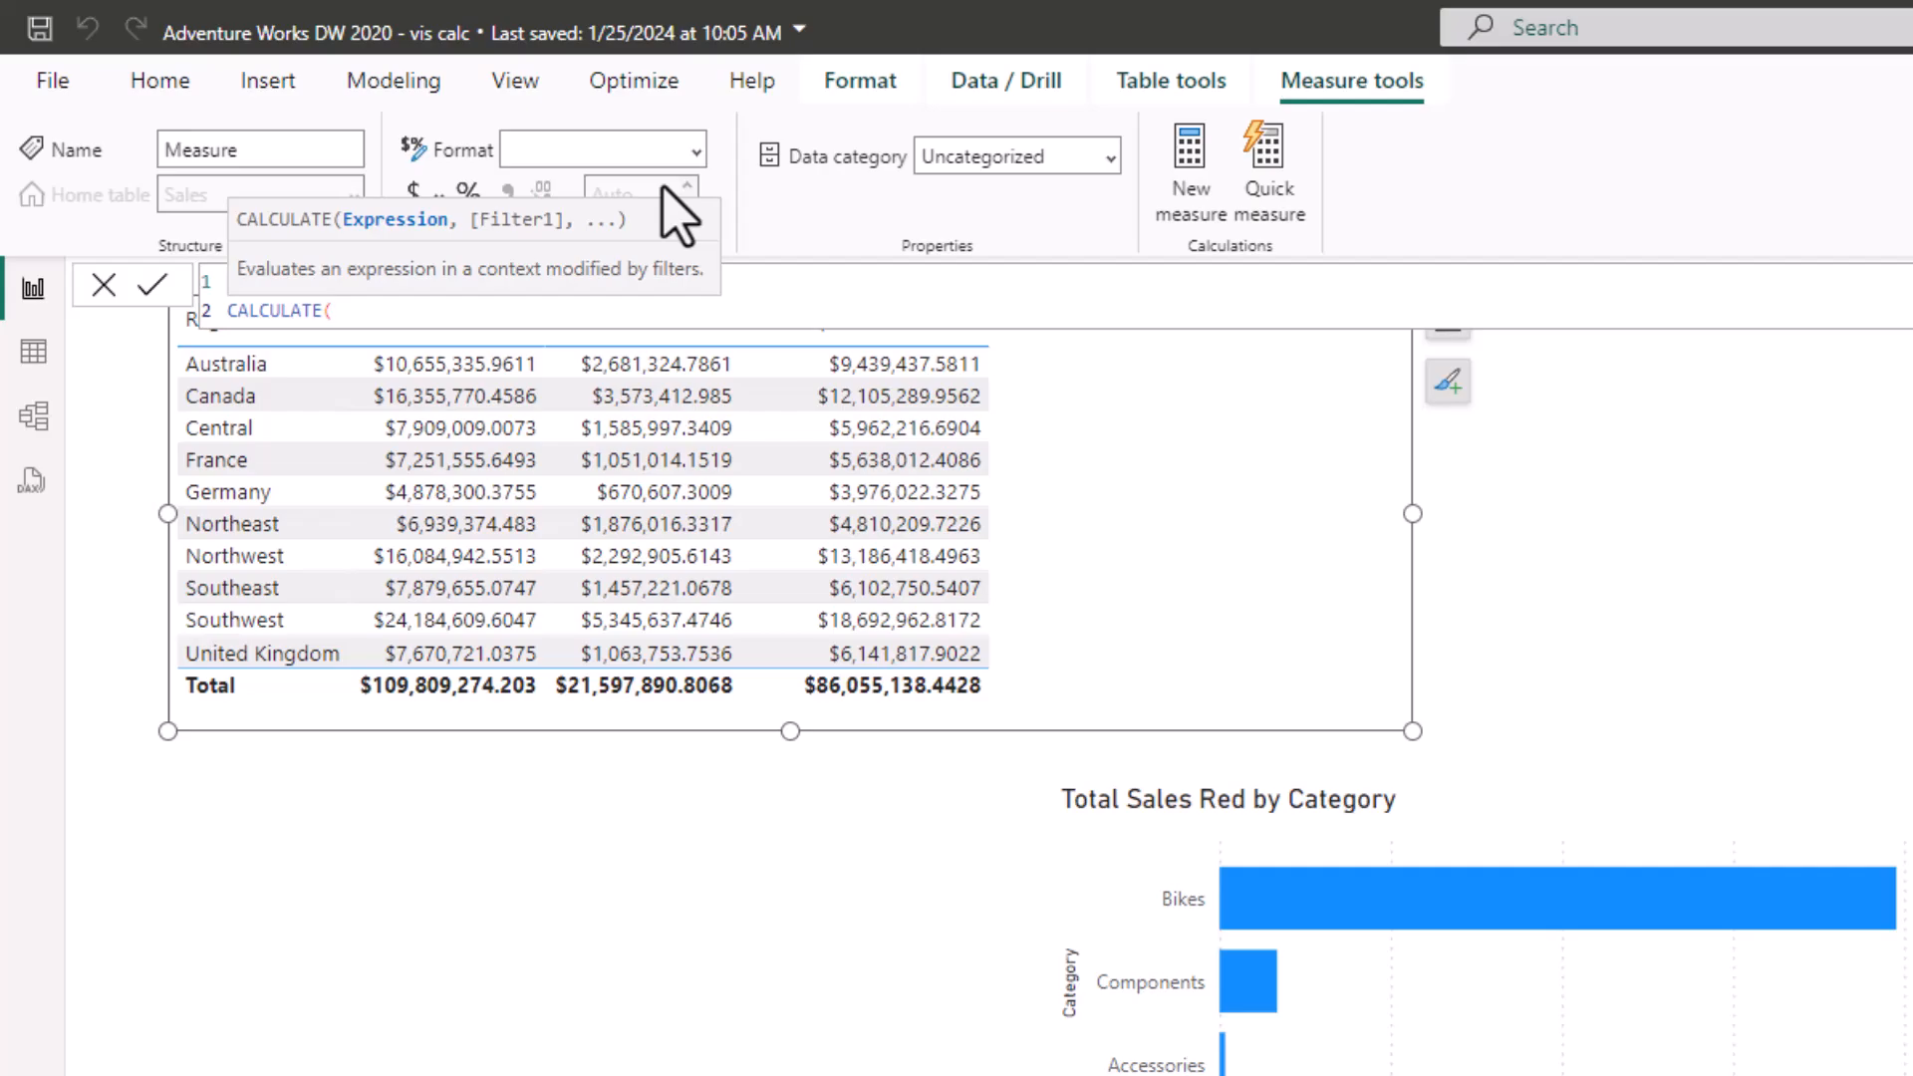
key("shift+Return")
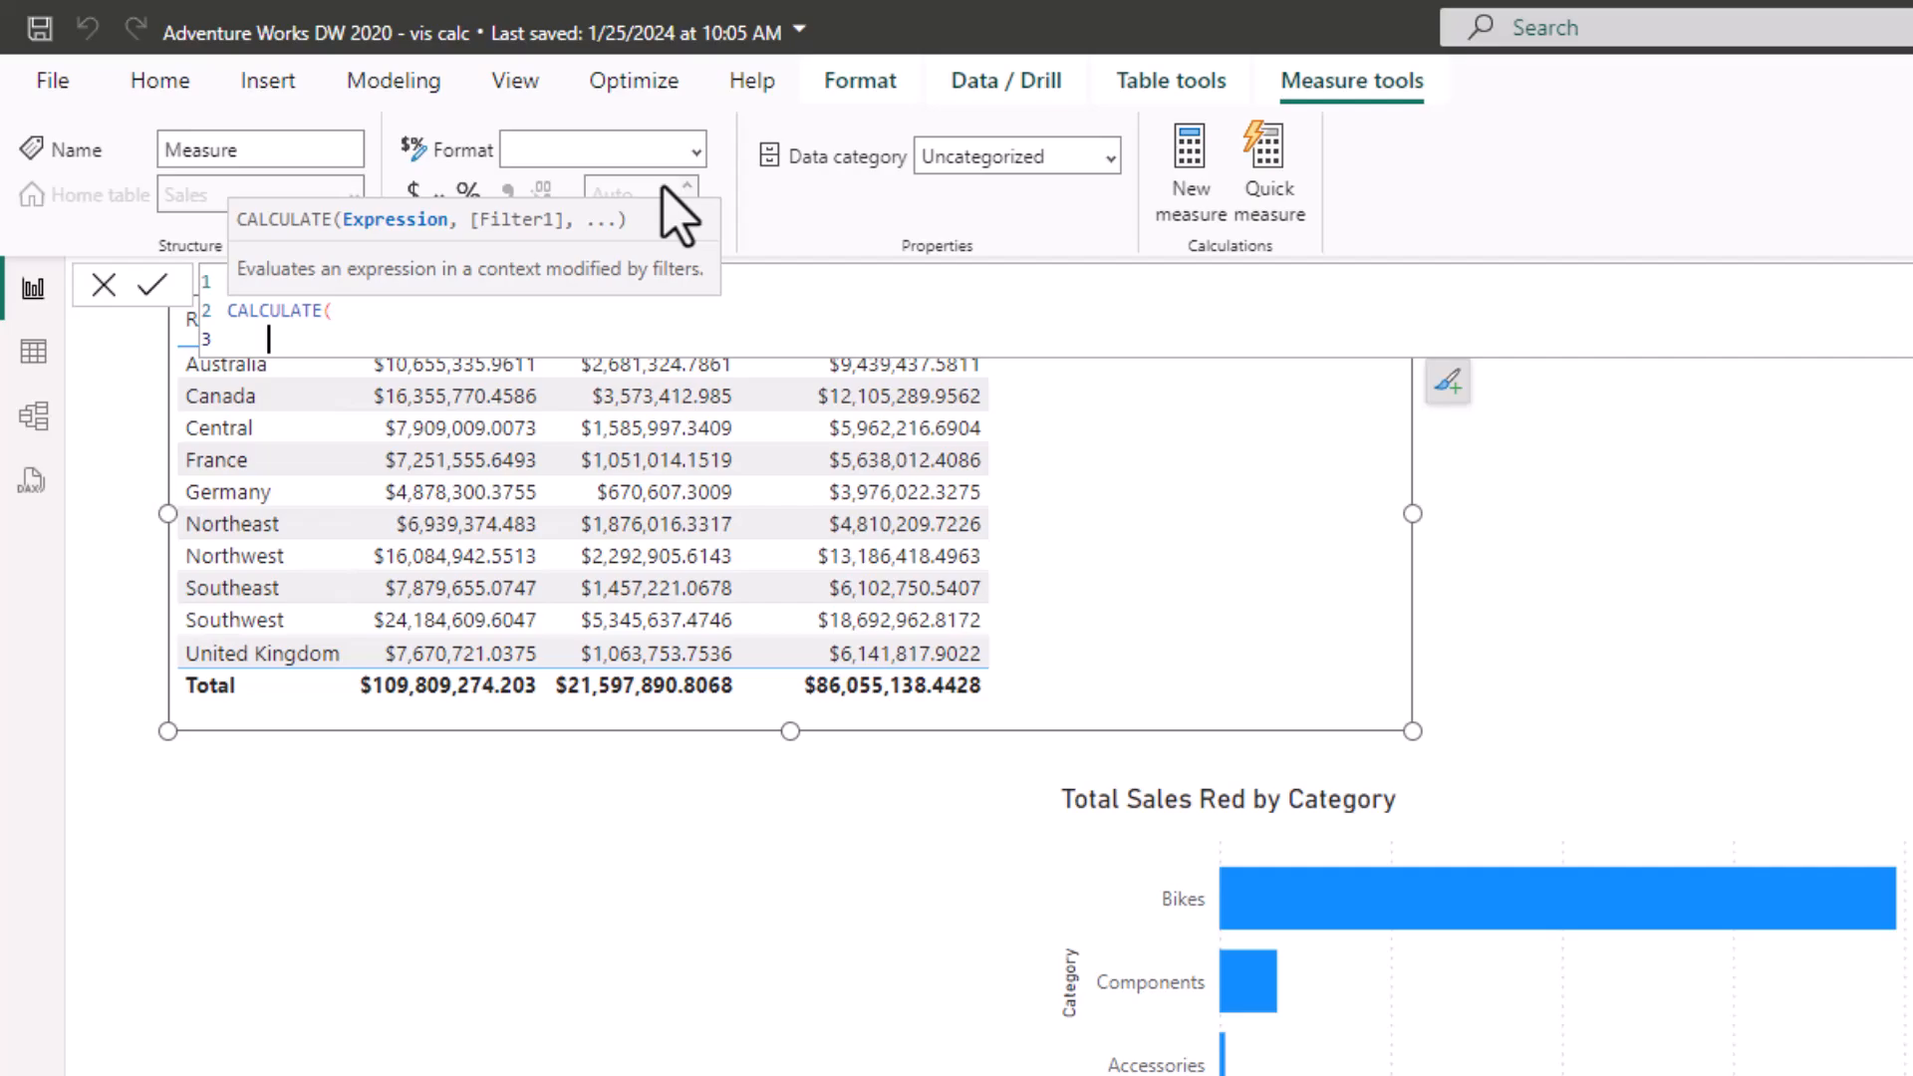
type("tot")
key("Down")
key("Down")
key("Down")
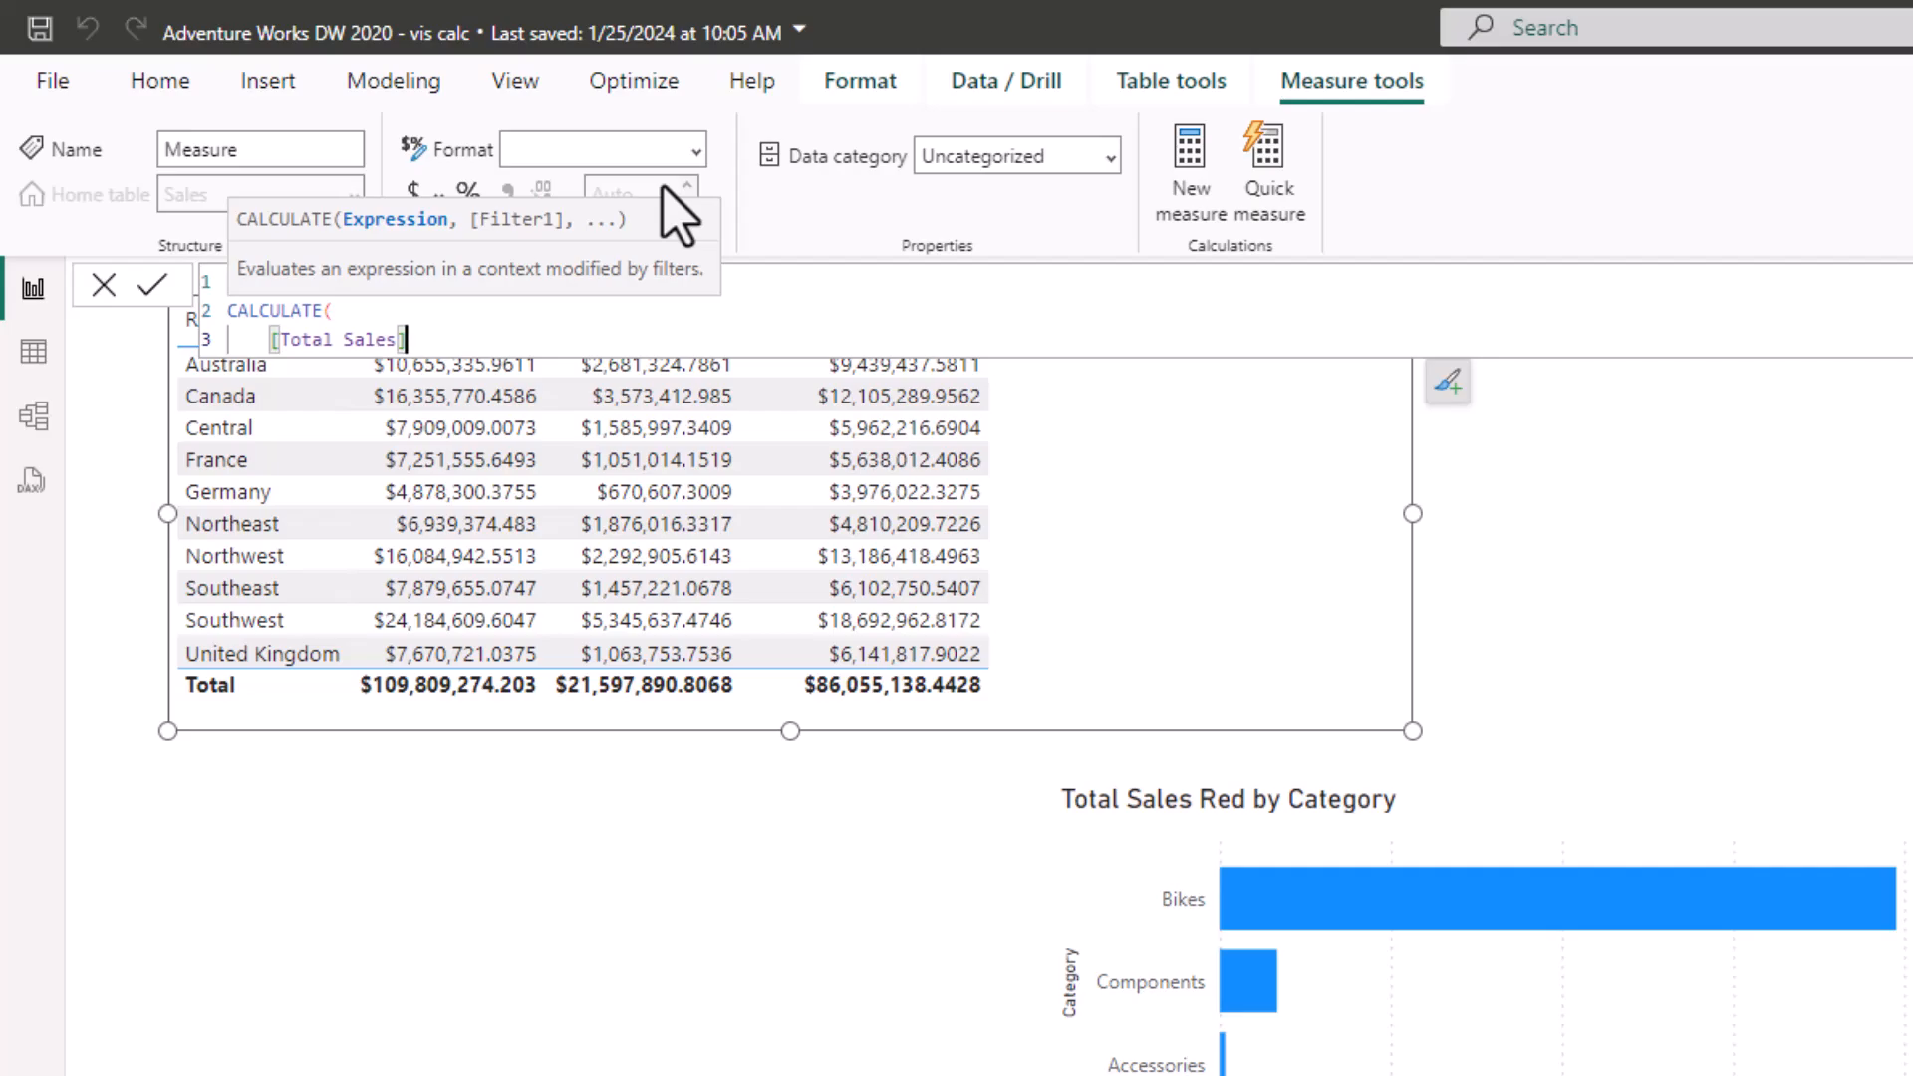
type(",")
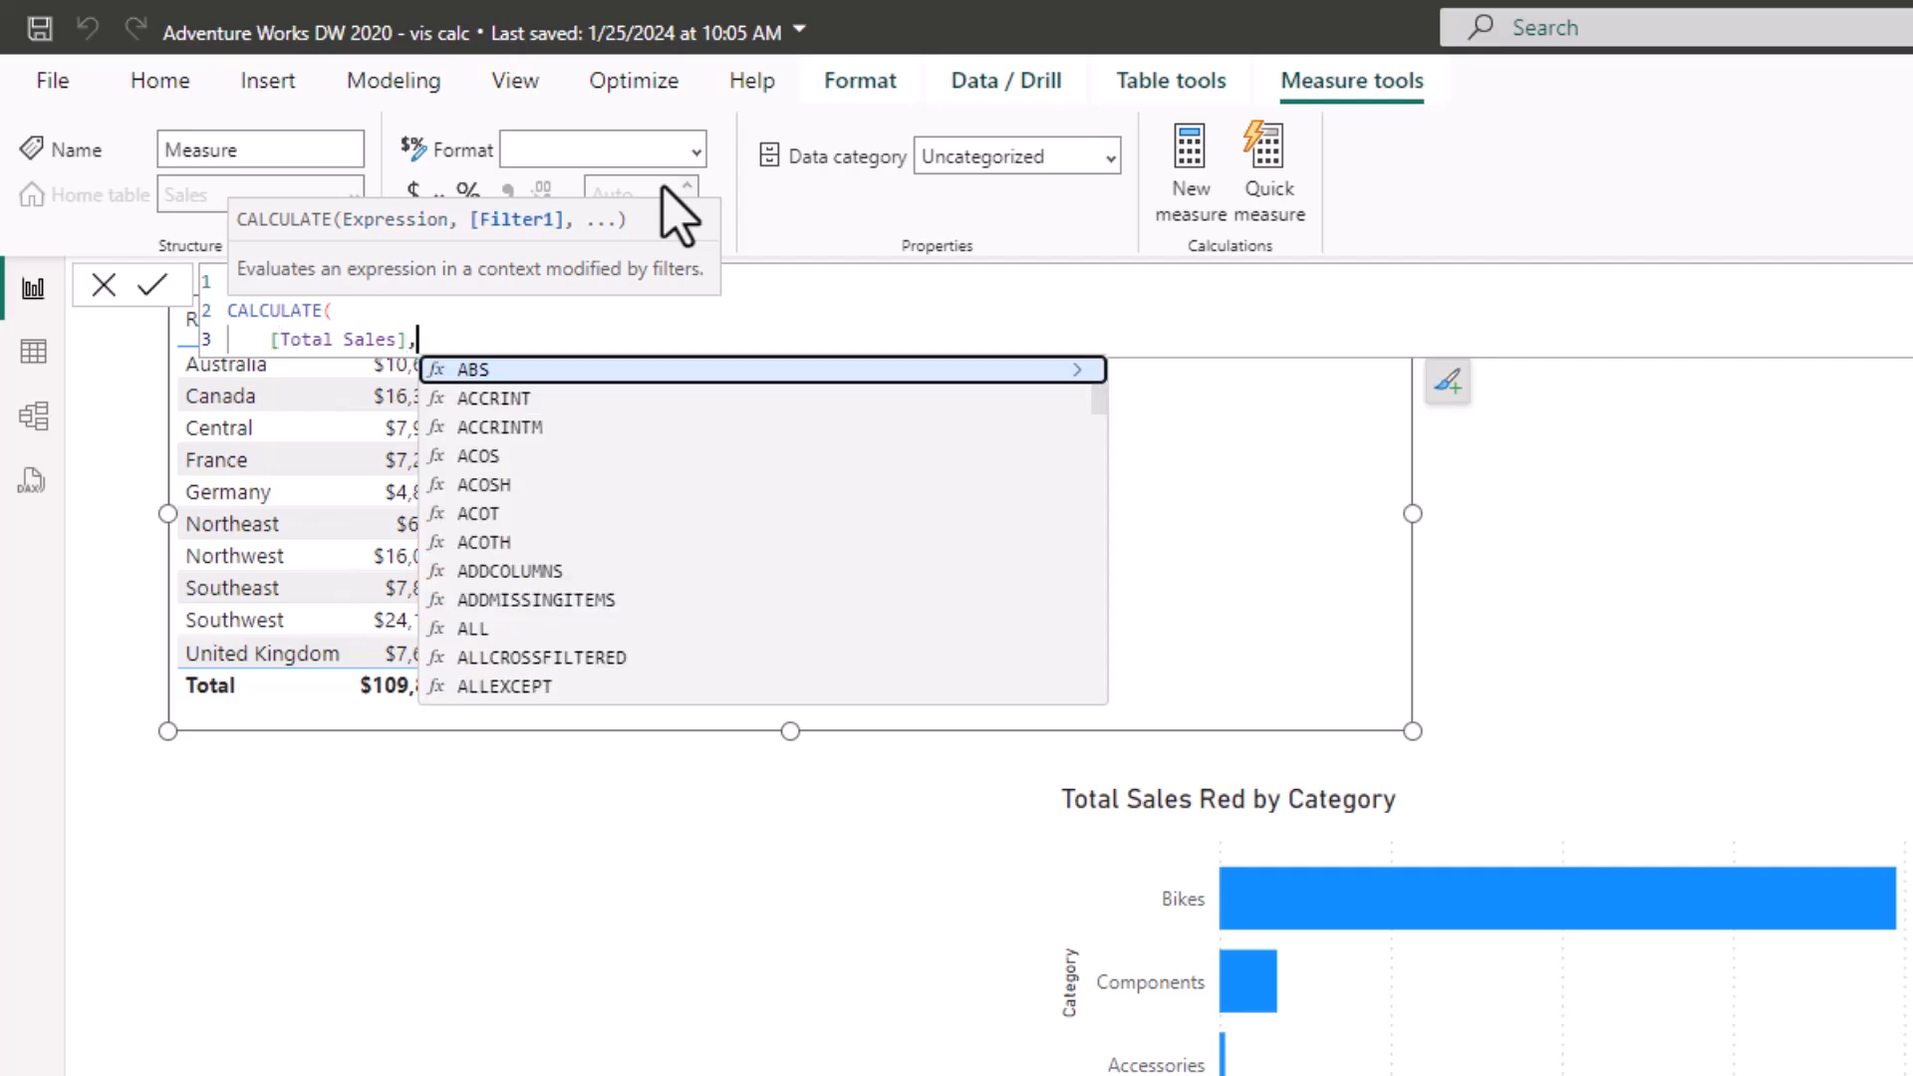
Add a FILTER function as CALCULATE's filter argument, with 'Product' as the table to filter.
key("shift+Return")
type("fil")
key("Tab")
type("(")
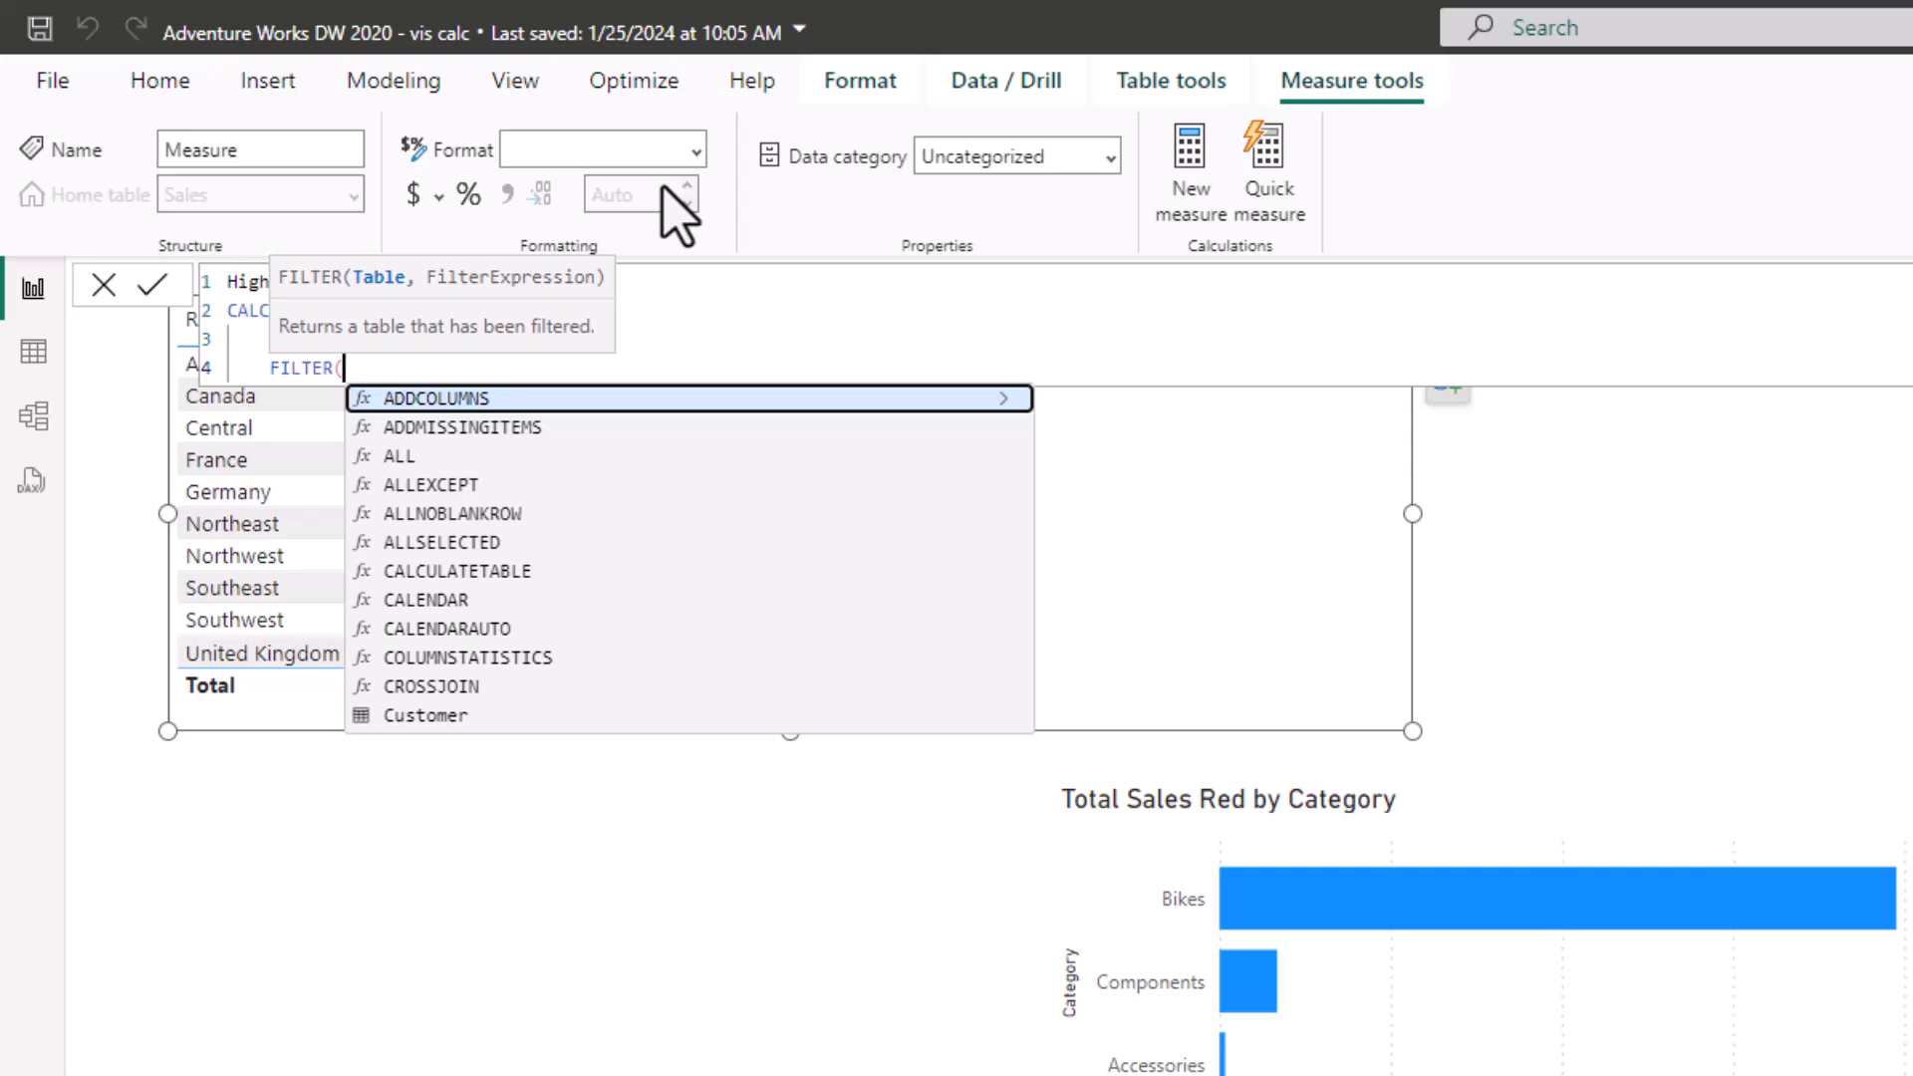
key("shift+Return")
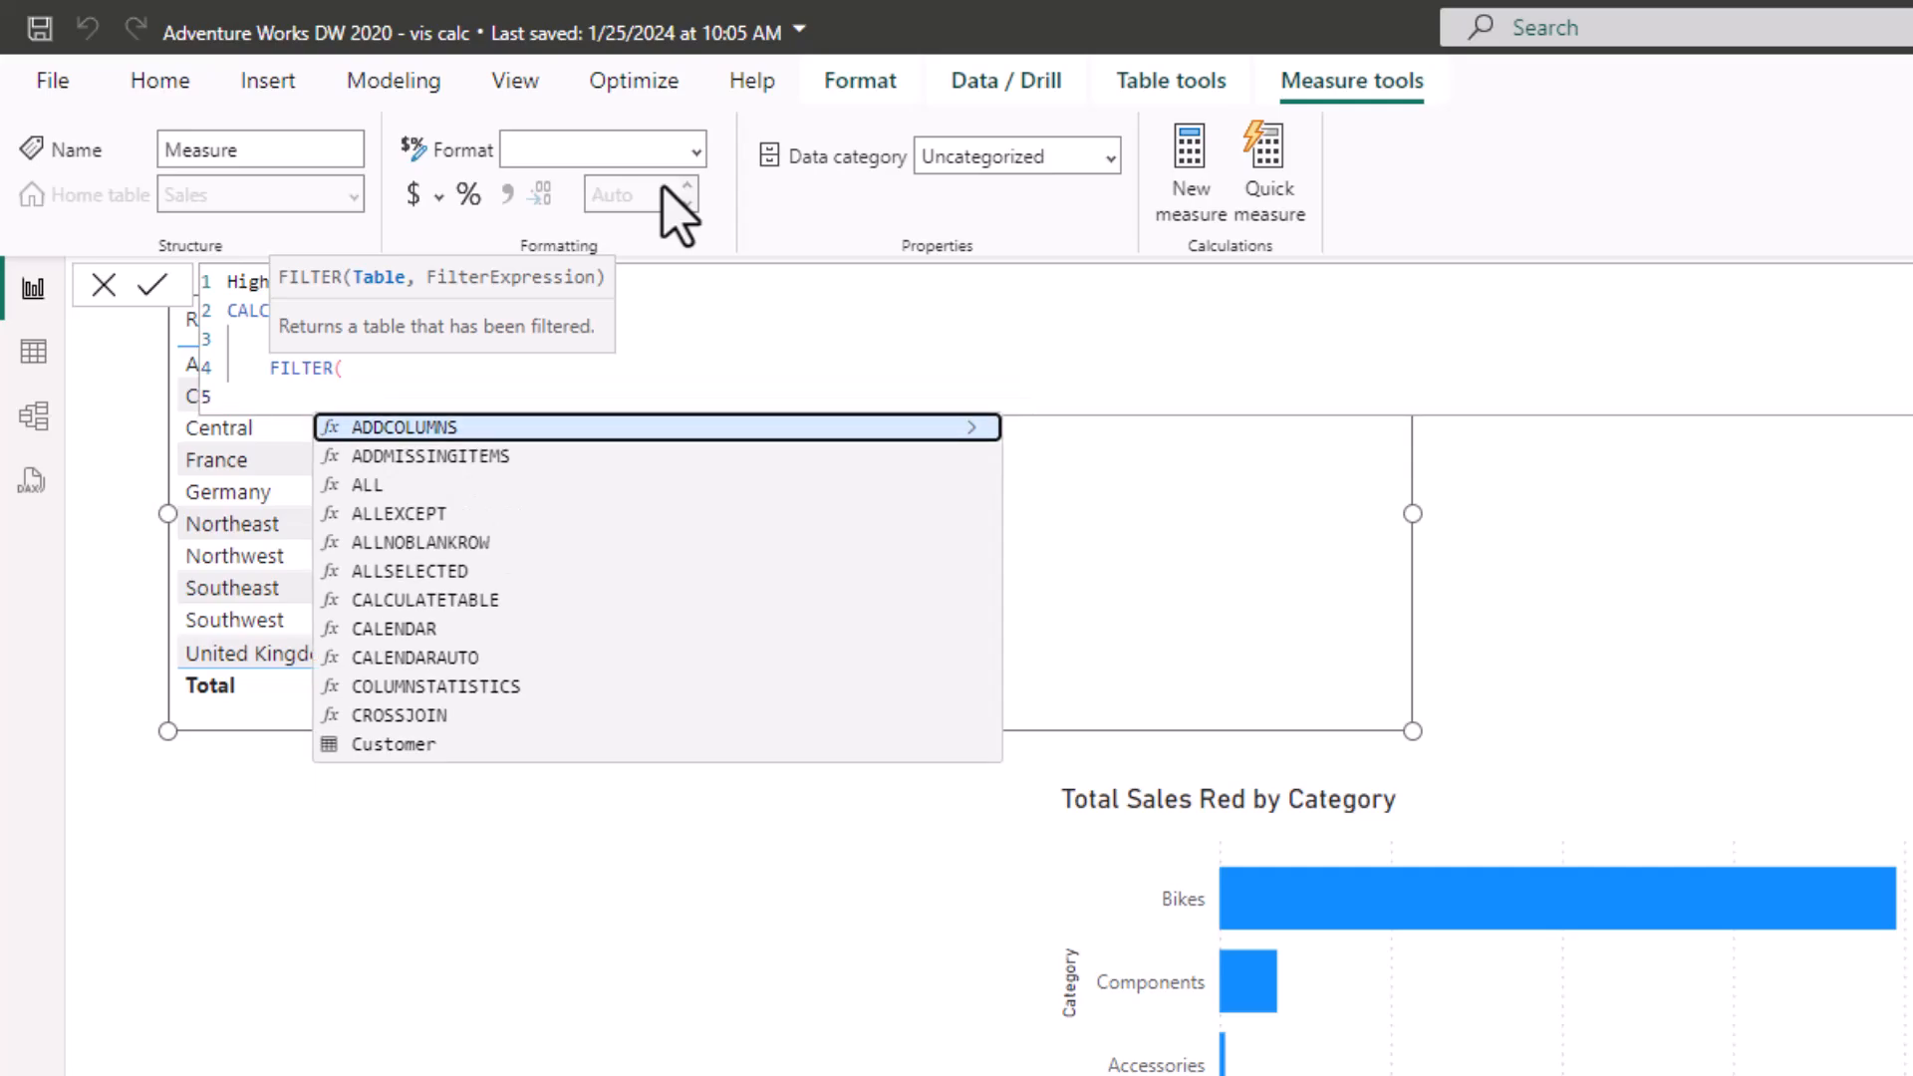
type("produ")
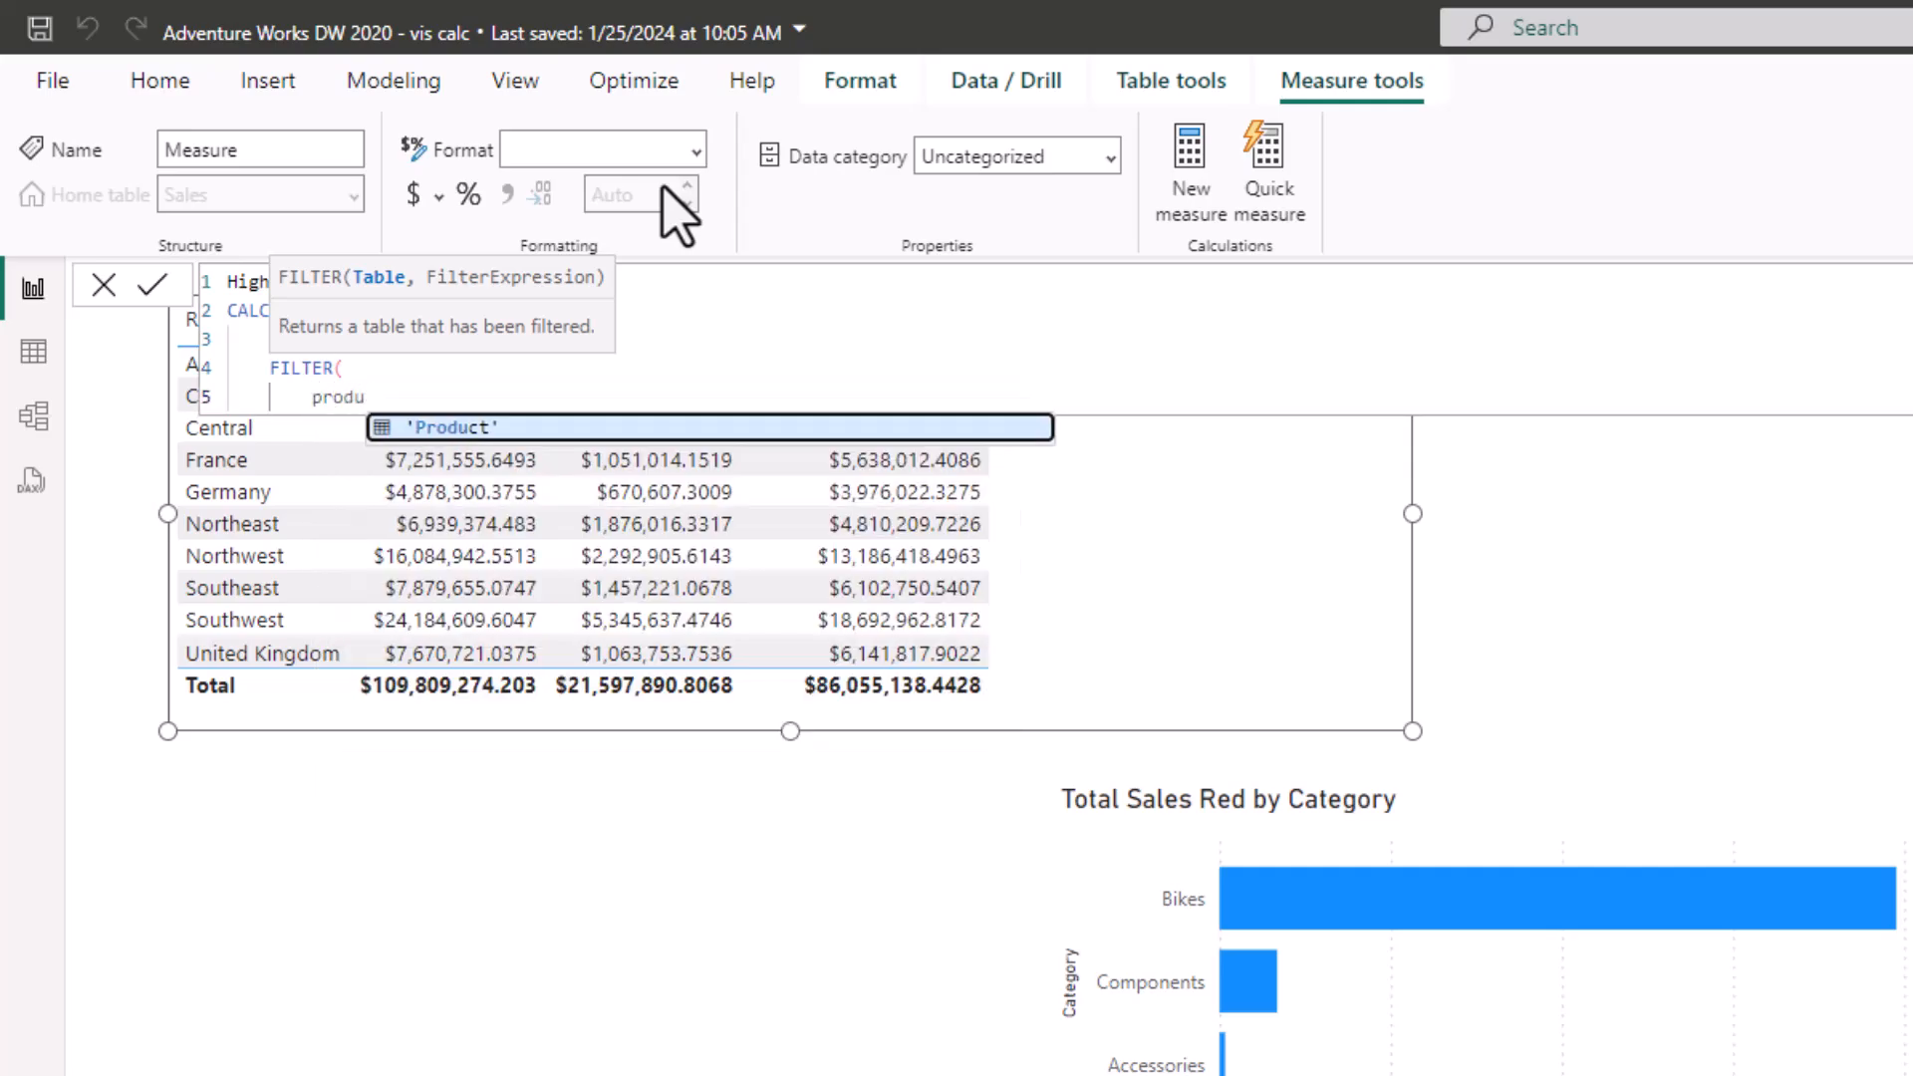
key("Tab")
type(",")
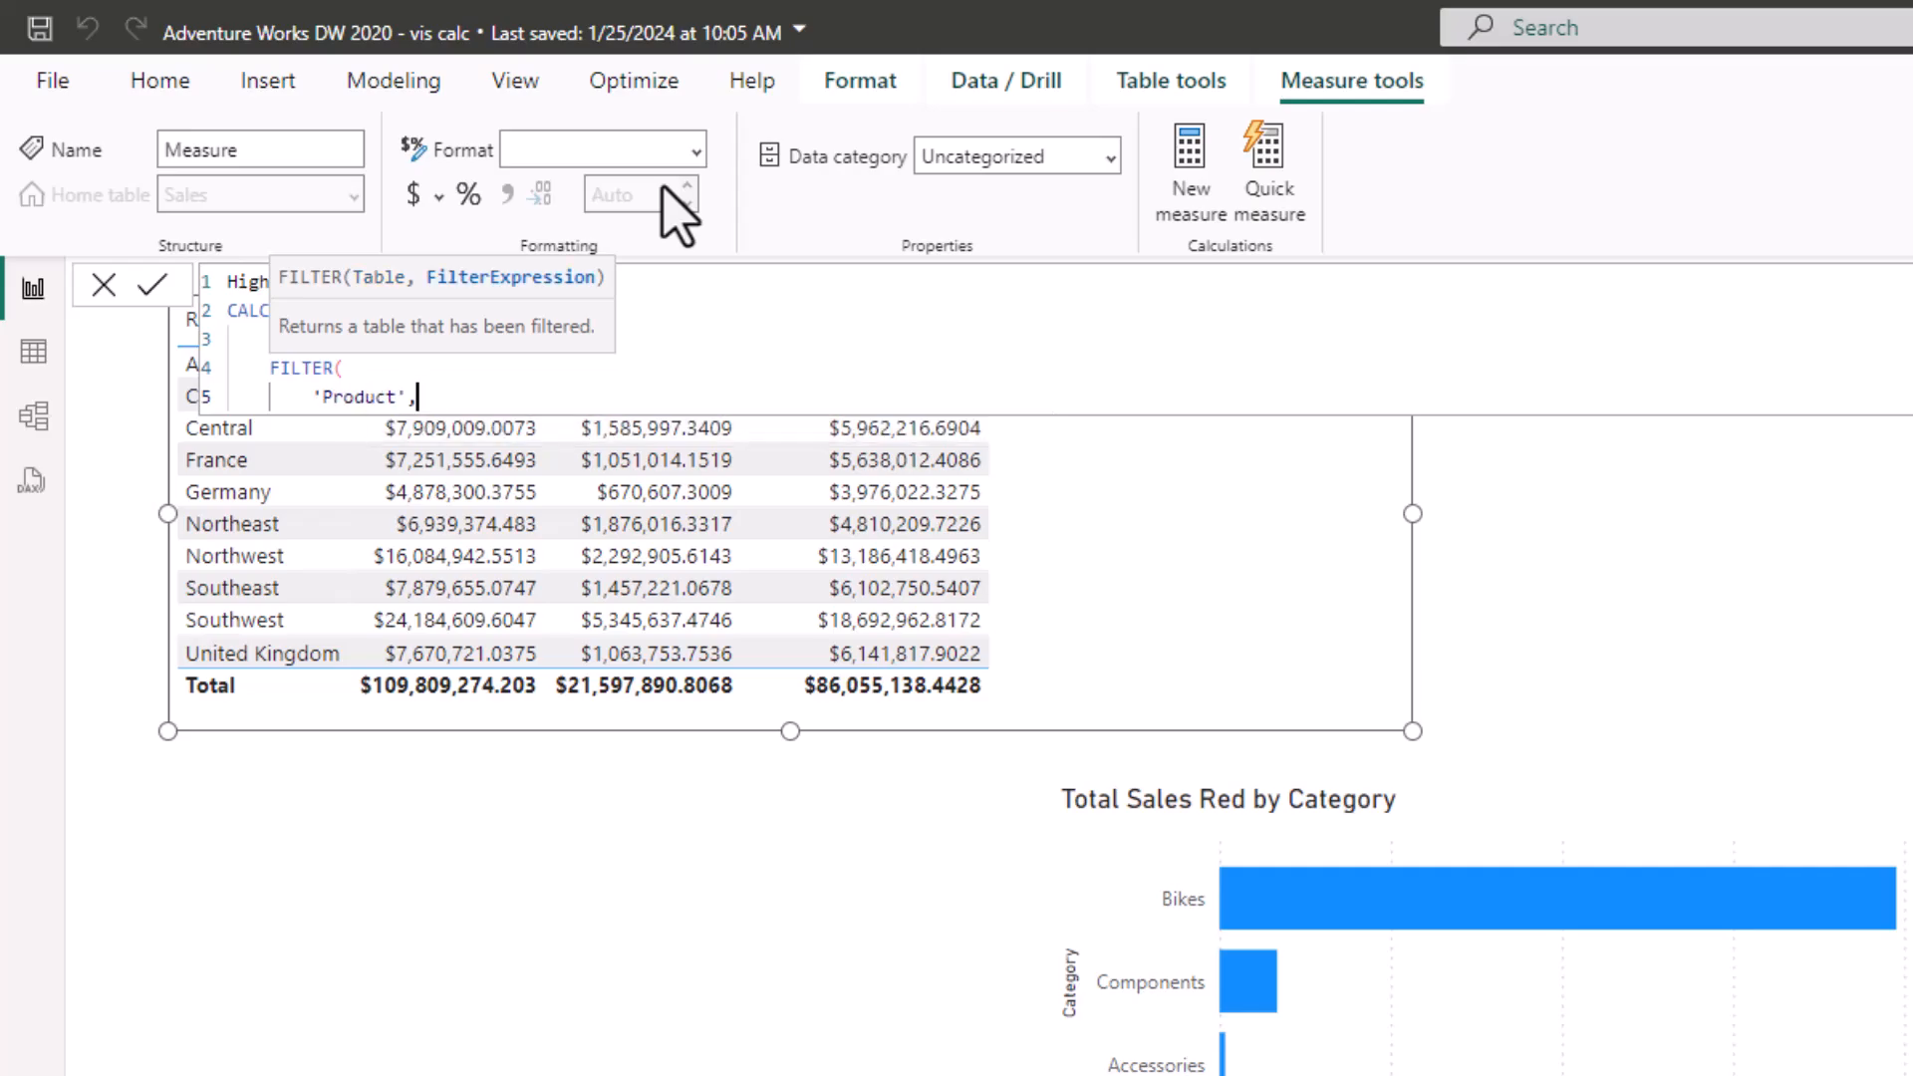
key("shift+Return")
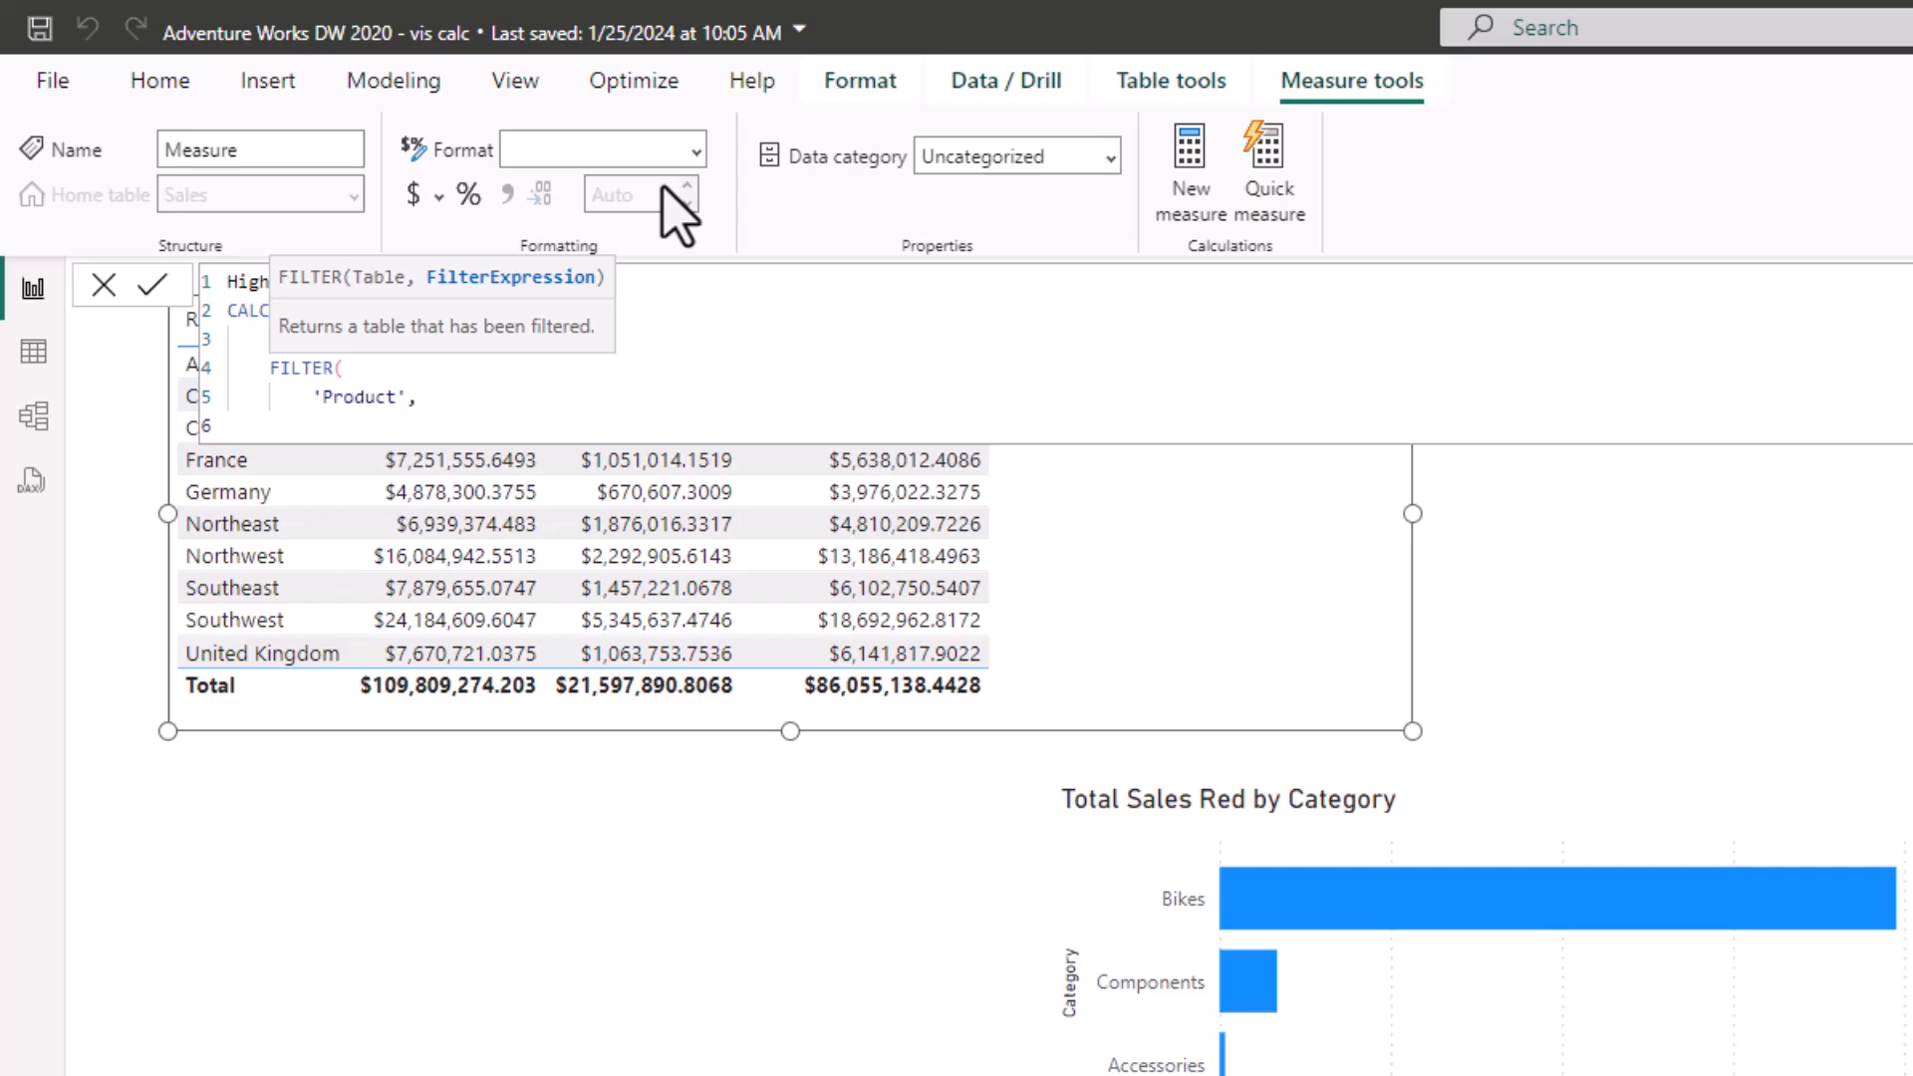
Begin FILTER's condition on a new line with the 'Product'[List Price] column.
type("prod")
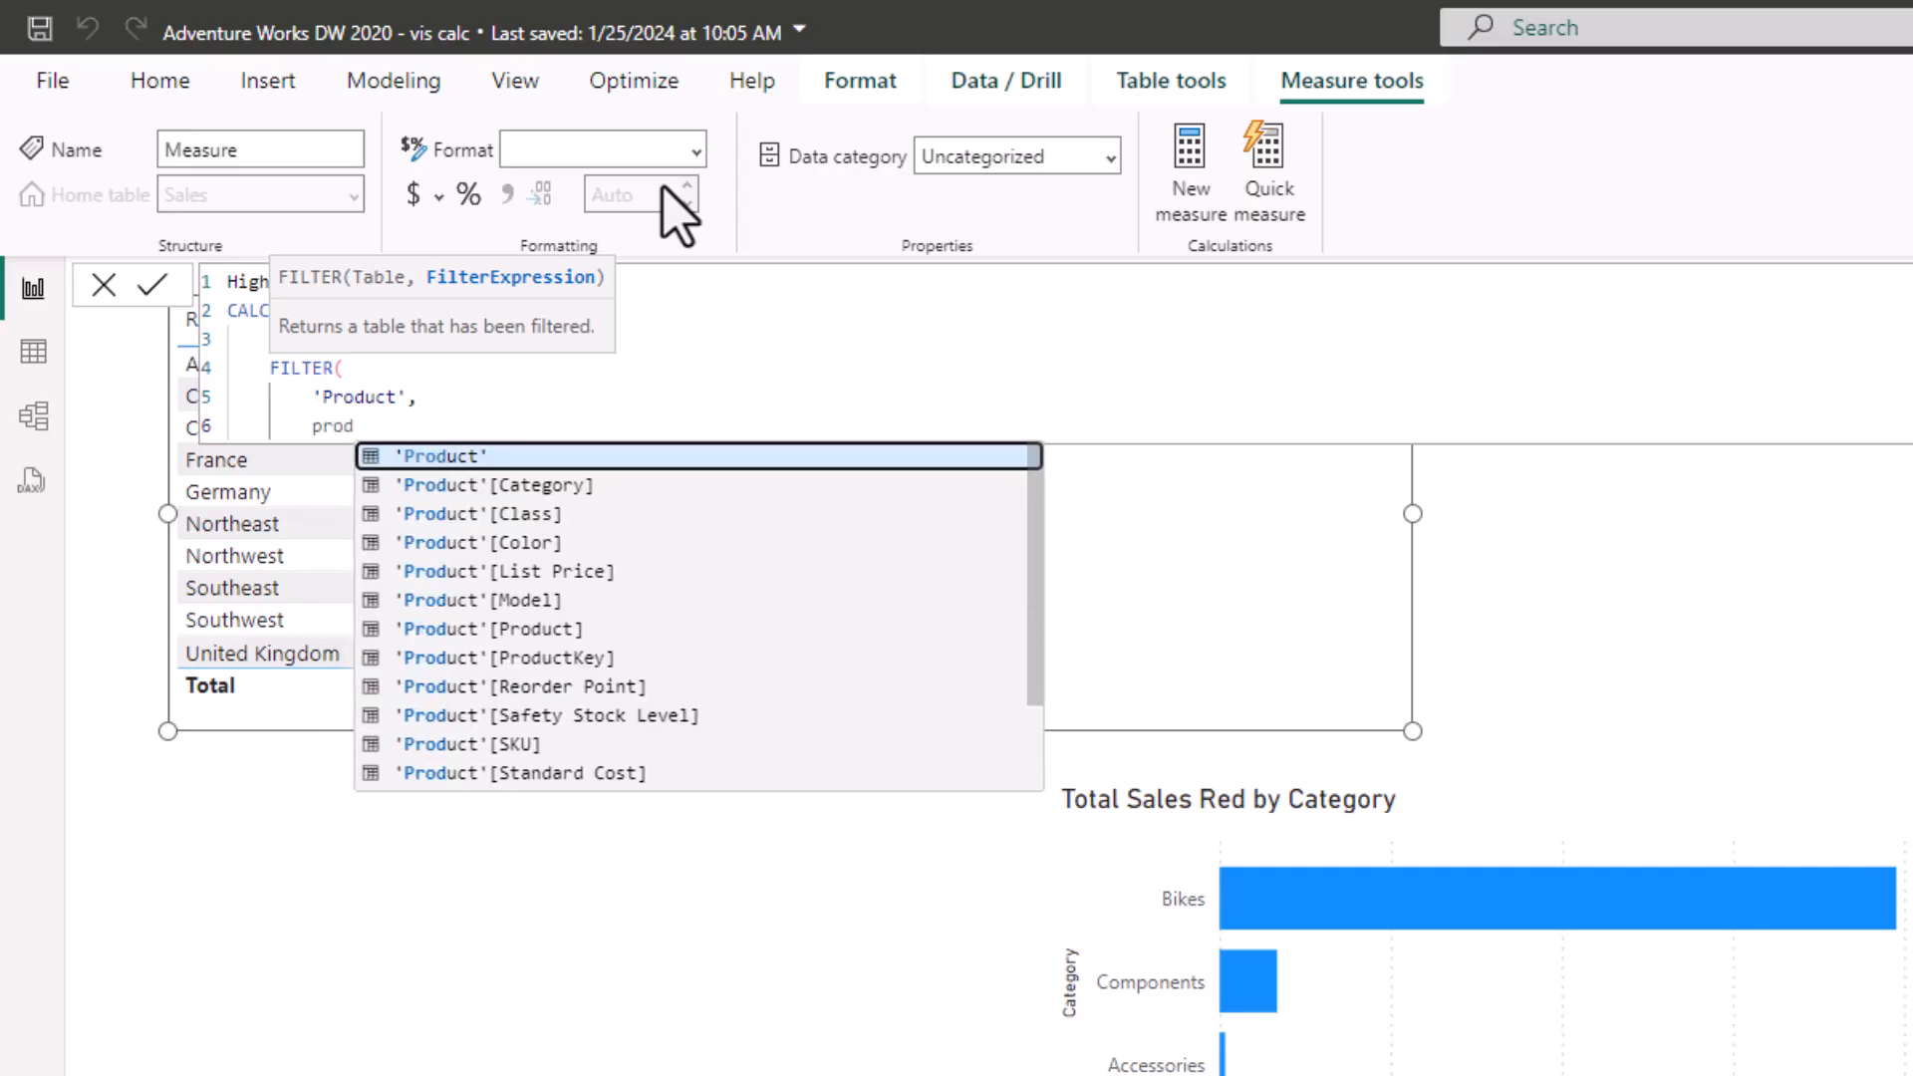
key("Down")
key("Down")
key("Down")
key("Down")
key("Down")
key("Down")
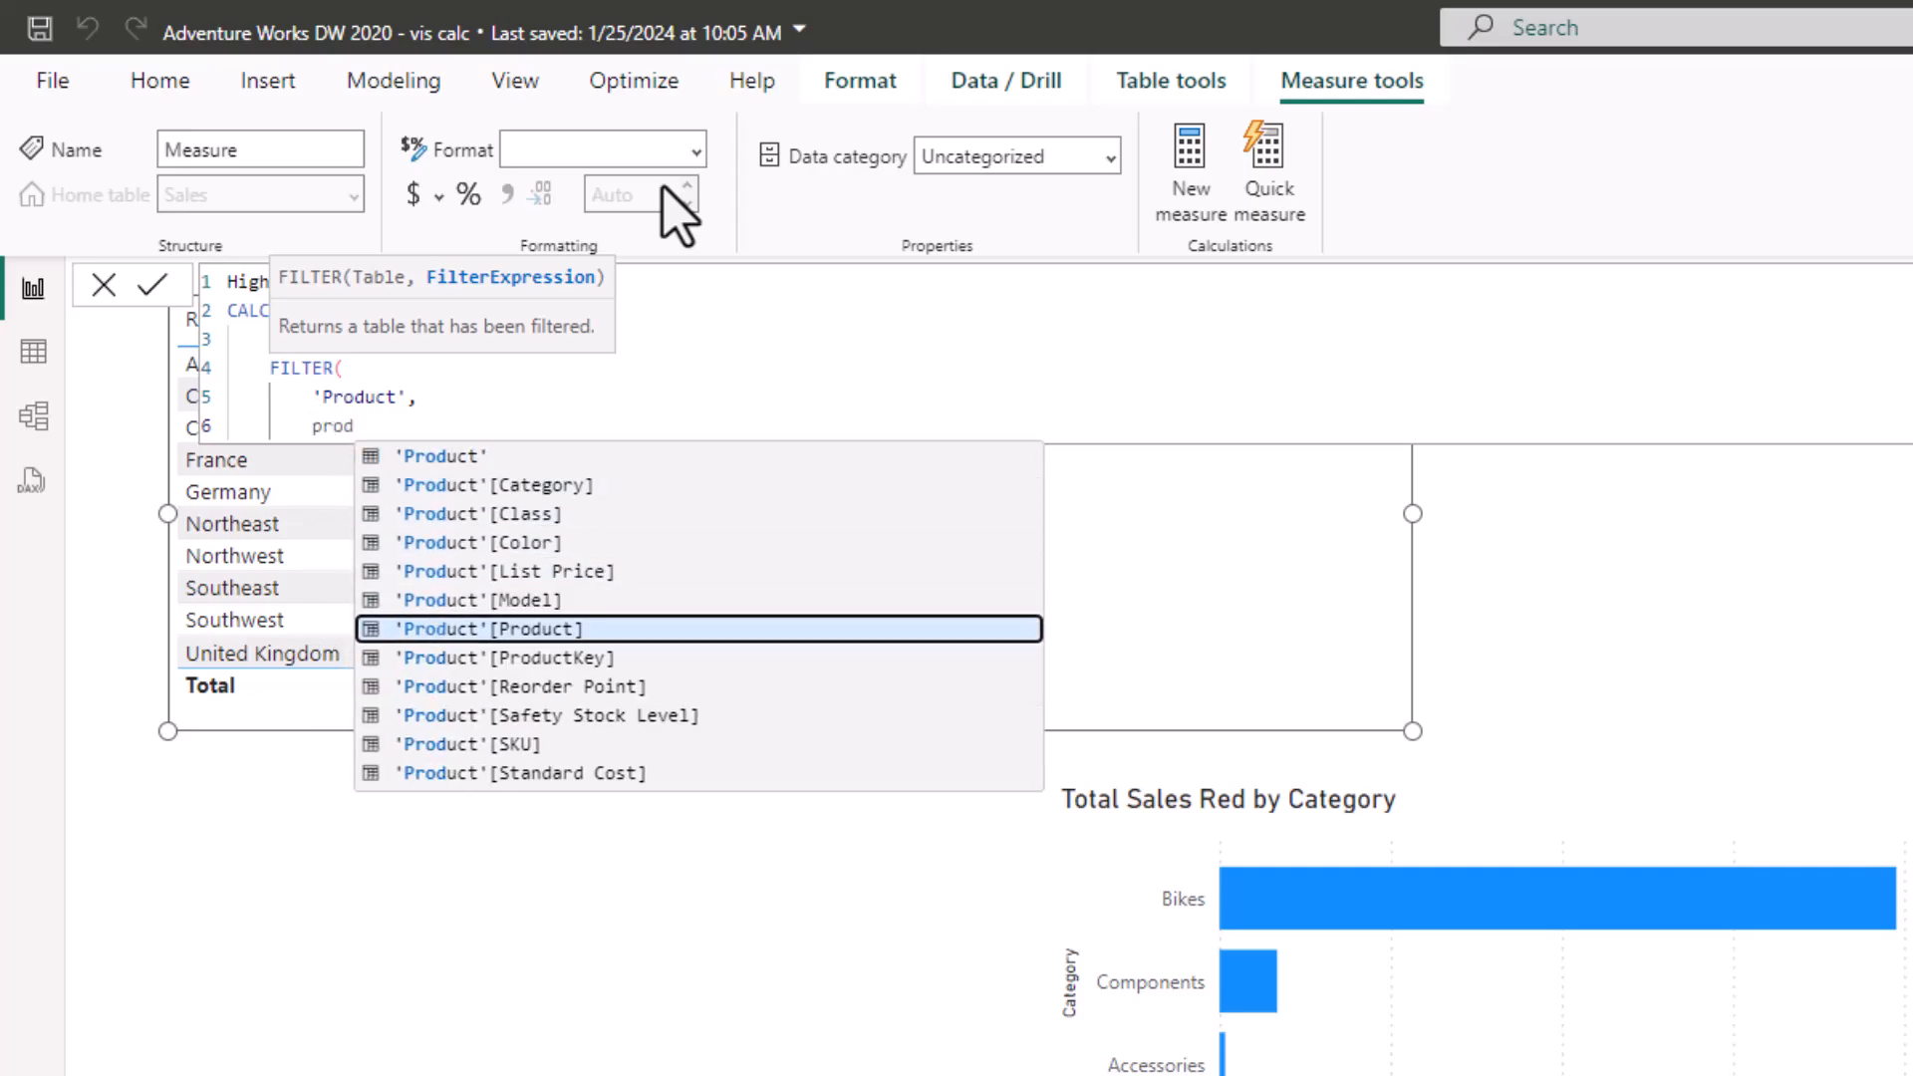
key("Up")
key("Up")
key("Tab")
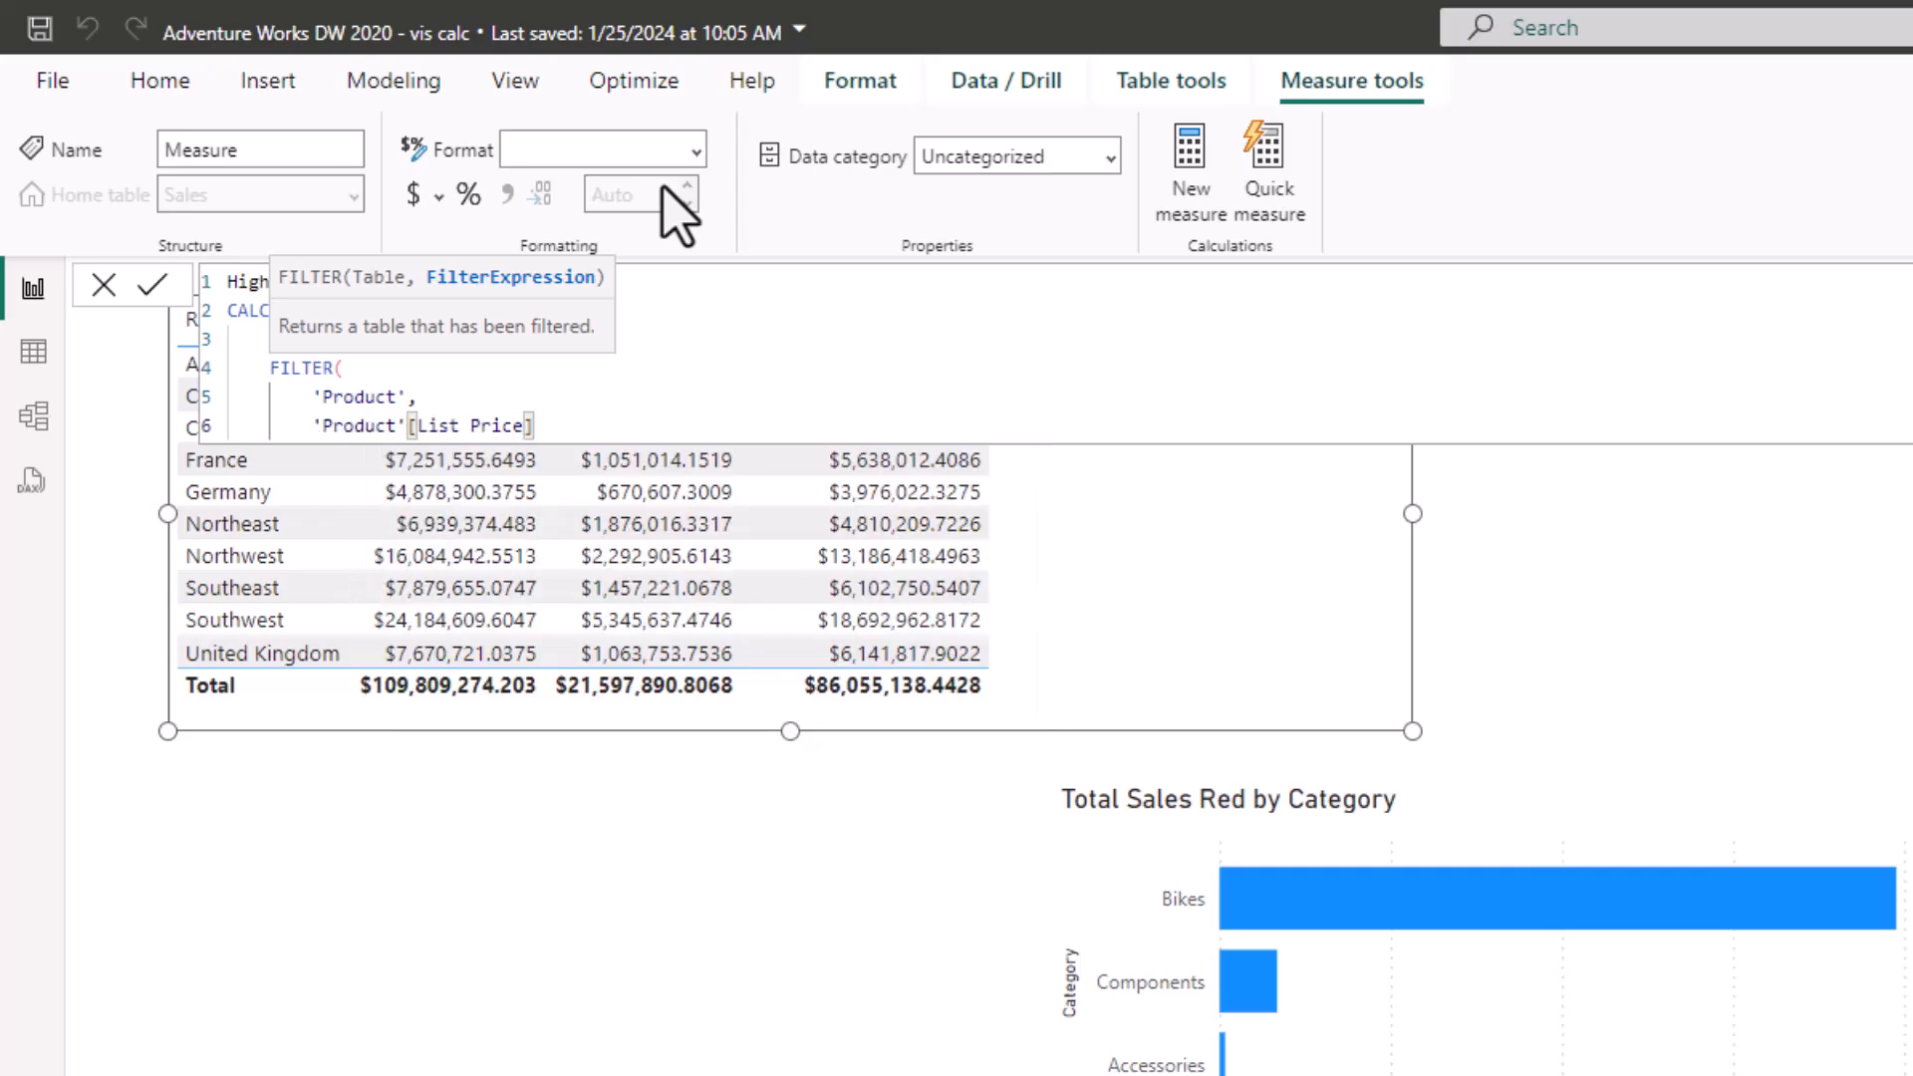
Complete the filter condition by comparing the list price as > 'Product'[Standard Cost] * 2.
type("> produc")
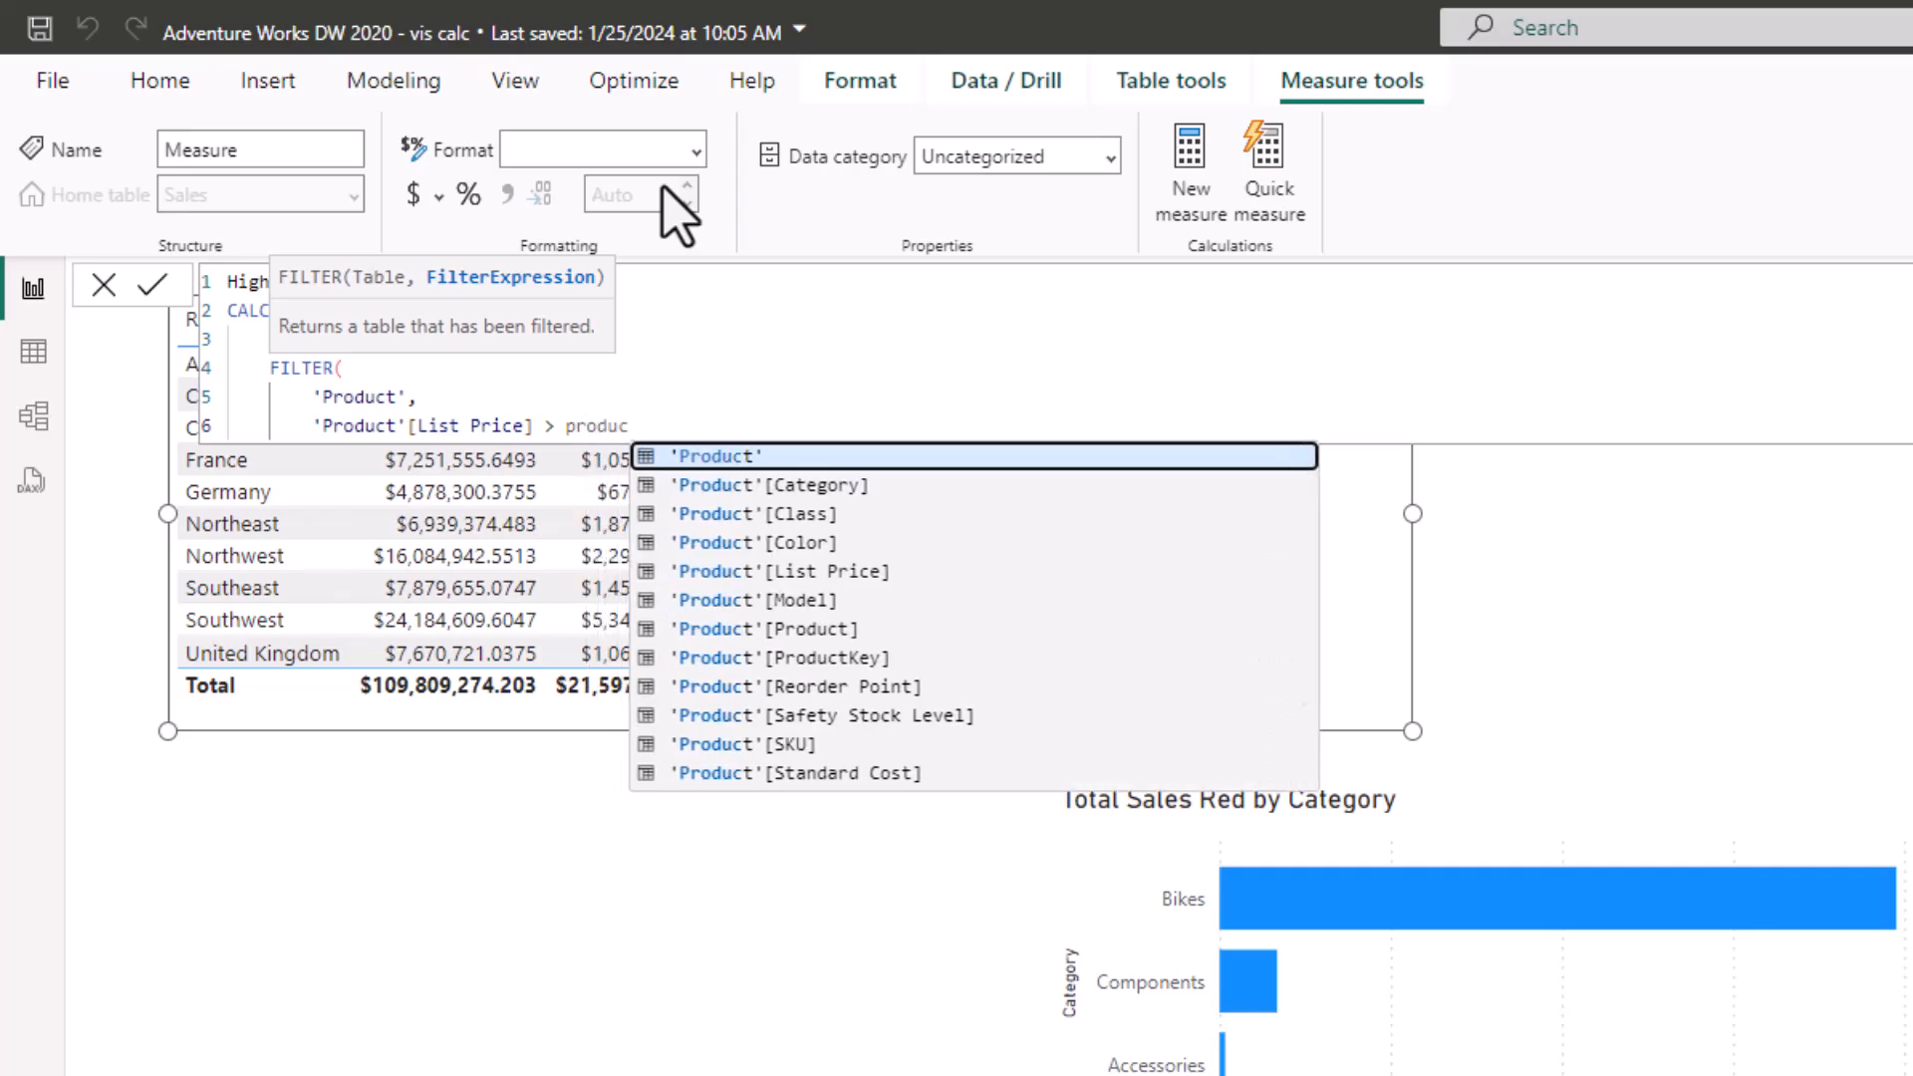
key("Down")
key("Down")
key("Down")
key("Down")
key("Down")
key("Down")
key("Down")
key("Down")
key("Down")
key("Down")
key("Down")
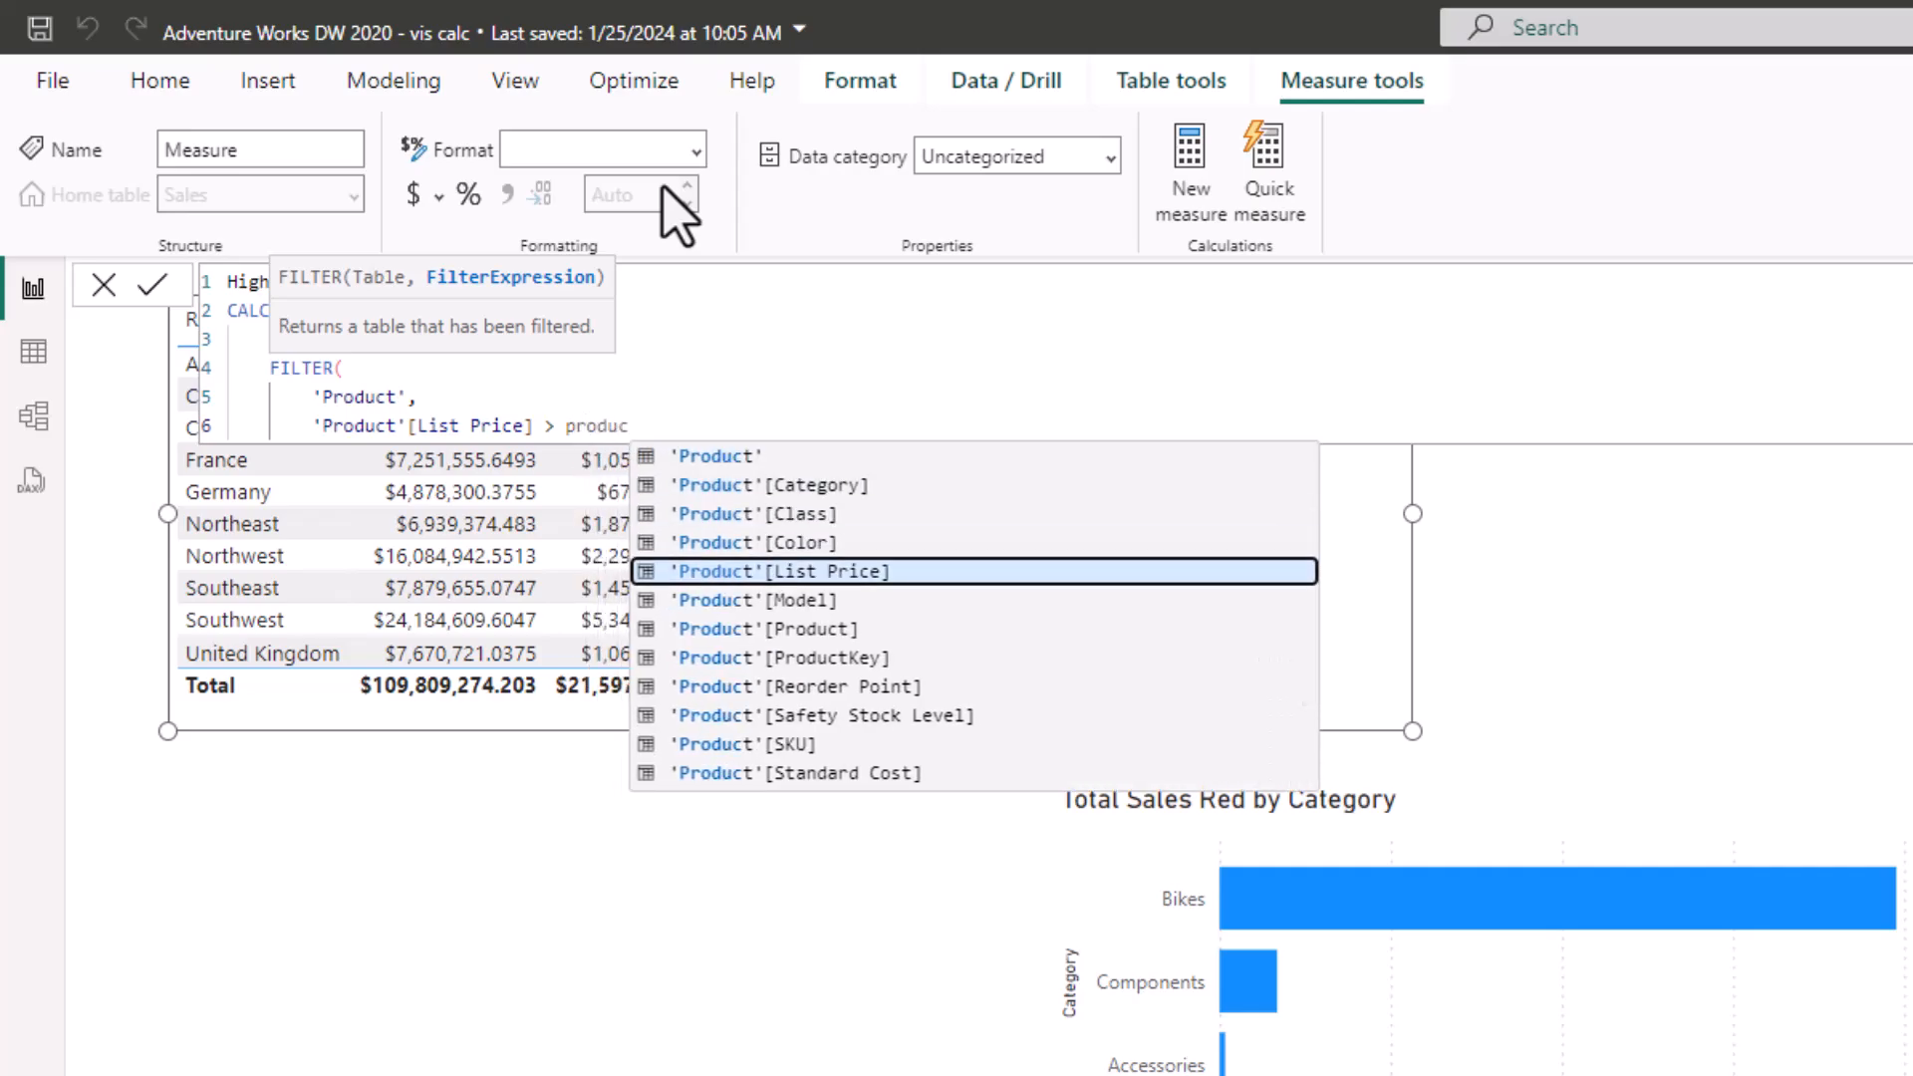
key("Tab")
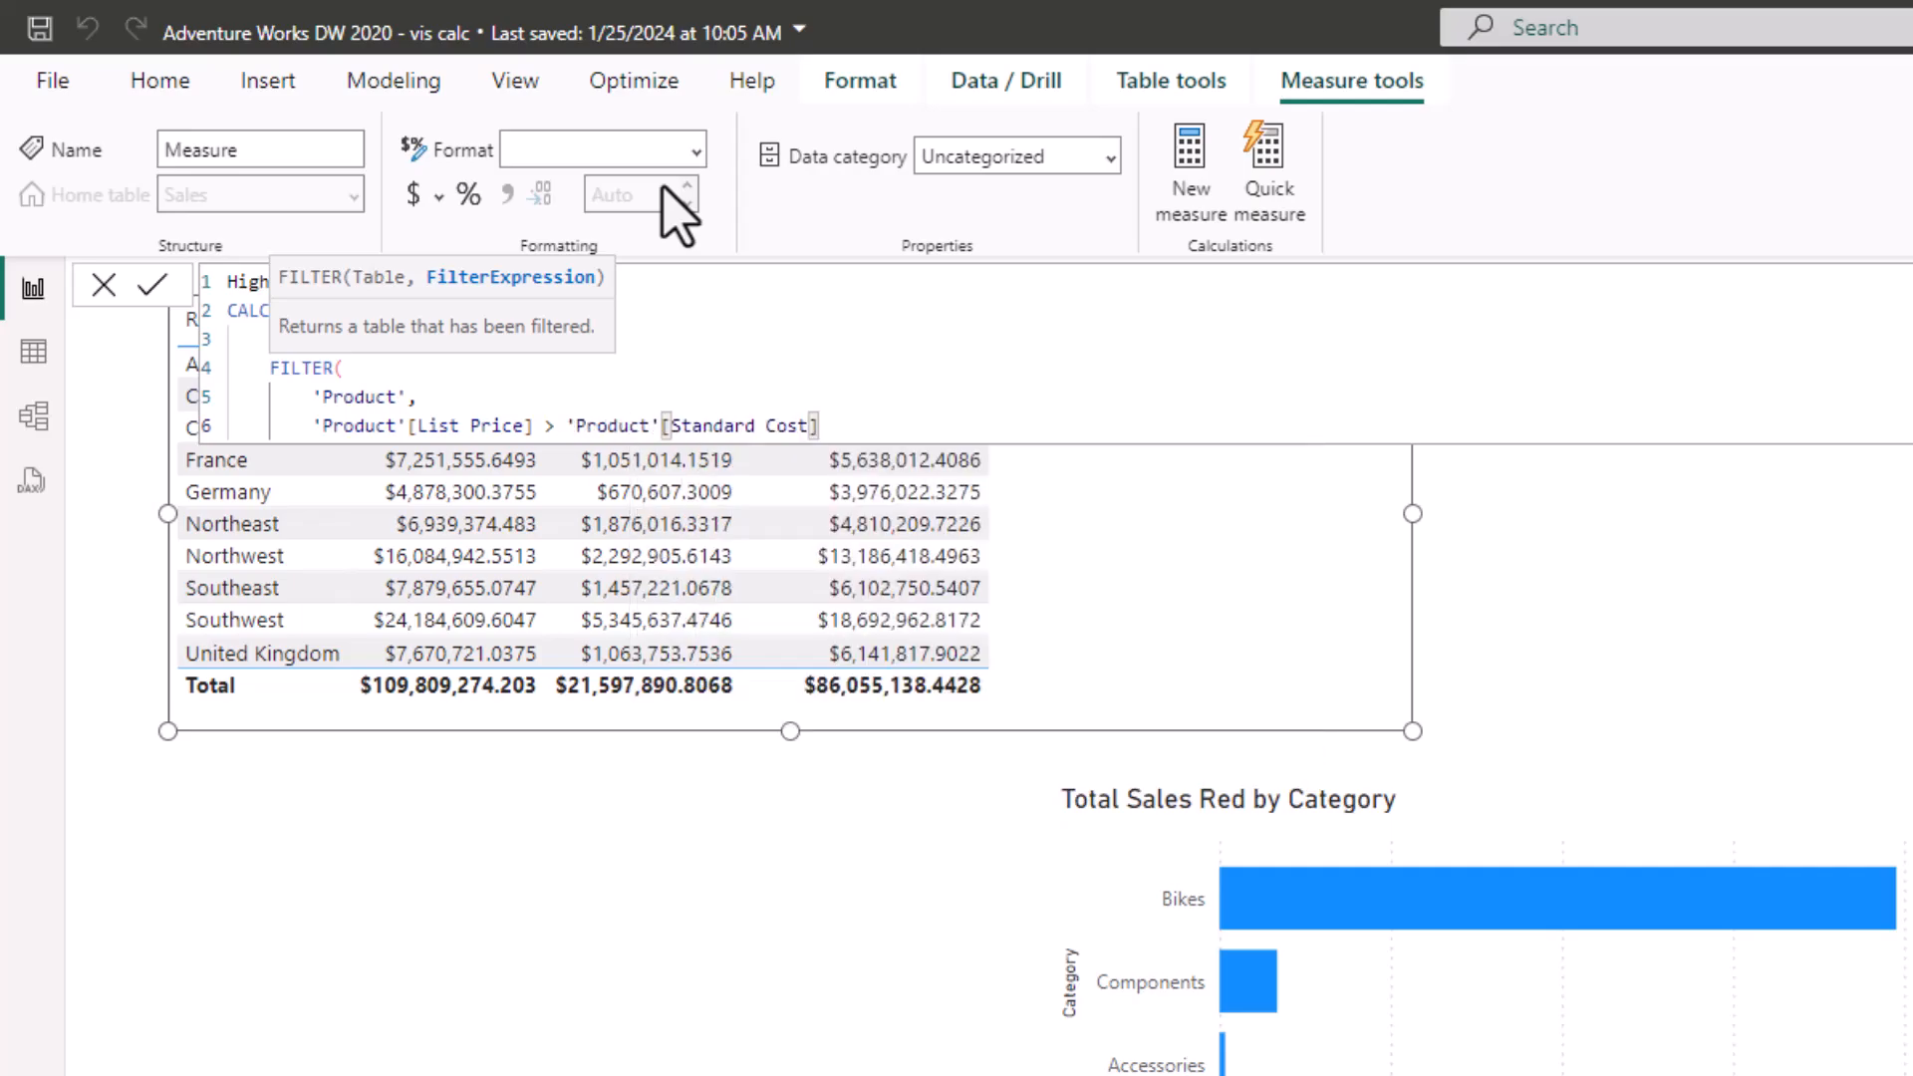
type("* 2")
key("shift+Return")
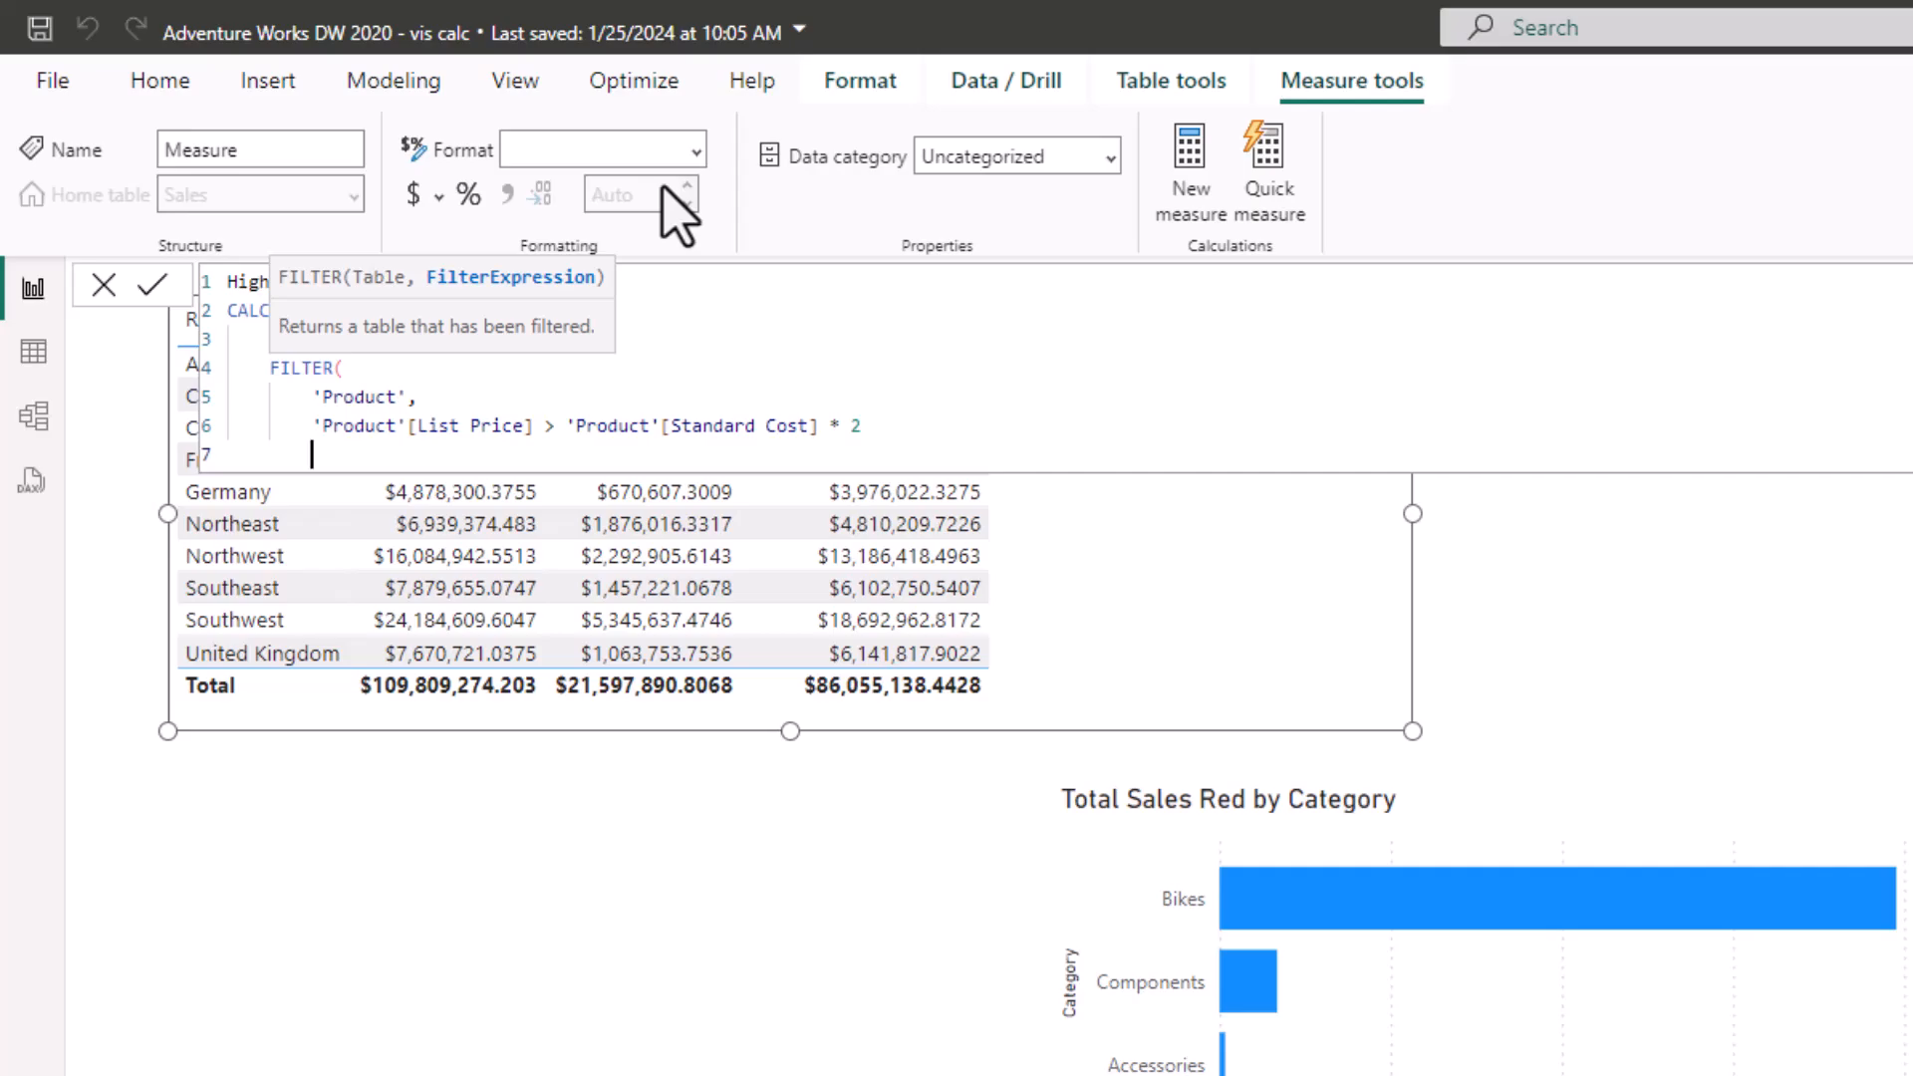
Close the FILTER and CALCULATE functions to commit the High Margin Products measure, and add it as a column of the table visual.
type(")")
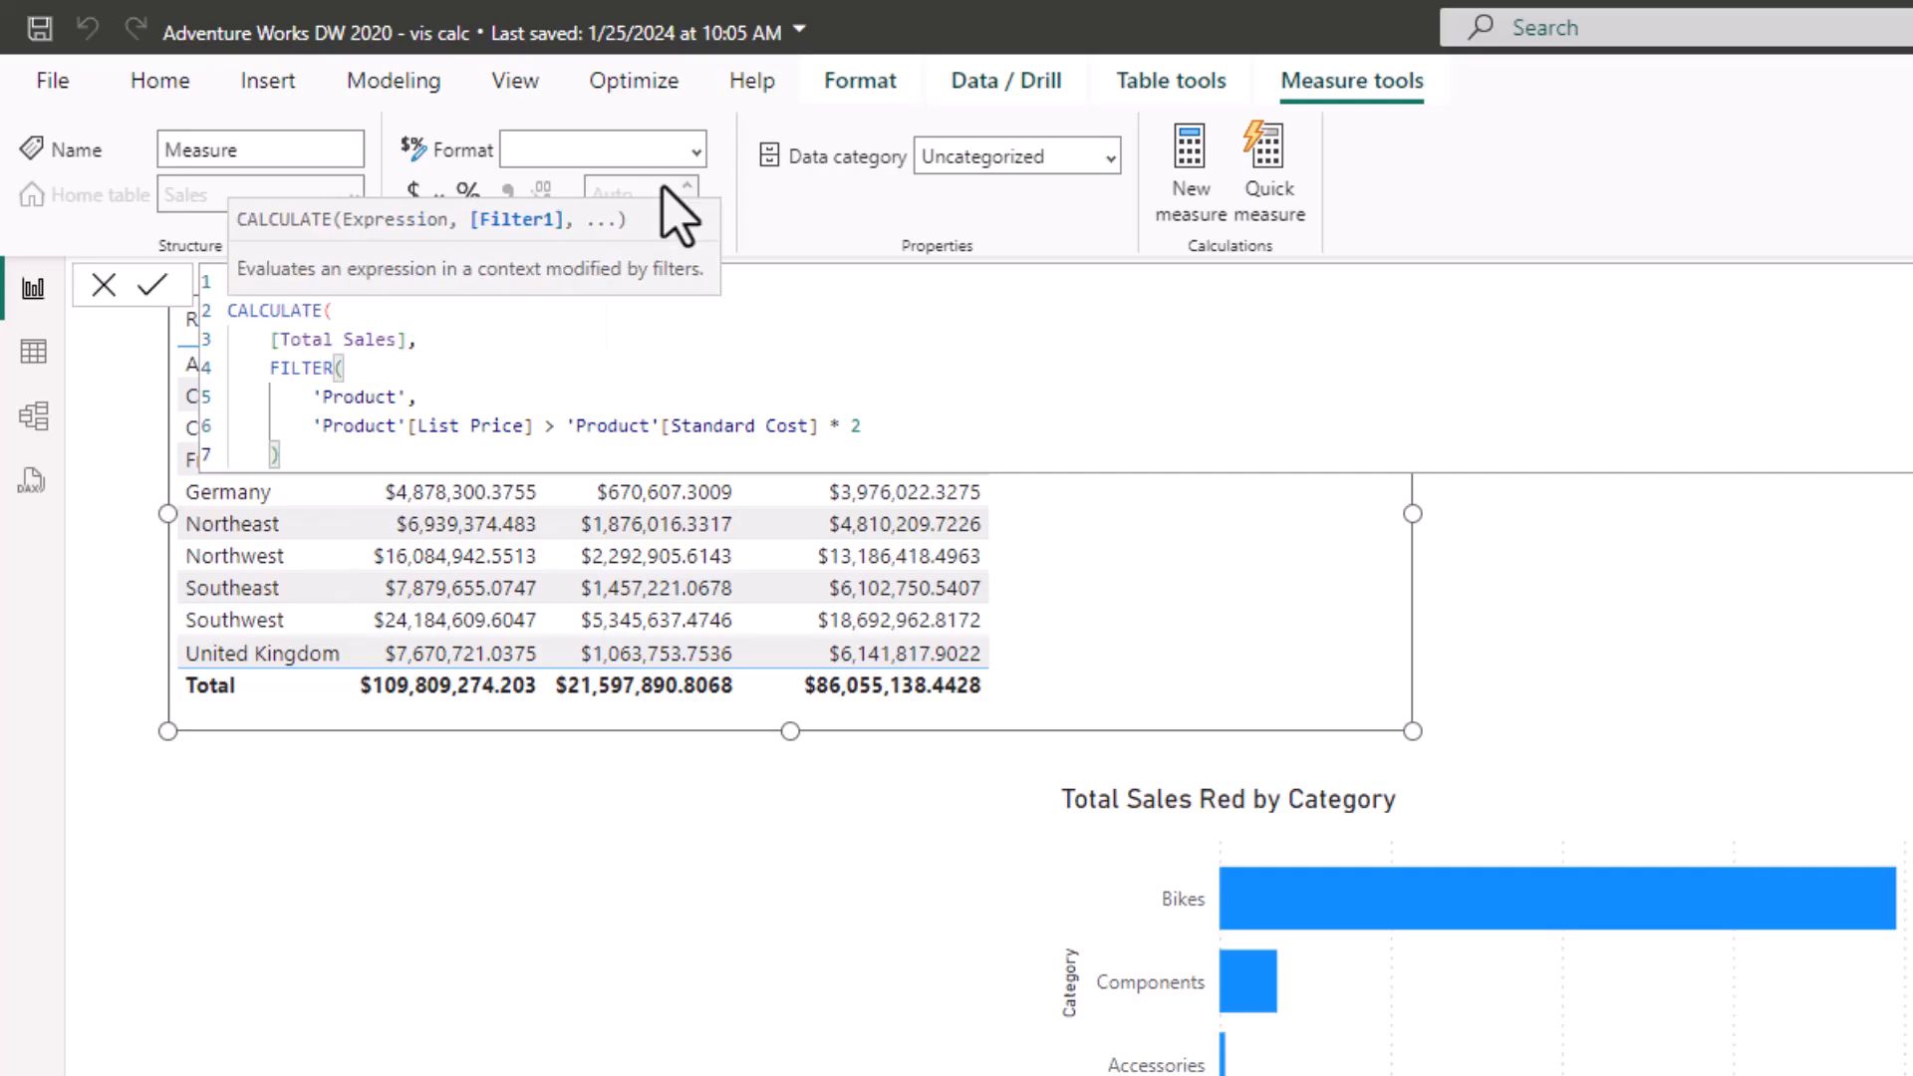
key("shift+Return")
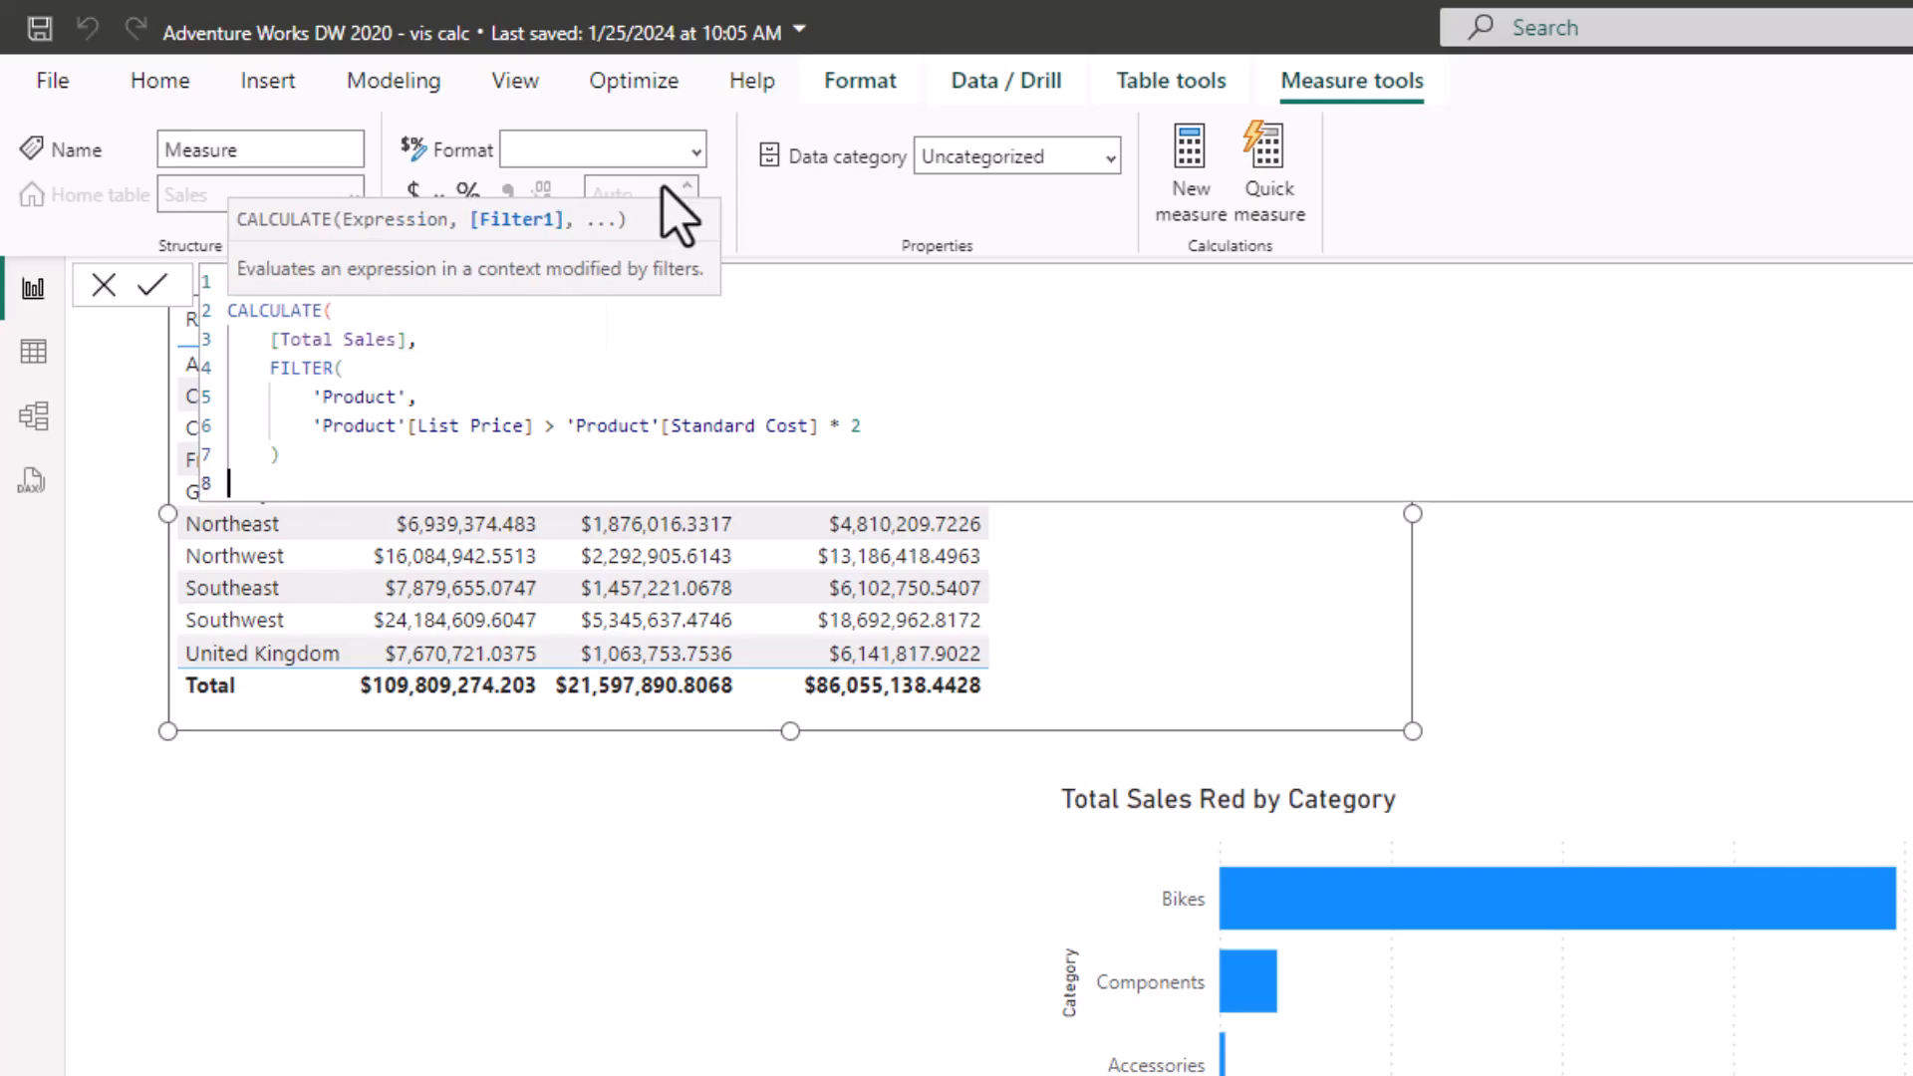
type(")")
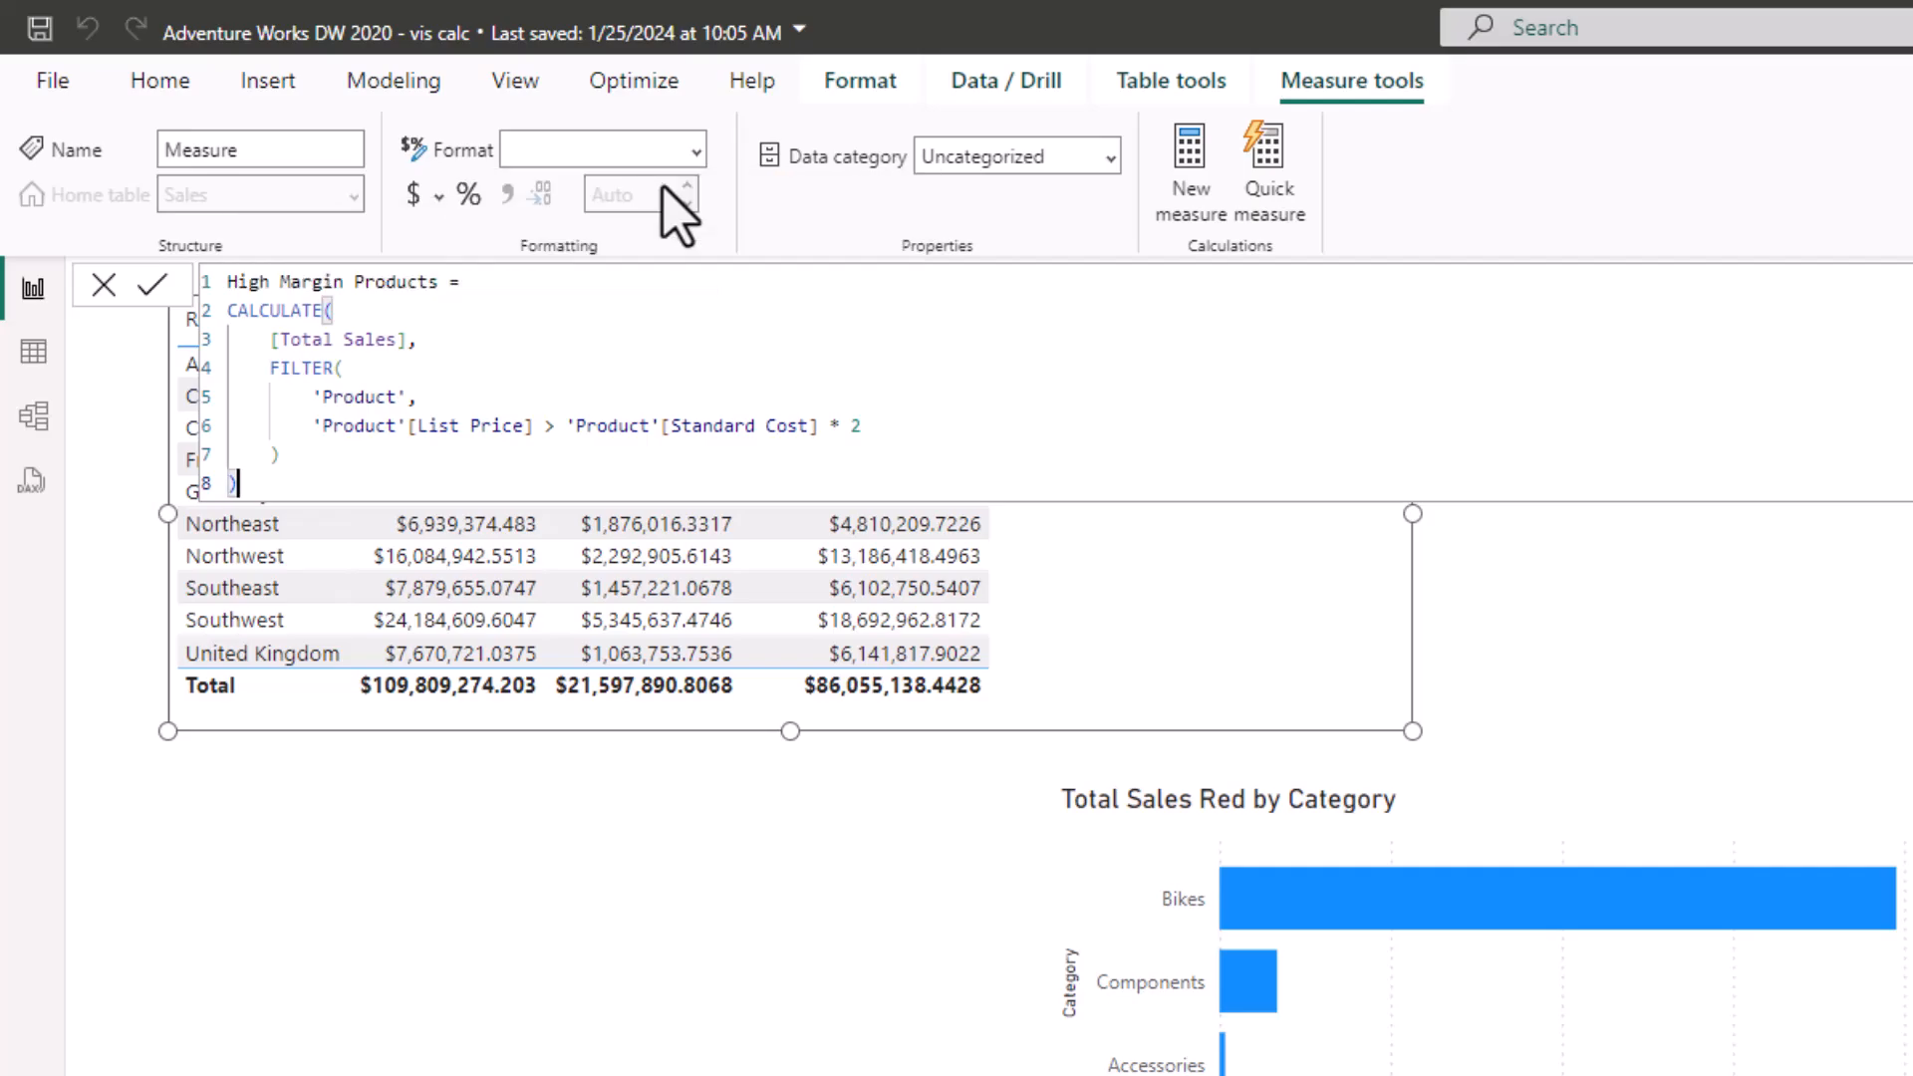
key("Return")
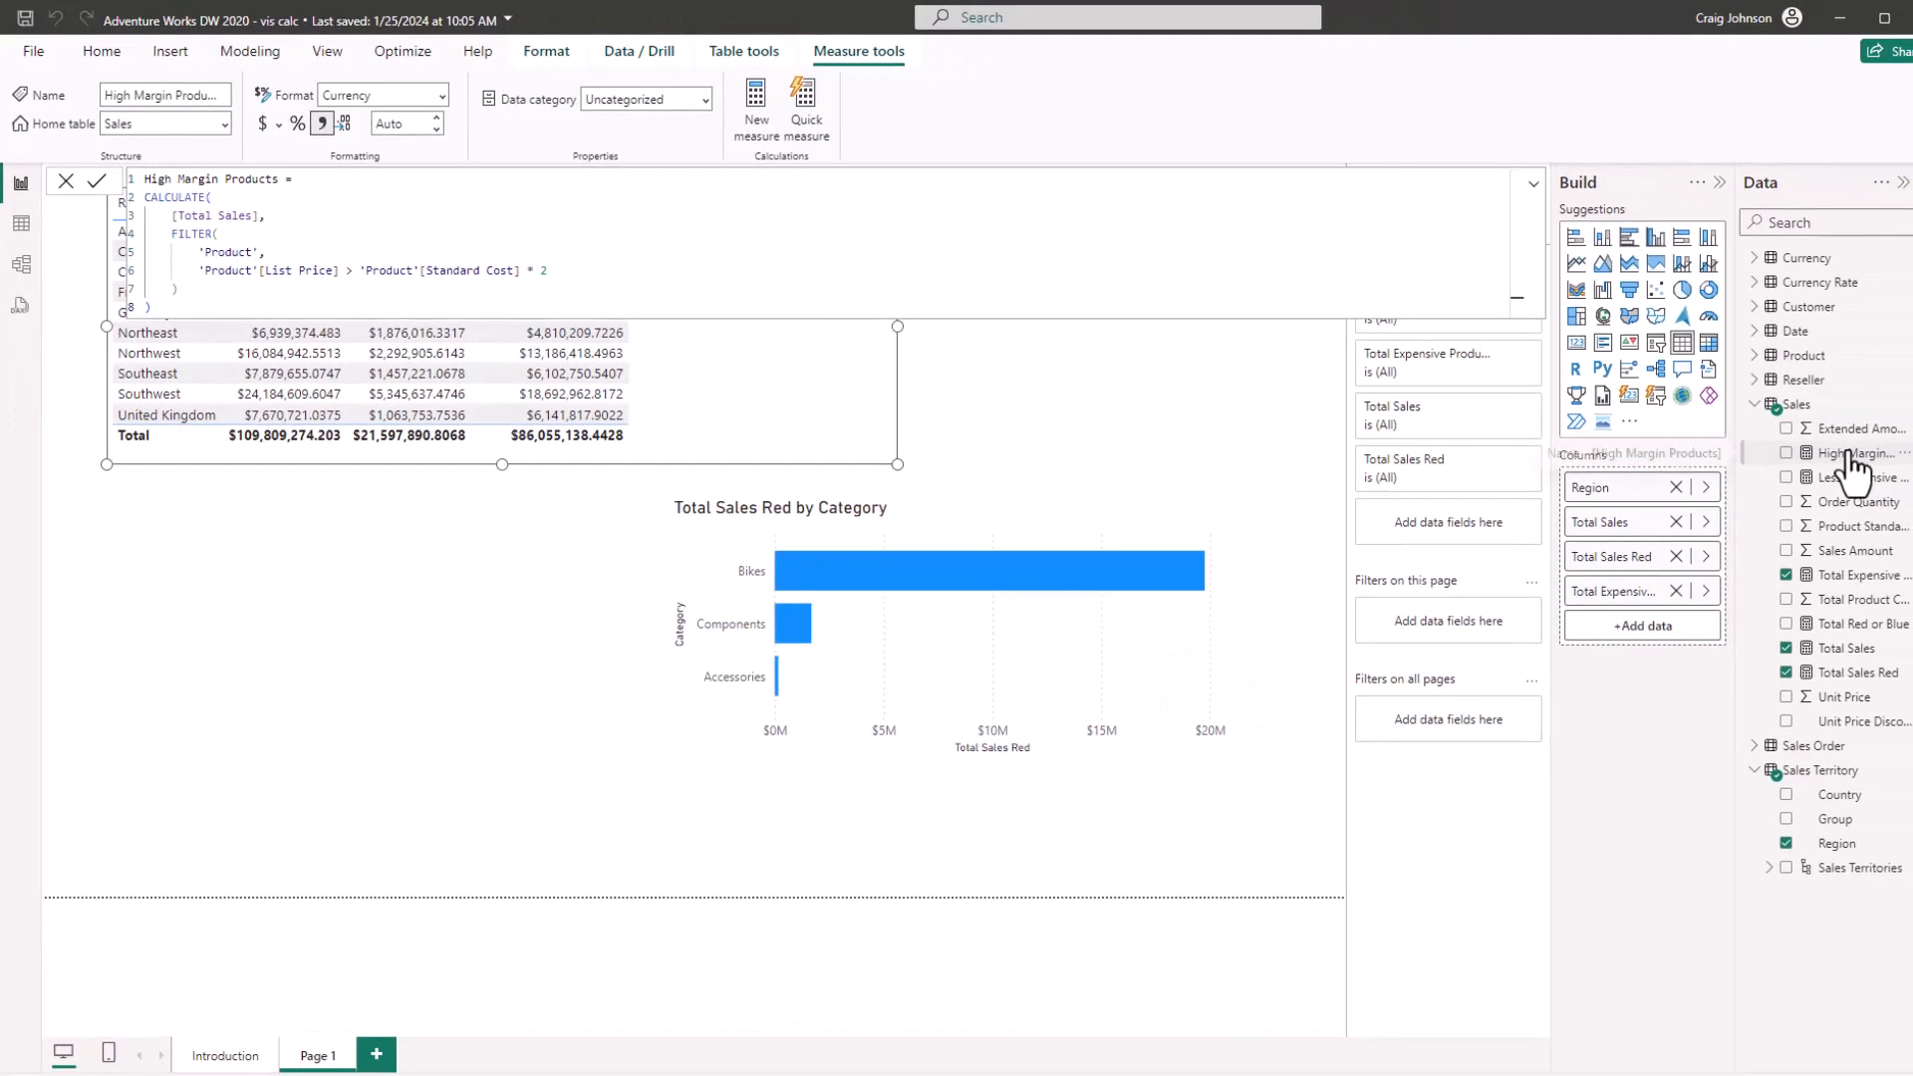
left_click_drag(1852, 463, 786, 393)
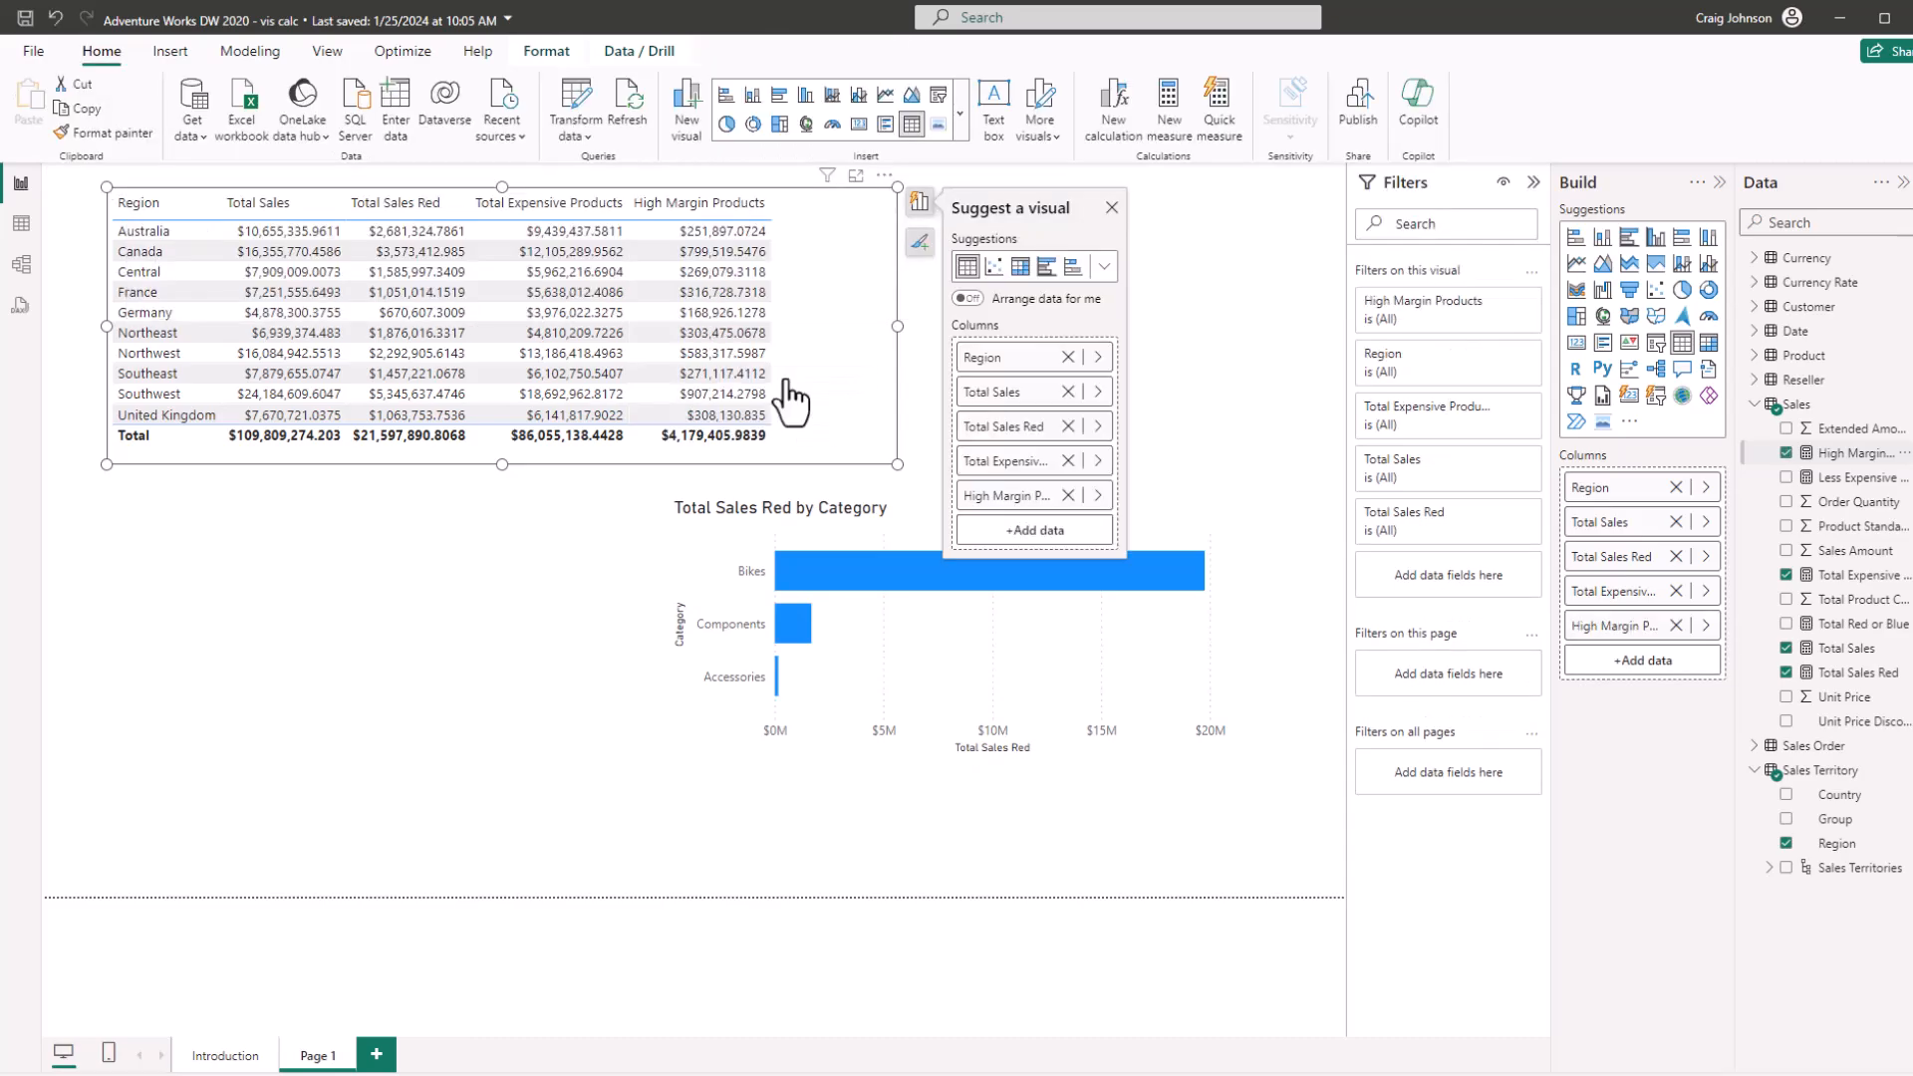